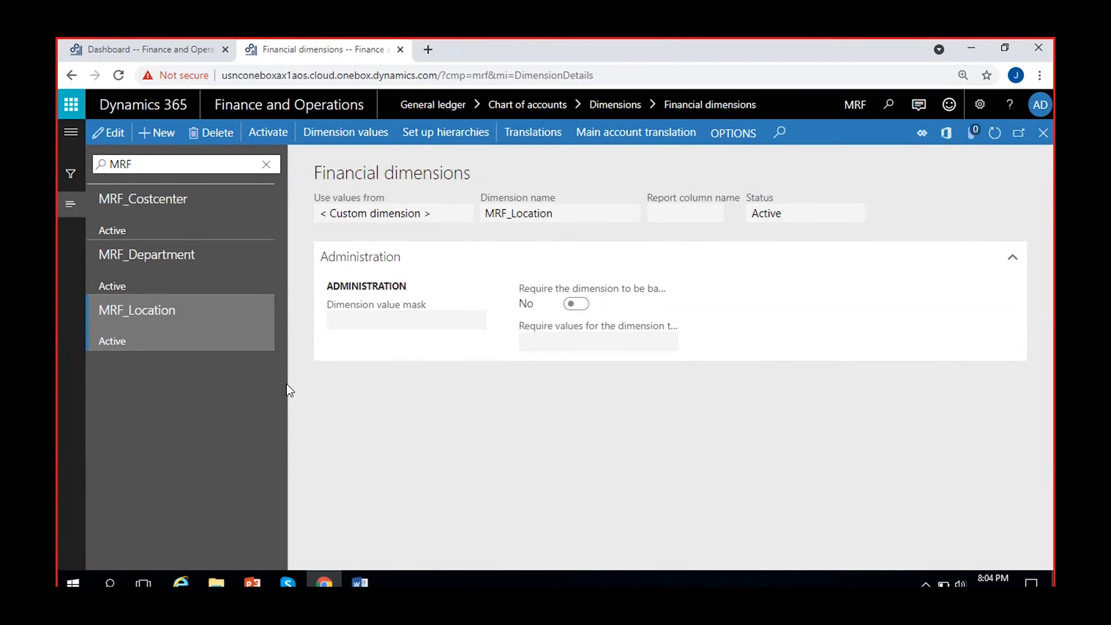
- Open the Configure account structures page from the General ledger module's Chart of accounts structures
{"action": "left_click", "coordinate": [151, 52]}
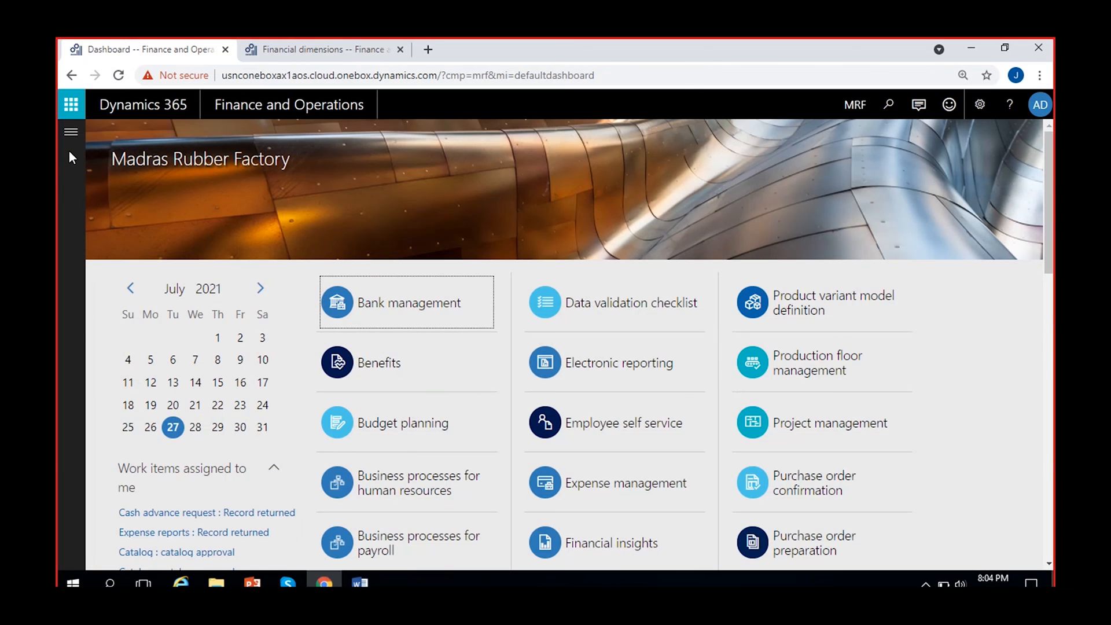
{"action": "left_click", "coordinate": [71, 132]}
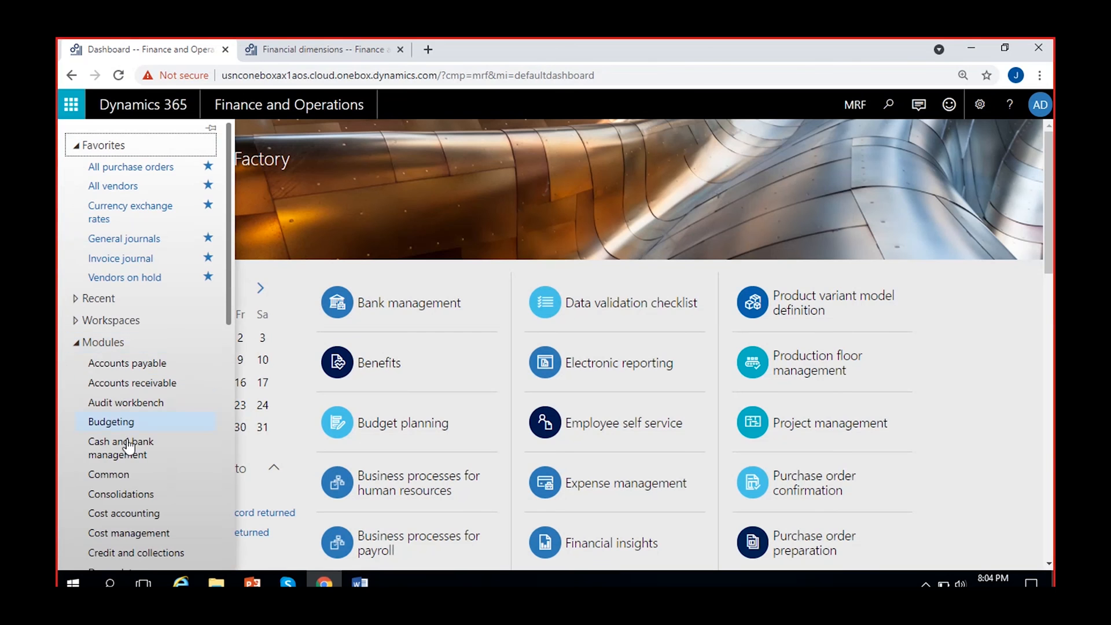
{"action": "scroll", "coordinate": [129, 451], "scroll_direction": "down", "scroll_amount": 3}
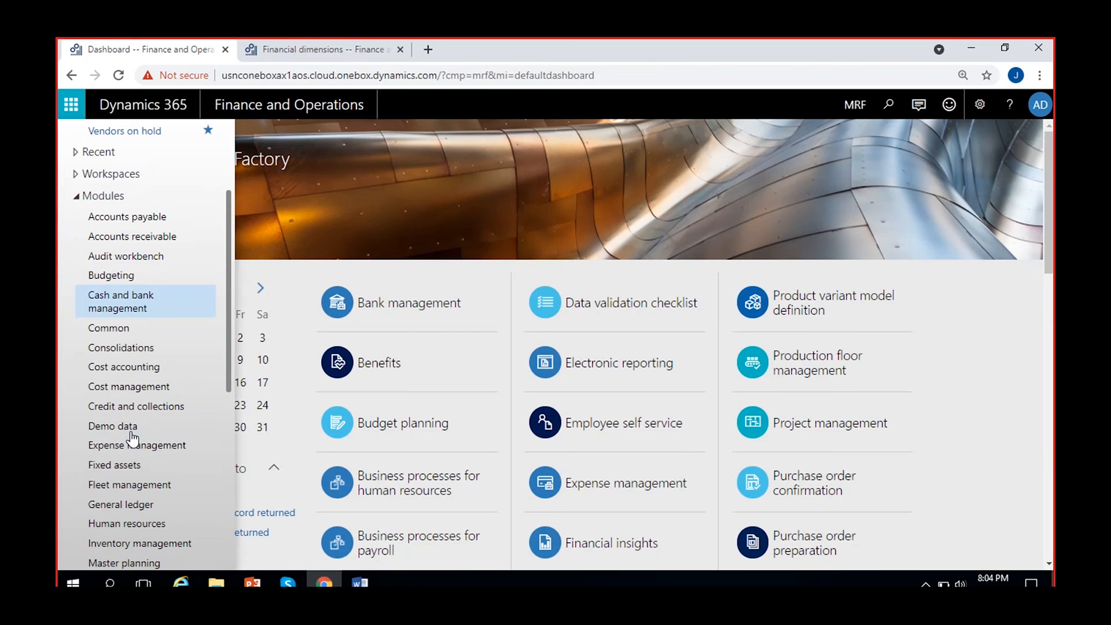
{"action": "left_click", "coordinate": [116, 511]}
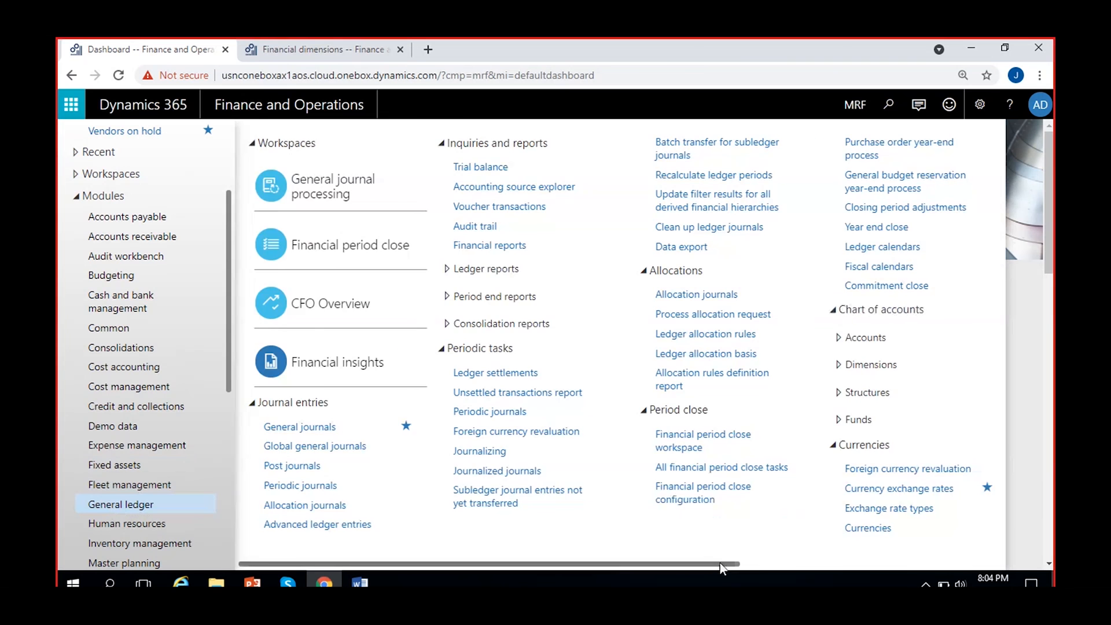
{"action": "scroll", "coordinate": [810, 452], "scroll_direction": "down", "scroll_amount": 2}
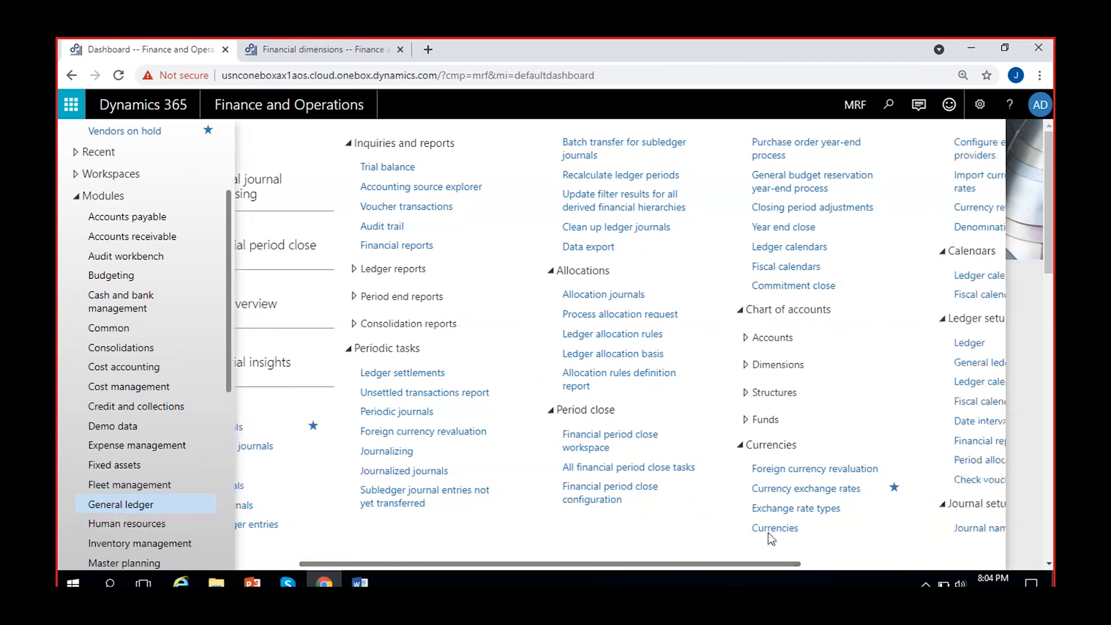
{"action": "left_click", "coordinate": [781, 398]}
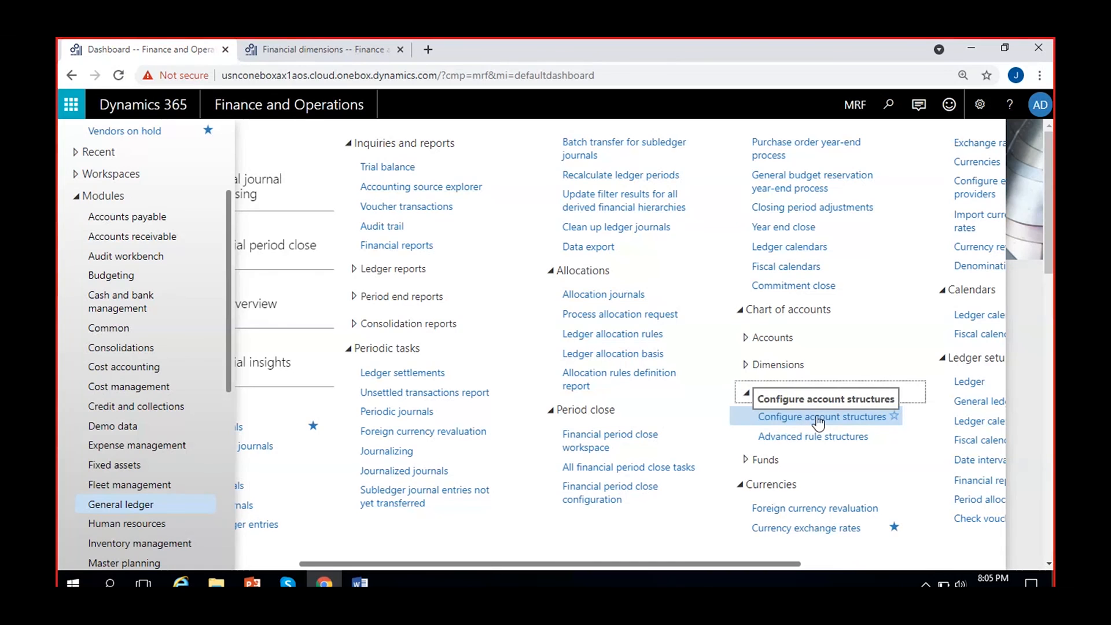
{"action": "left_click", "coordinate": [842, 424]}
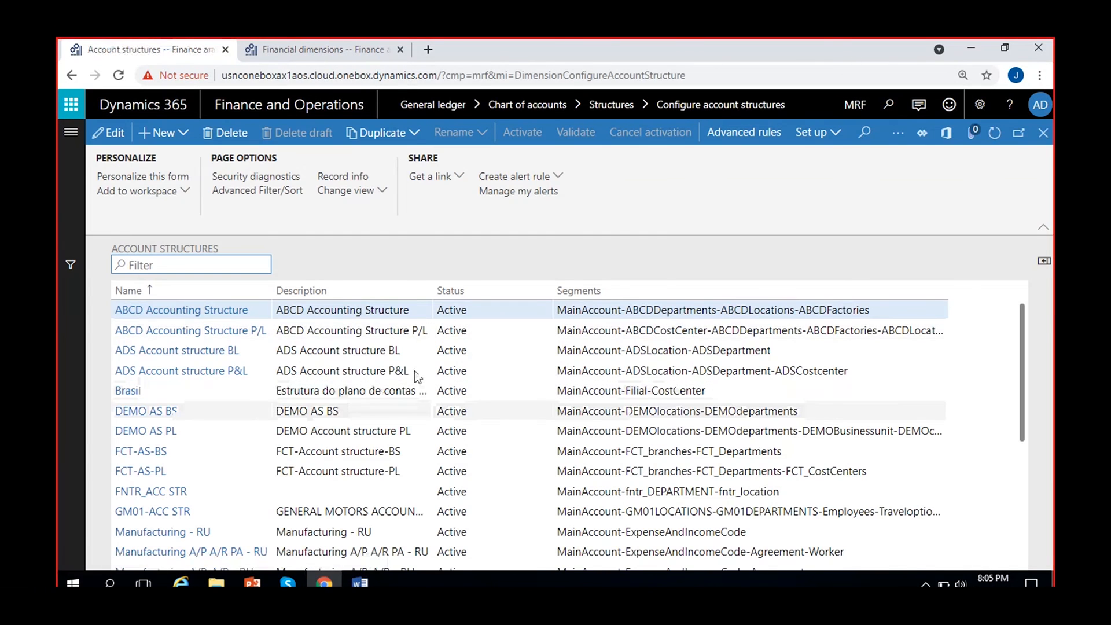
- Look through the list of existing account structures and their segments
{"action": "scroll", "coordinate": [388, 406], "scroll_direction": "down", "scroll_amount": 5}
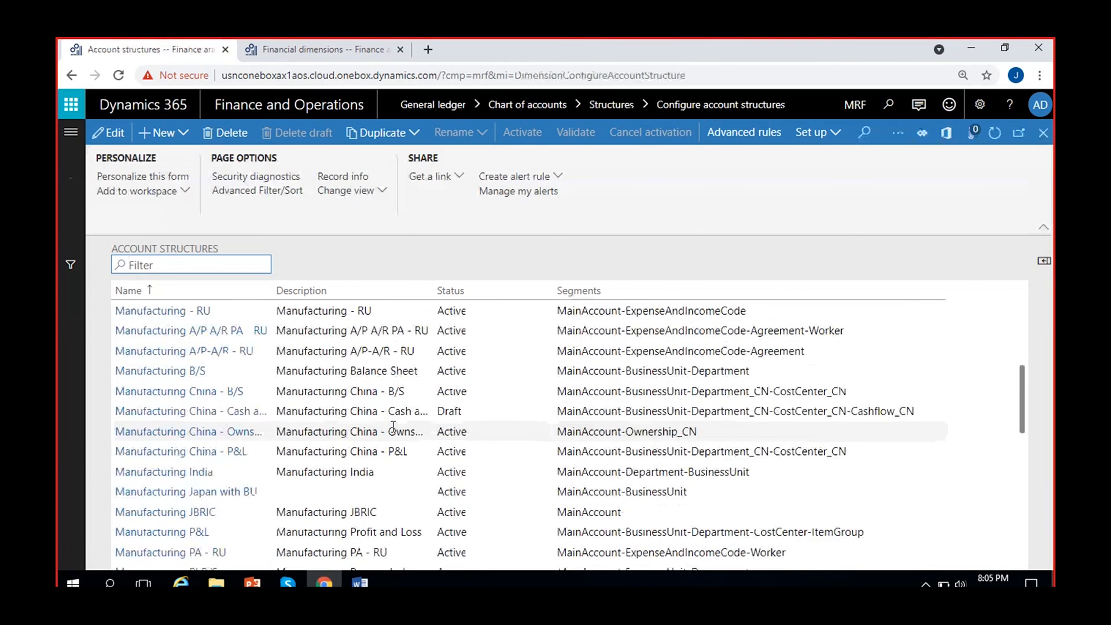
{"action": "scroll", "coordinate": [393, 426], "scroll_direction": "down", "scroll_amount": 10}
{"action": "scroll", "coordinate": [388, 440], "scroll_direction": "up", "scroll_amount": 15}
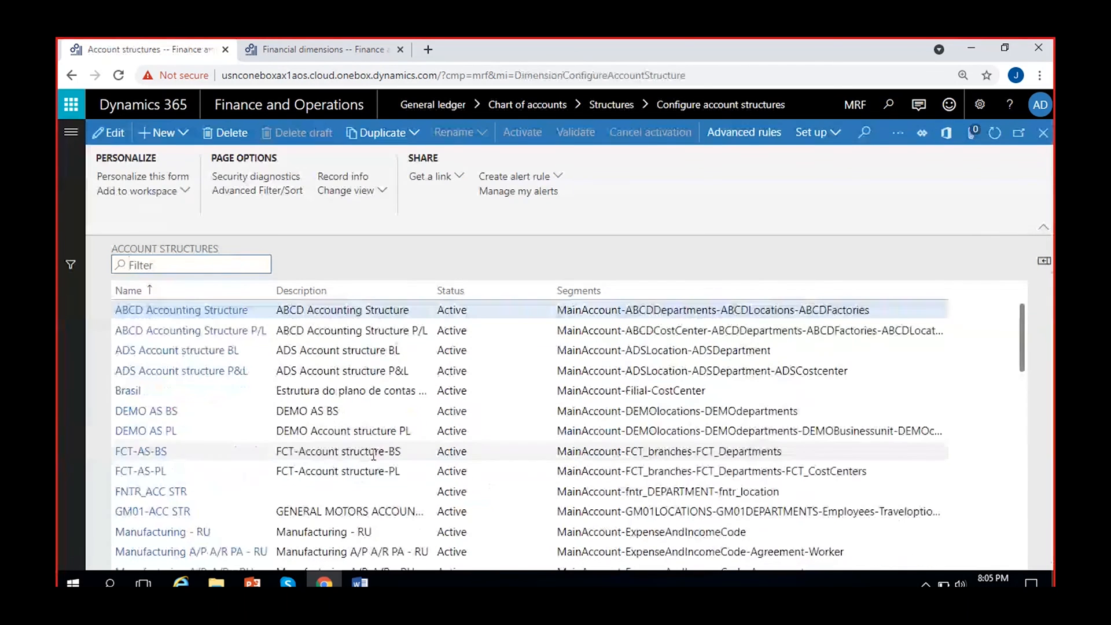
{"action": "left_click", "coordinate": [380, 313]}
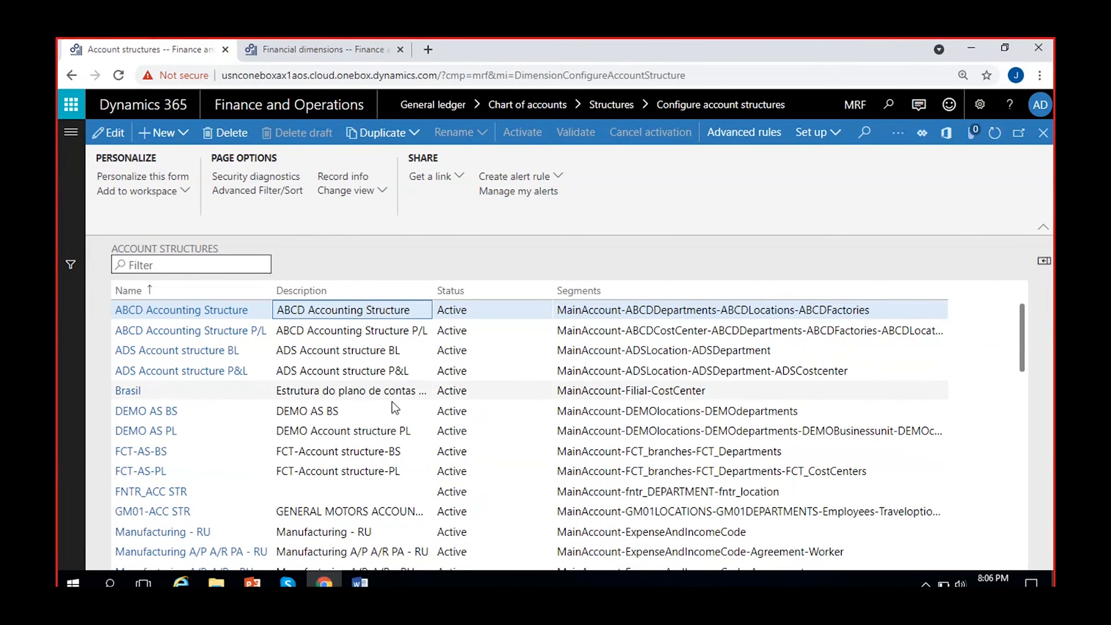
{"action": "scroll", "coordinate": [394, 410], "scroll_direction": "down", "scroll_amount": 5}
{"action": "scroll", "coordinate": [394, 410], "scroll_direction": "up", "scroll_amount": 3}
{"action": "scroll", "coordinate": [394, 410], "scroll_direction": "up", "scroll_amount": 2}
- Create an account structure named "MRF Account structure" with the same text as description and the main account added
{"action": "left_click", "coordinate": [166, 143]}
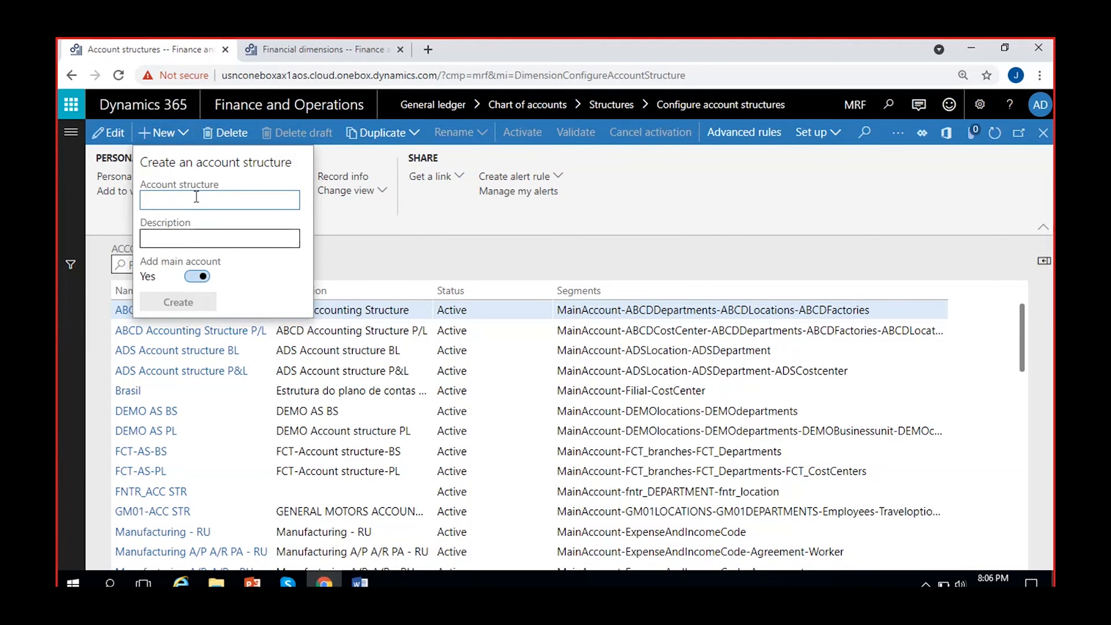
{"action": "type", "text": "MRF Account structure"}
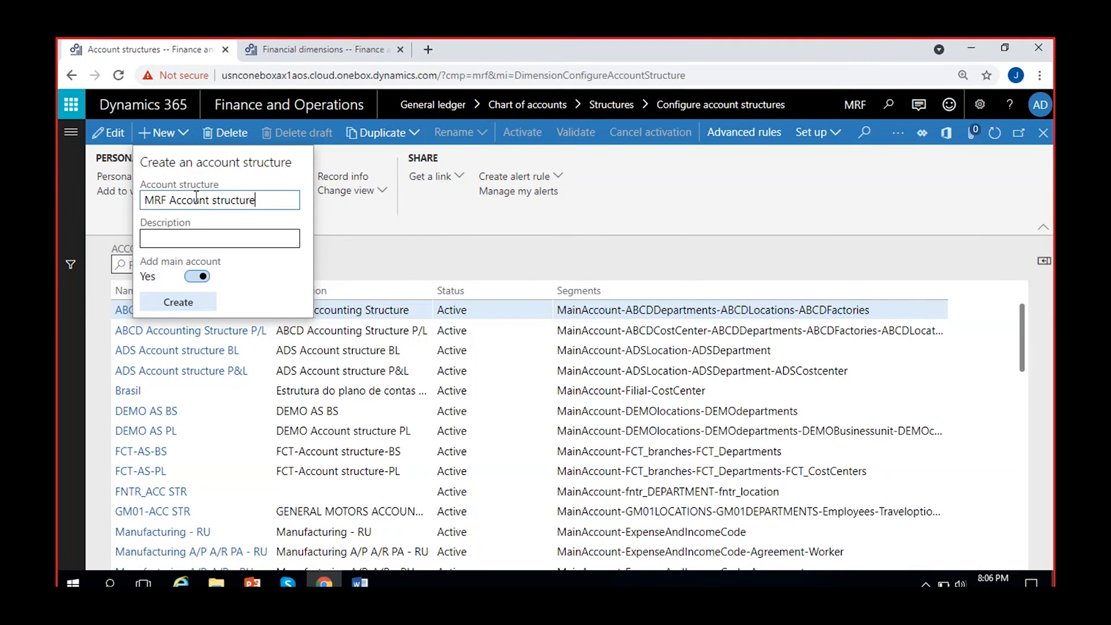
{"action": "key", "text": "ctrl+a"}
{"action": "key", "text": "ctrl+c"}
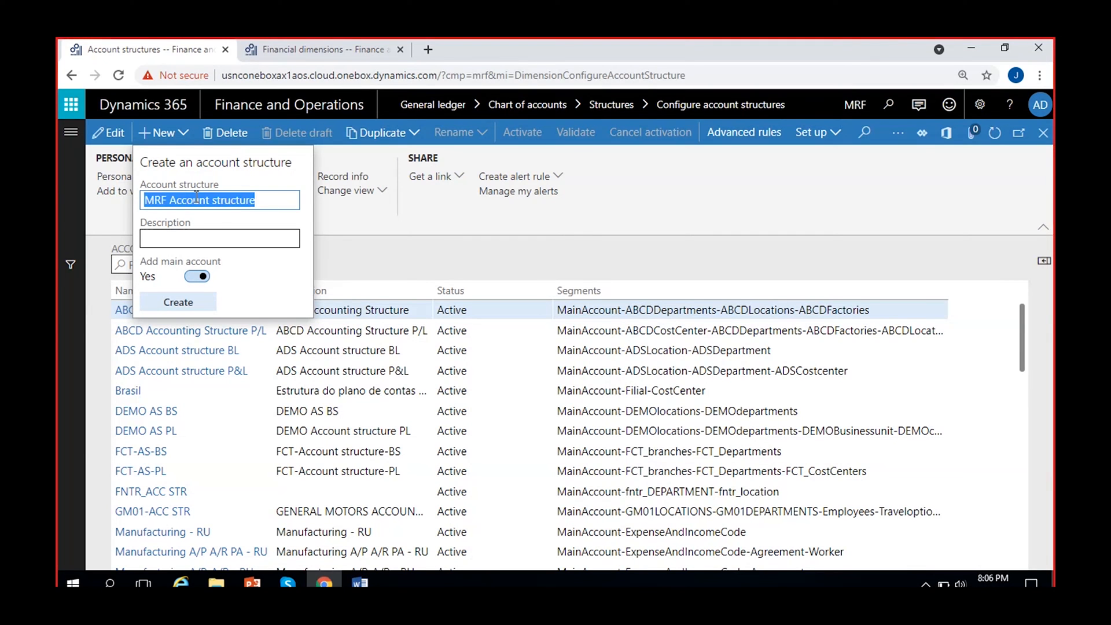
{"action": "left_click", "coordinate": [218, 239]}
{"action": "key", "text": "ctrl+v"}
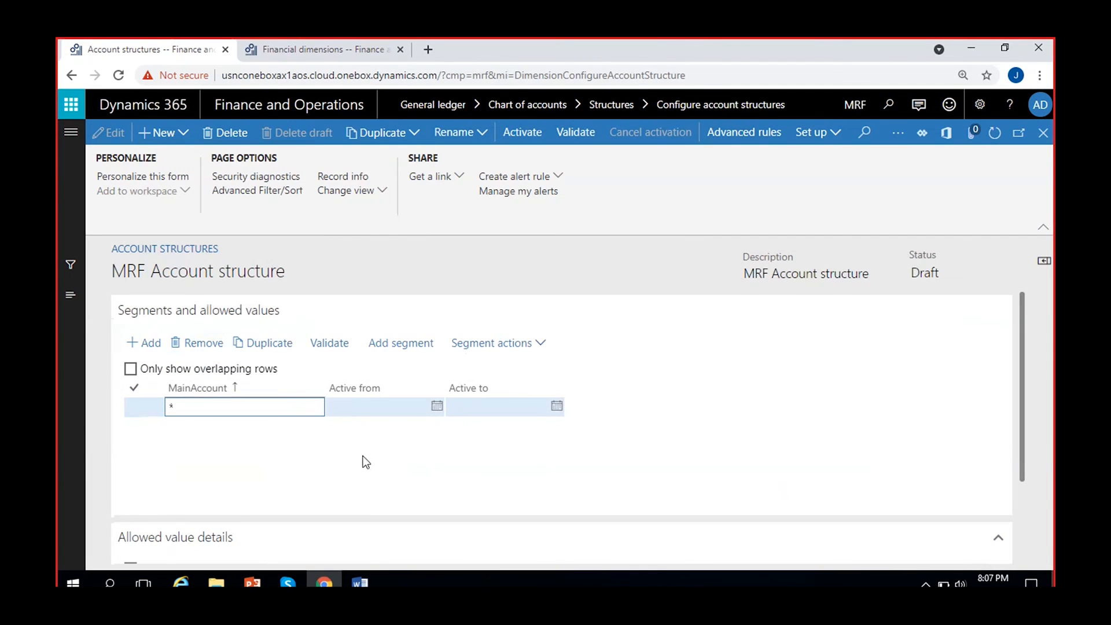
- Examine the MainAccount segment row and its allowed value criteria in the MRF Account structure
{"action": "scroll", "coordinate": [281, 457], "scroll_direction": "down", "scroll_amount": 1}
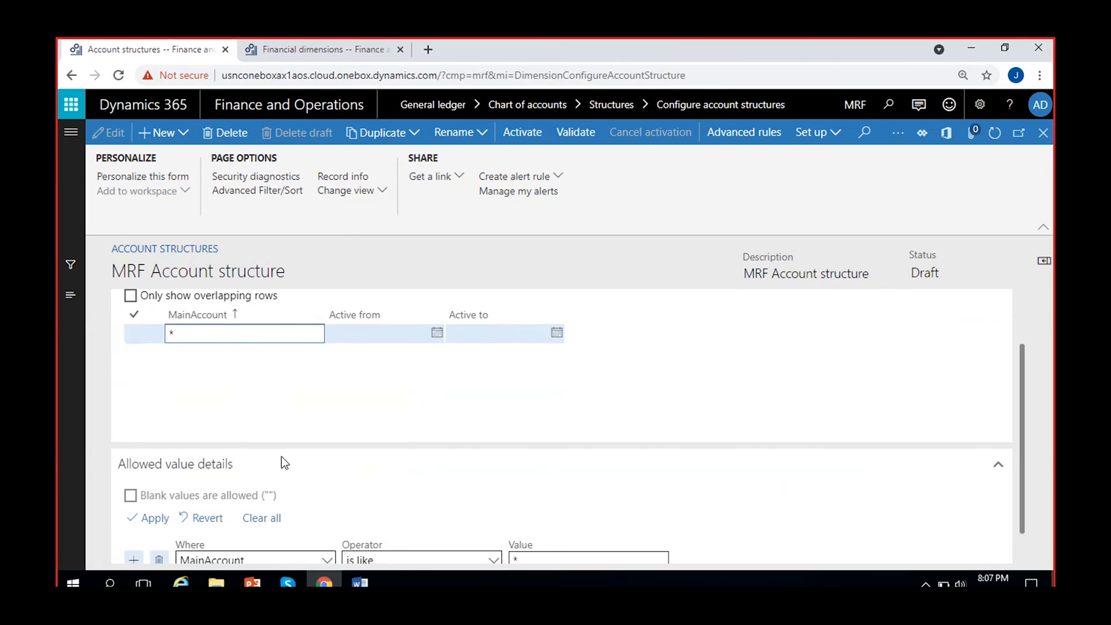
{"action": "scroll", "coordinate": [281, 457], "scroll_direction": "up", "scroll_amount": 1}
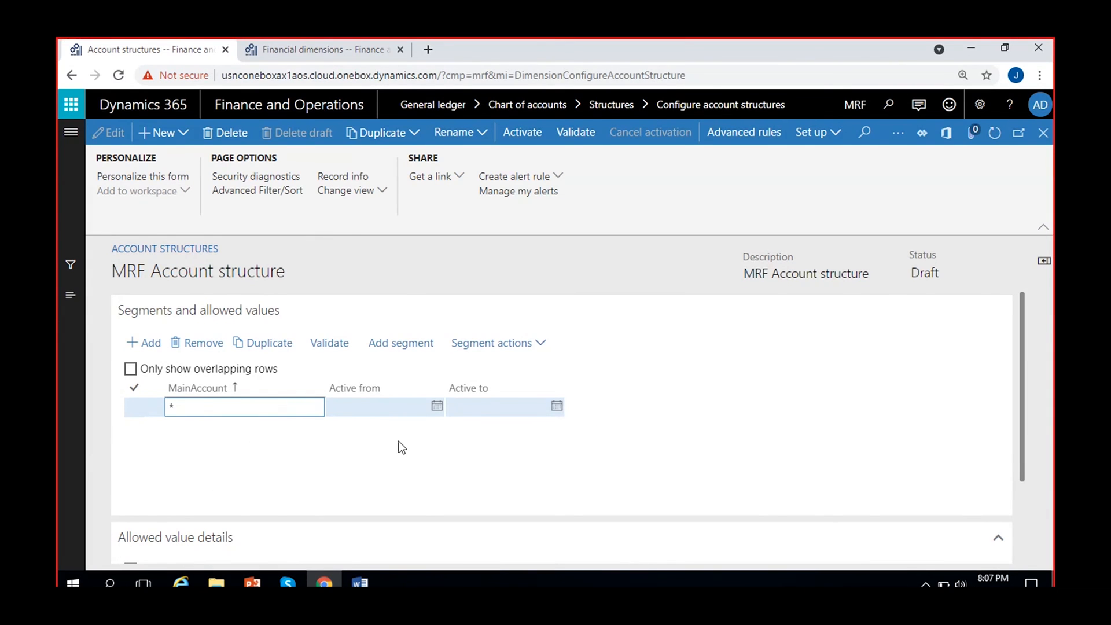
{"action": "left_click", "coordinate": [365, 409]}
{"action": "left_click", "coordinate": [278, 405]}
{"action": "scroll", "coordinate": [325, 447], "scroll_direction": "down", "scroll_amount": 1}
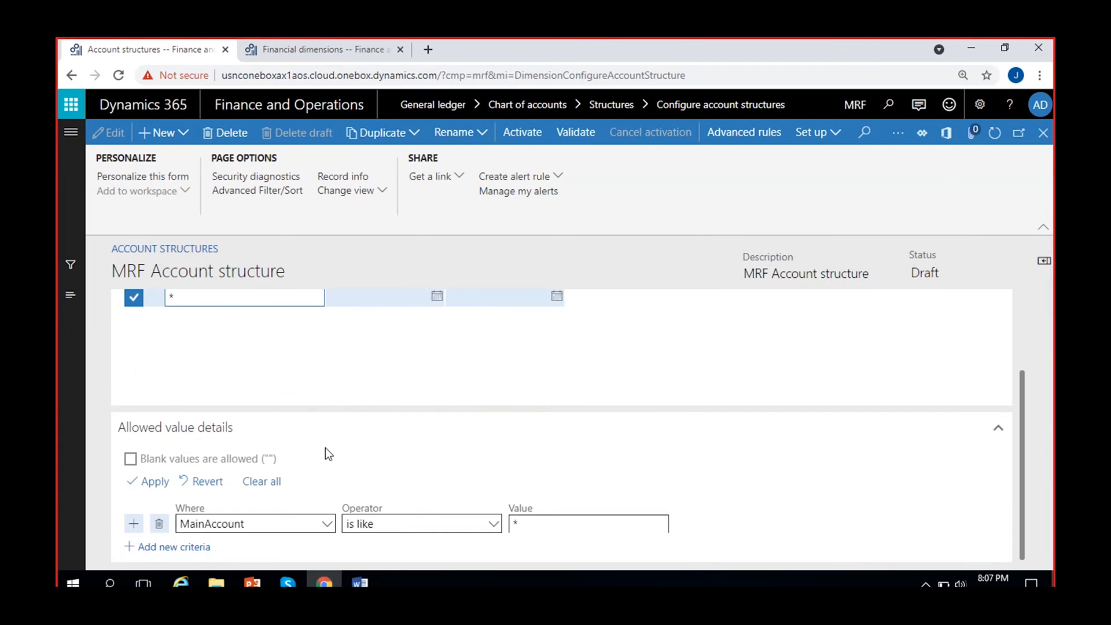
{"action": "scroll", "coordinate": [335, 440], "scroll_direction": "up", "scroll_amount": 2}
{"action": "scroll", "coordinate": [324, 492], "scroll_direction": "down", "scroll_amount": 2}
{"action": "scroll", "coordinate": [325, 486], "scroll_direction": "up", "scroll_amount": 2}
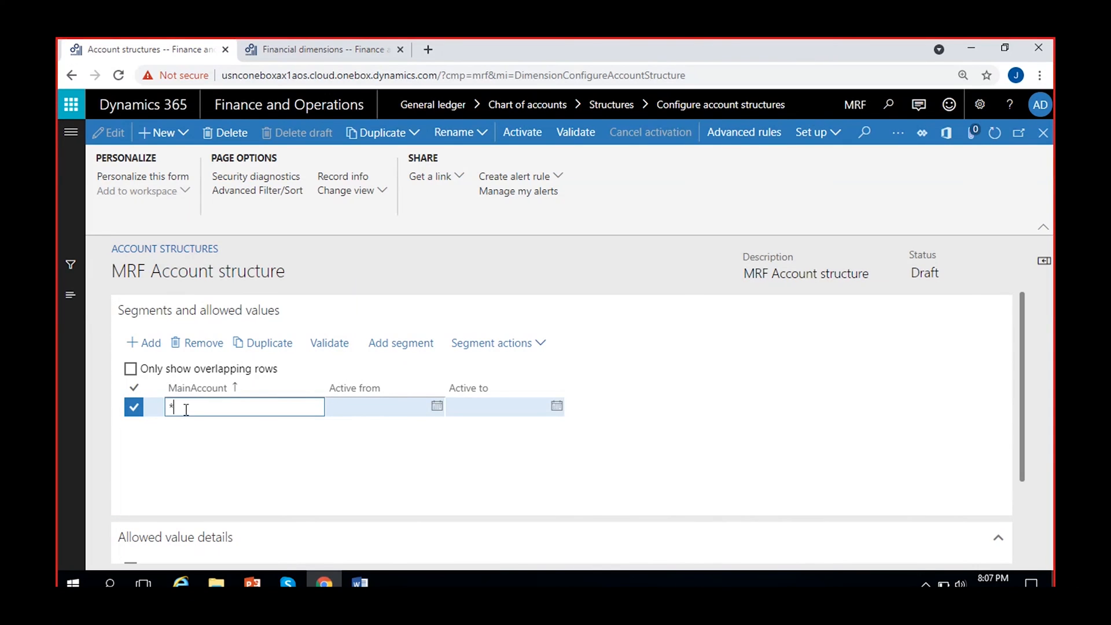
- Set the allowed MainAccount values of the MRF Account structure to the range 100000..999999
{"action": "left_click", "coordinate": [217, 433]}
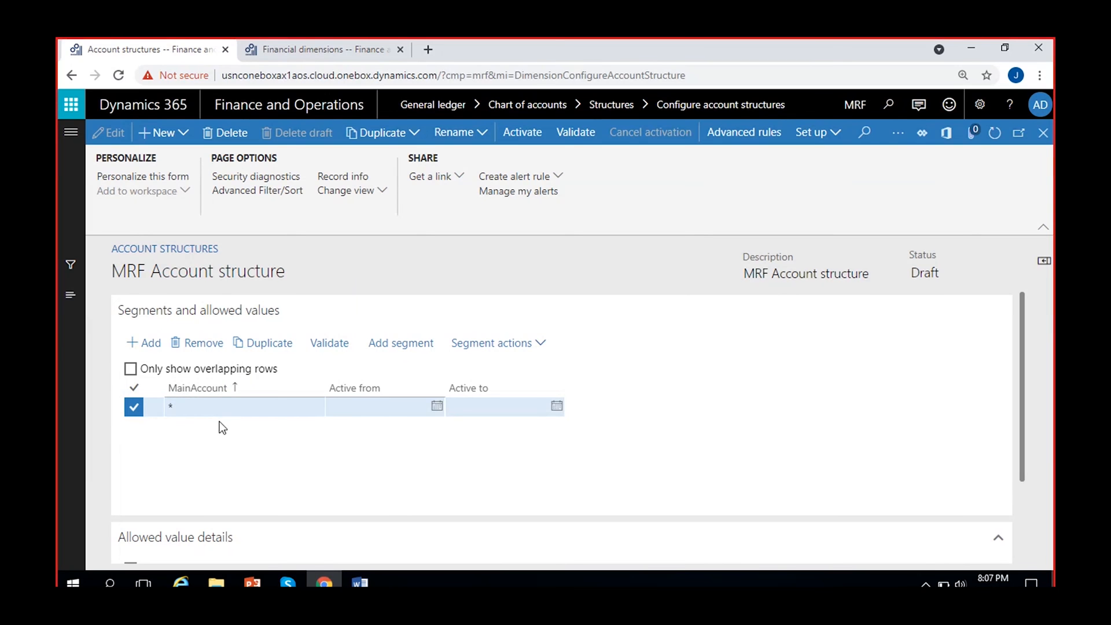
{"action": "left_click", "coordinate": [219, 407]}
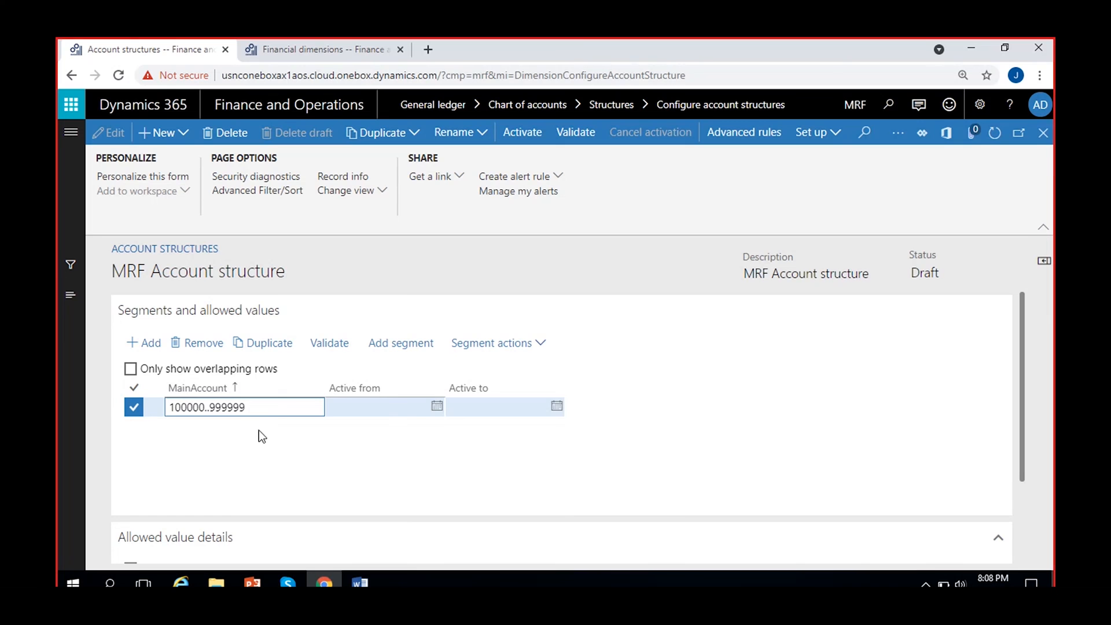
{"action": "left_click", "coordinate": [242, 432]}
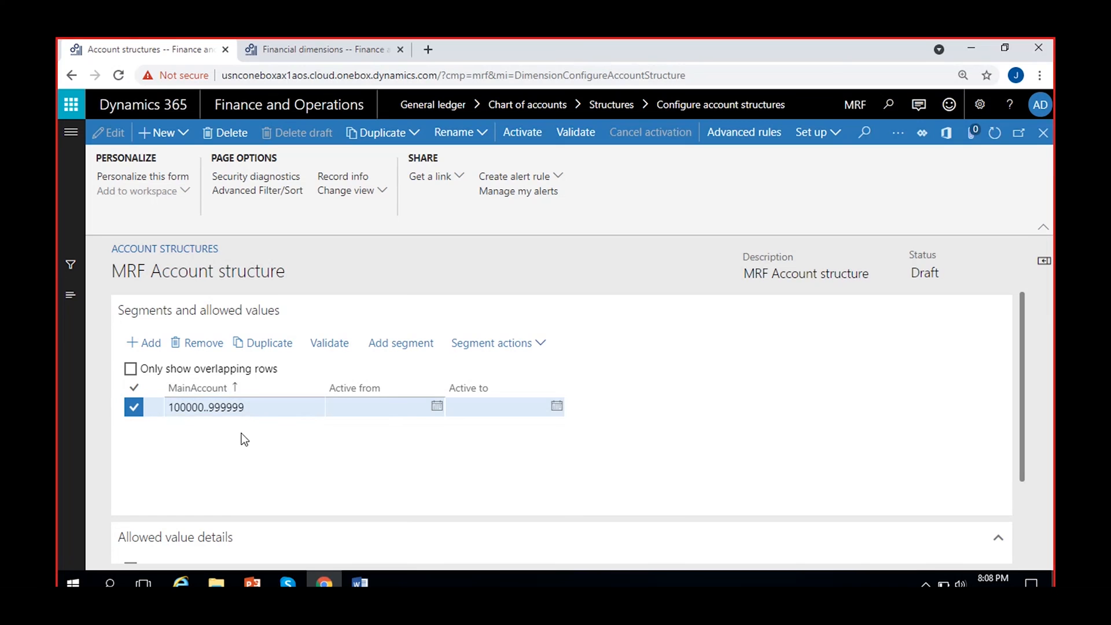
{"action": "left_click", "coordinate": [258, 410]}
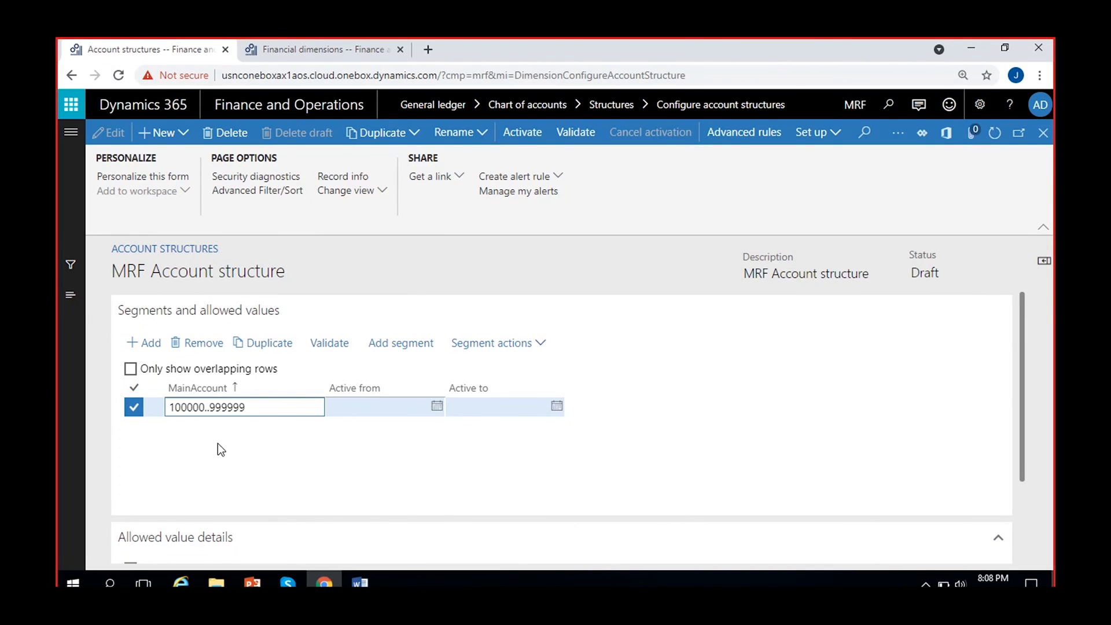
{"action": "left_click", "coordinate": [204, 427]}
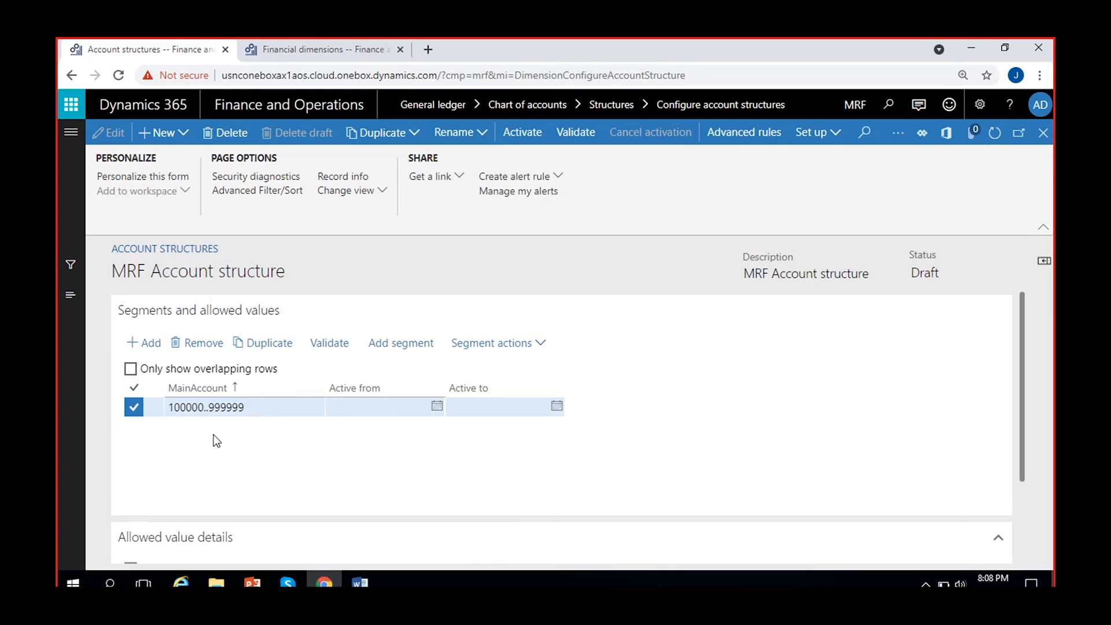
{"action": "left_click", "coordinate": [246, 407]}
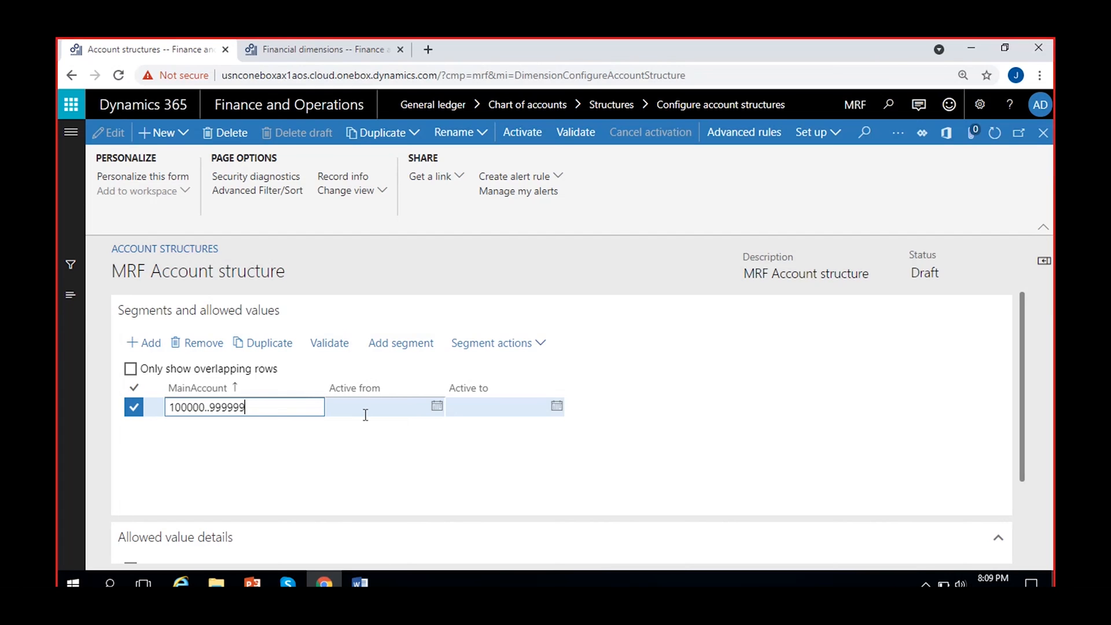
- Switch to the Word notes, end the account structure definition with a period, and return to the Dynamics 365 account structure
{"action": "left_click", "coordinate": [360, 582]}
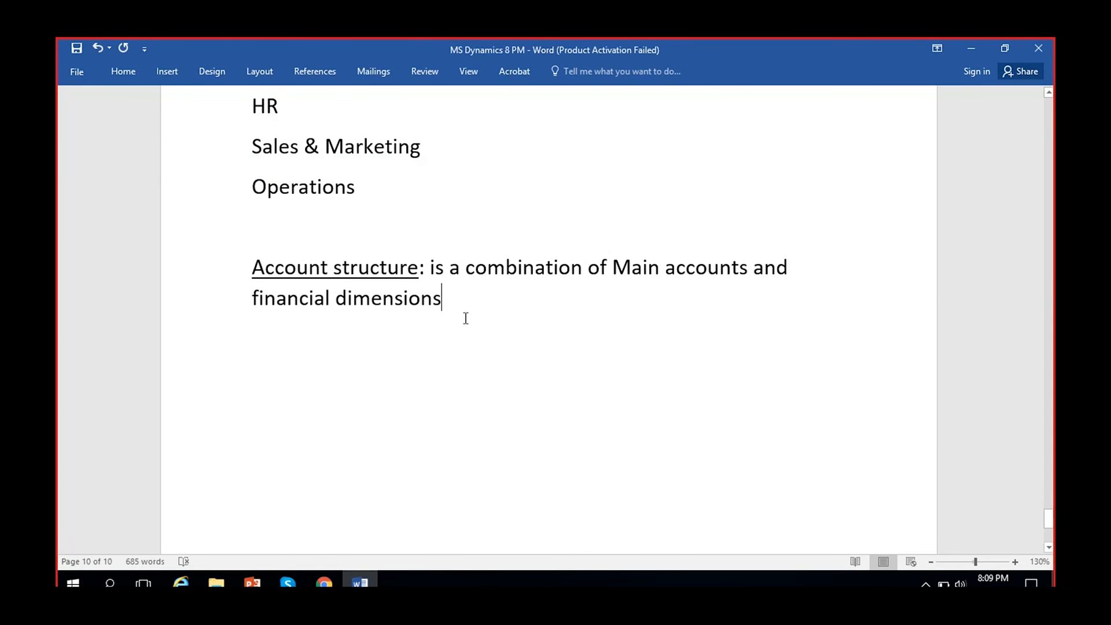
{"action": "type", "text": "."}
{"action": "left_click", "coordinate": [973, 48]}
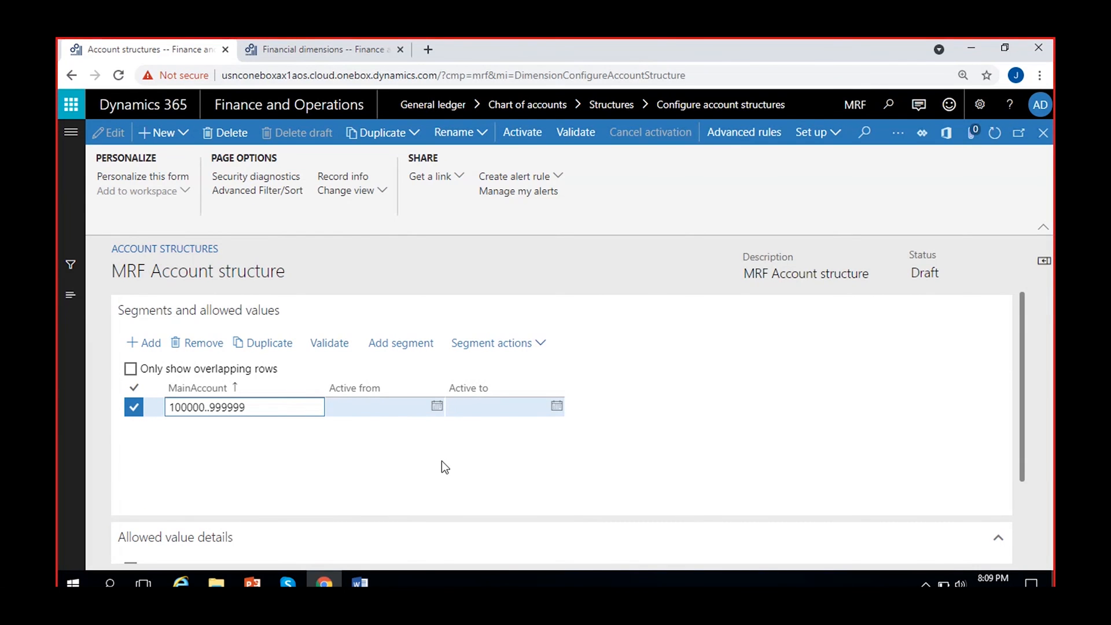
- Start adding a segment to the MRF Account structure and check the MRF dimensions on the Financial dimensions page
{"action": "left_click", "coordinate": [411, 346]}
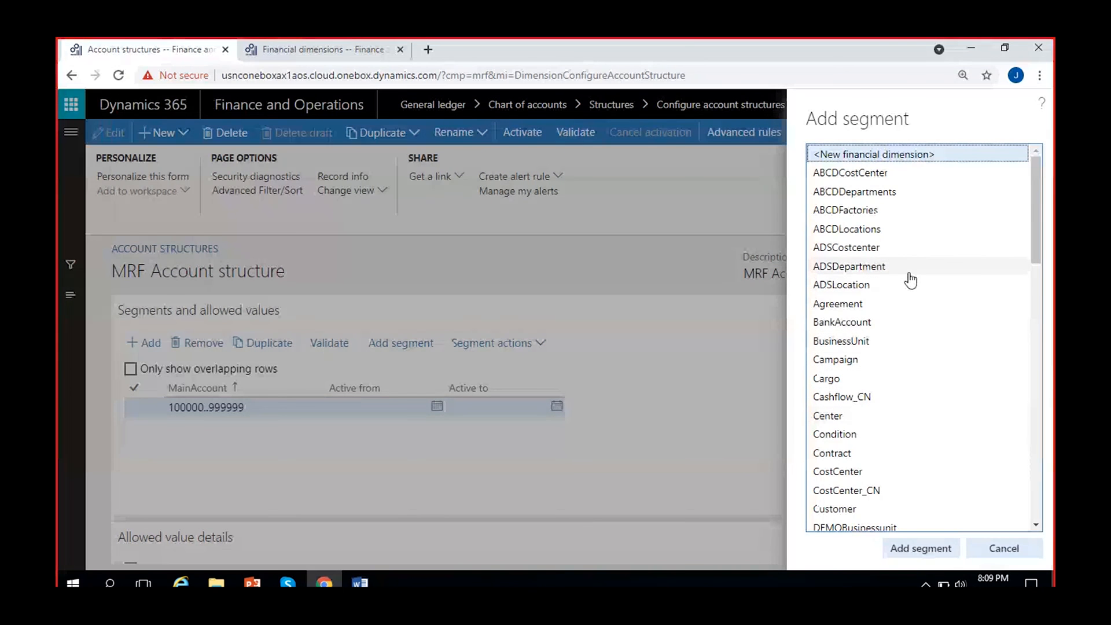
{"action": "scroll", "coordinate": [911, 281], "scroll_direction": "down", "scroll_amount": 3}
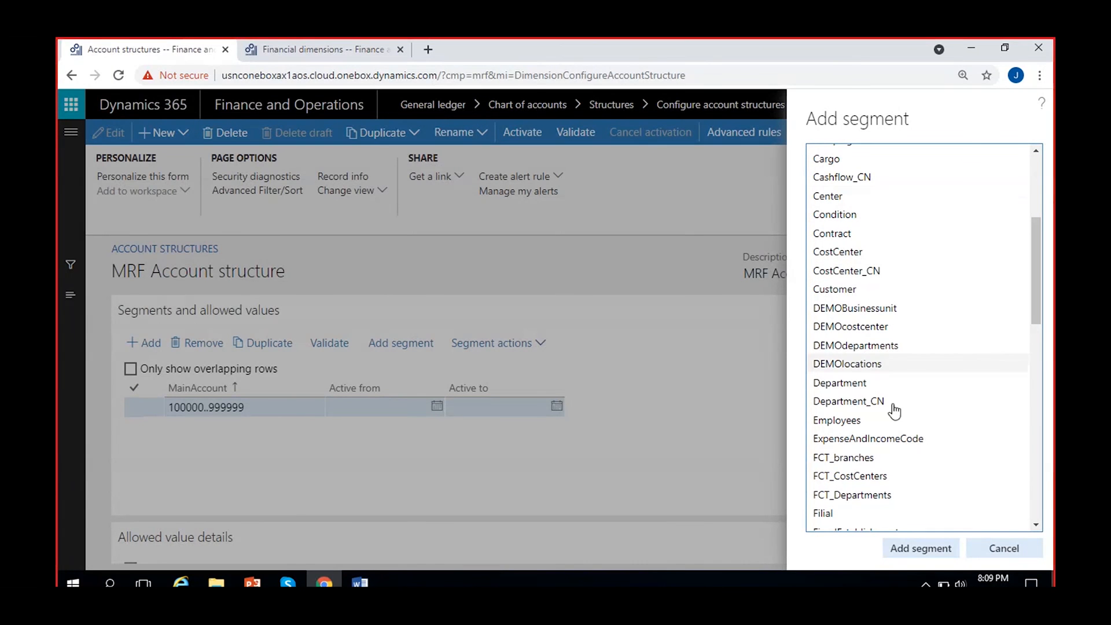
{"action": "left_click", "coordinate": [335, 51]}
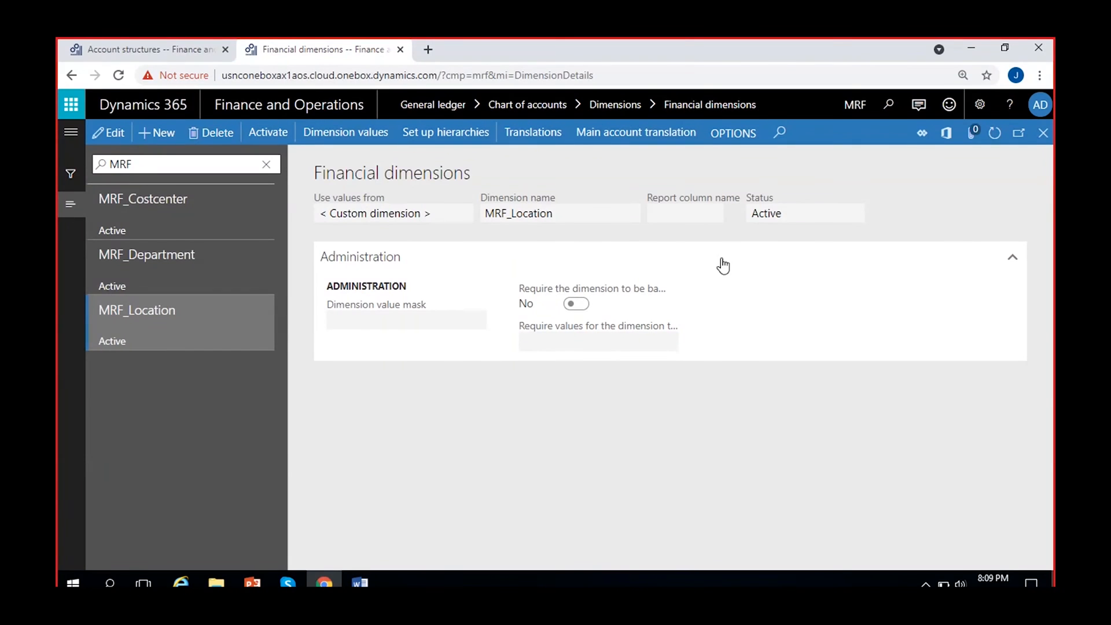
{"action": "left_click", "coordinate": [812, 212]}
{"action": "left_click", "coordinate": [207, 263]}
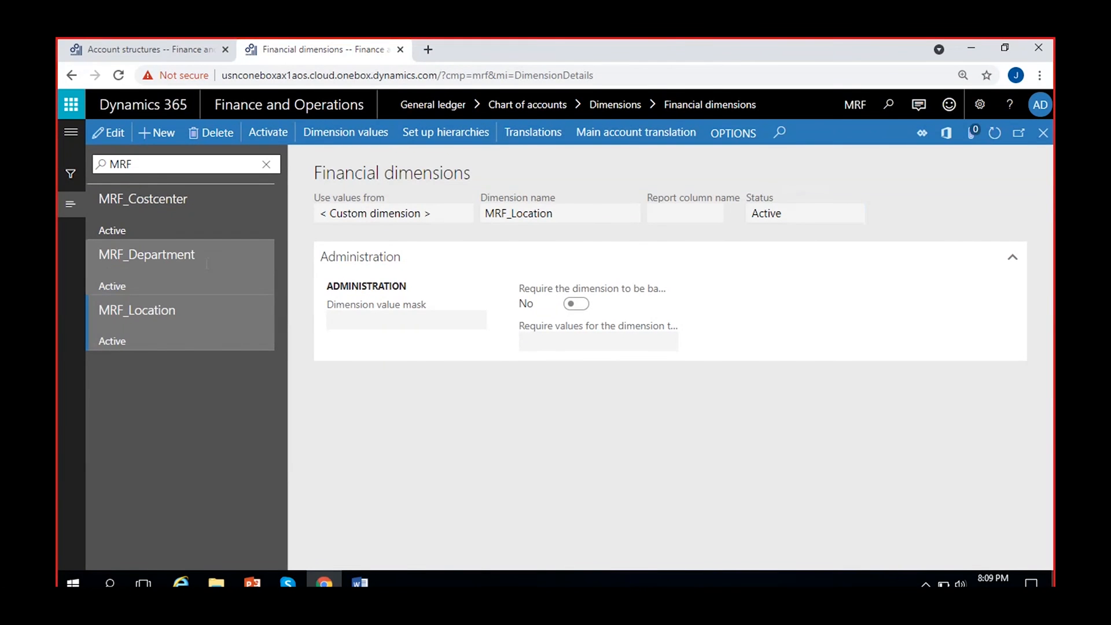
{"action": "left_click", "coordinate": [191, 212]}
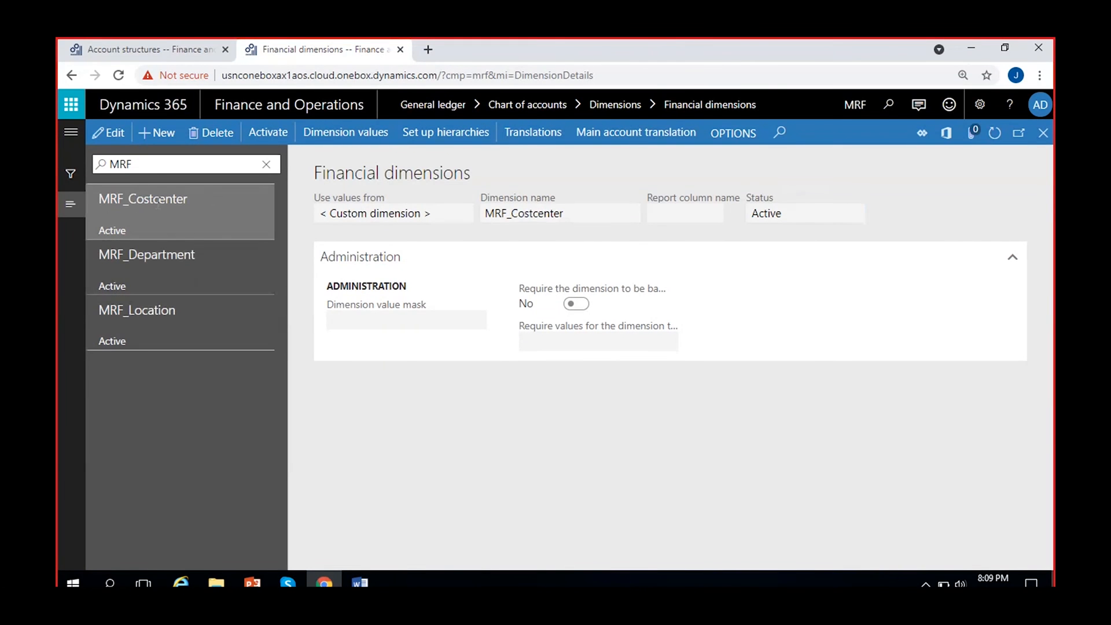
{"action": "left_click", "coordinate": [137, 52]}
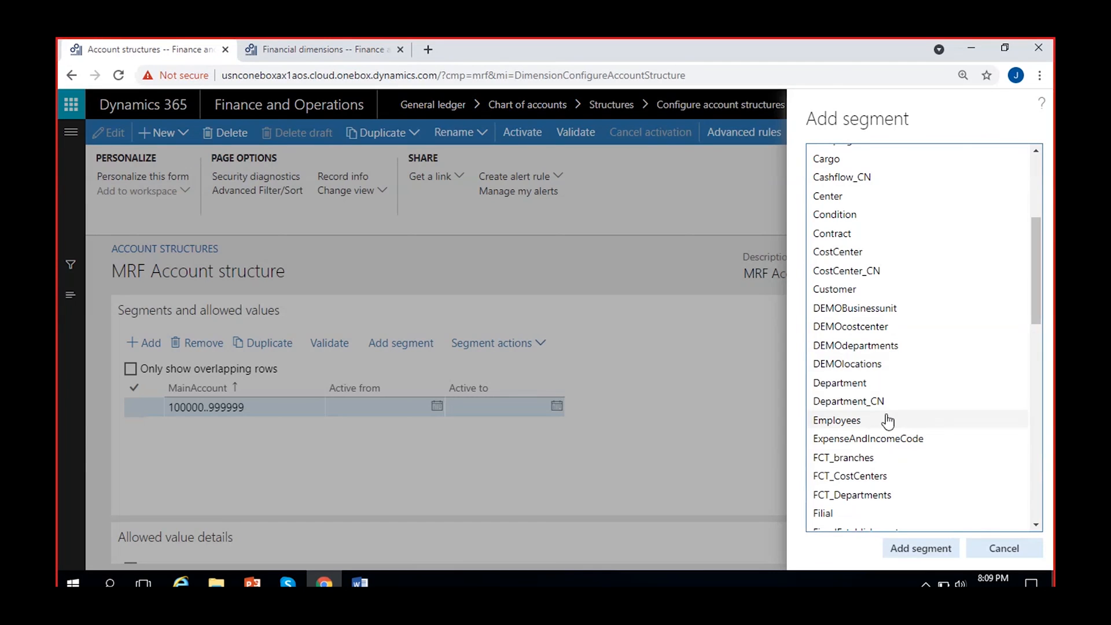
- Add the MRF_Location financial dimension as a segment of the MRF Account structure
{"action": "scroll", "coordinate": [887, 421], "scroll_direction": "down", "scroll_amount": 3}
{"action": "scroll", "coordinate": [887, 420], "scroll_direction": "up", "scroll_amount": 4}
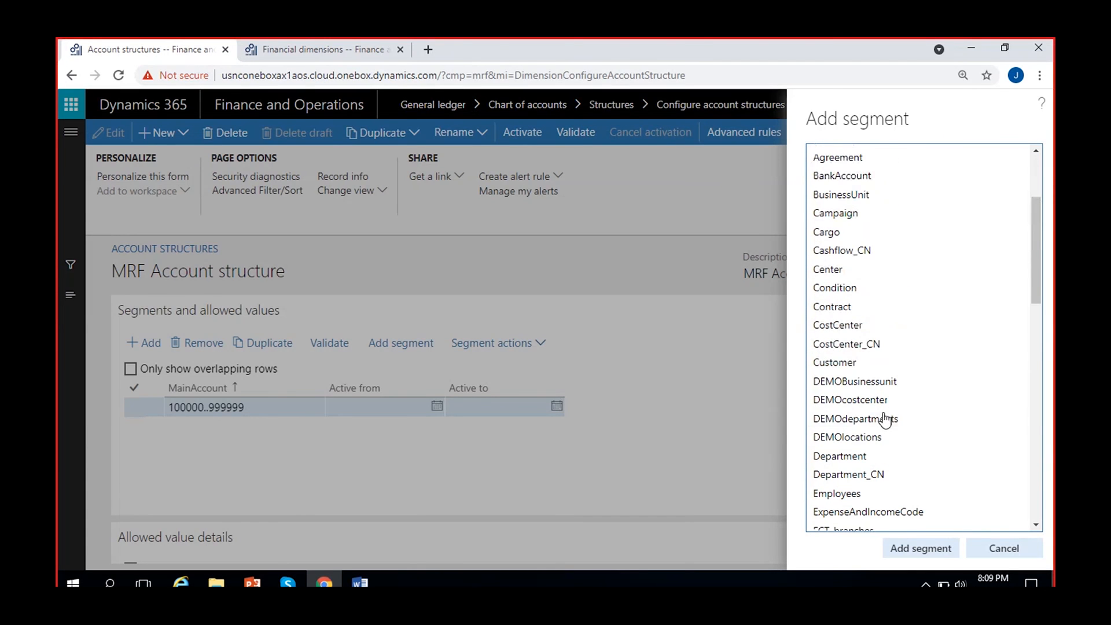
{"action": "scroll", "coordinate": [884, 419], "scroll_direction": "down", "scroll_amount": 8}
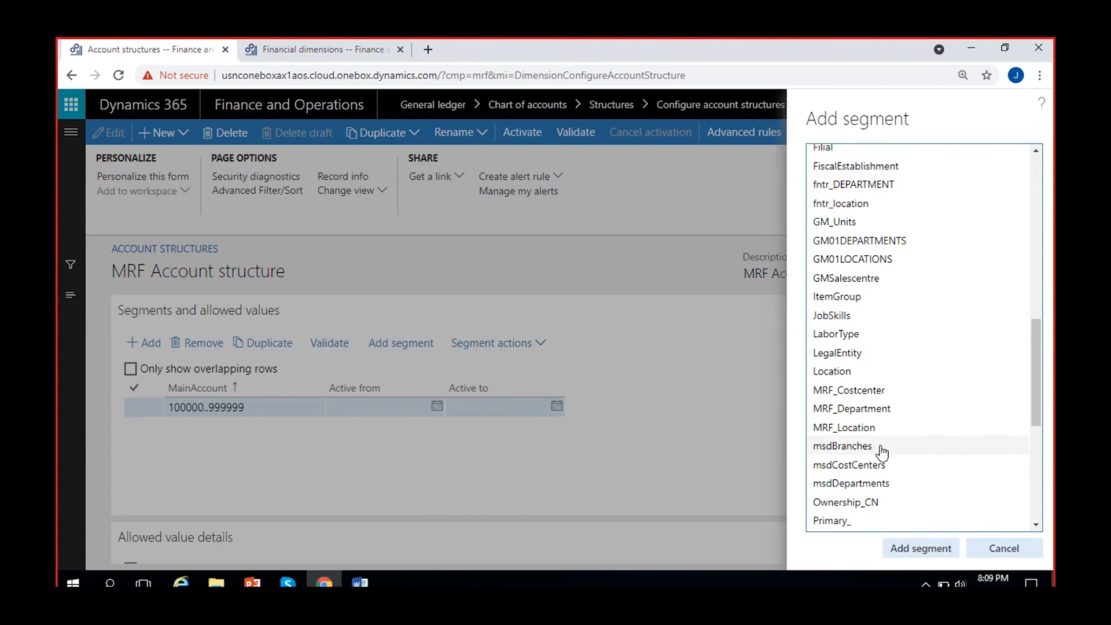
{"action": "scroll", "coordinate": [881, 451], "scroll_direction": "down", "scroll_amount": 3}
{"action": "scroll", "coordinate": [878, 447], "scroll_direction": "up", "scroll_amount": 1}
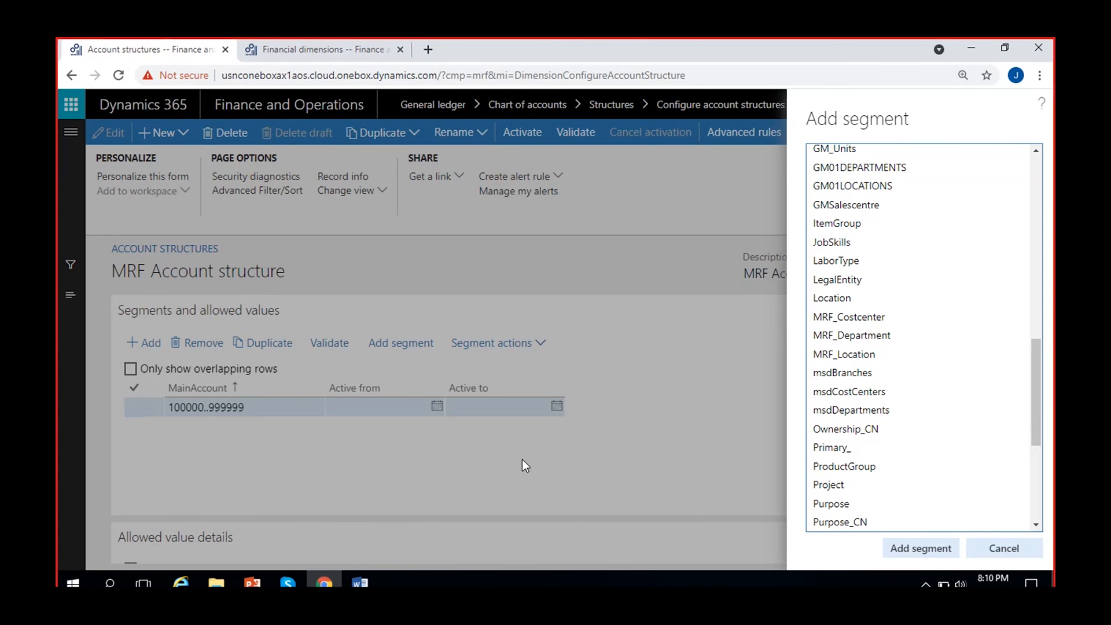
{"action": "left_click", "coordinate": [856, 360]}
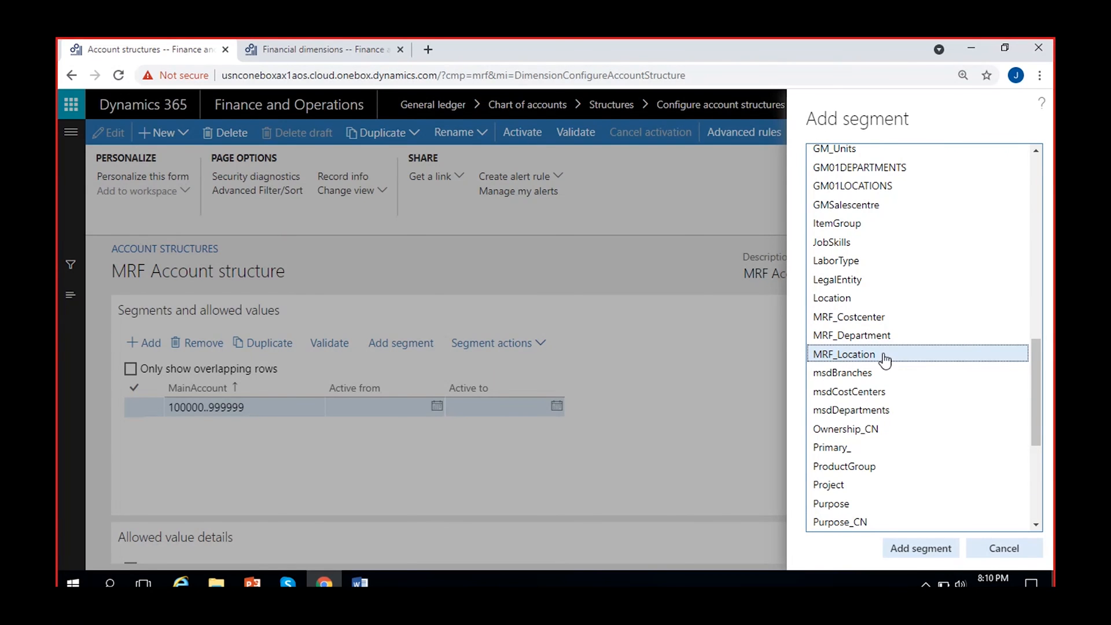
{"action": "left_click", "coordinate": [901, 551]}
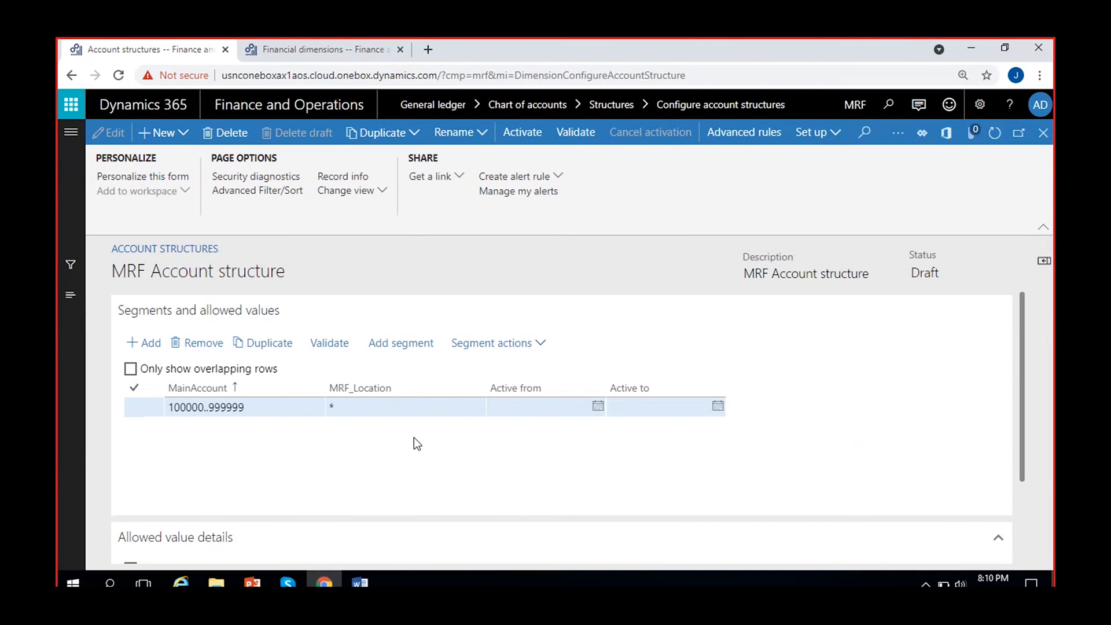
{"action": "left_click", "coordinate": [376, 408]}
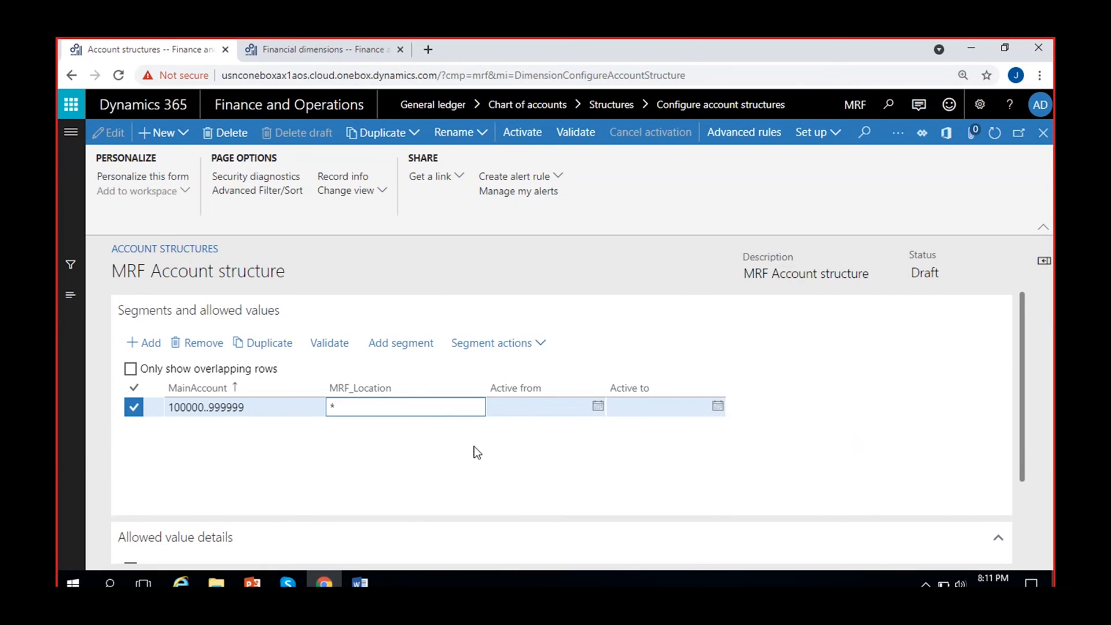
- Add the MRF_Department financial dimension as the next segment after MRF_Location
{"action": "left_click", "coordinate": [409, 347]}
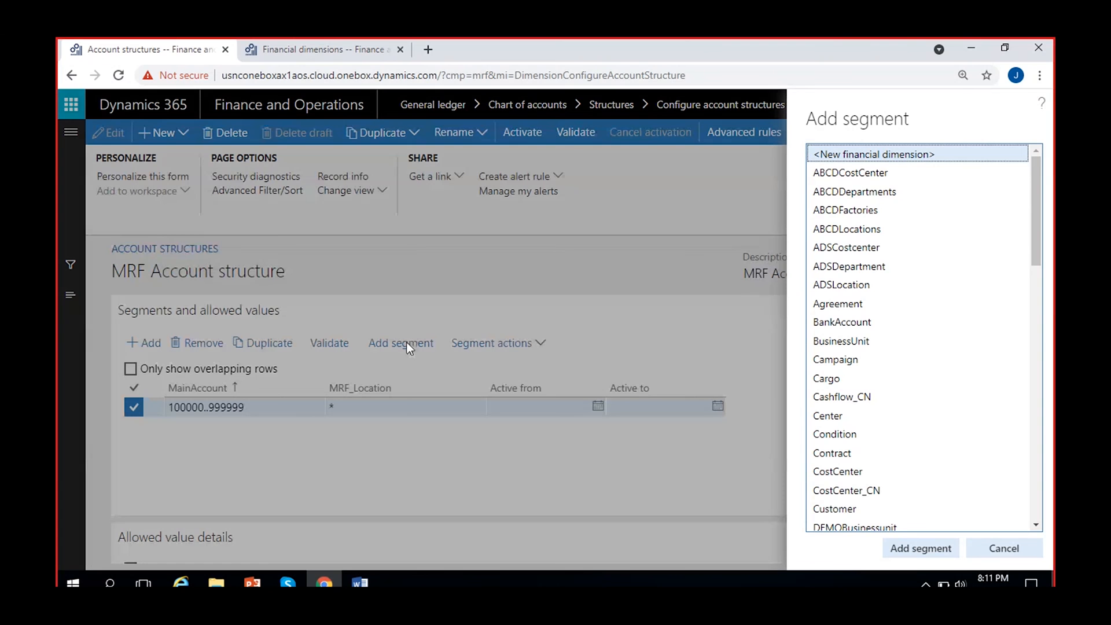
{"action": "scroll", "coordinate": [889, 408], "scroll_direction": "down", "scroll_amount": 5}
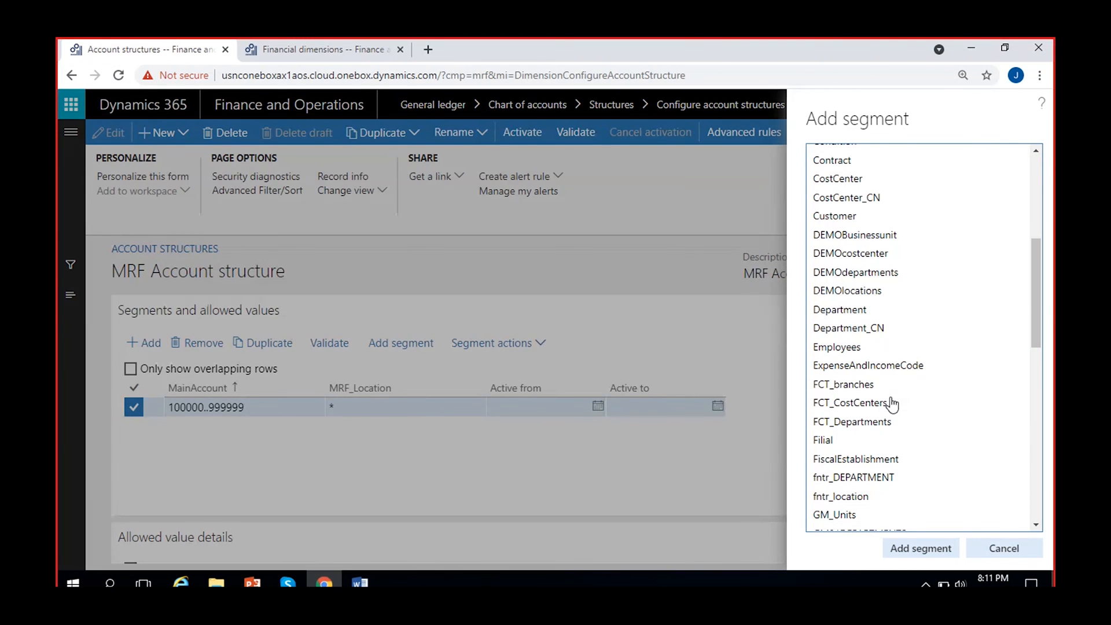
{"action": "scroll", "coordinate": [891, 403], "scroll_direction": "down", "scroll_amount": 5}
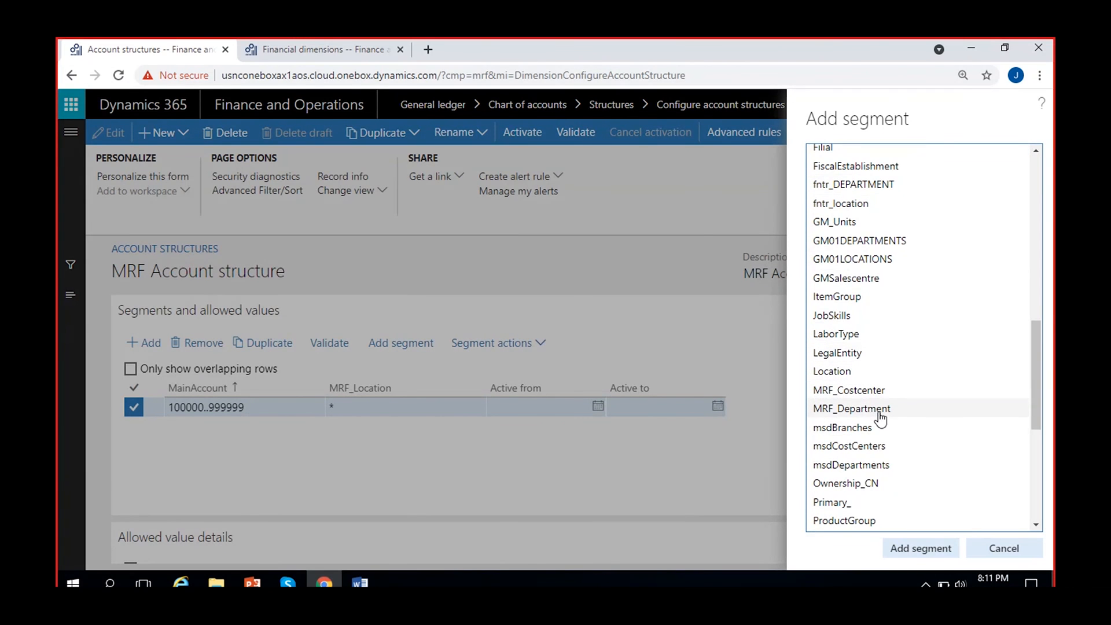
{"action": "left_click", "coordinate": [890, 416]}
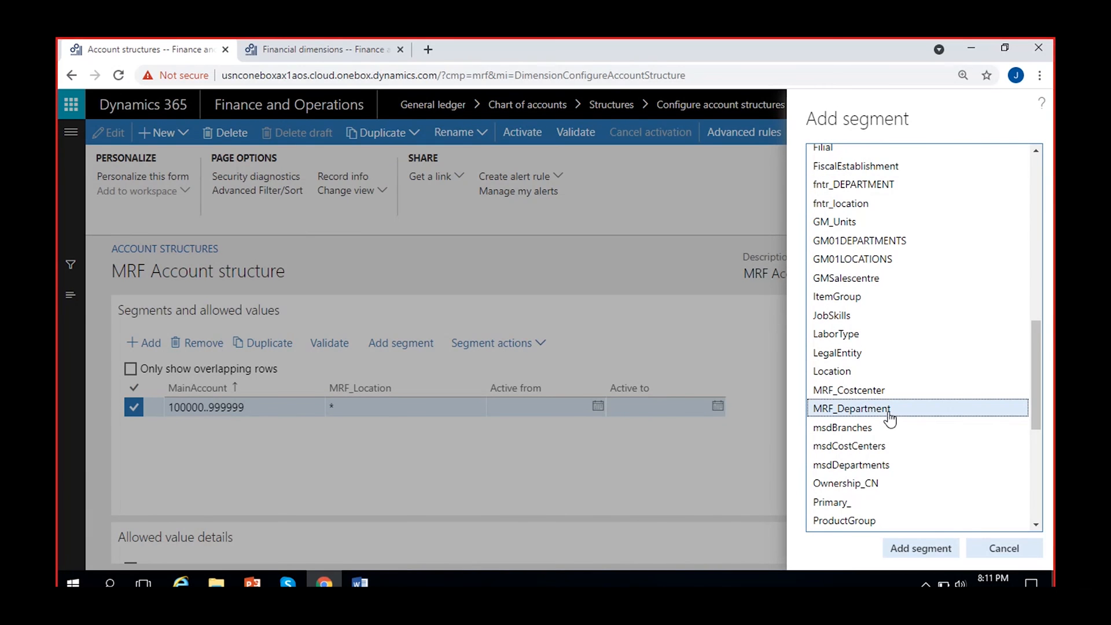
{"action": "left_click", "coordinate": [919, 554]}
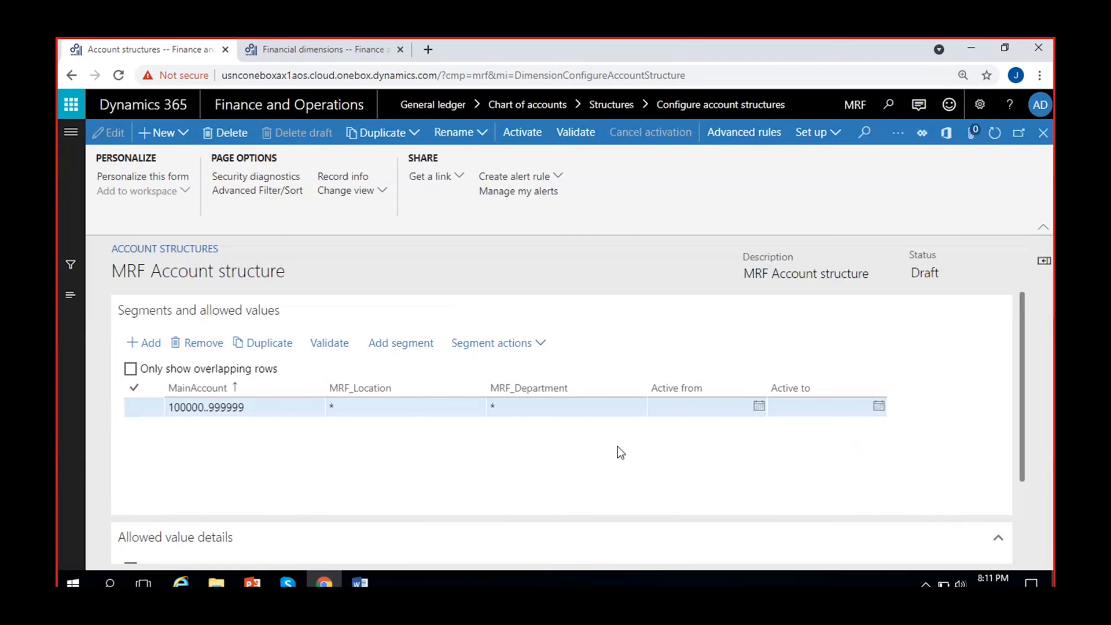
- Add the MRF_Costcenter financial dimension as the segment following MRF_Department
{"action": "left_click", "coordinate": [401, 348]}
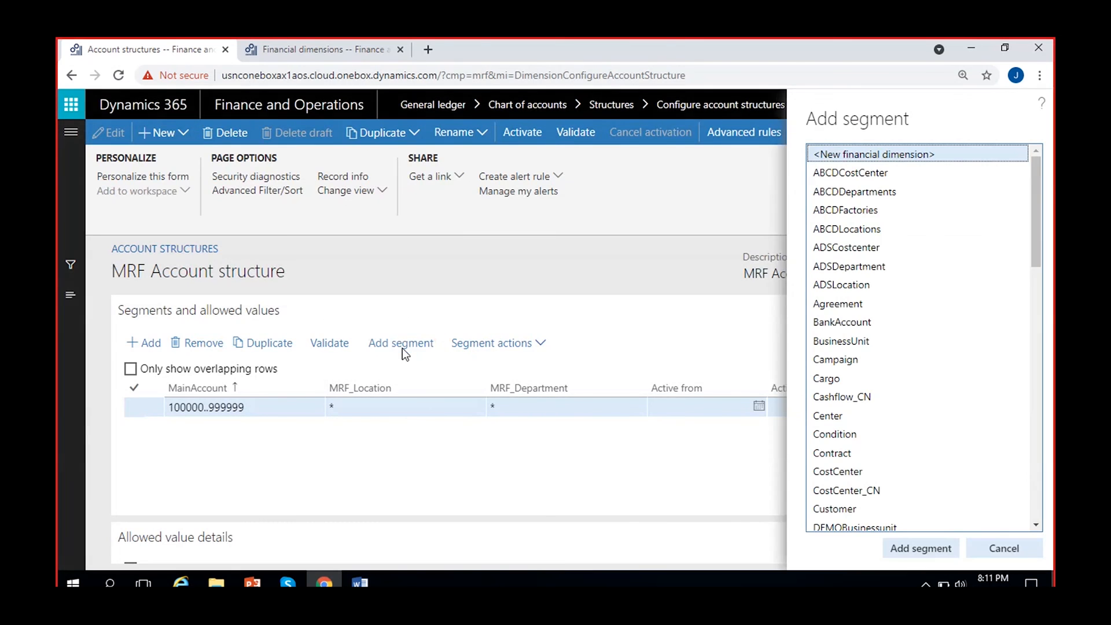
{"action": "scroll", "coordinate": [889, 385], "scroll_direction": "down", "scroll_amount": 5}
{"action": "scroll", "coordinate": [893, 391], "scroll_direction": "down", "scroll_amount": 4}
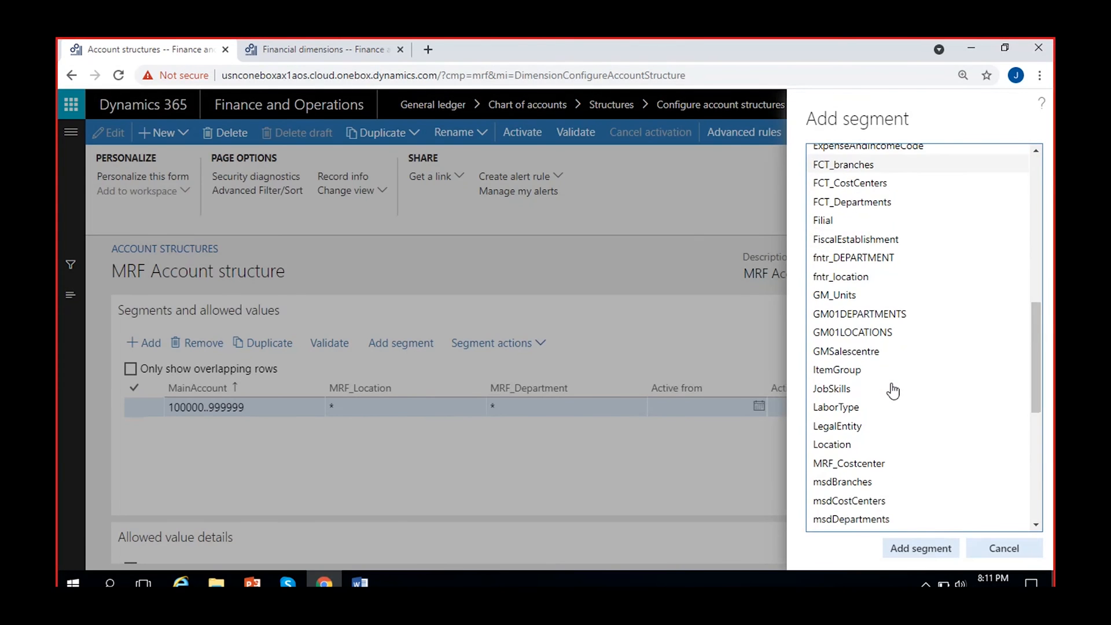
{"action": "scroll", "coordinate": [891, 392], "scroll_direction": "down", "scroll_amount": 1}
{"action": "left_click", "coordinate": [889, 393]}
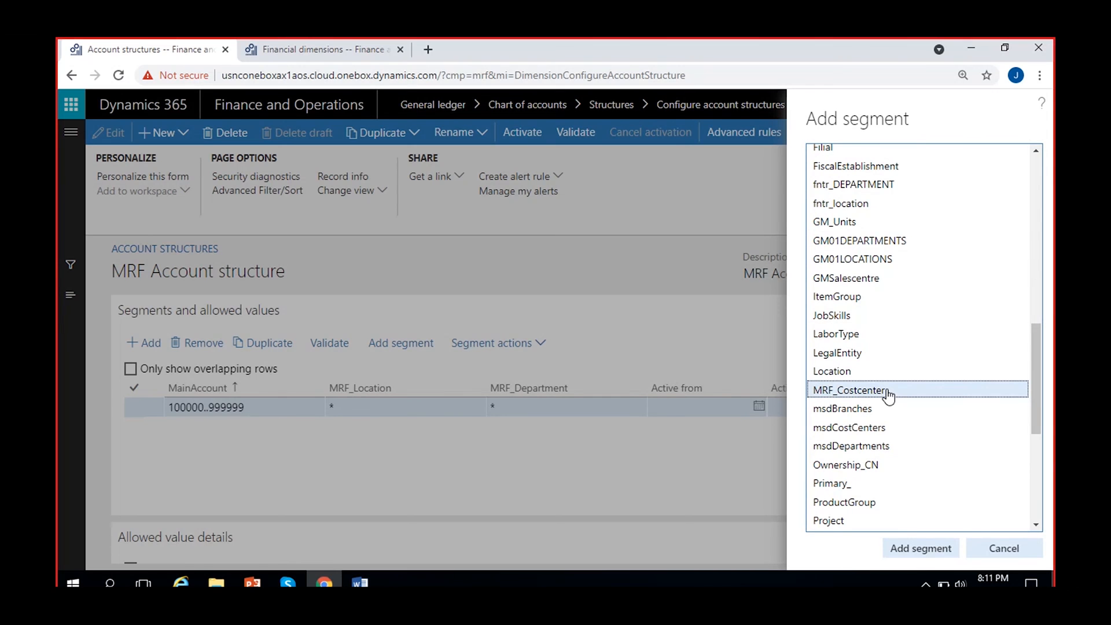
{"action": "left_click", "coordinate": [922, 550]}
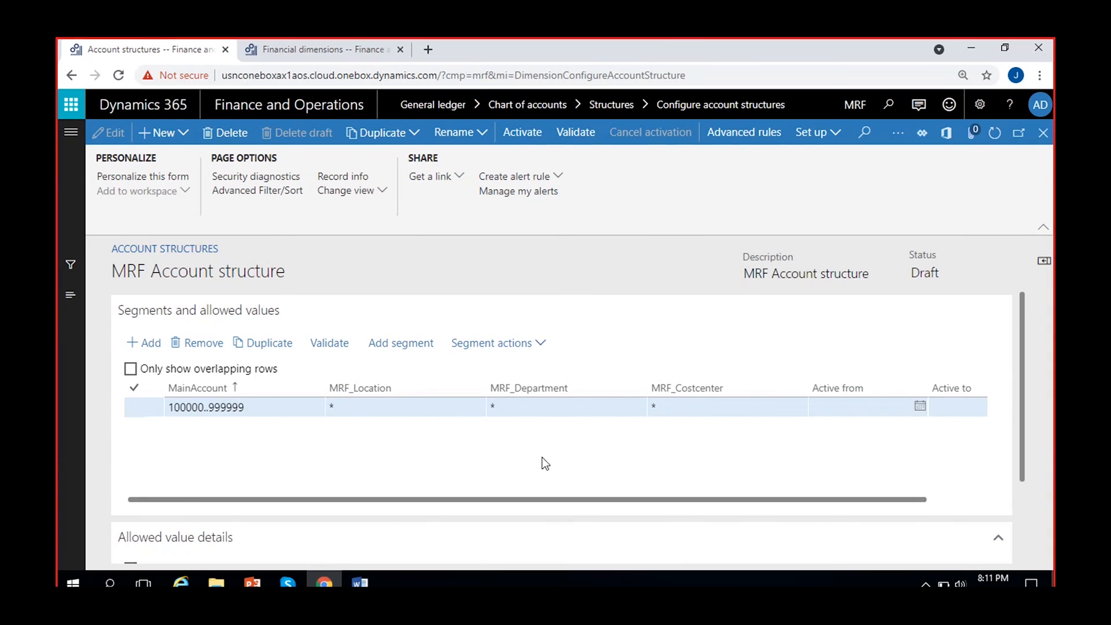
- Examine the allowed values of the MainAccount, MRF_Location, MRF_Department and MRF_Costcenter segments in the account structure row
{"action": "scroll", "coordinate": [516, 448], "scroll_direction": "right", "scroll_amount": 1}
{"action": "scroll", "coordinate": [455, 454], "scroll_direction": "left", "scroll_amount": 1}
{"action": "left_click", "coordinate": [342, 416]}
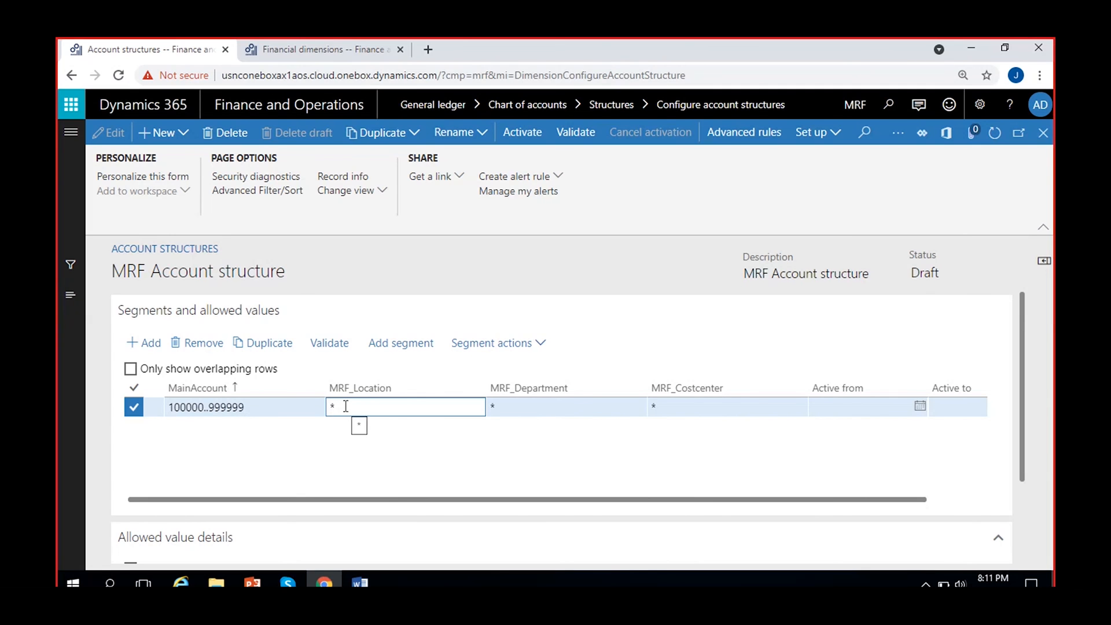
{"action": "left_click", "coordinate": [265, 411]}
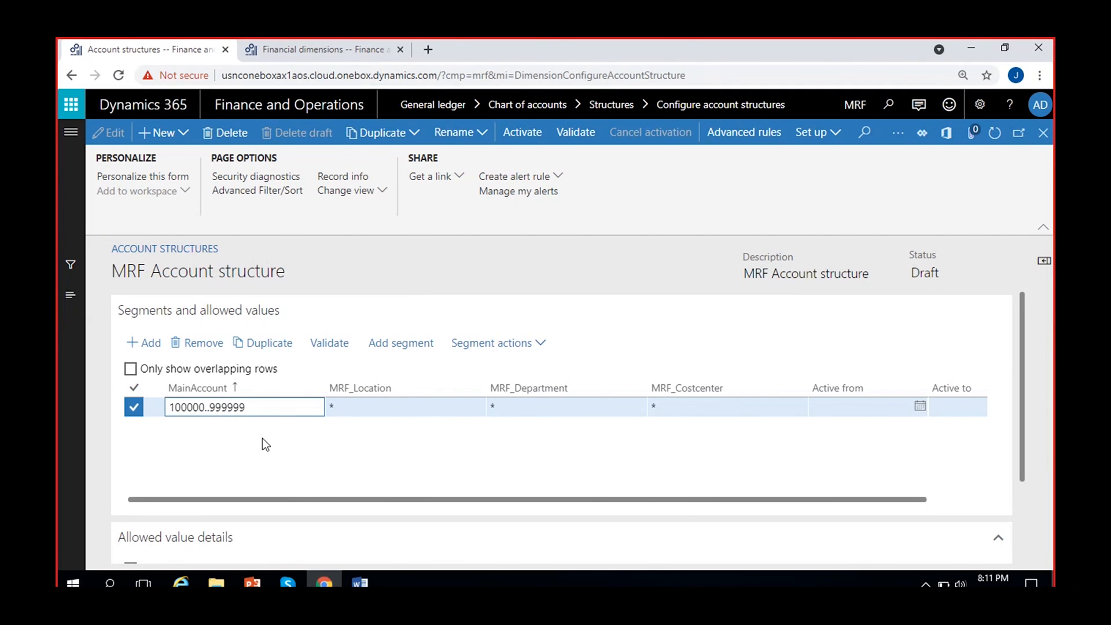
{"action": "left_click", "coordinate": [342, 408]}
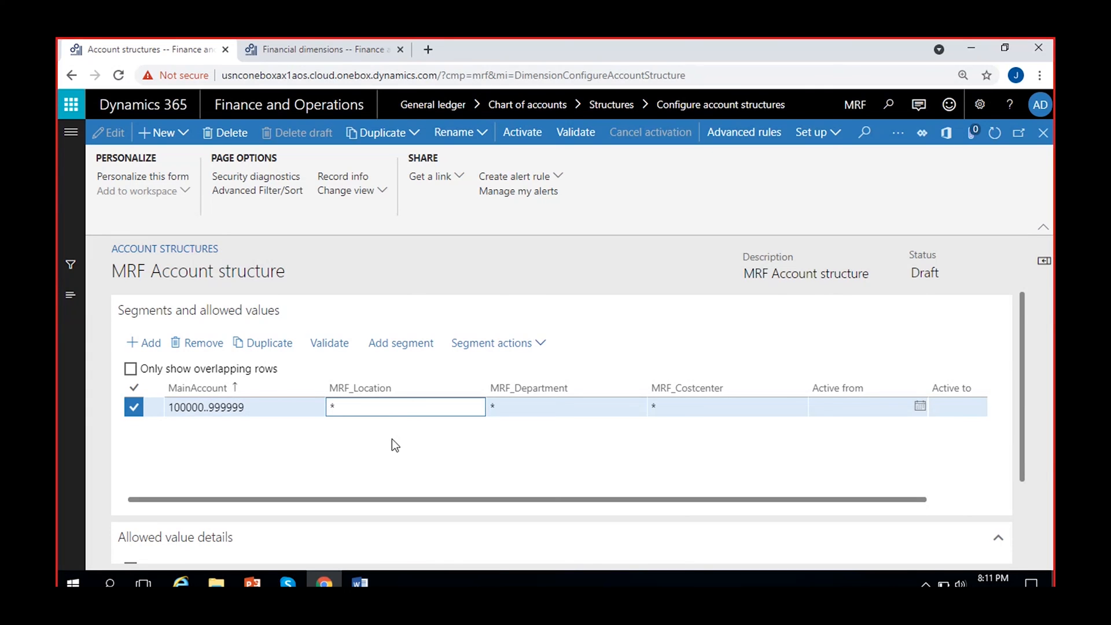
{"action": "left_click", "coordinate": [514, 406]}
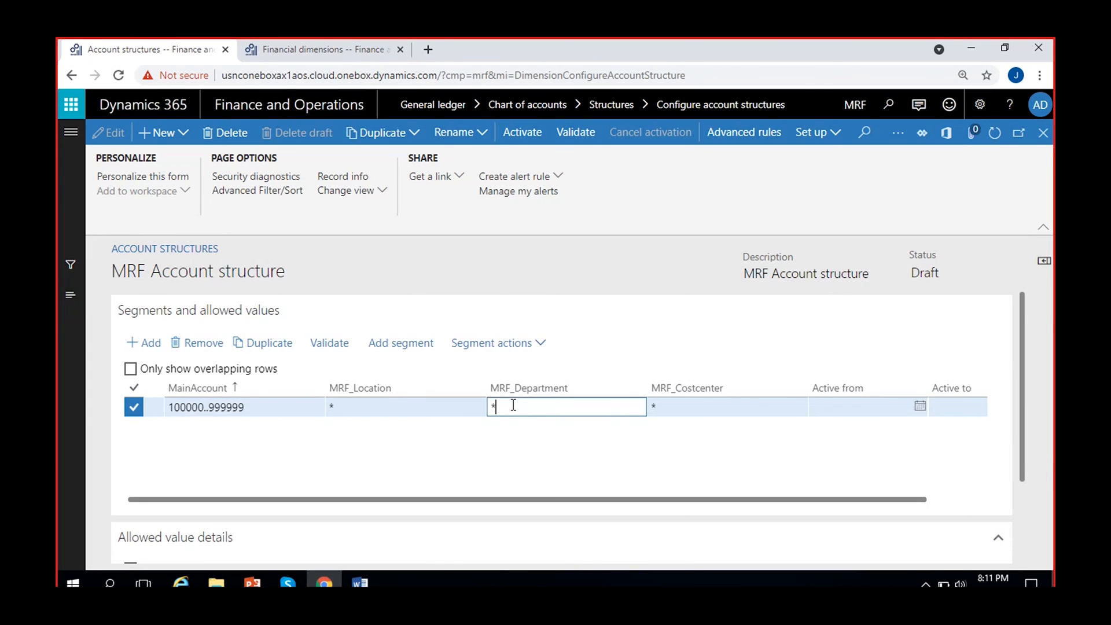
{"action": "left_click", "coordinate": [688, 408]}
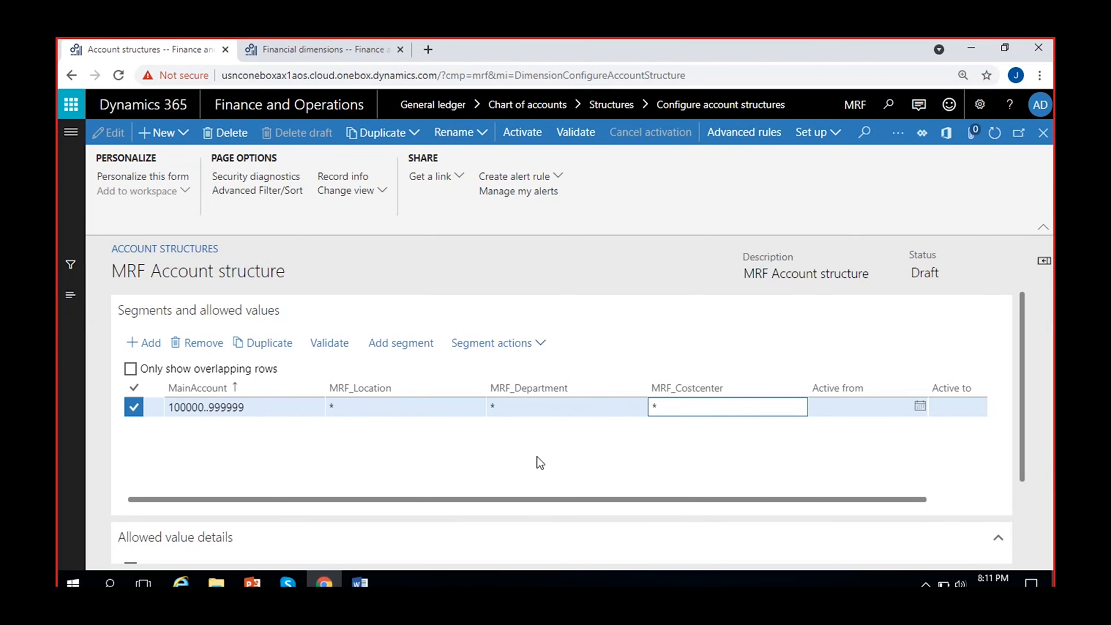
{"action": "left_click", "coordinate": [245, 408]}
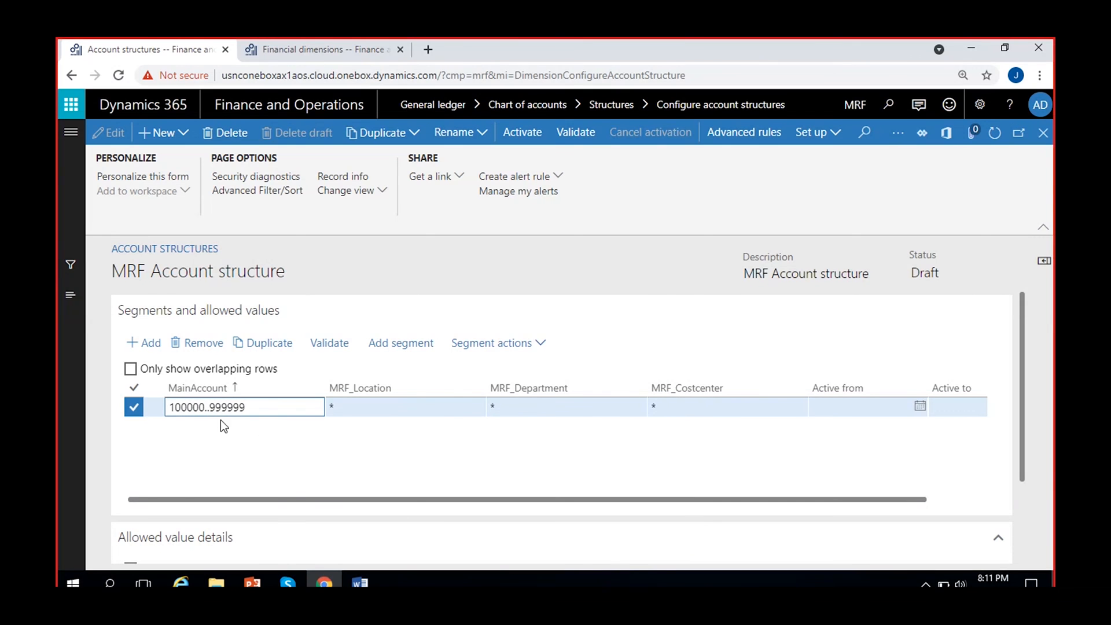
{"action": "left_click", "coordinate": [366, 411]}
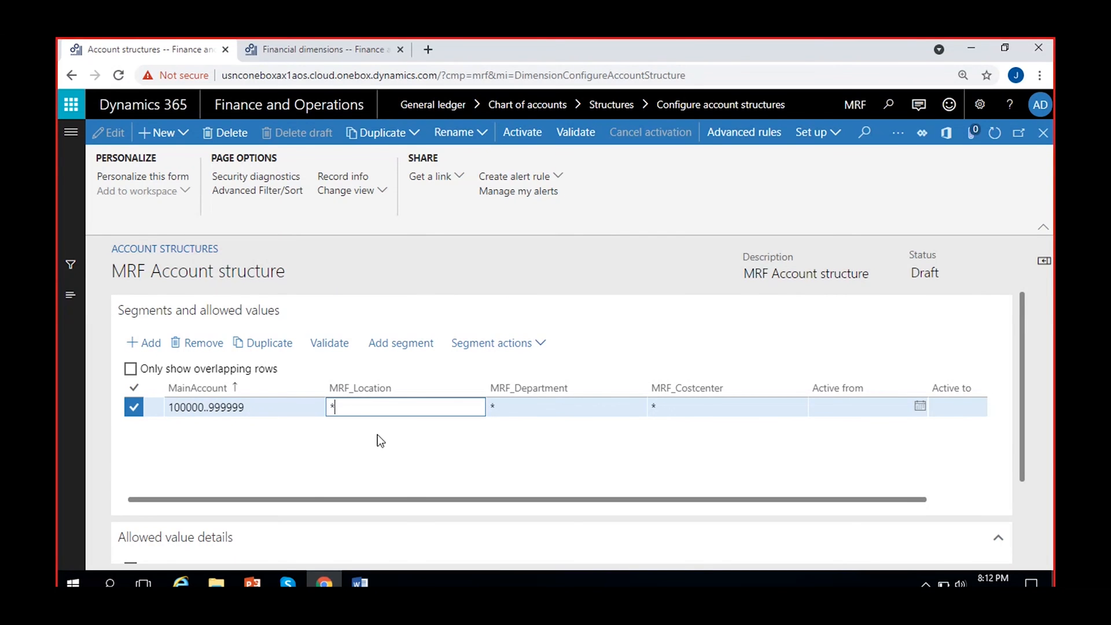
- Check the dimension values of MRF_Location in the financial dimensions and return to the MRF Account structure
{"action": "left_click", "coordinate": [351, 45]}
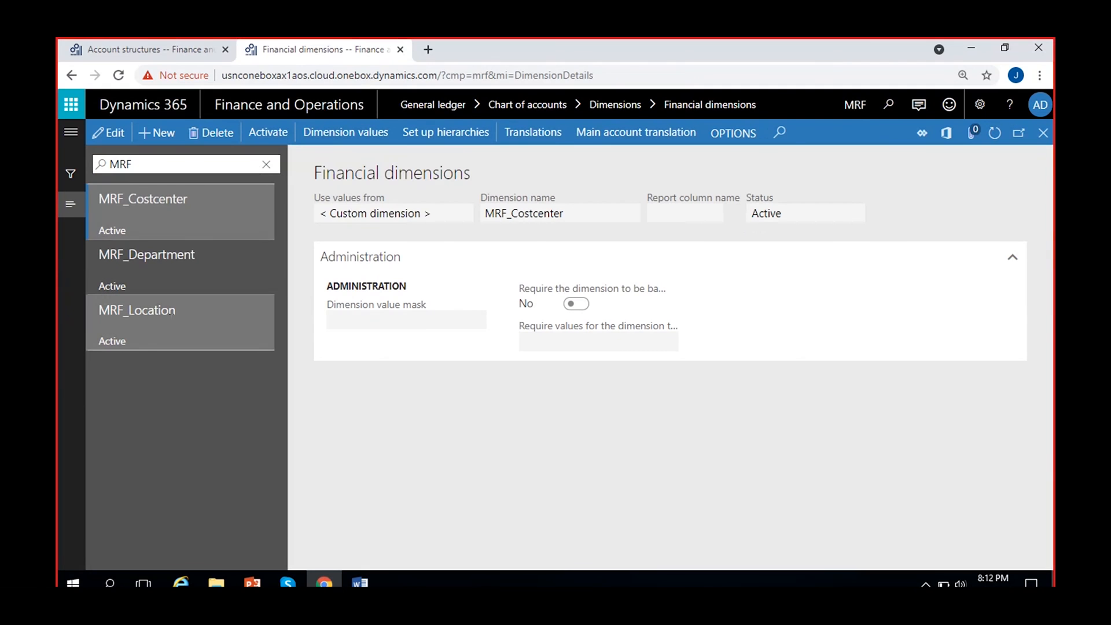
{"action": "left_click", "coordinate": [173, 317]}
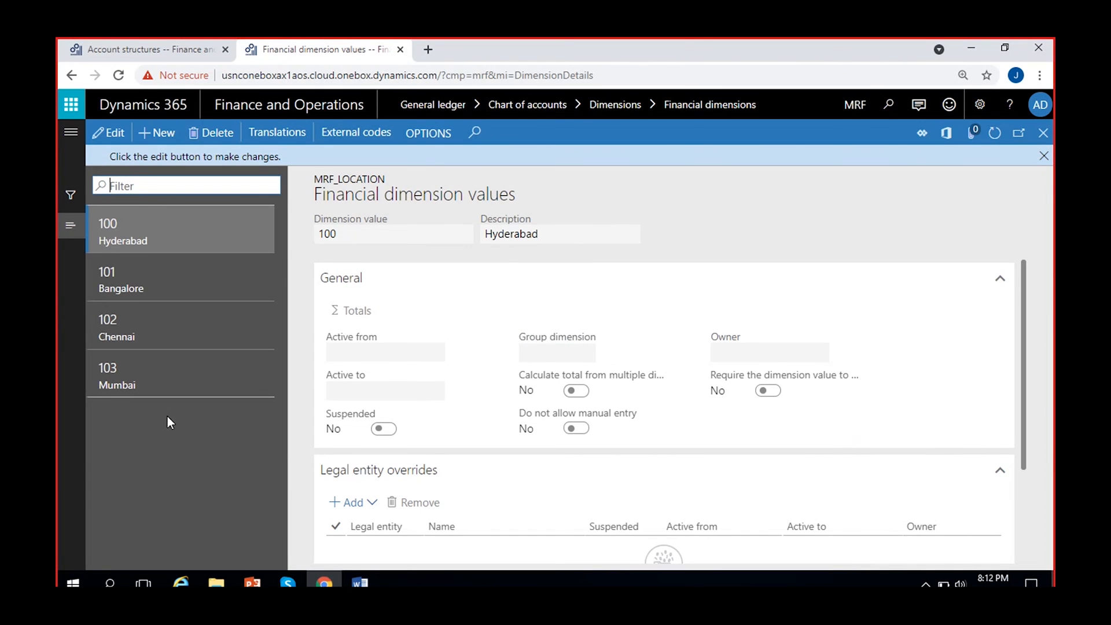
{"action": "left_click", "coordinate": [162, 53]}
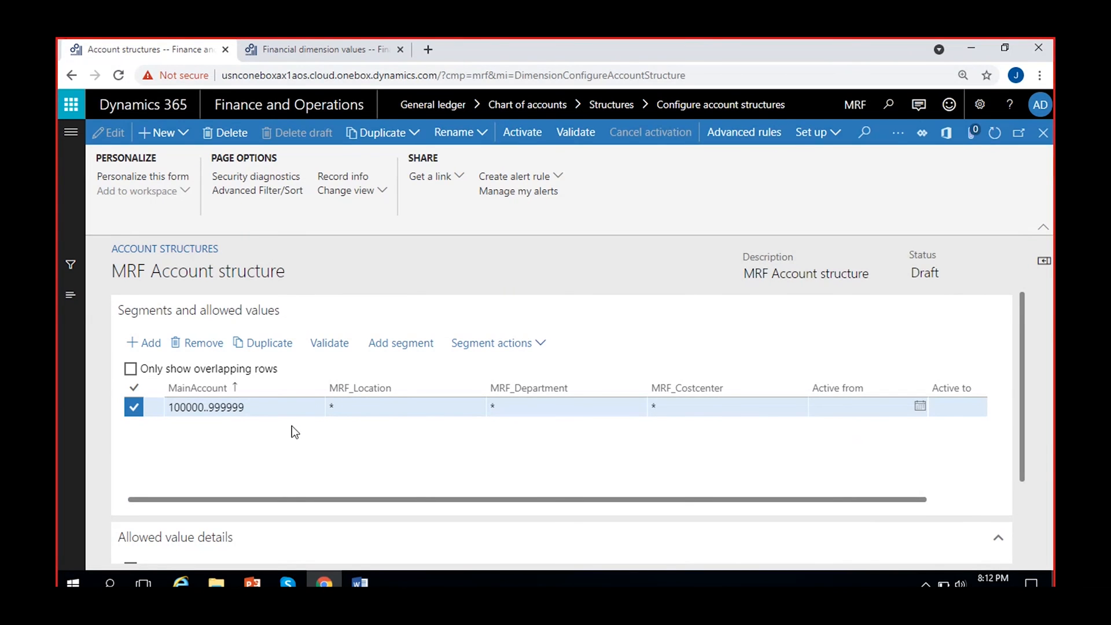
{"action": "left_click", "coordinate": [353, 406]}
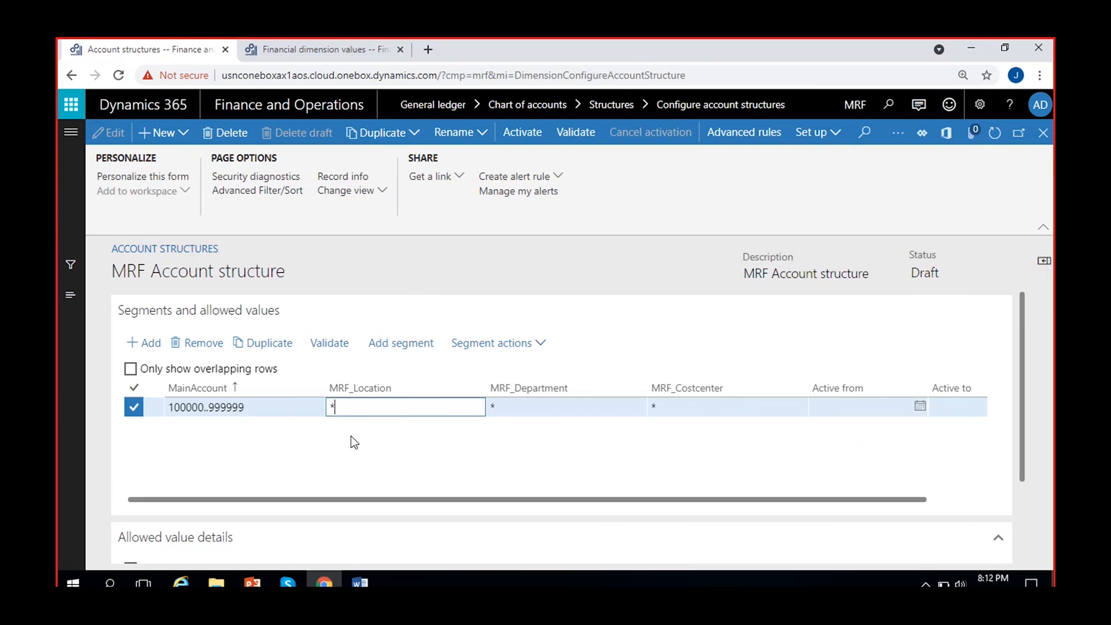
{"action": "left_click", "coordinate": [303, 47]}
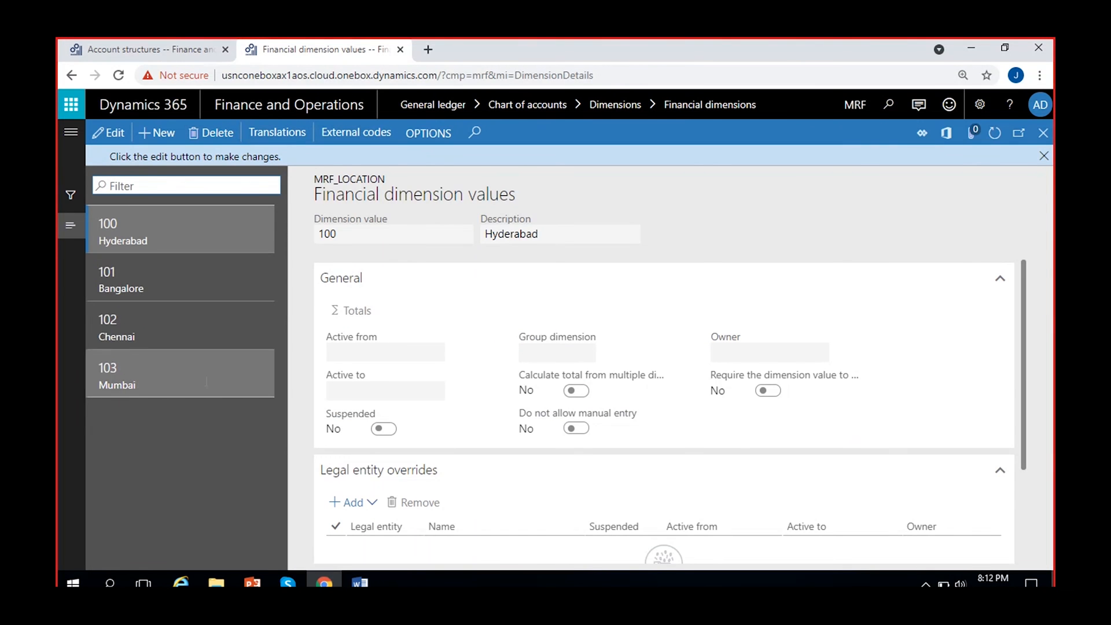
{"action": "left_click", "coordinate": [189, 51]}
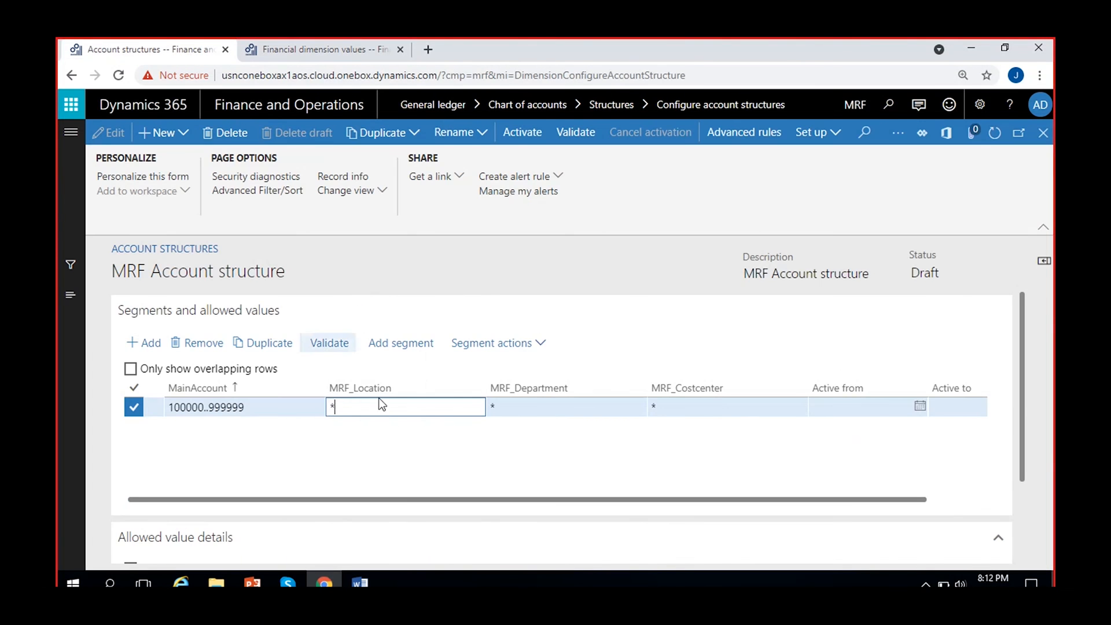
- Compare the MainAccount range with the allowed value criteria of the MRF_Location segment
{"action": "left_click", "coordinate": [392, 467]}
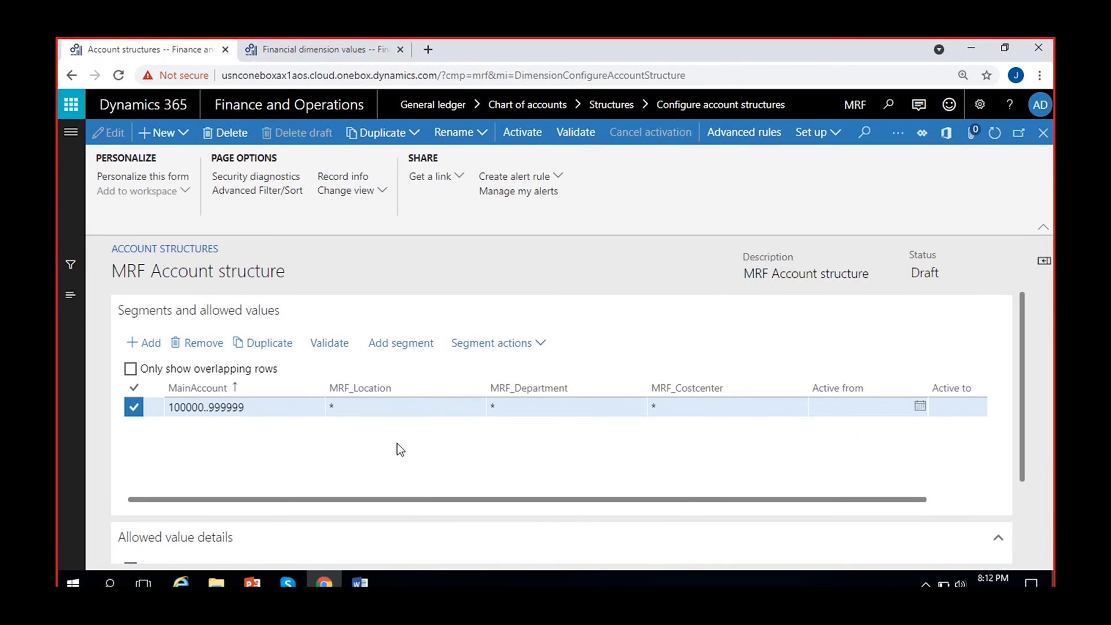
{"action": "left_click", "coordinate": [247, 407]}
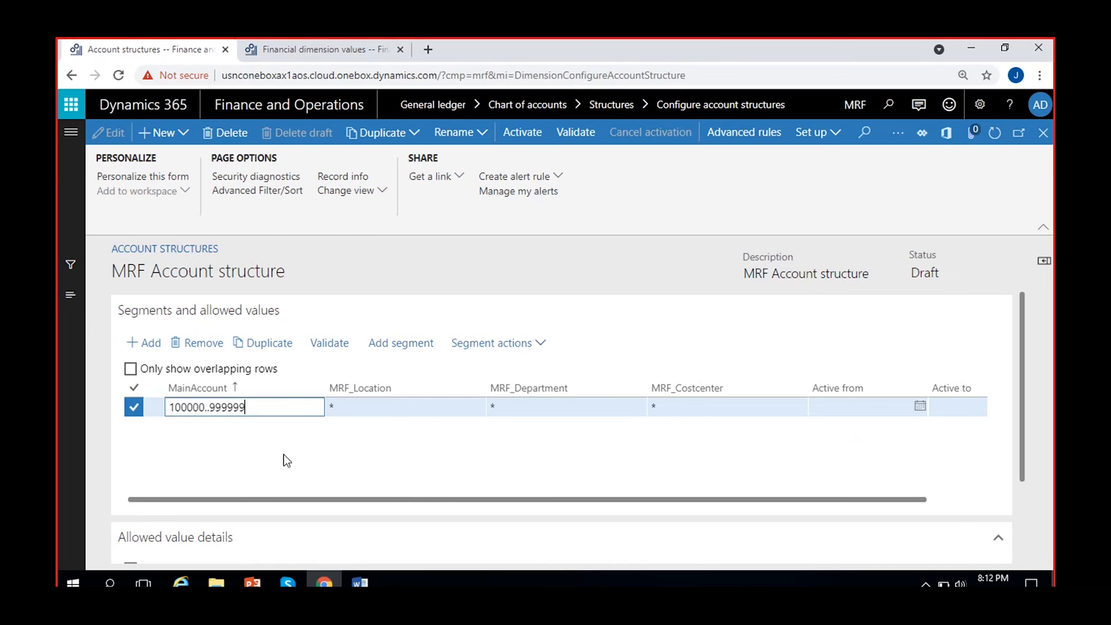
{"action": "left_click", "coordinate": [367, 410]}
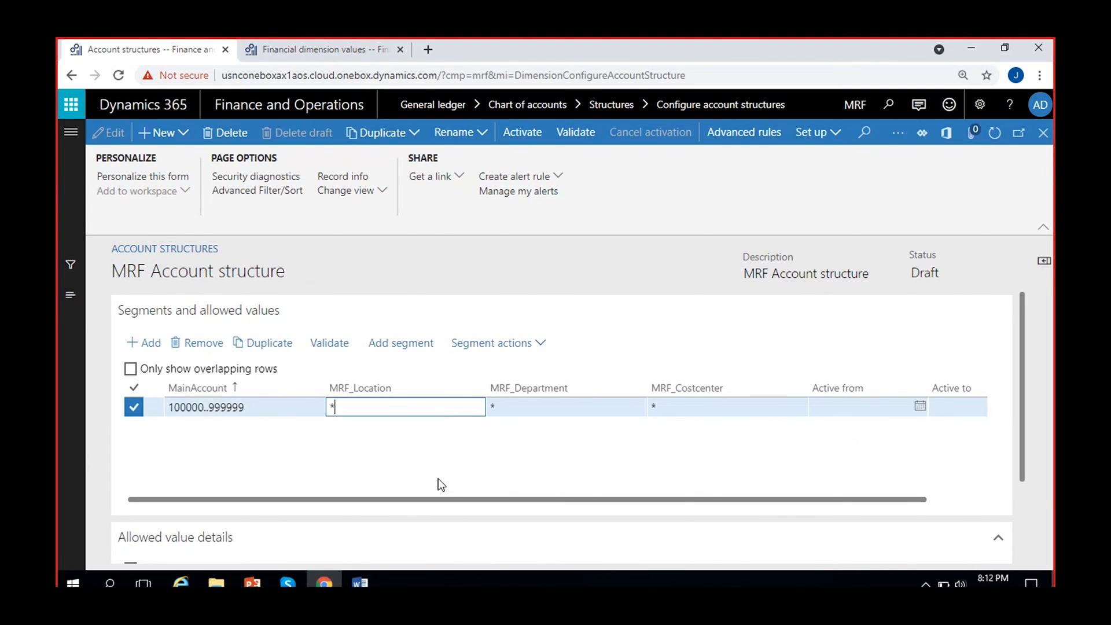
{"action": "left_click", "coordinate": [419, 443]}
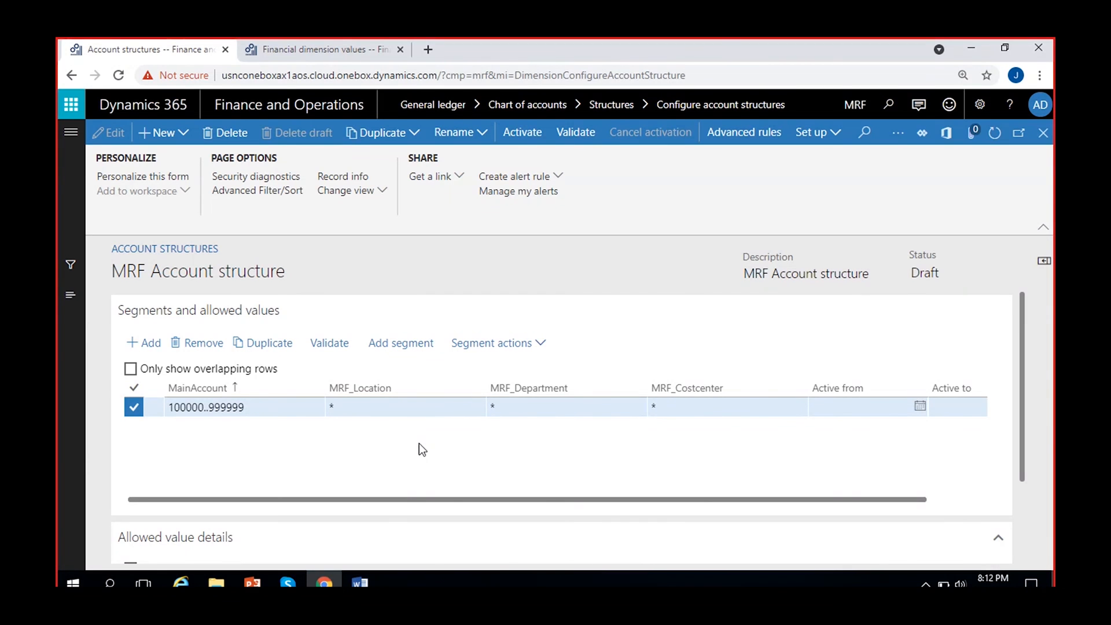
{"action": "left_click", "coordinate": [367, 408]}
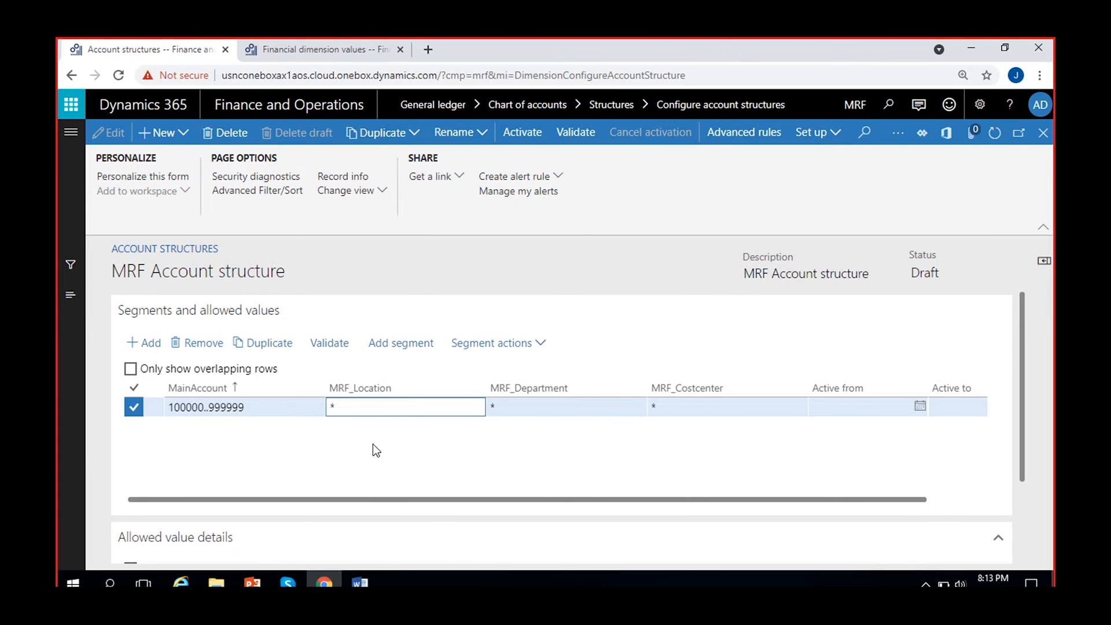
{"action": "left_click", "coordinate": [373, 445]}
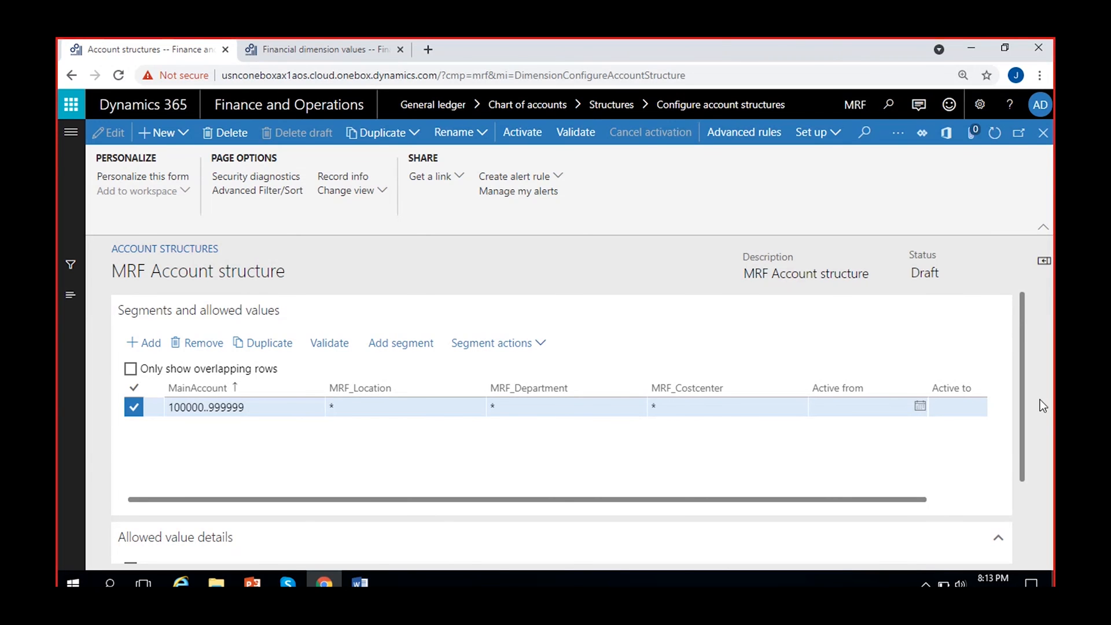
{"action": "left_click", "coordinate": [405, 406]}
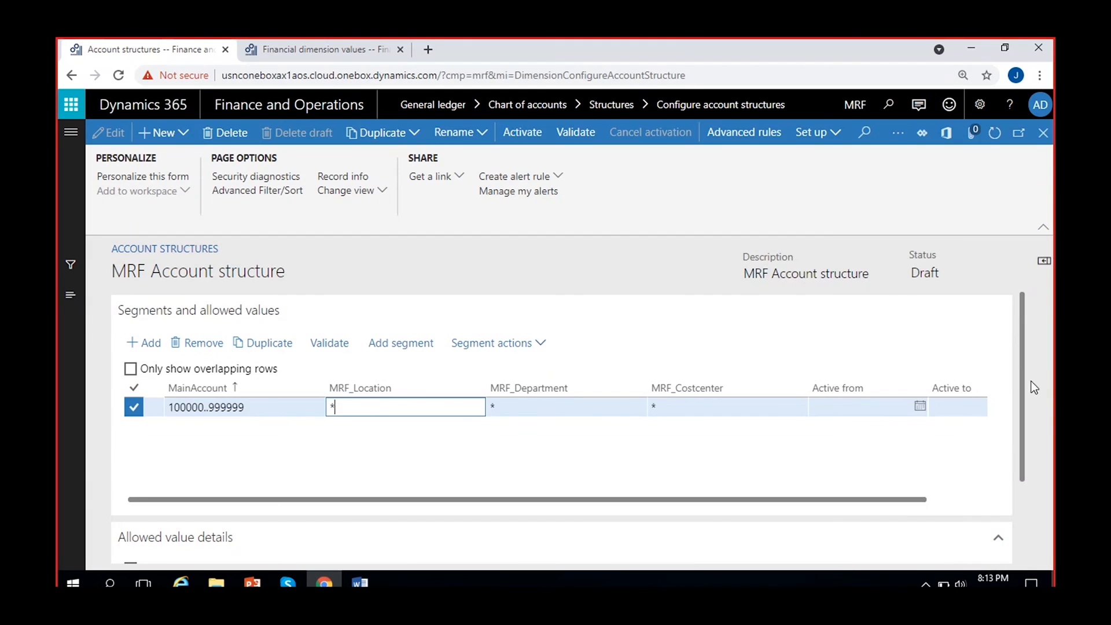
- Allow blank values alongside all values for the MRF_Location segment of the 100000..999999 row
{"action": "left_click_drag", "start_coordinate": [1023, 377], "coordinate": [1023, 397]}
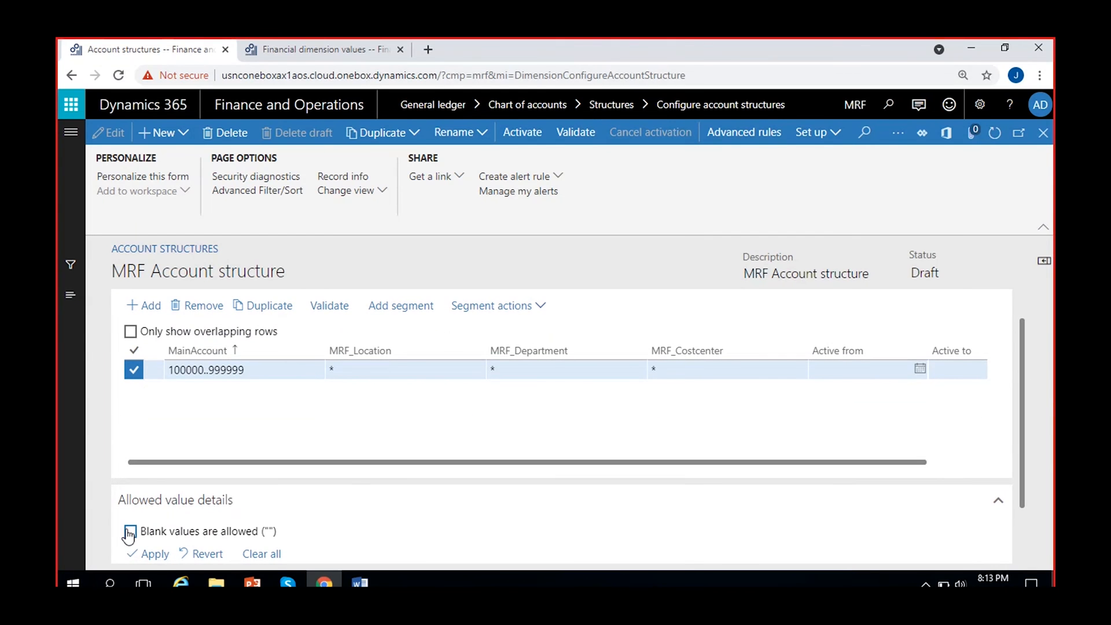
{"action": "left_click", "coordinate": [373, 376]}
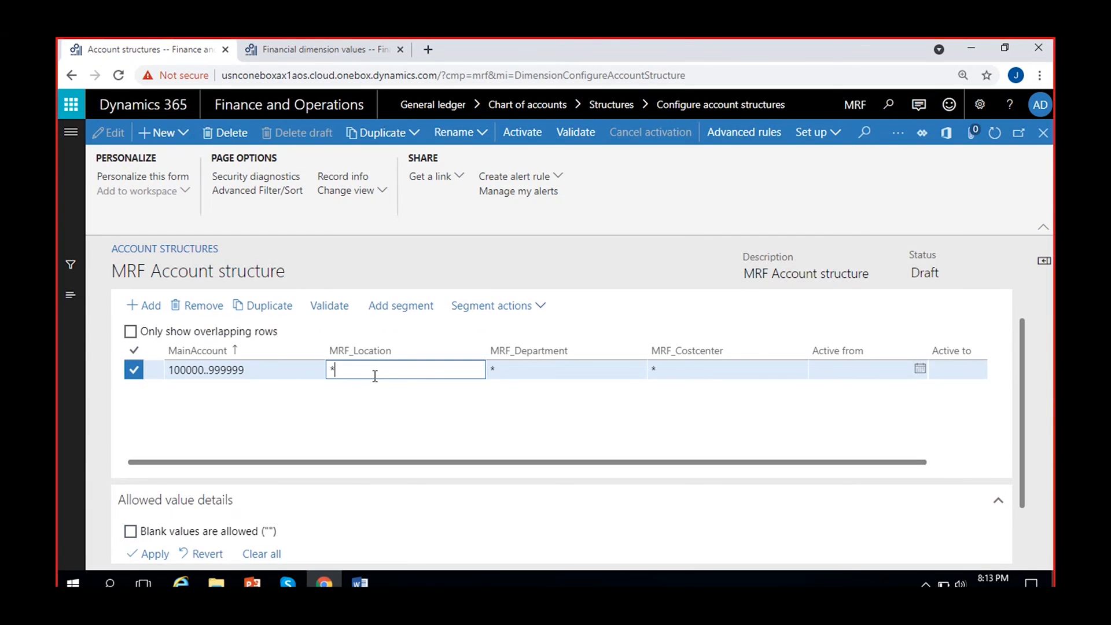
{"action": "left_click", "coordinate": [129, 533]}
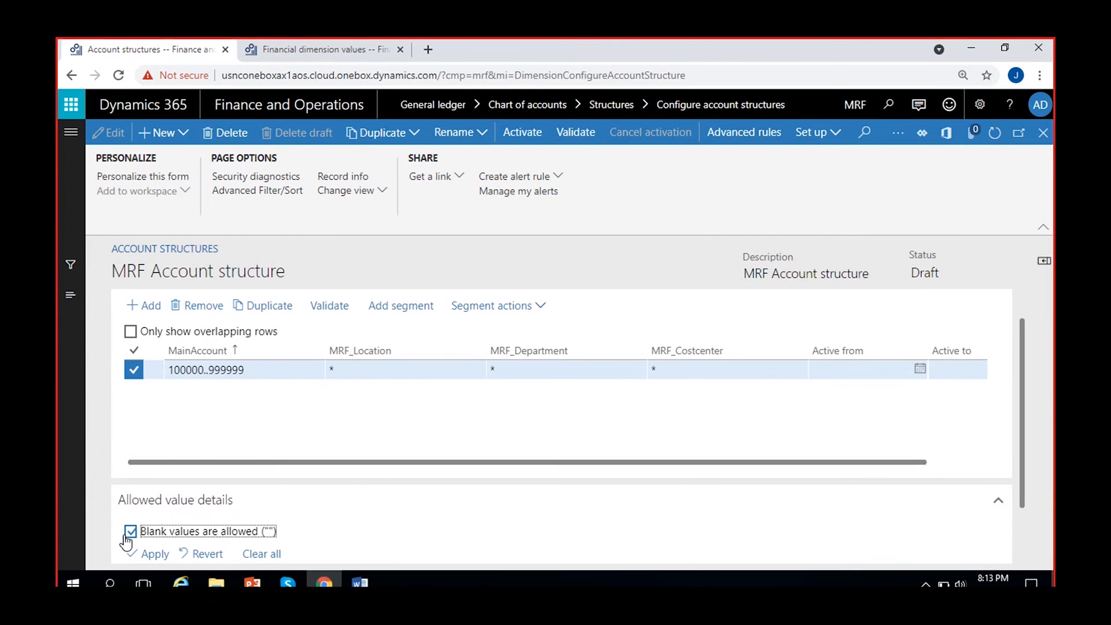
- Examine the blank and wildcard parts of the MRF_Location criteria against the MRF_Location financial dimension values
{"action": "left_click", "coordinate": [333, 372]}
{"action": "left_click_drag", "start_coordinate": [328, 370], "coordinate": [341, 372]}
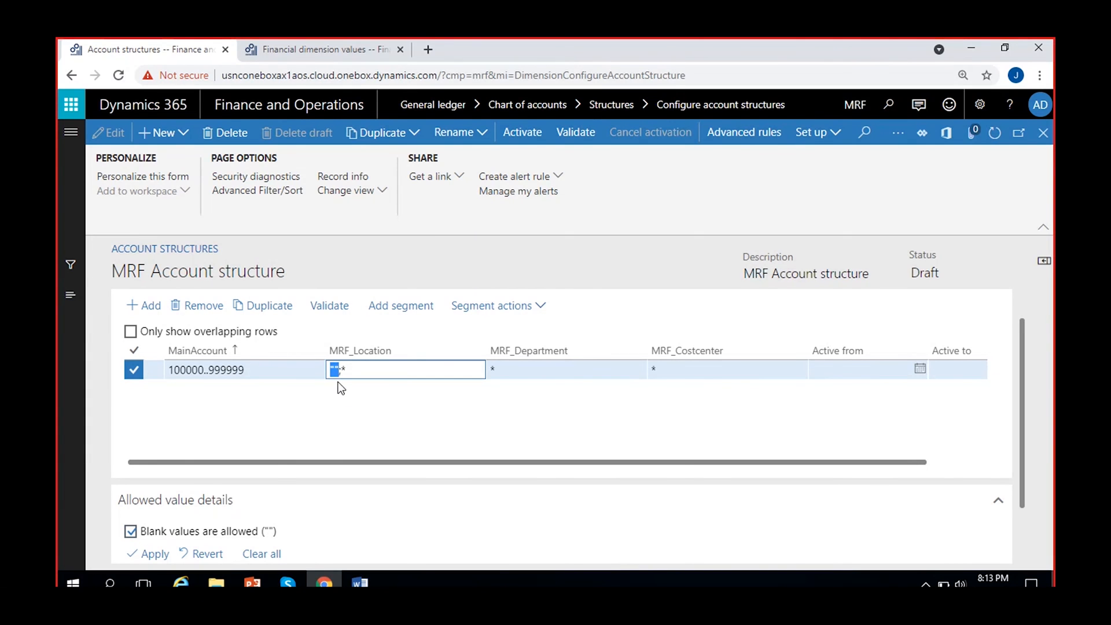
{"action": "left_click", "coordinate": [338, 384]}
{"action": "left_click_drag", "start_coordinate": [331, 370], "coordinate": [339, 365]}
{"action": "left_click", "coordinate": [341, 373]}
{"action": "type", "text": ";"}
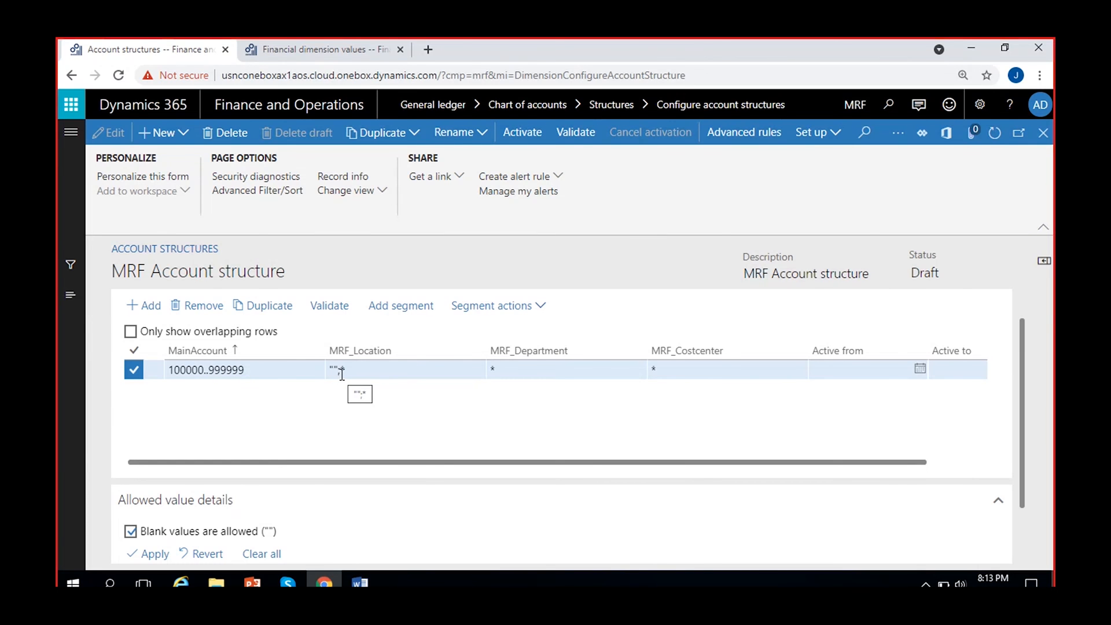
{"action": "left_click", "coordinate": [339, 371]}
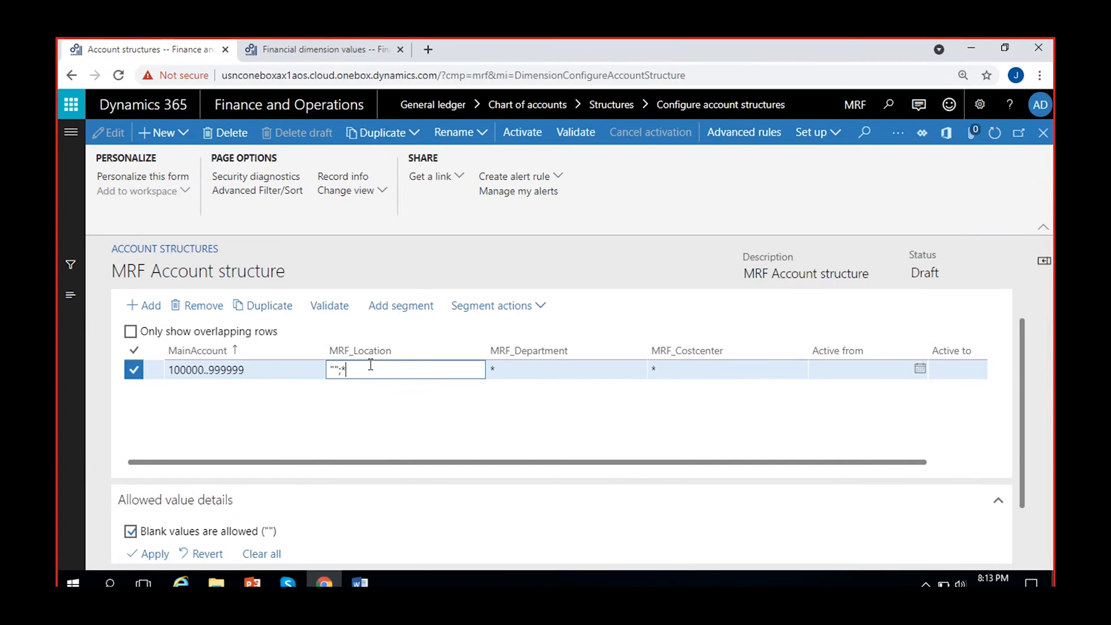
{"action": "left_click", "coordinate": [391, 410]}
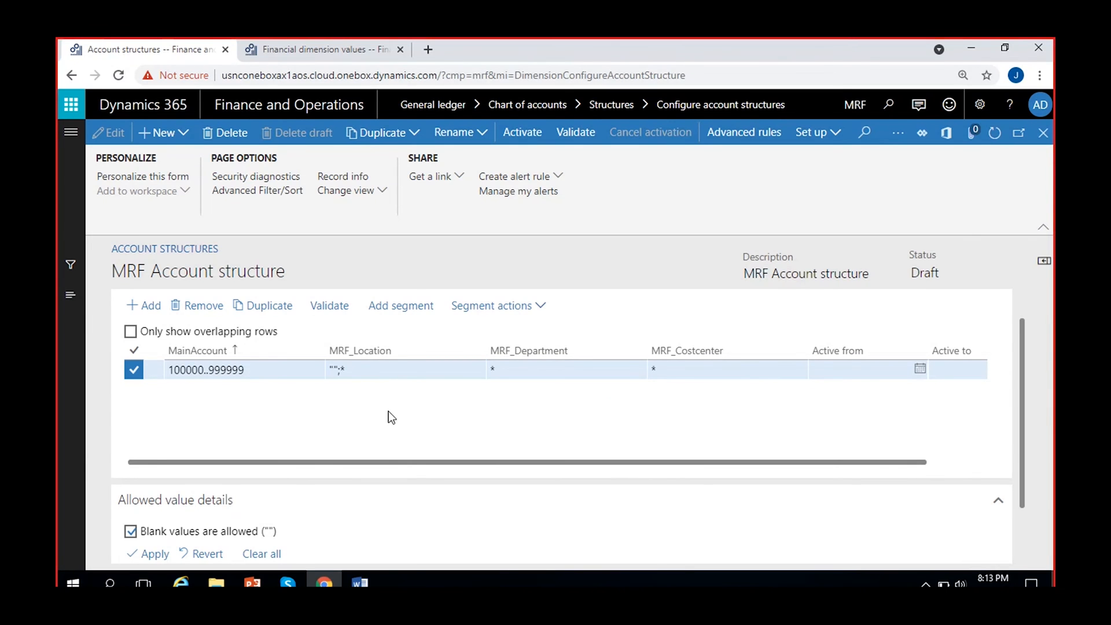
{"action": "left_click", "coordinate": [302, 50]}
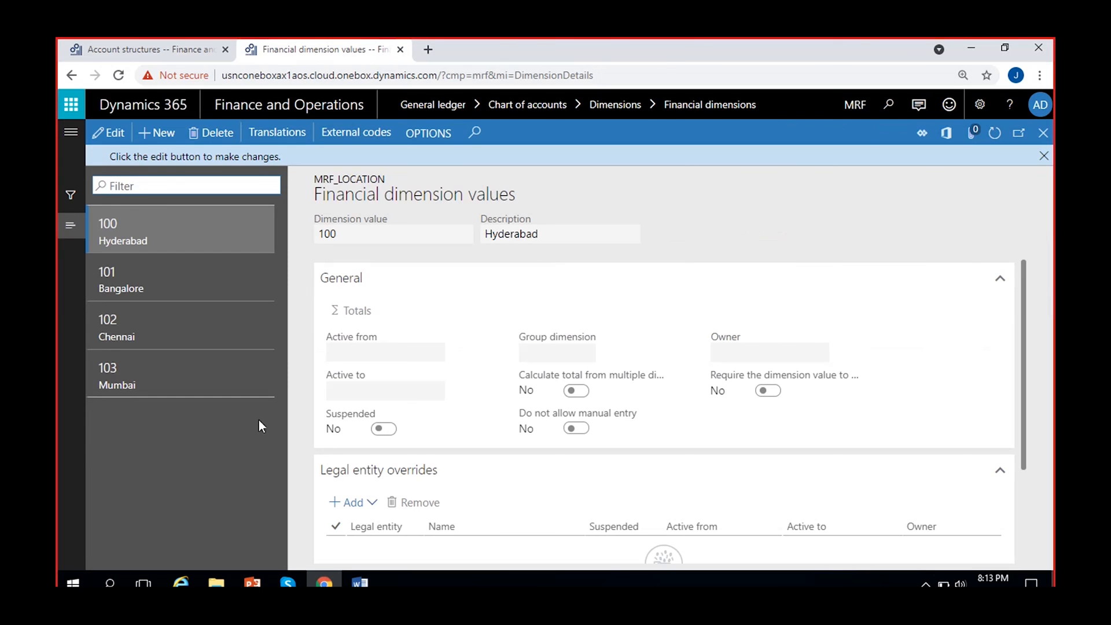
{"action": "left_click", "coordinate": [184, 45]}
{"action": "left_click", "coordinate": [330, 370]}
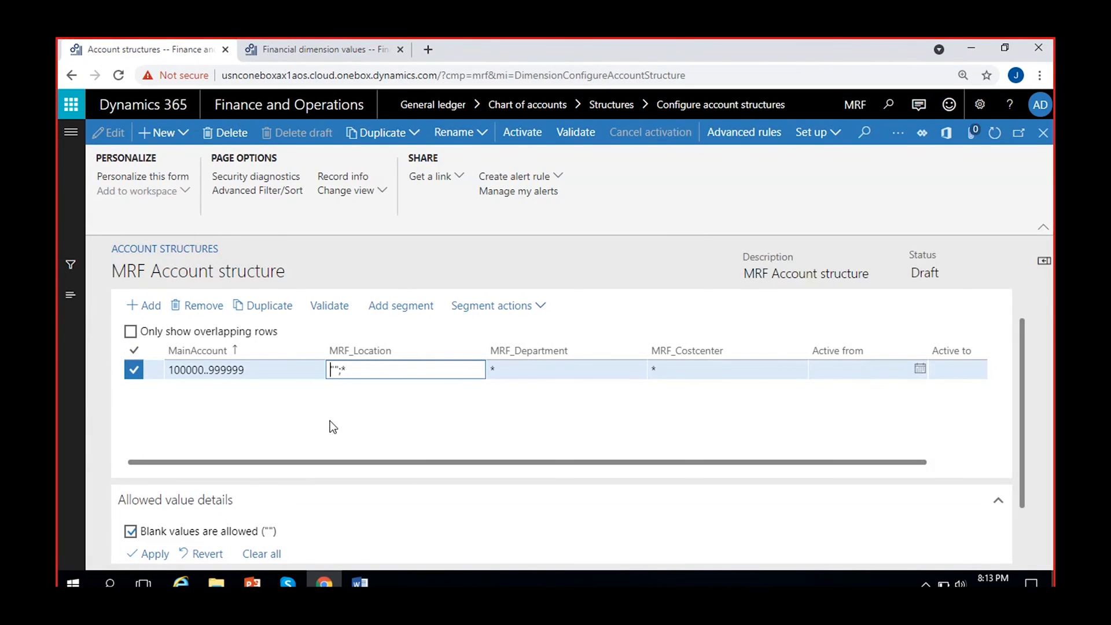
{"action": "left_click", "coordinate": [330, 421]}
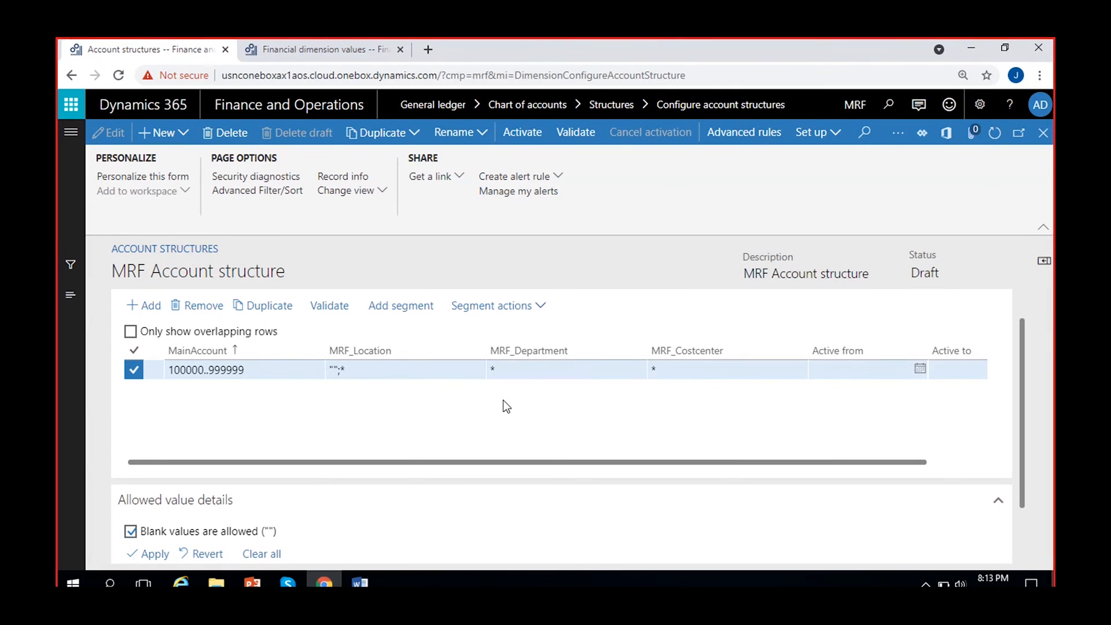
- Allow blank values alongside all values for both the MRF_Department and MRF_Costcenter segments
{"action": "left_click", "coordinate": [524, 376]}
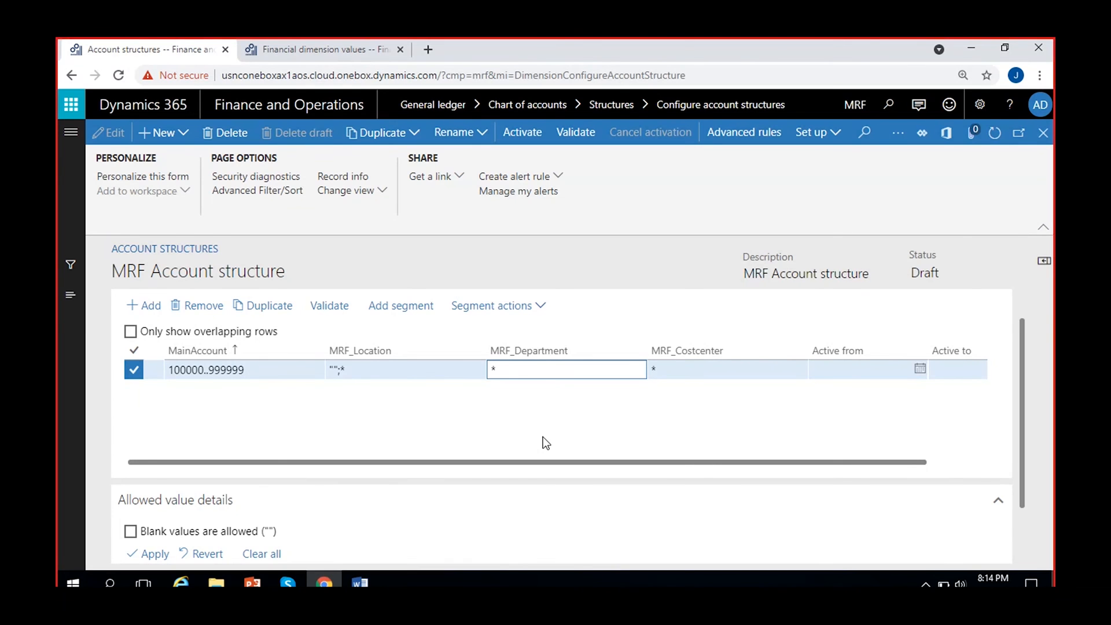
{"action": "left_click", "coordinate": [524, 383]}
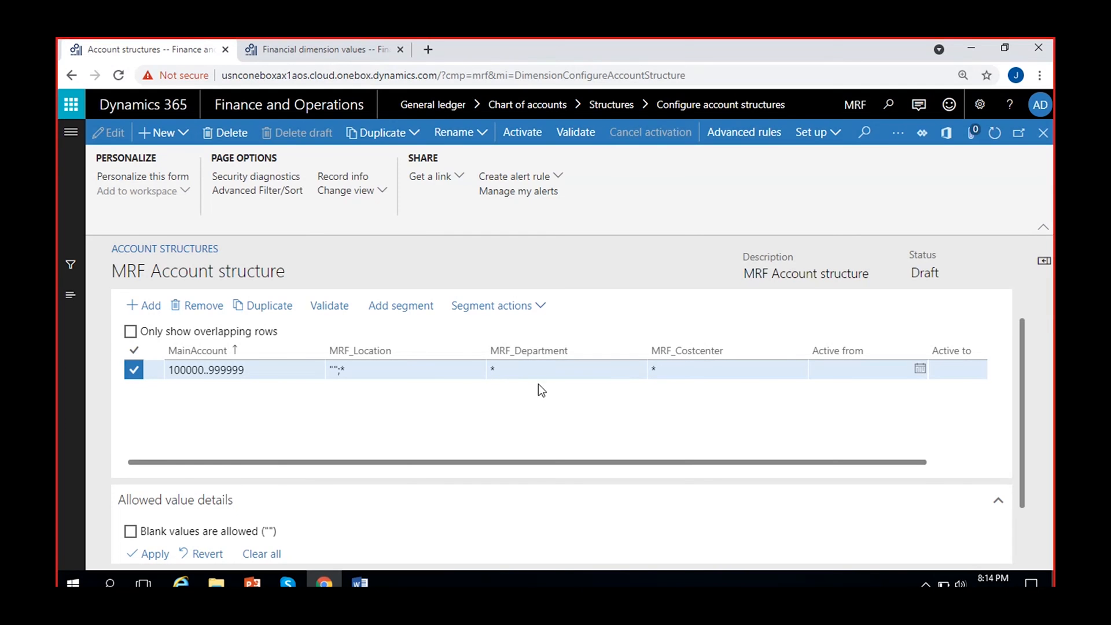
{"action": "left_click", "coordinate": [538, 376]}
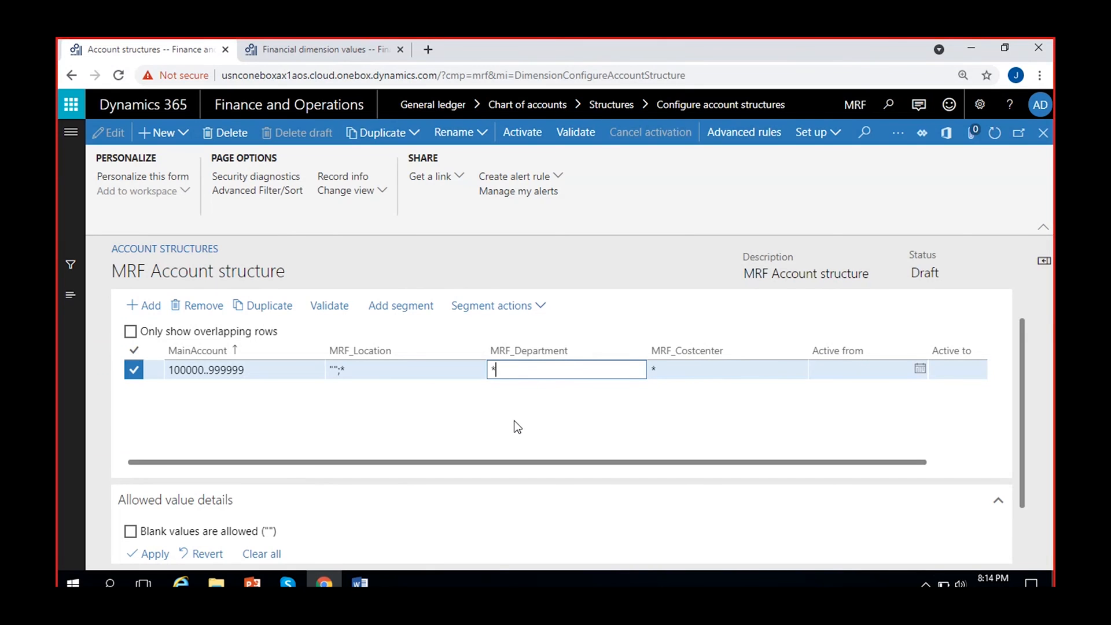
{"action": "left_click", "coordinate": [532, 400]}
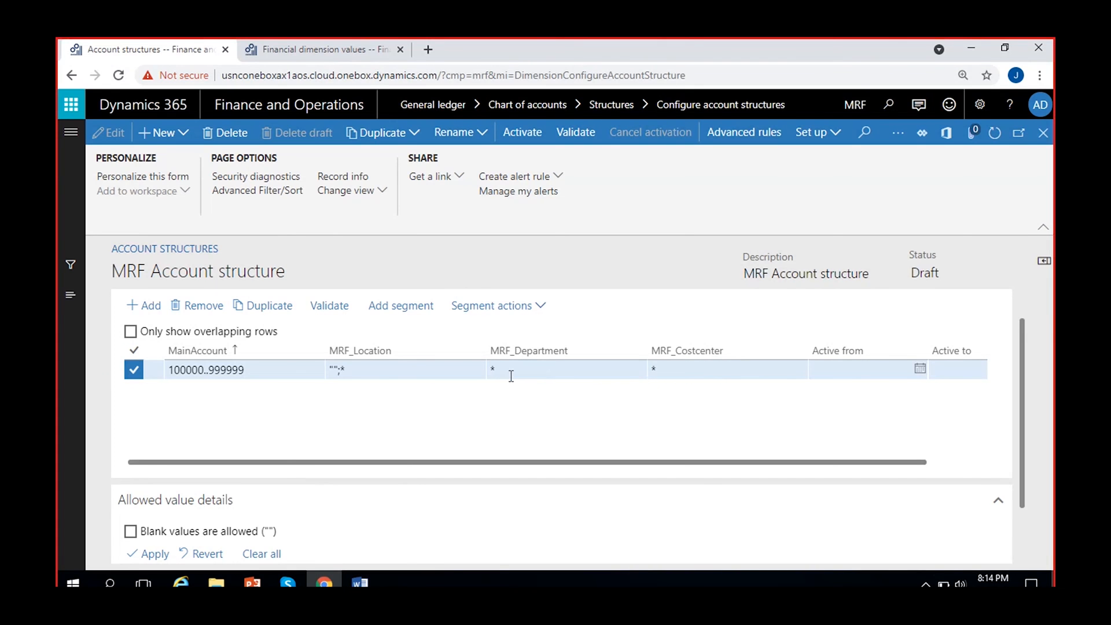
{"action": "left_click", "coordinate": [511, 377]}
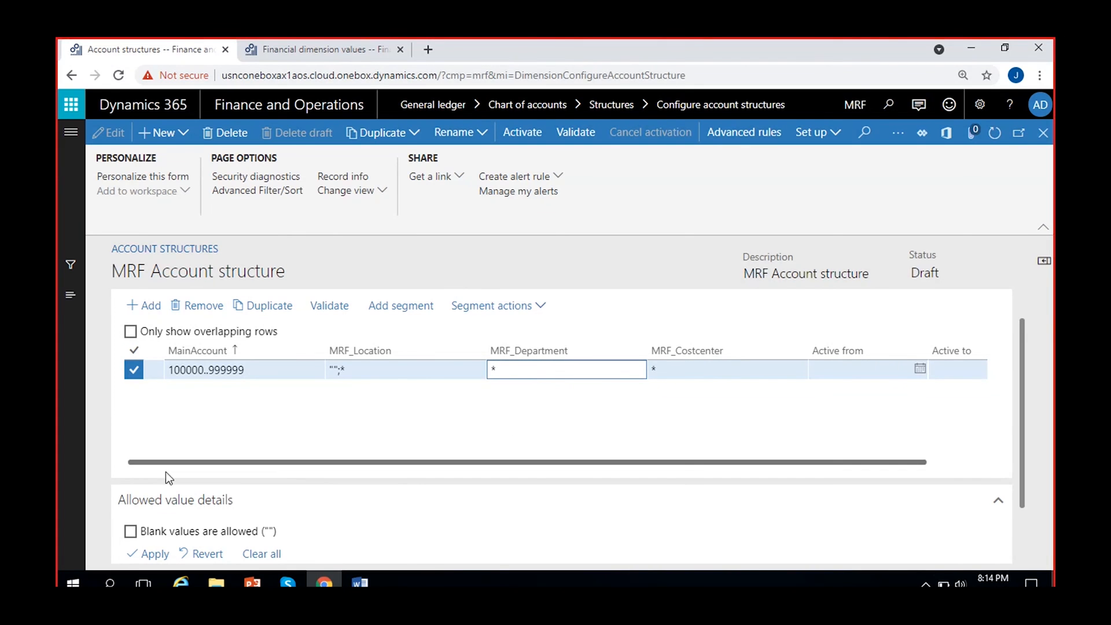
{"action": "left_click", "coordinate": [130, 532]}
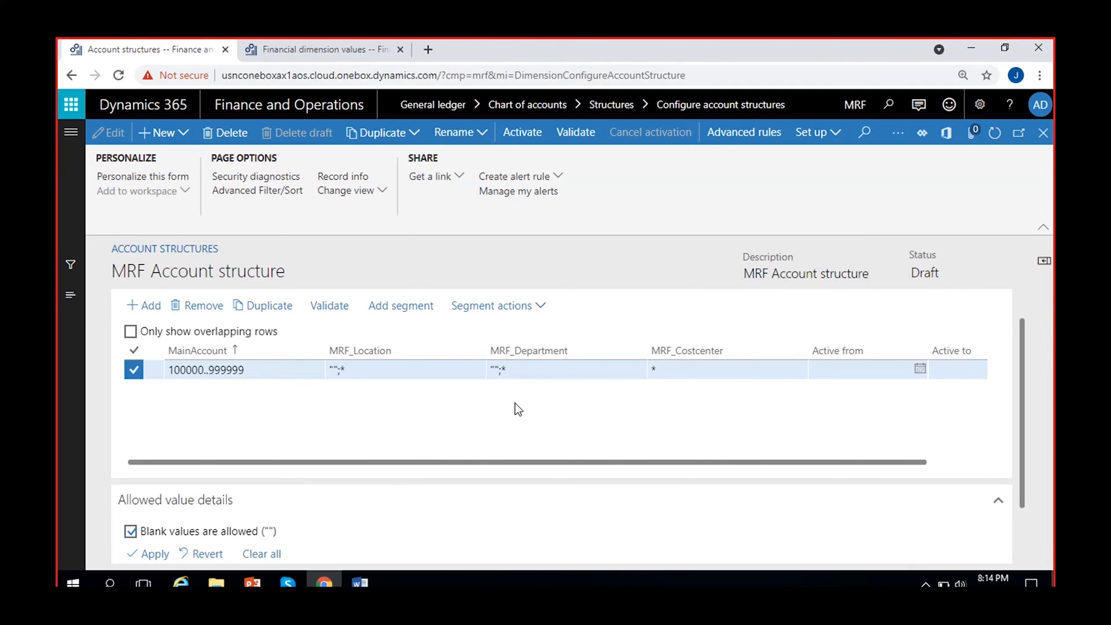
{"action": "left_click", "coordinate": [700, 372]}
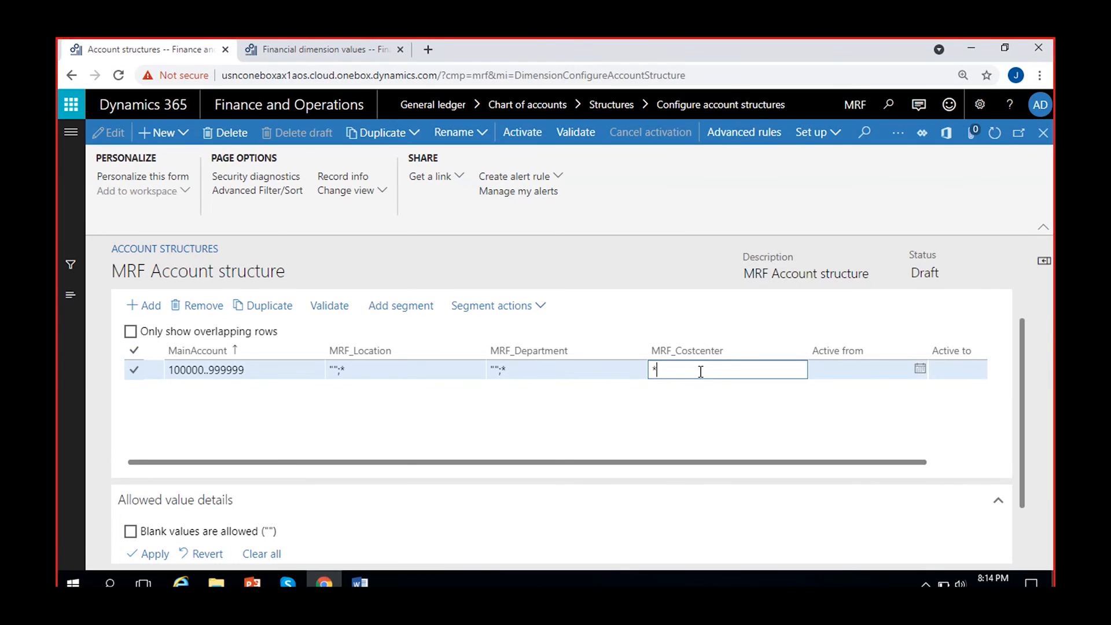
{"action": "left_click", "coordinate": [131, 531]}
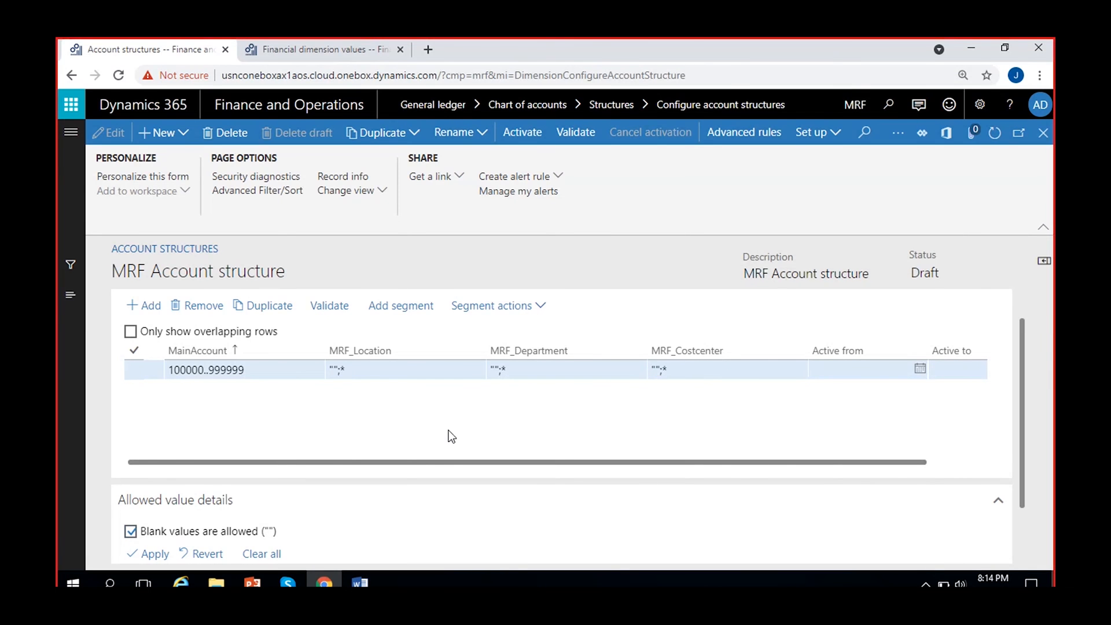
- Review the allowed value criteria of the main account, location, department and cost center segments in the row
{"action": "left_click", "coordinate": [260, 370]}
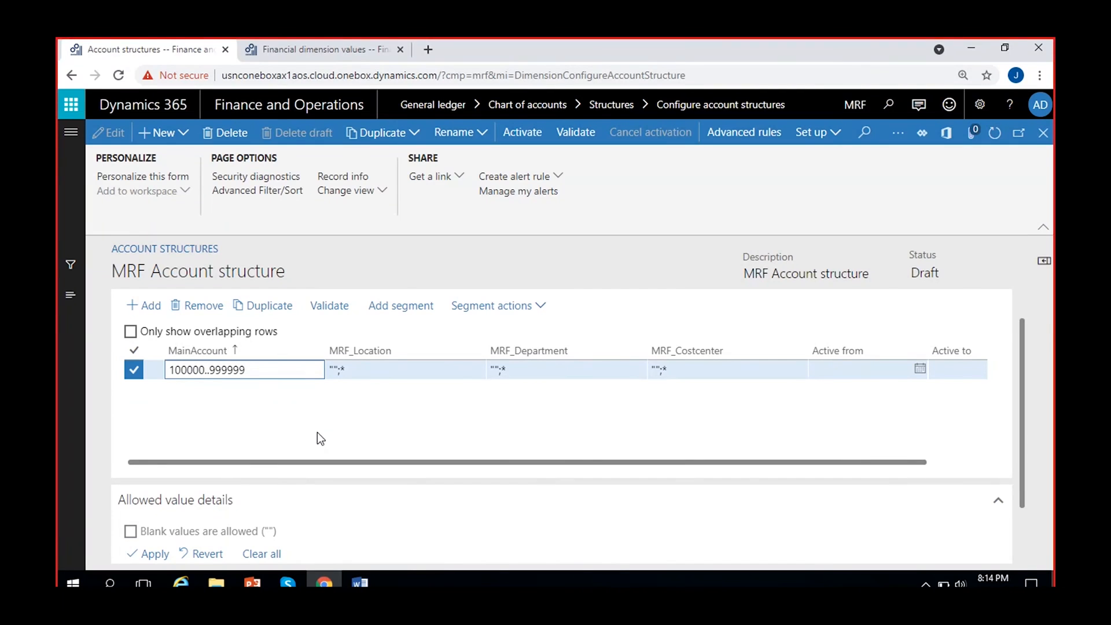
{"action": "left_click", "coordinate": [371, 370]}
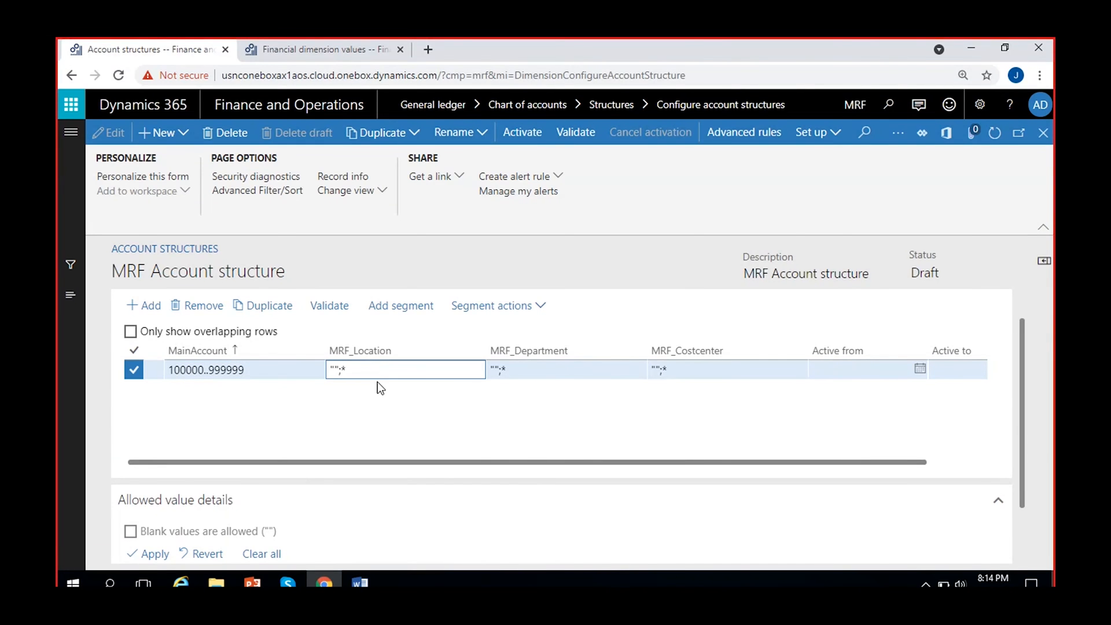
{"action": "left_click", "coordinate": [554, 376]}
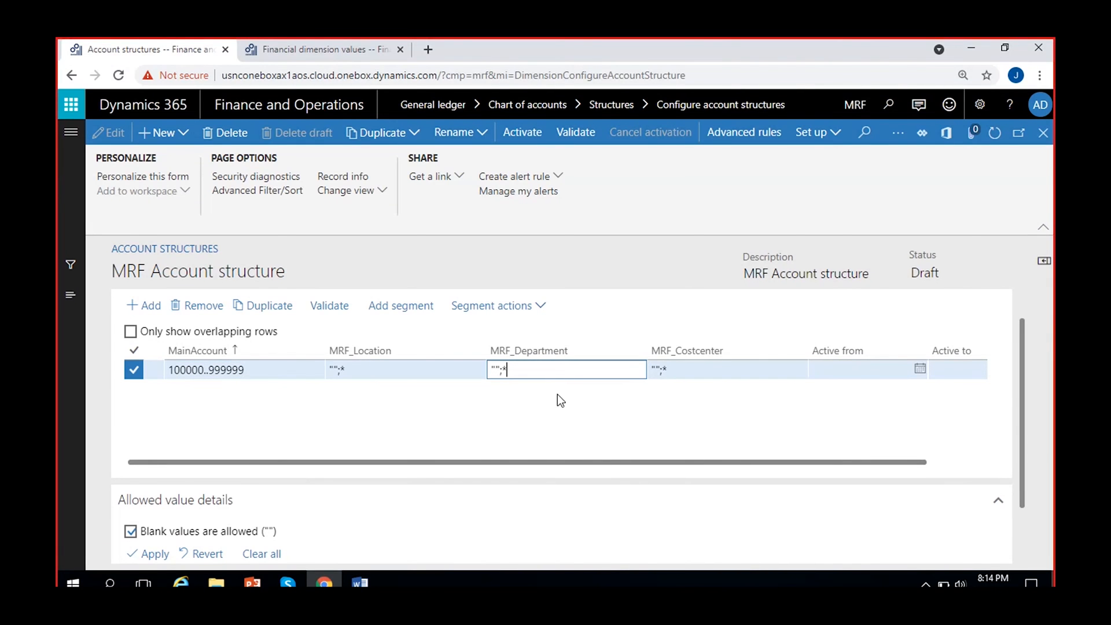
{"action": "left_click", "coordinate": [702, 369]}
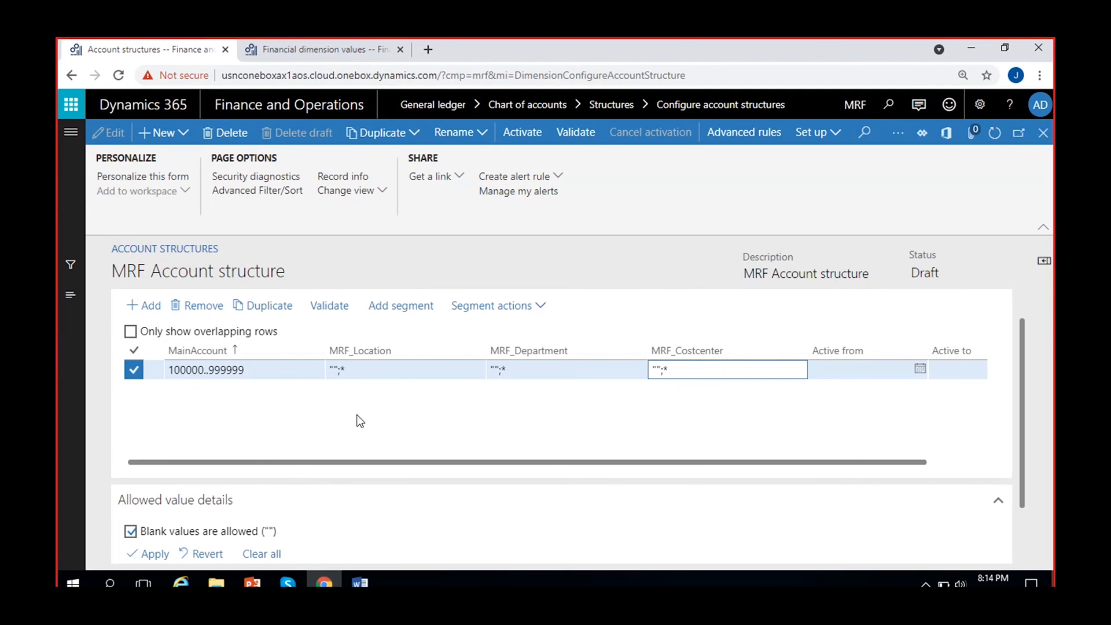
{"action": "left_click", "coordinate": [245, 375]}
{"action": "left_click", "coordinate": [378, 371]}
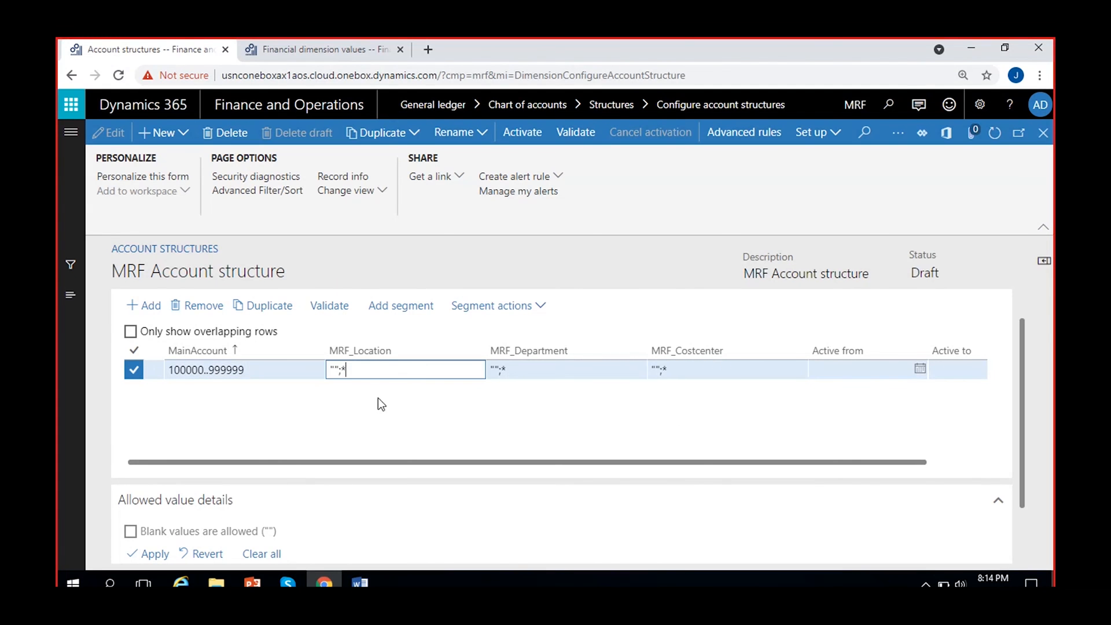
{"action": "left_click", "coordinate": [515, 372]}
{"action": "left_click", "coordinate": [697, 363]}
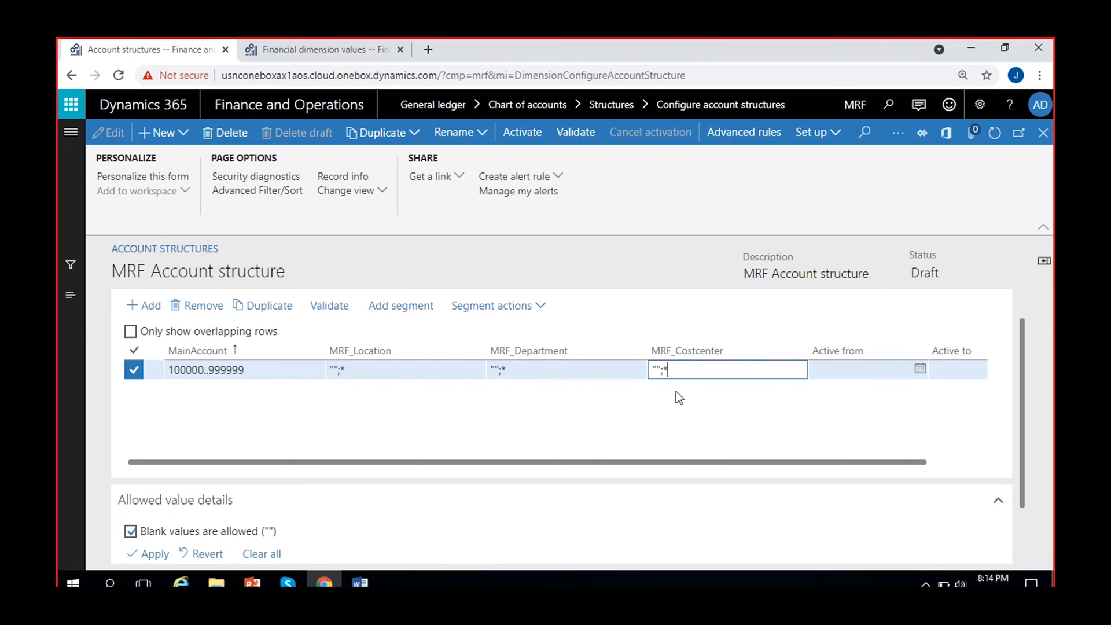
{"action": "left_click", "coordinate": [377, 397]}
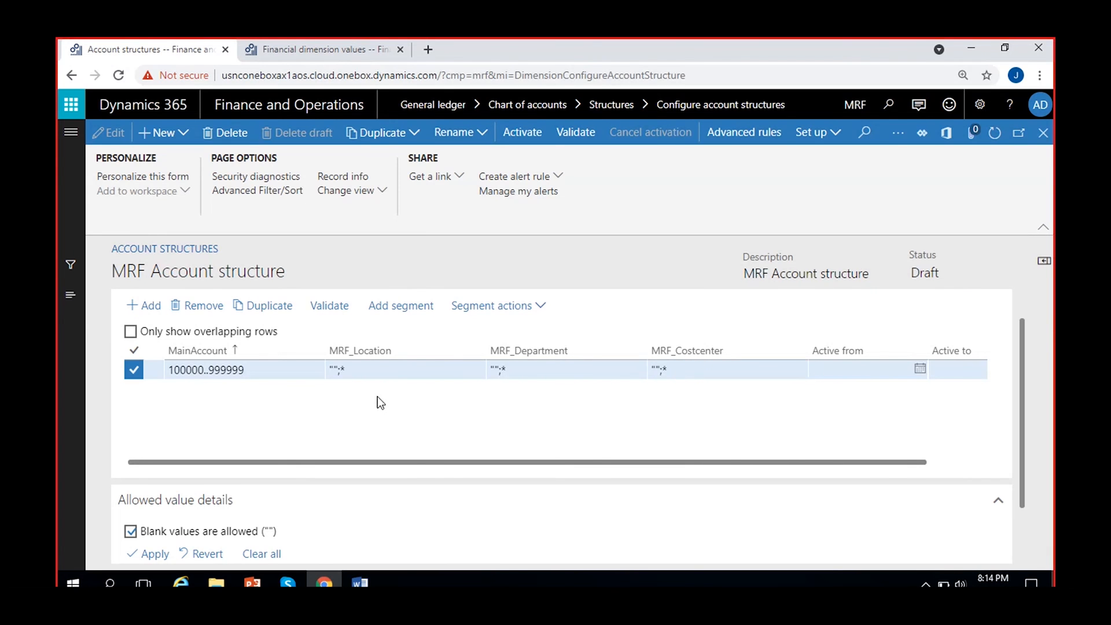
- Check the location codes in the financial dimension values and restrict the MRF_Location segment to 100;101
{"action": "left_click", "coordinate": [369, 369]}
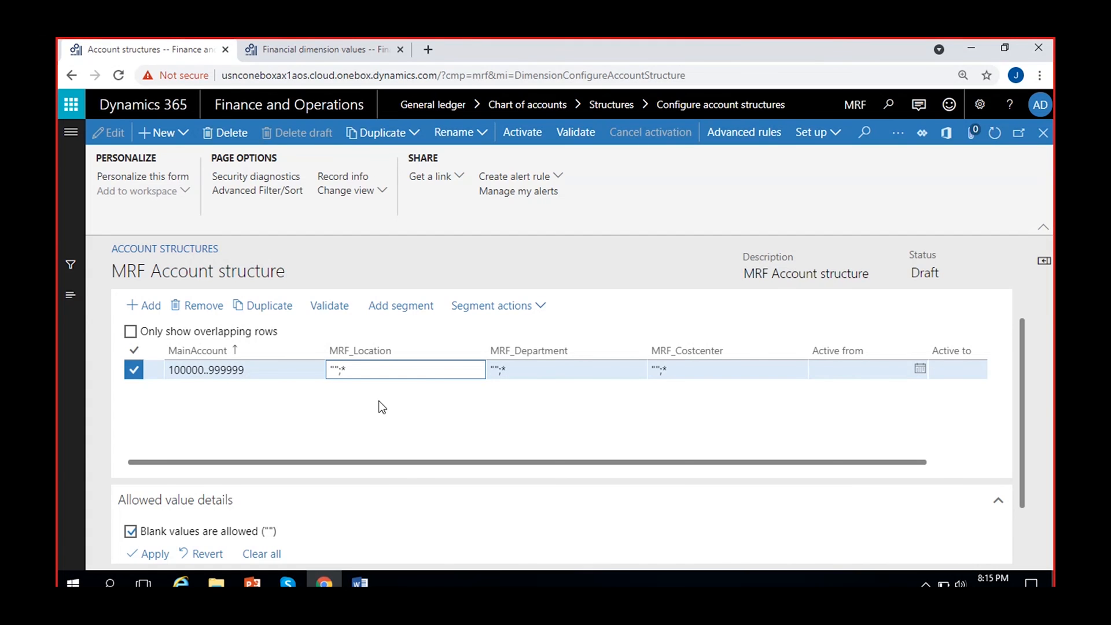
{"action": "double_click", "coordinate": [342, 368]}
{"action": "left_click", "coordinate": [384, 374]}
{"action": "left_click", "coordinate": [351, 47]}
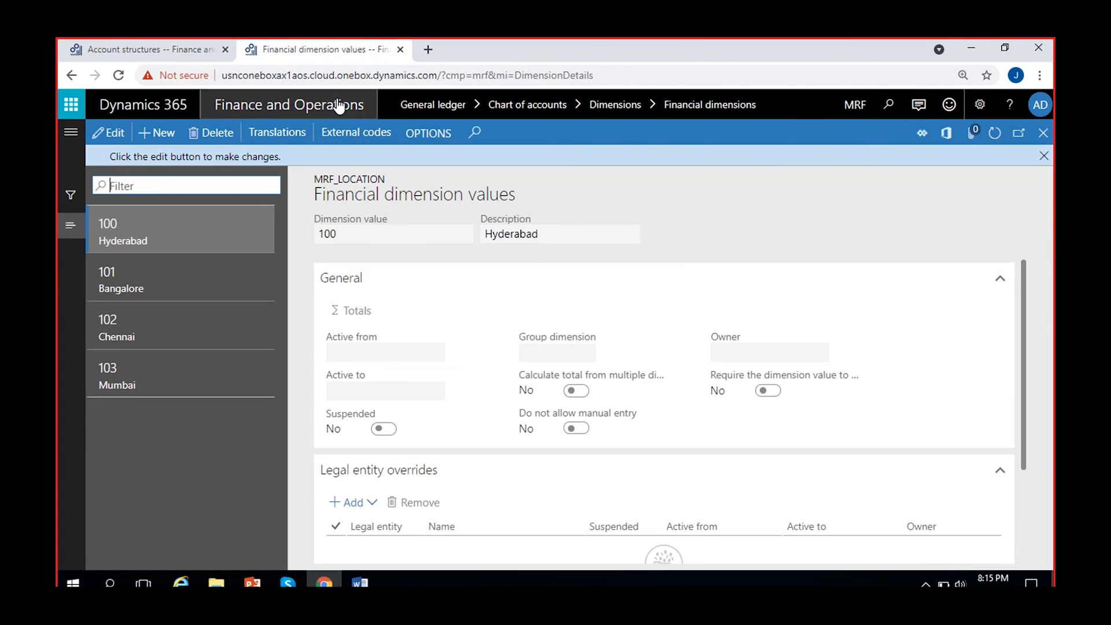
{"action": "left_click", "coordinate": [155, 52]}
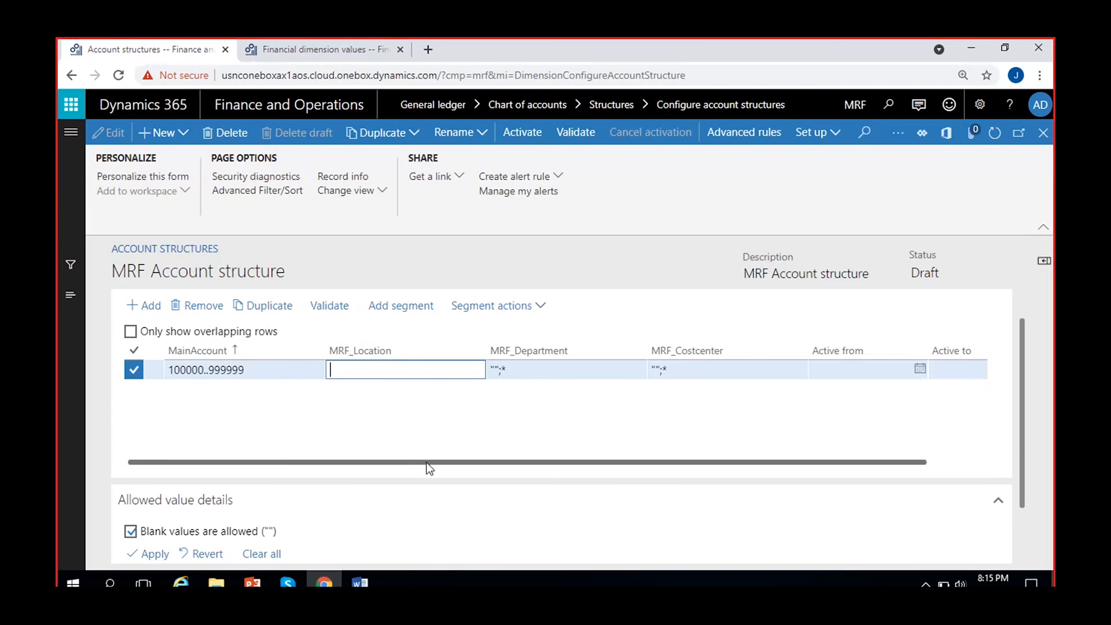
{"action": "type", "text": "100;"}
{"action": "type", "text": "101"}
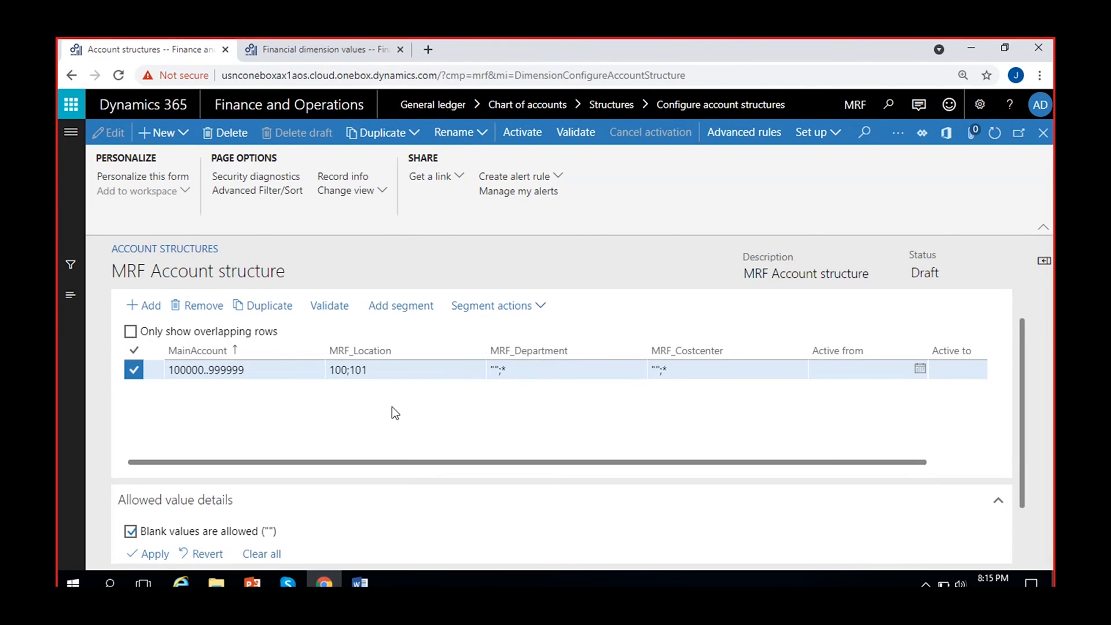
{"action": "left_click", "coordinate": [361, 400]}
{"action": "left_click", "coordinate": [390, 368]}
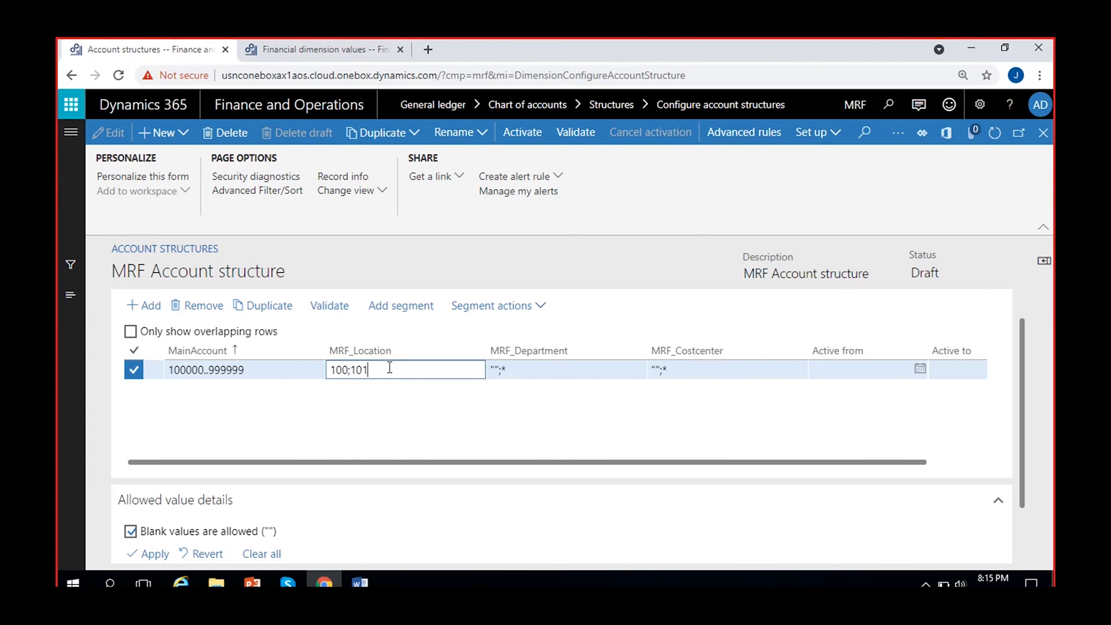
{"action": "left_click", "coordinate": [362, 384]}
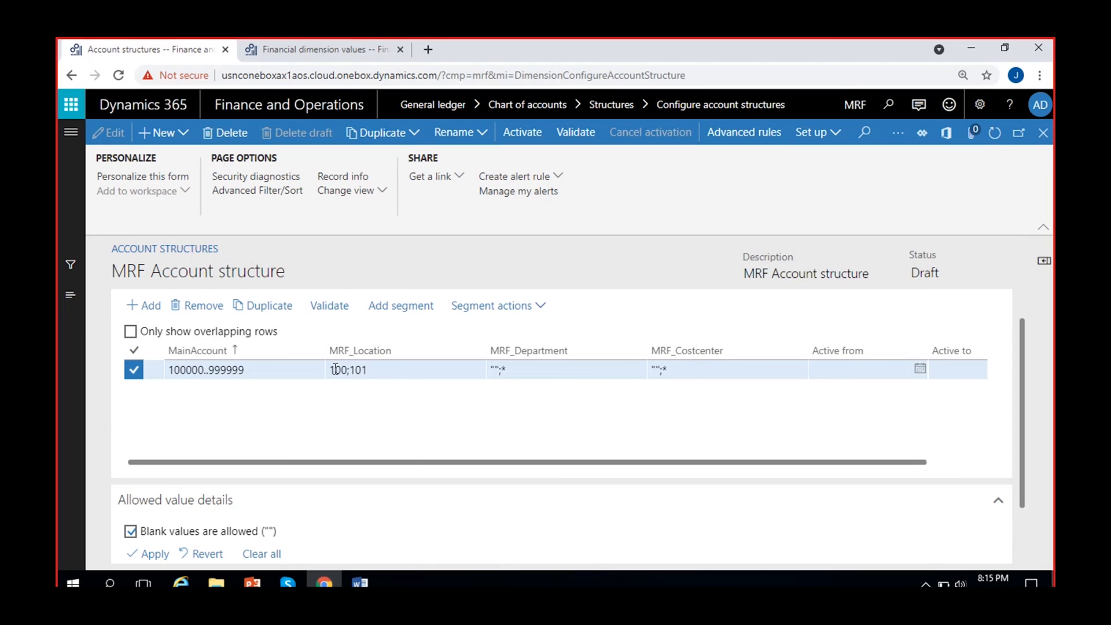
- Allow blank values in the MRF_Location segment in addition to locations 100 and 101
{"action": "left_click", "coordinate": [440, 371]}
{"action": "left_click", "coordinate": [131, 532]}
{"action": "left_click", "coordinate": [131, 532]}
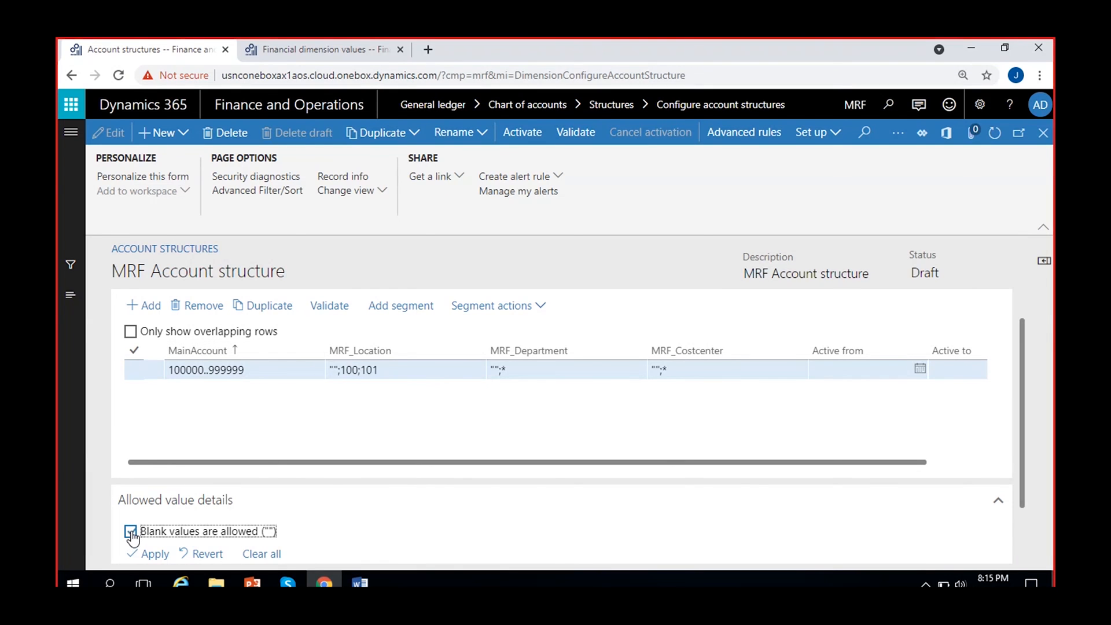
{"action": "double_click", "coordinate": [335, 371]}
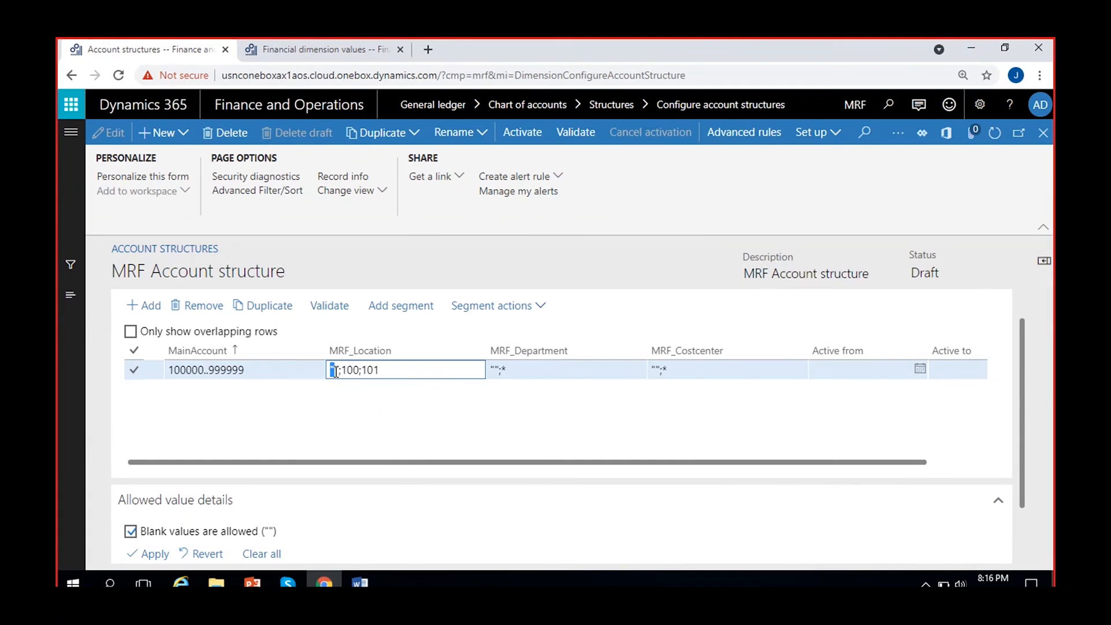
{"action": "left_click", "coordinate": [348, 390]}
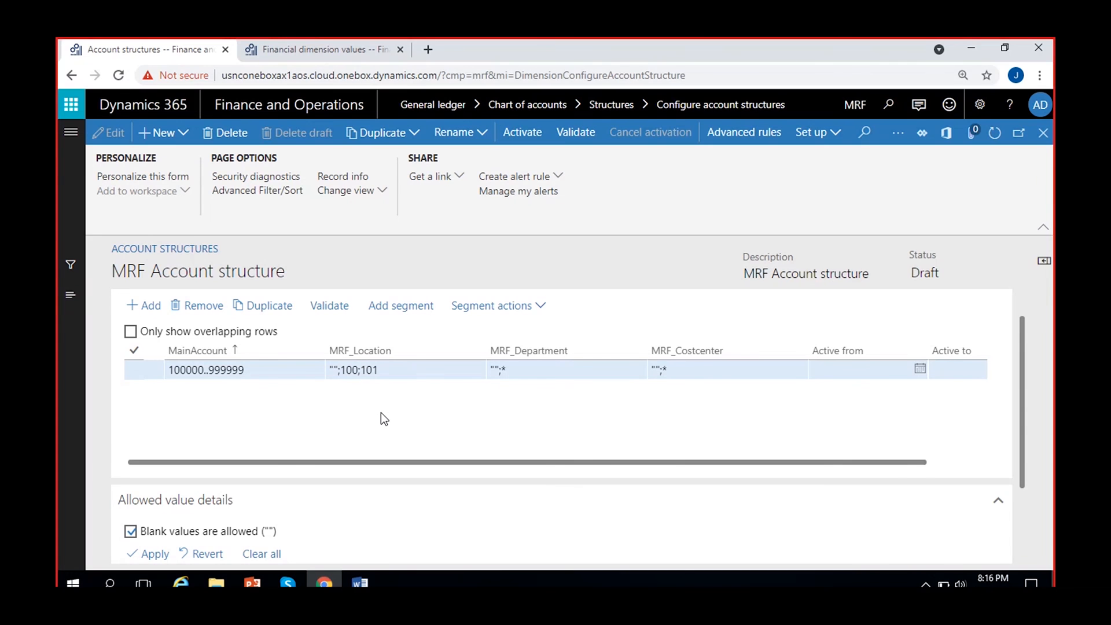
{"action": "left_click", "coordinate": [226, 371]}
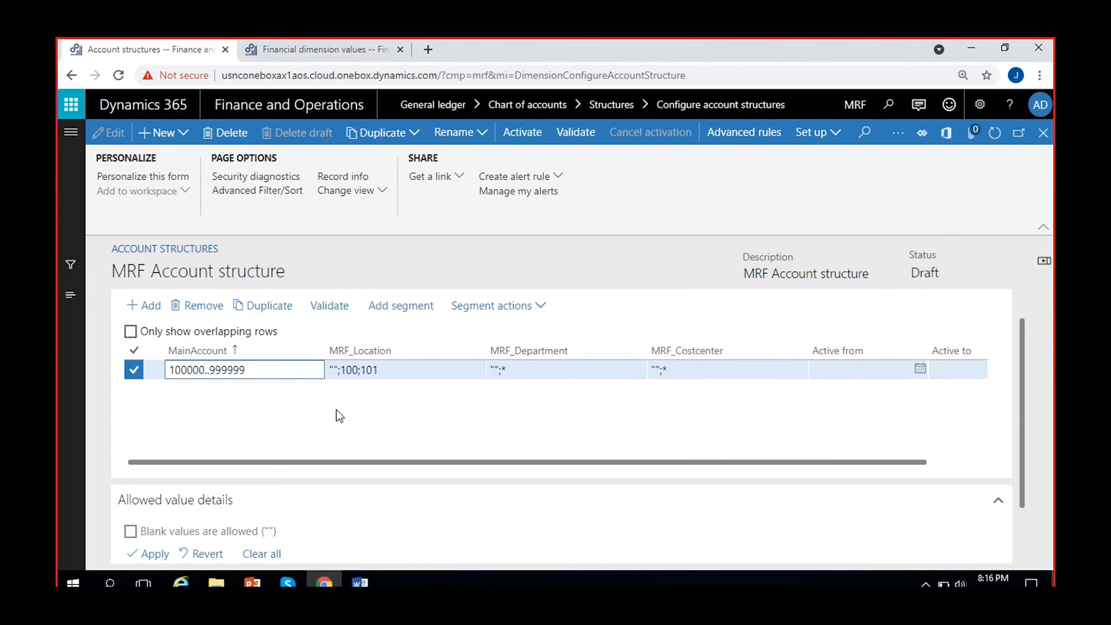
- Change the MRF_Location allowed values from a list to the range 100..101, keeping blanks, and check the resulting criteria
{"action": "left_click", "coordinate": [362, 408]}
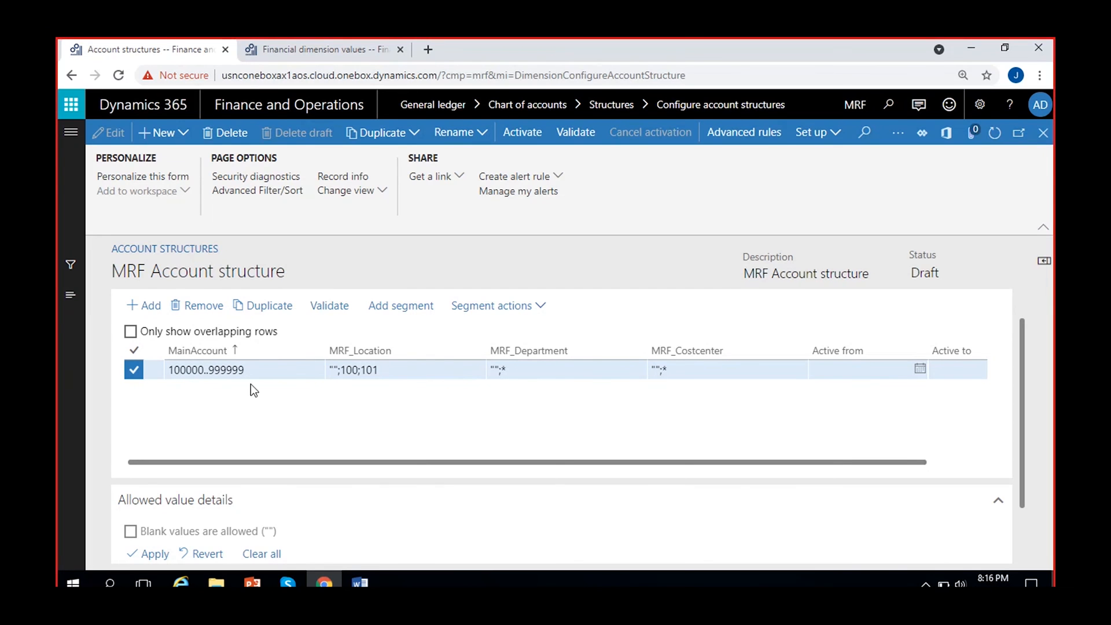
{"action": "left_click", "coordinate": [387, 371]}
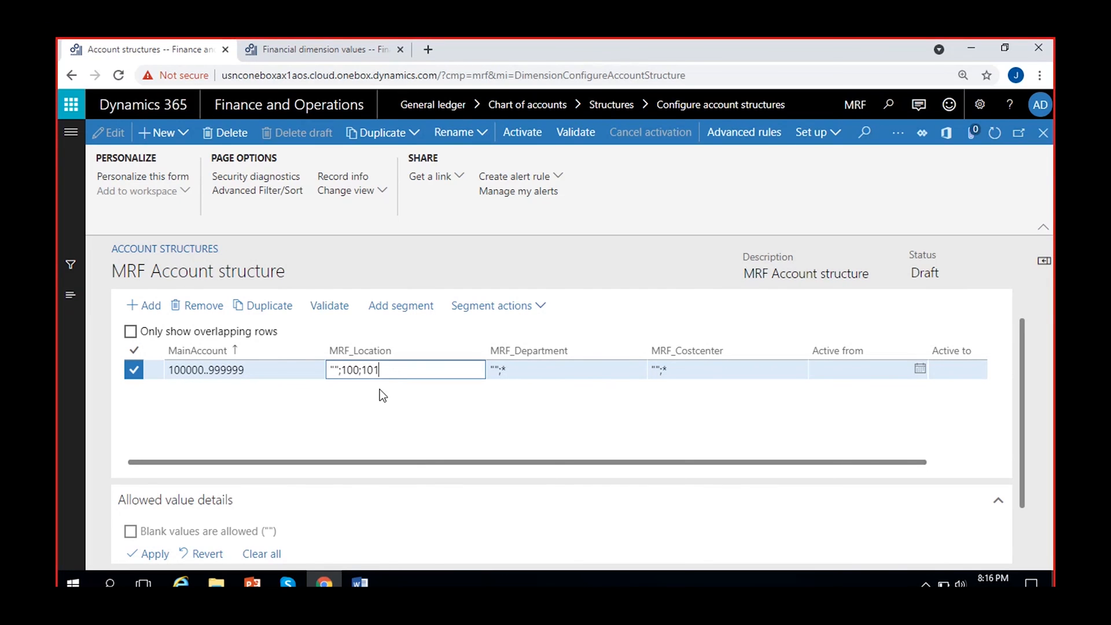
{"action": "left_click", "coordinate": [366, 373]}
{"action": "key", "text": "BackSpace"}
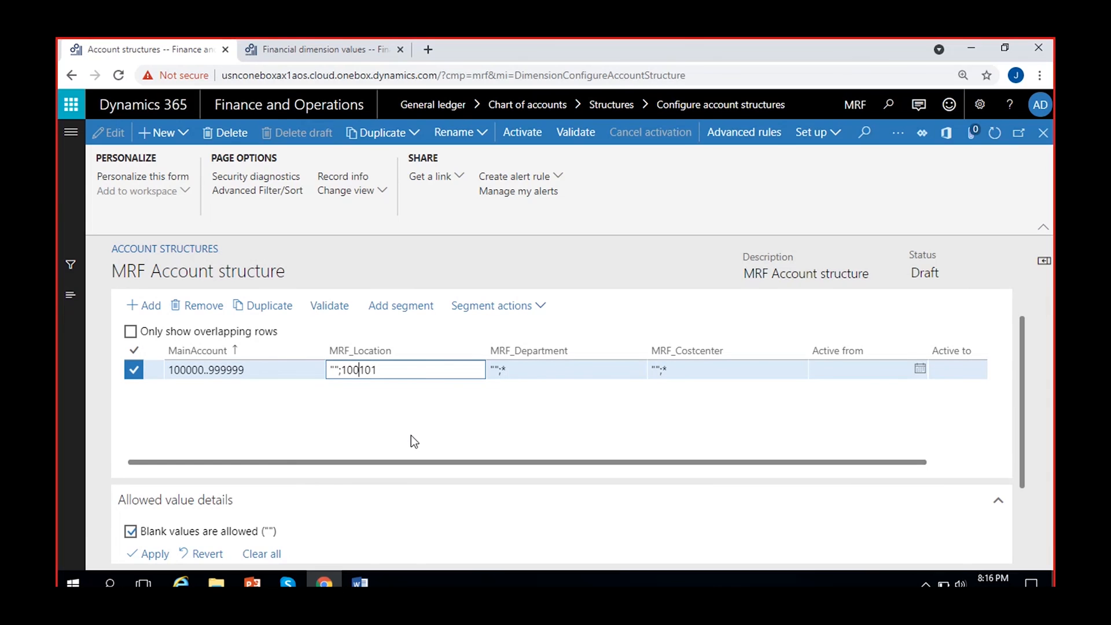
{"action": "type", "text": ".."}
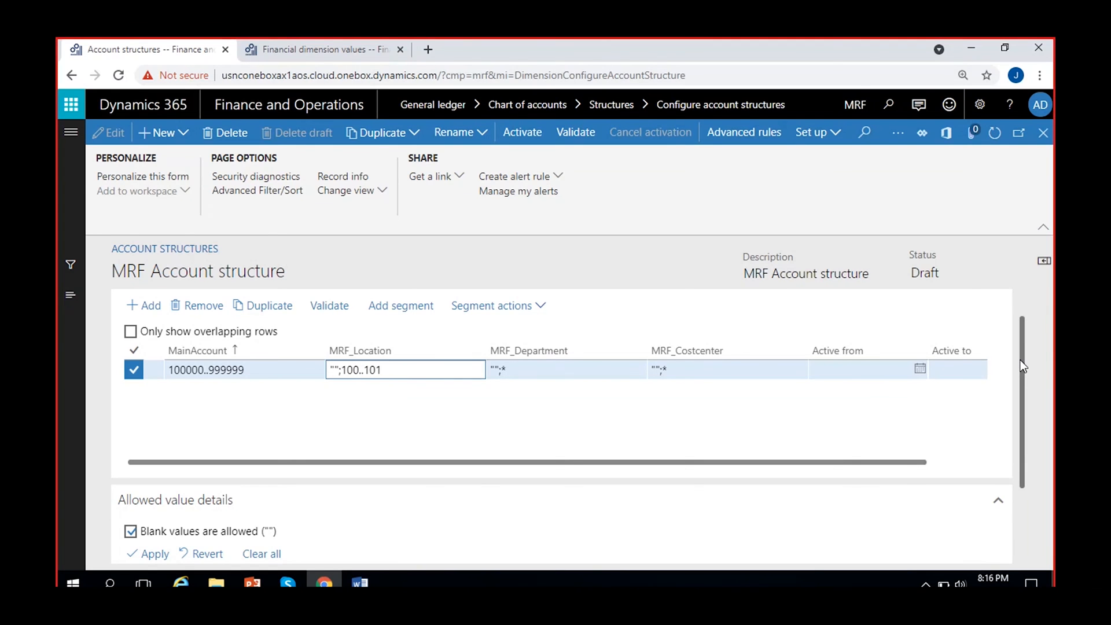
{"action": "left_click_drag", "start_coordinate": [1020, 349], "coordinate": [1023, 391]}
{"action": "left_click", "coordinate": [540, 322]}
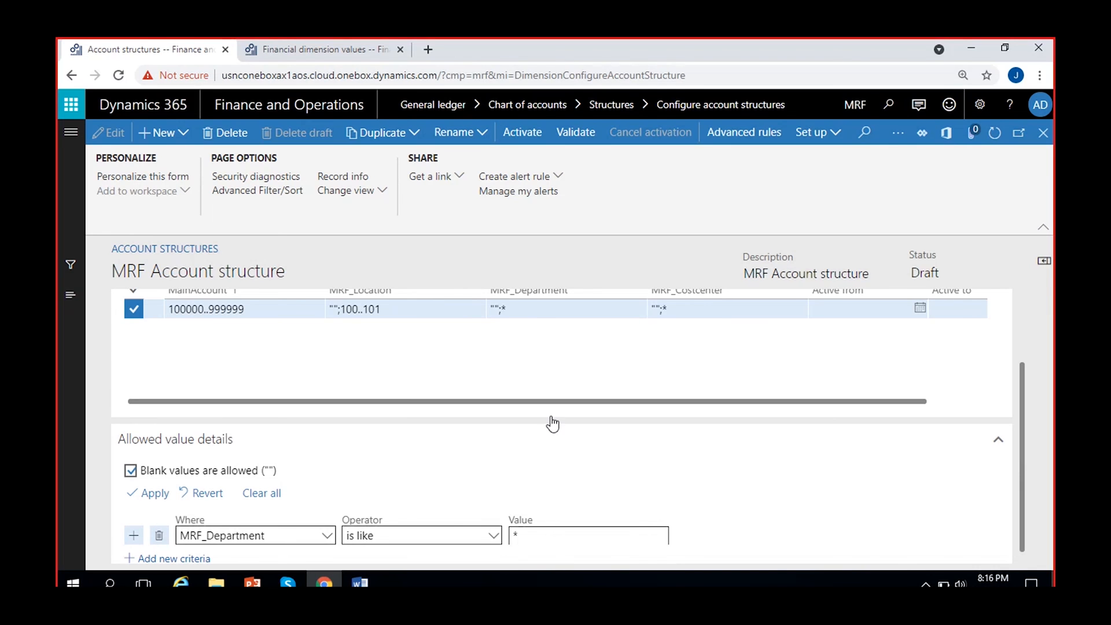
{"action": "left_click", "coordinate": [392, 311]}
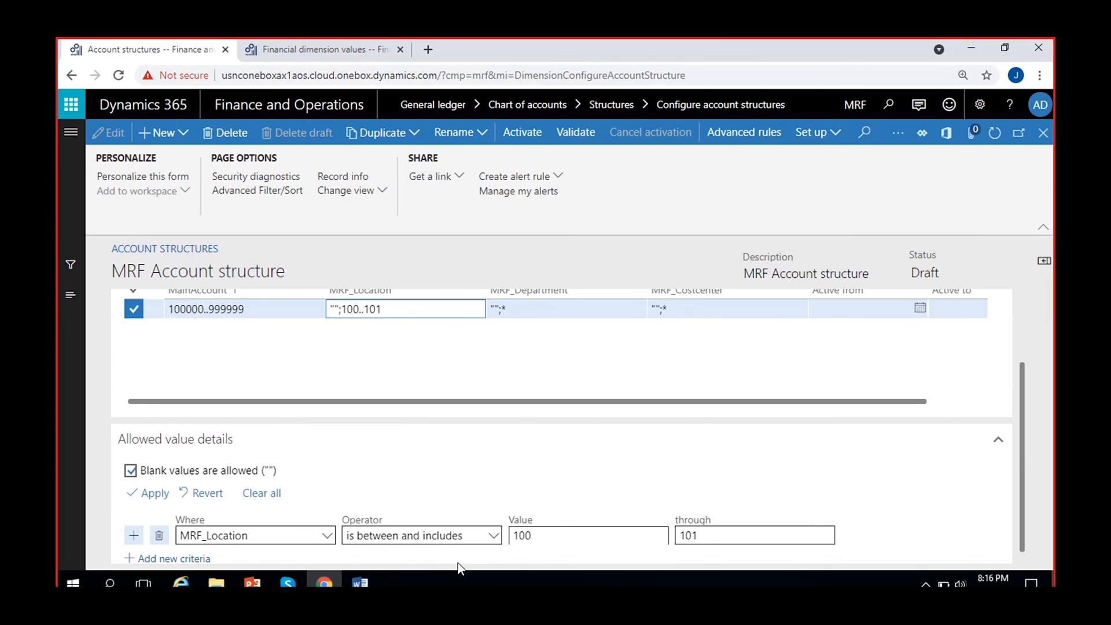
{"action": "left_click", "coordinate": [707, 552]}
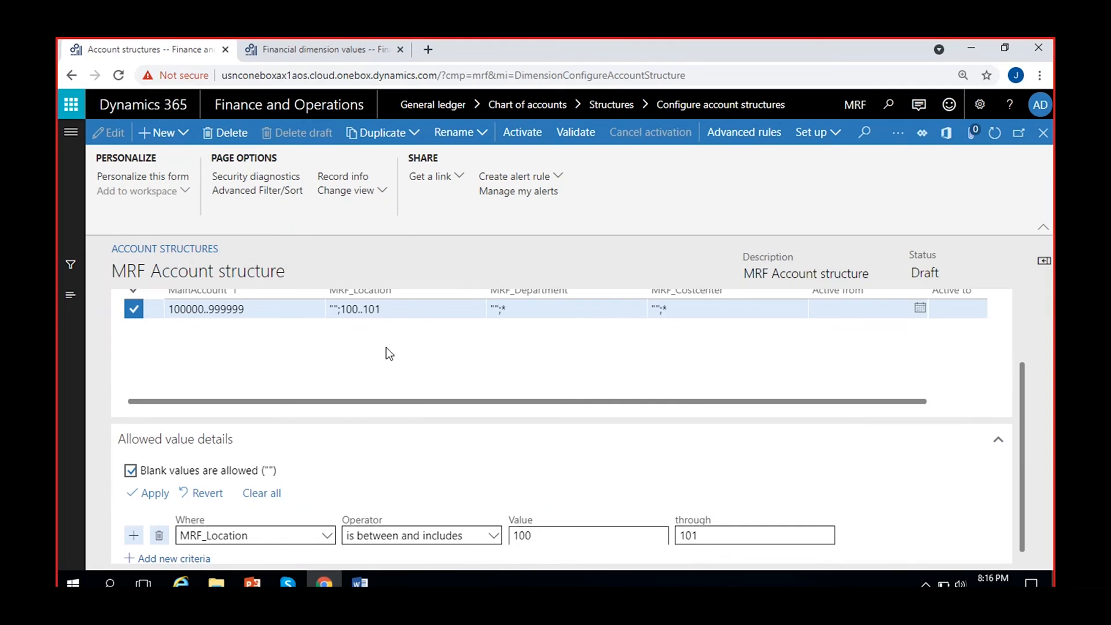
- Extend the MRF_Location range to 100..102 and check its criteria in the allowed value details
{"action": "left_click", "coordinate": [406, 312]}
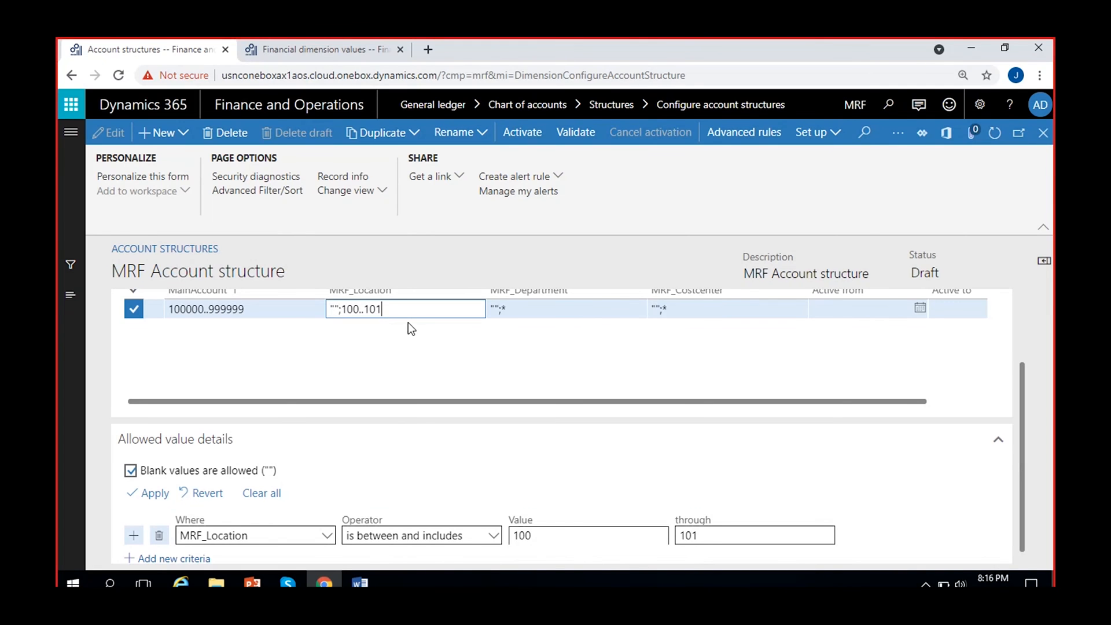
{"action": "key", "text": "BackSpace"}
{"action": "type", "text": "2"}
{"action": "left_click", "coordinate": [549, 311]}
{"action": "left_click", "coordinate": [416, 310]}
{"action": "left_click", "coordinate": [530, 549]}
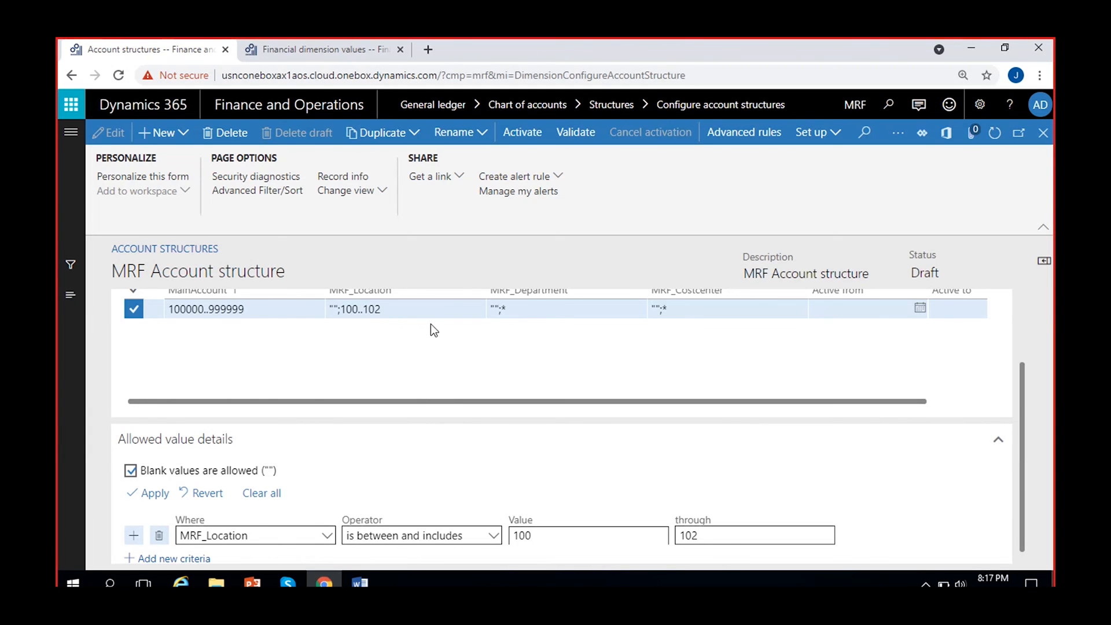
{"action": "left_click_drag", "start_coordinate": [1022, 402], "coordinate": [1022, 398]}
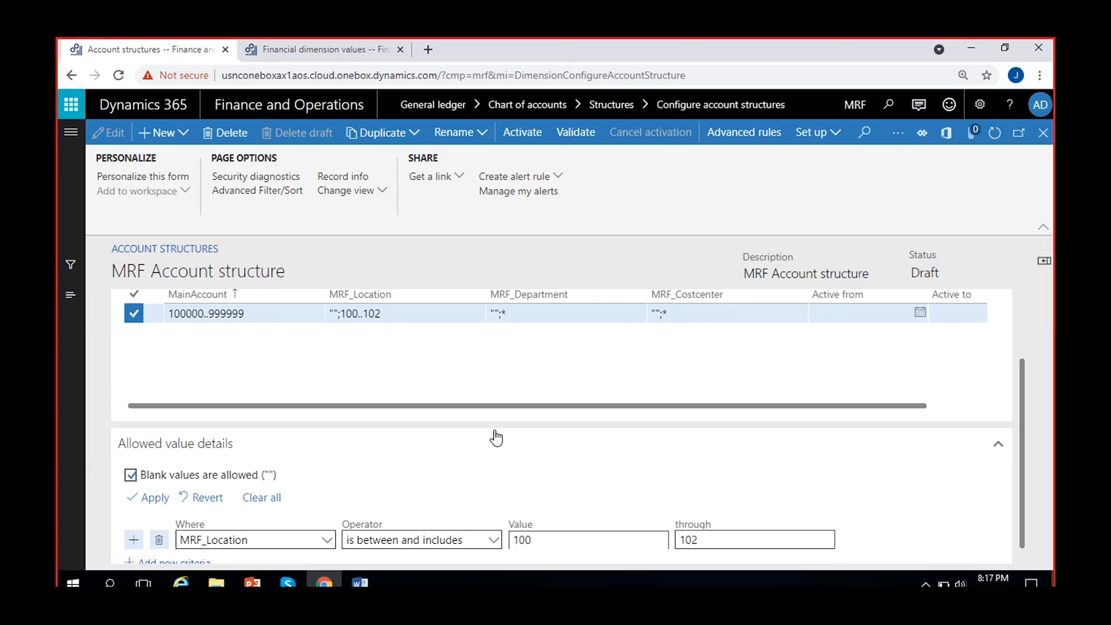
- Disallow blank values for the MRF_Location segment
{"action": "left_click", "coordinate": [328, 315]}
{"action": "left_click_drag", "start_coordinate": [328, 315], "coordinate": [342, 320]}
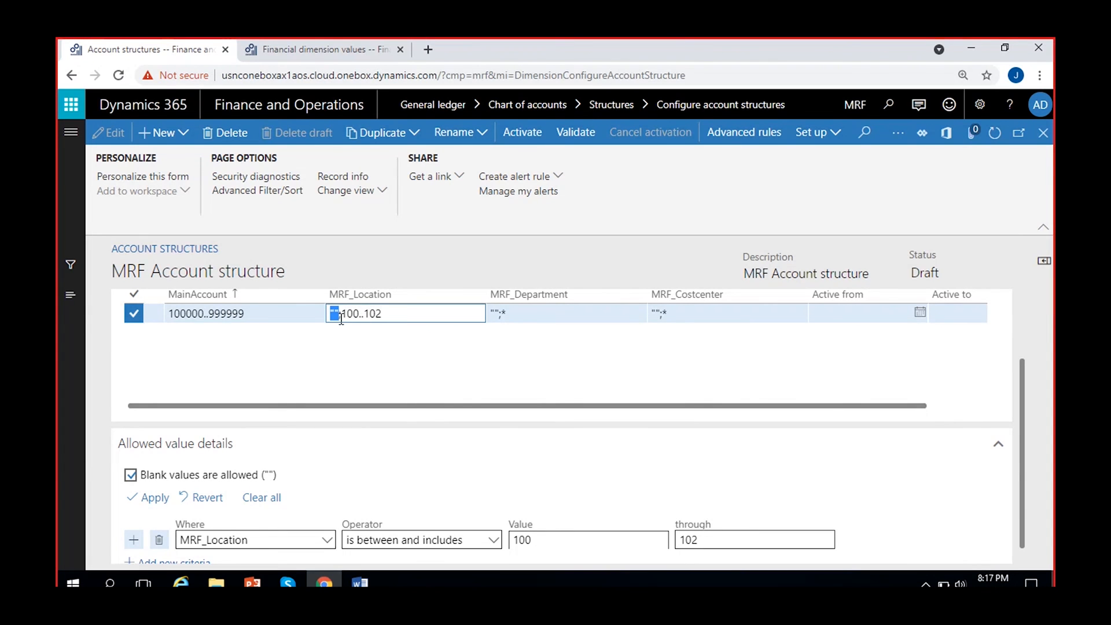
{"action": "left_click", "coordinate": [337, 336]}
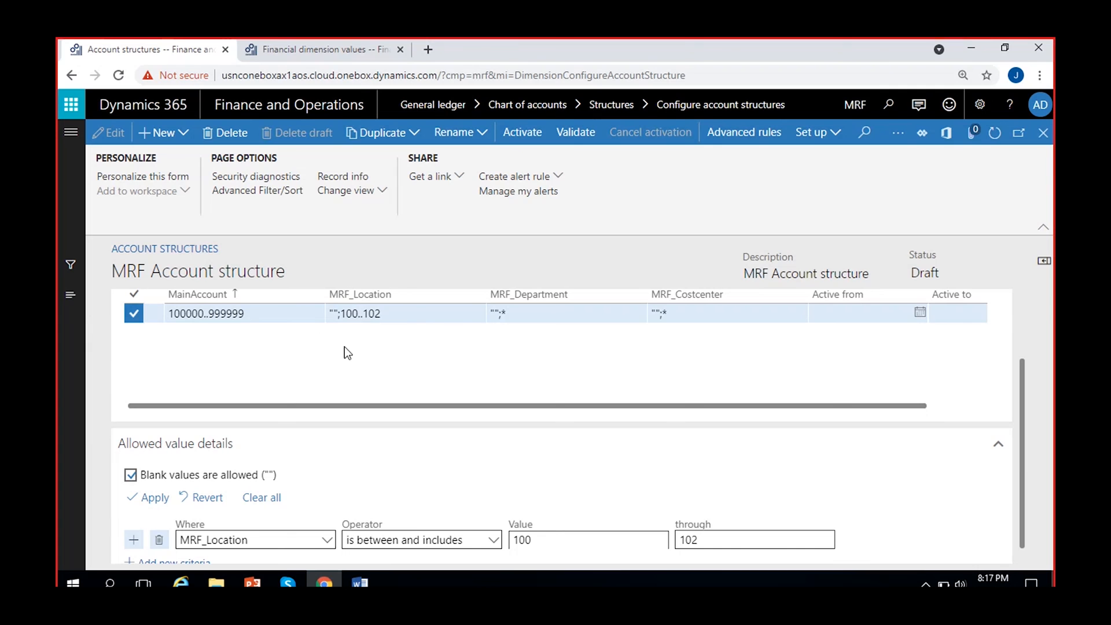
{"action": "left_click", "coordinate": [381, 313]}
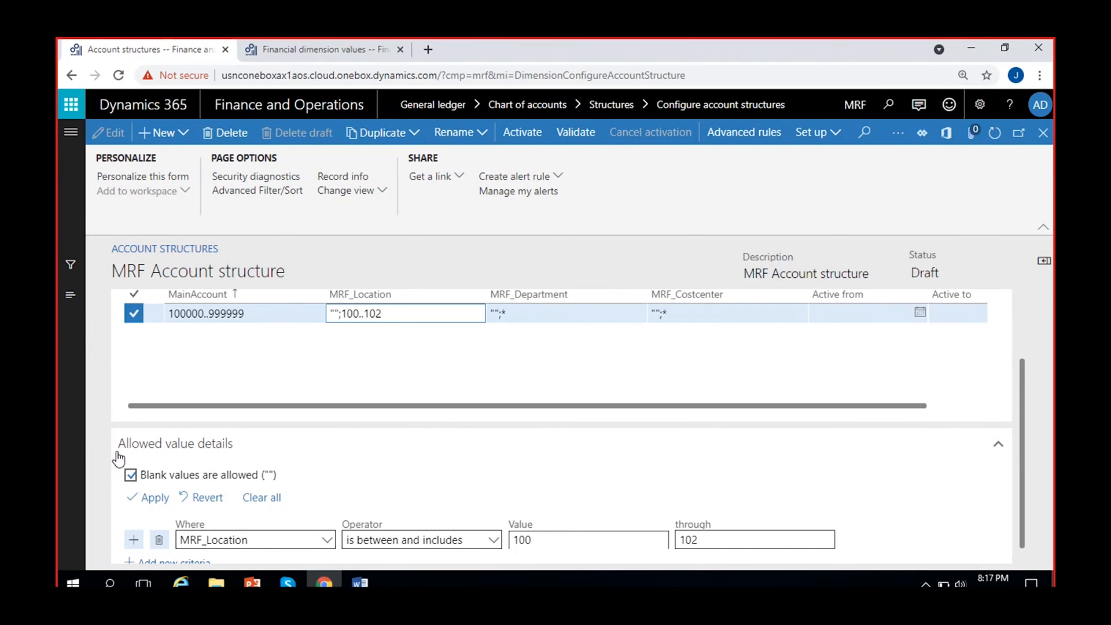
{"action": "left_click", "coordinate": [130, 476]}
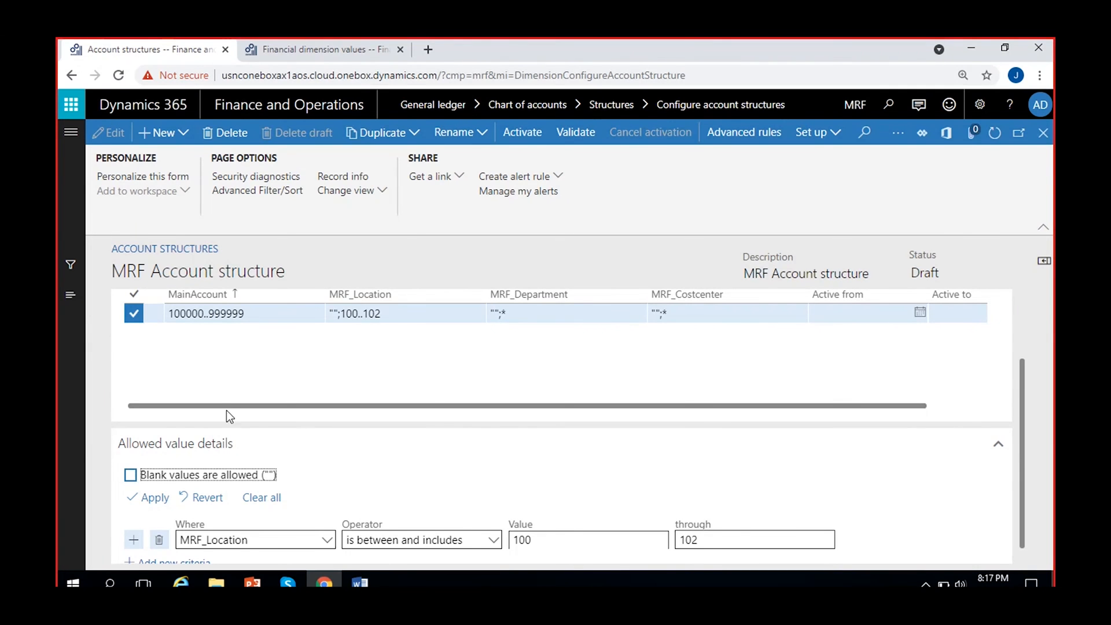
{"action": "left_click", "coordinate": [365, 314]}
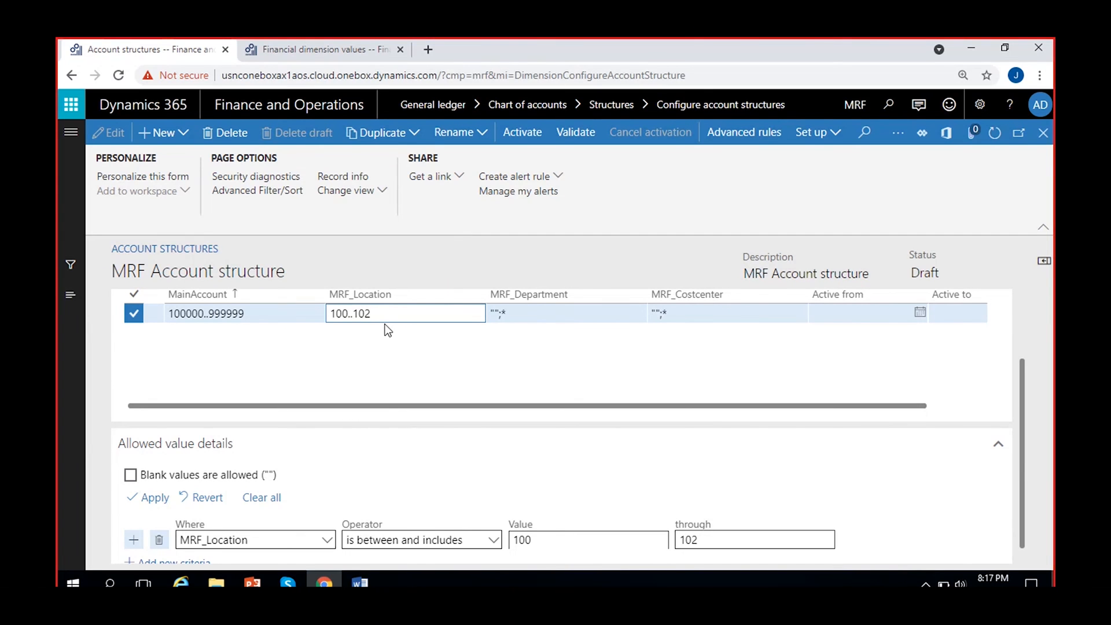
{"action": "left_click", "coordinate": [433, 366]}
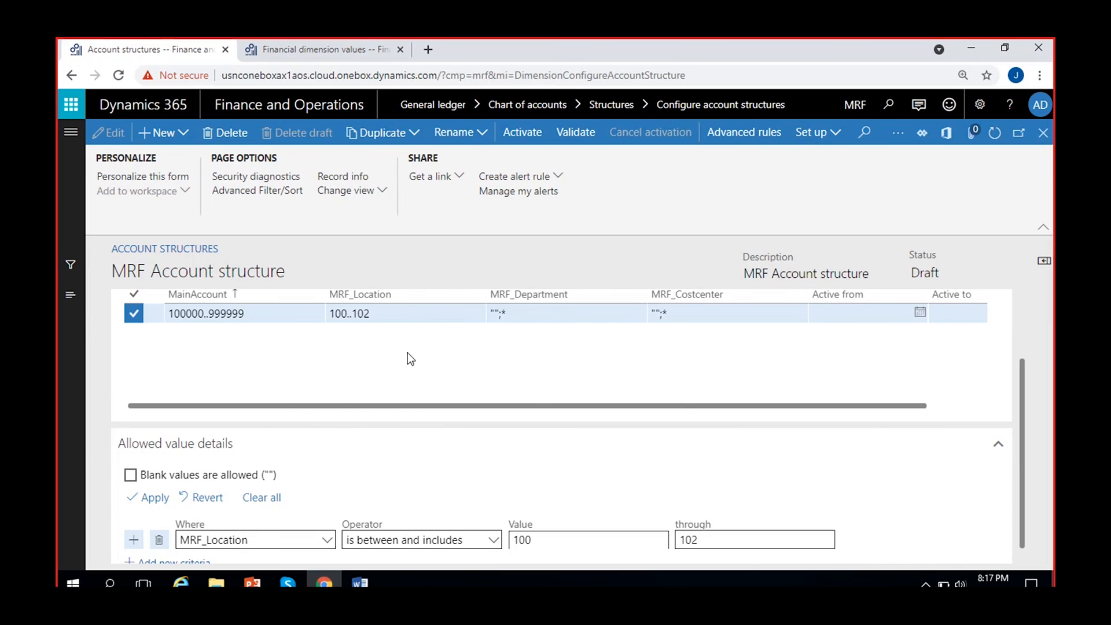
- Set the MRF_Location criteria operator to begins with for value 100 and apply it
{"action": "left_click", "coordinate": [493, 544]}
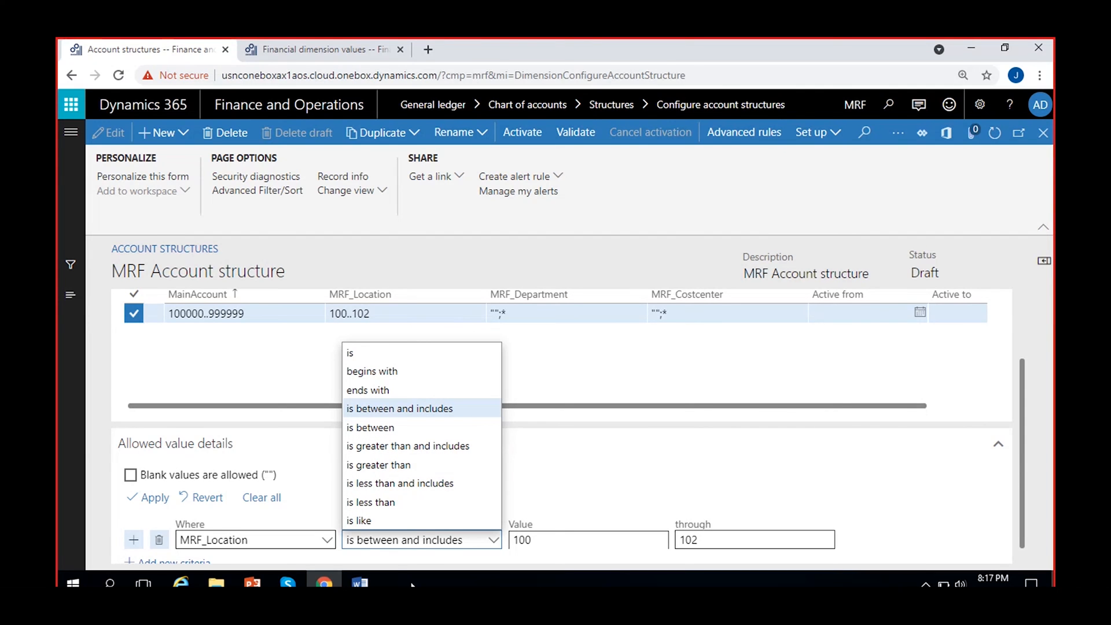
{"action": "left_click", "coordinate": [420, 373]}
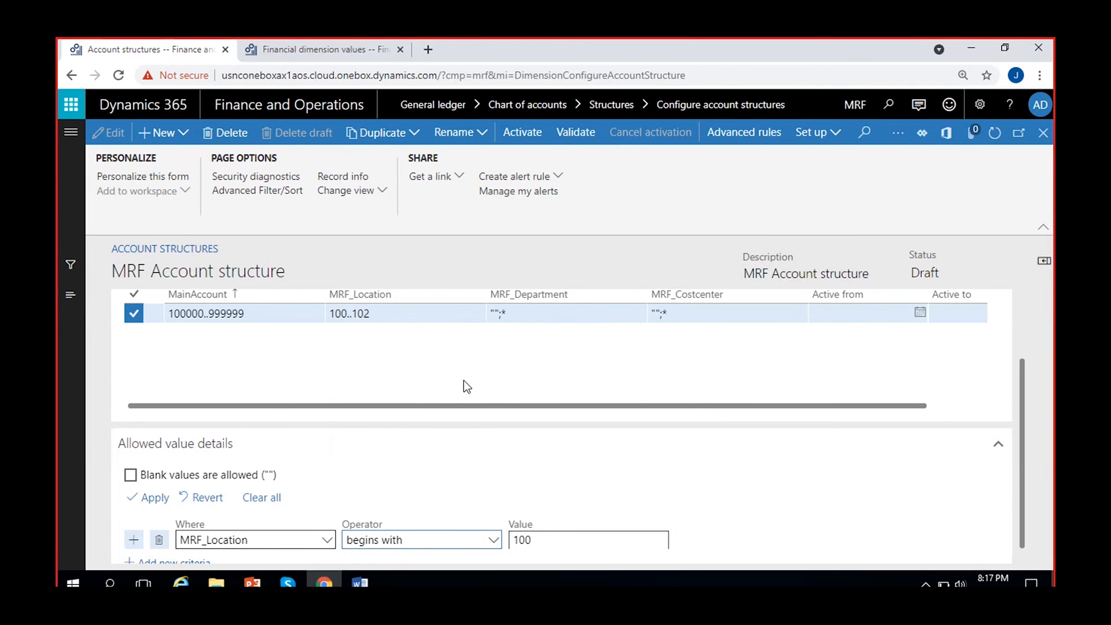
{"action": "left_click", "coordinate": [528, 540]}
{"action": "left_click", "coordinate": [408, 320]}
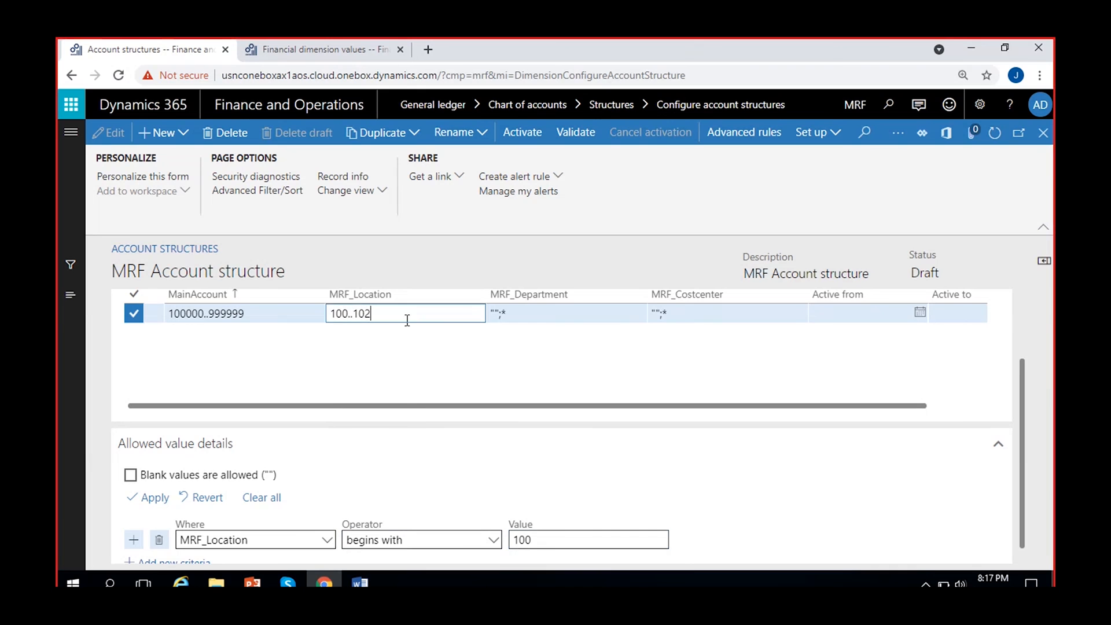
{"action": "left_click", "coordinate": [158, 498]}
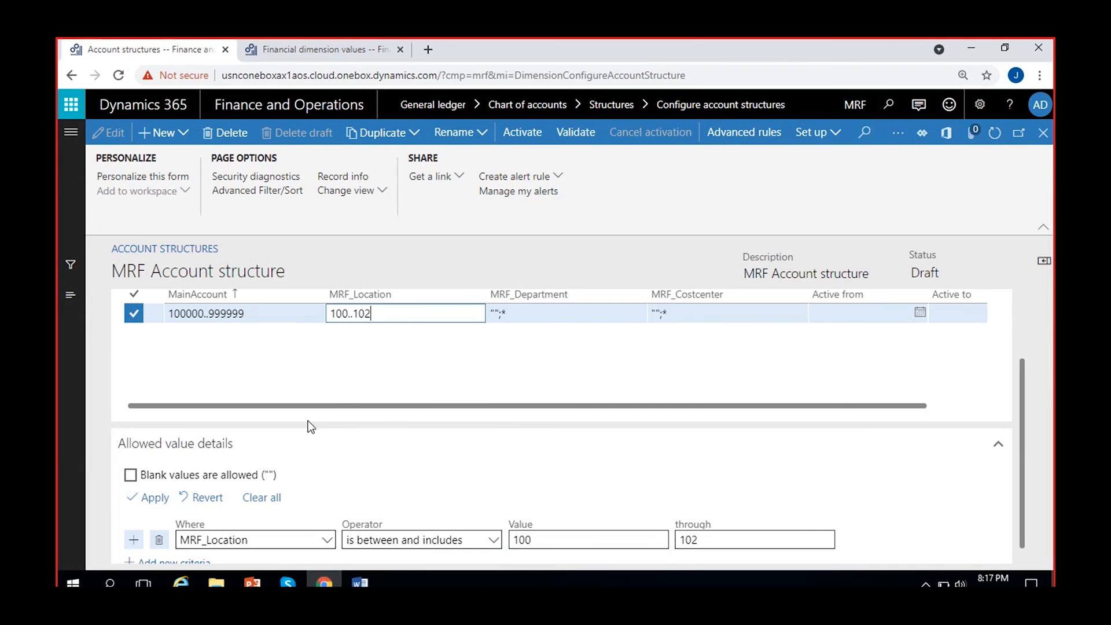
{"action": "left_click", "coordinate": [155, 501]}
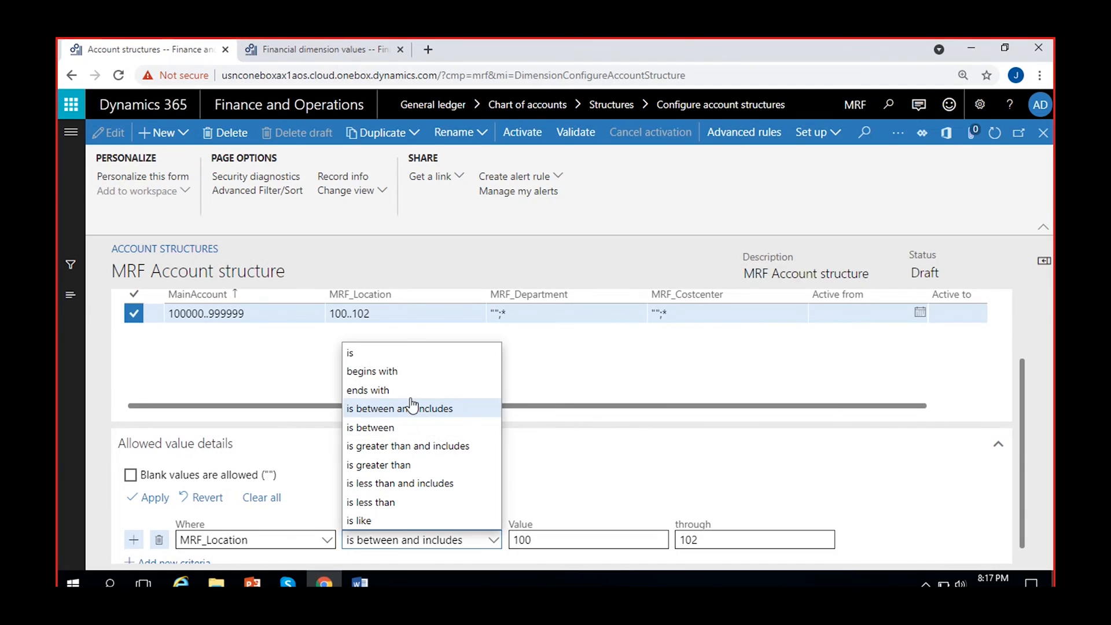
{"action": "left_click", "coordinate": [405, 371]}
{"action": "left_click", "coordinate": [150, 502]}
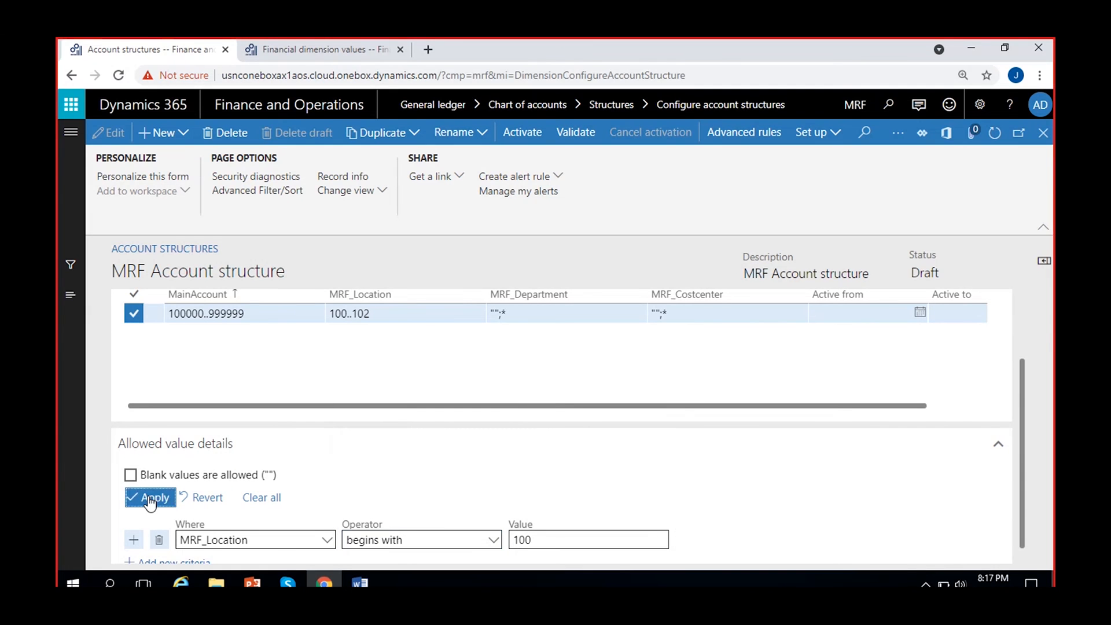
- Shorten the MRF_Location allowed value in the row to 1*
{"action": "left_click", "coordinate": [360, 315]}
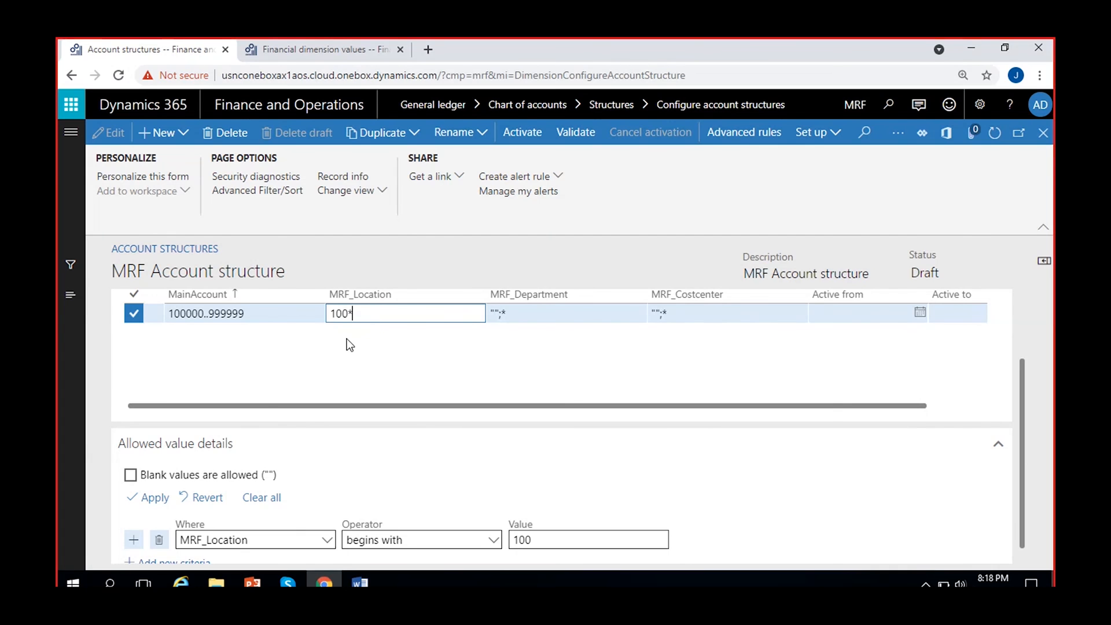
{"action": "key", "text": "Left"}
{"action": "key", "text": "BackSpace"}
{"action": "key", "text": "BackSpace"}
{"action": "left_click", "coordinate": [376, 336]}
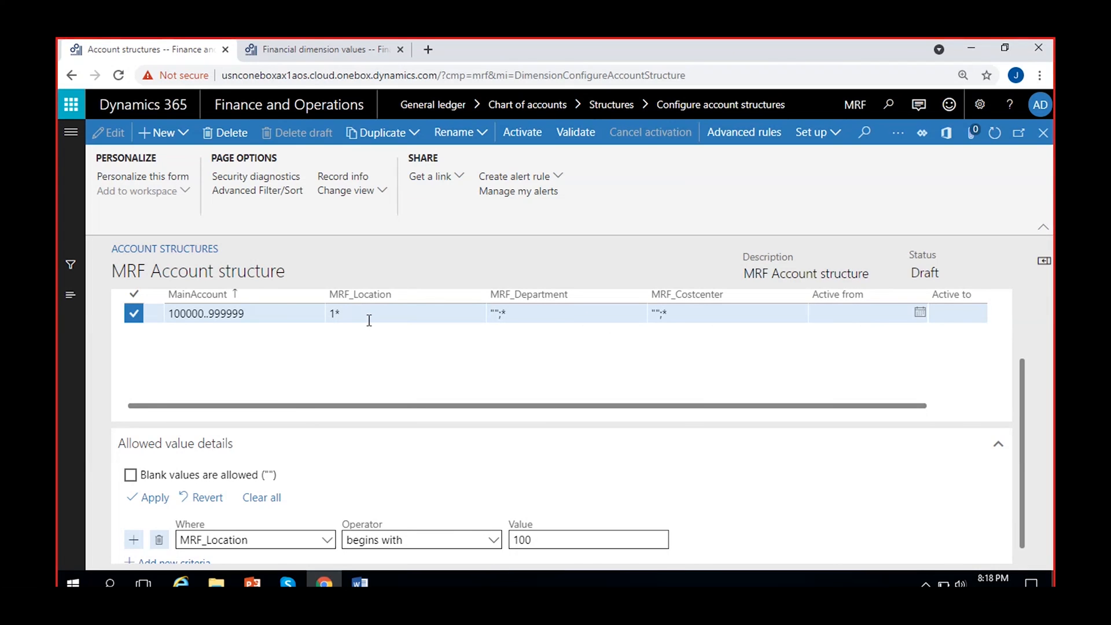
- Set the MRF_Location criteria to is between and includes, 100 through 102, and apply it
{"action": "left_click", "coordinate": [494, 540]}
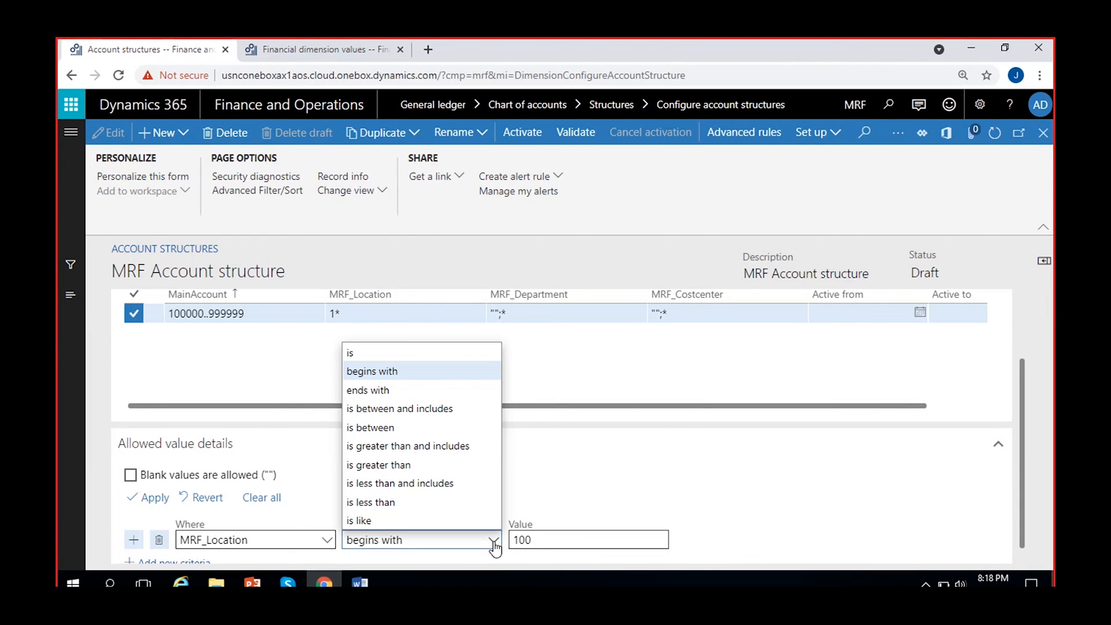
{"action": "left_click", "coordinate": [397, 409]}
{"action": "left_click", "coordinate": [697, 544]}
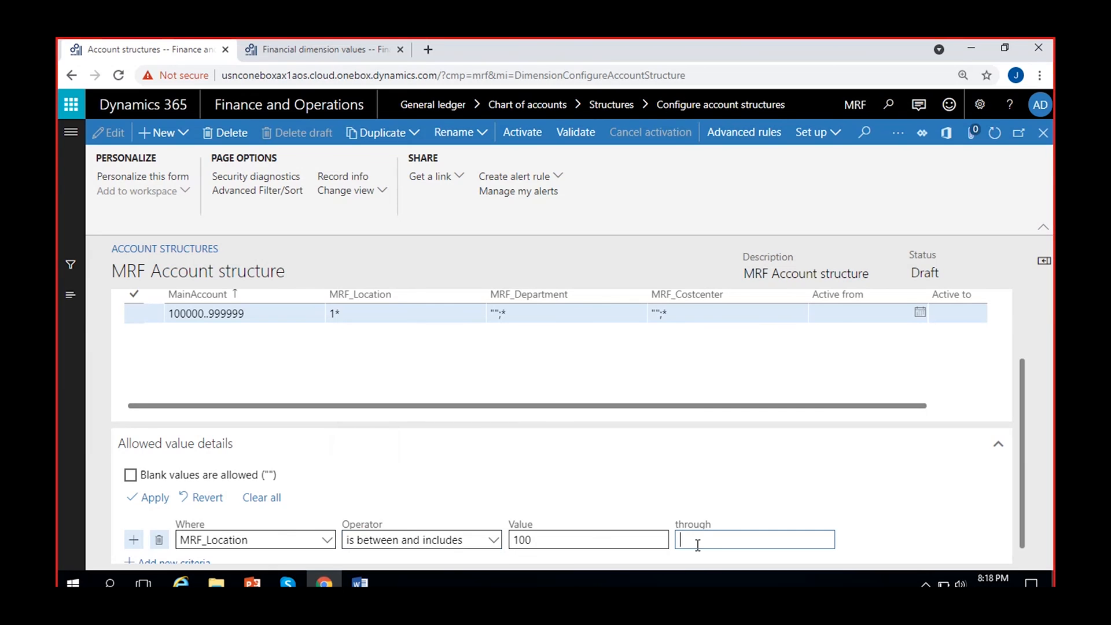
{"action": "type", "text": "102"}
{"action": "left_click", "coordinate": [156, 500]}
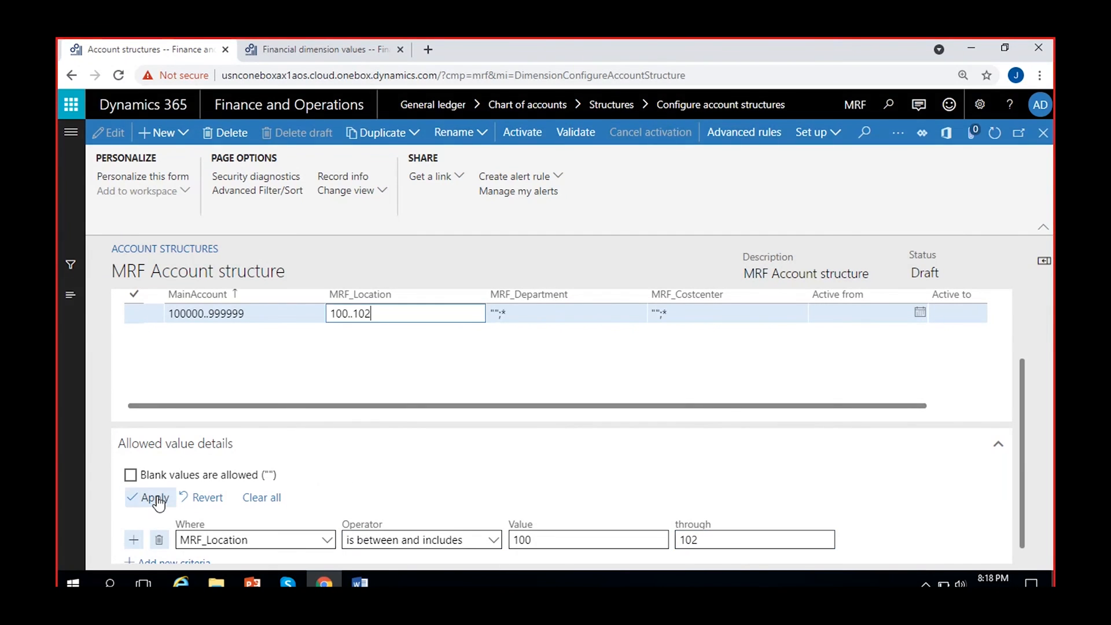
{"action": "left_click", "coordinate": [384, 314]}
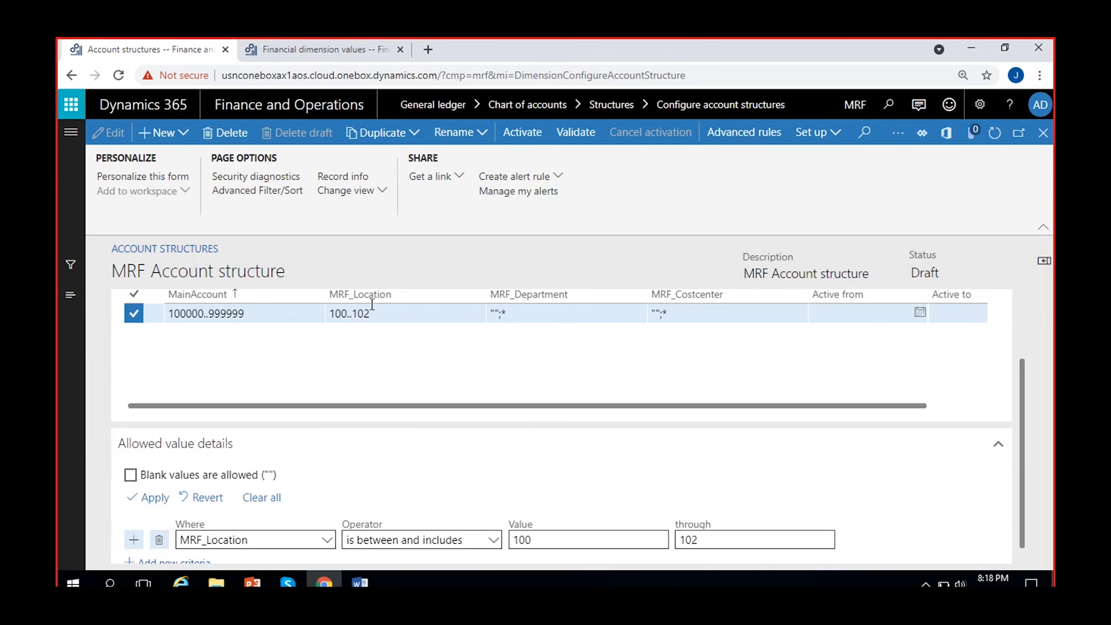
{"action": "left_click", "coordinate": [393, 316]}
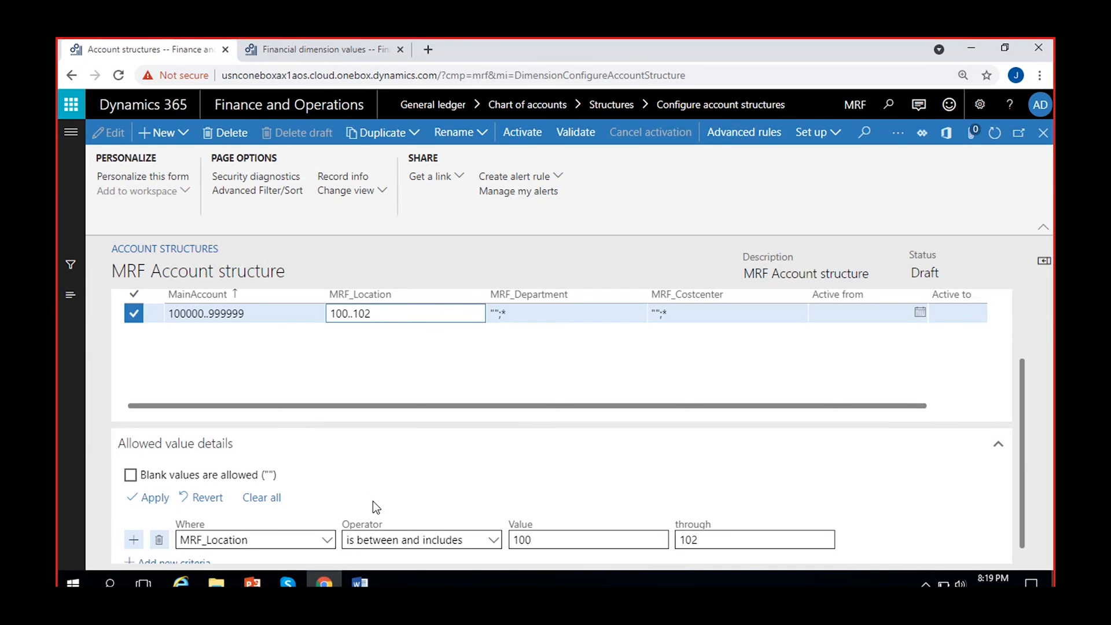
- Allow blank values for the MRF_Location segment alongside its range of locations
{"action": "scroll", "coordinate": [373, 502], "scroll_direction": "down", "scroll_amount": 1}
{"action": "scroll", "coordinate": [396, 496], "scroll_direction": "up", "scroll_amount": 1}
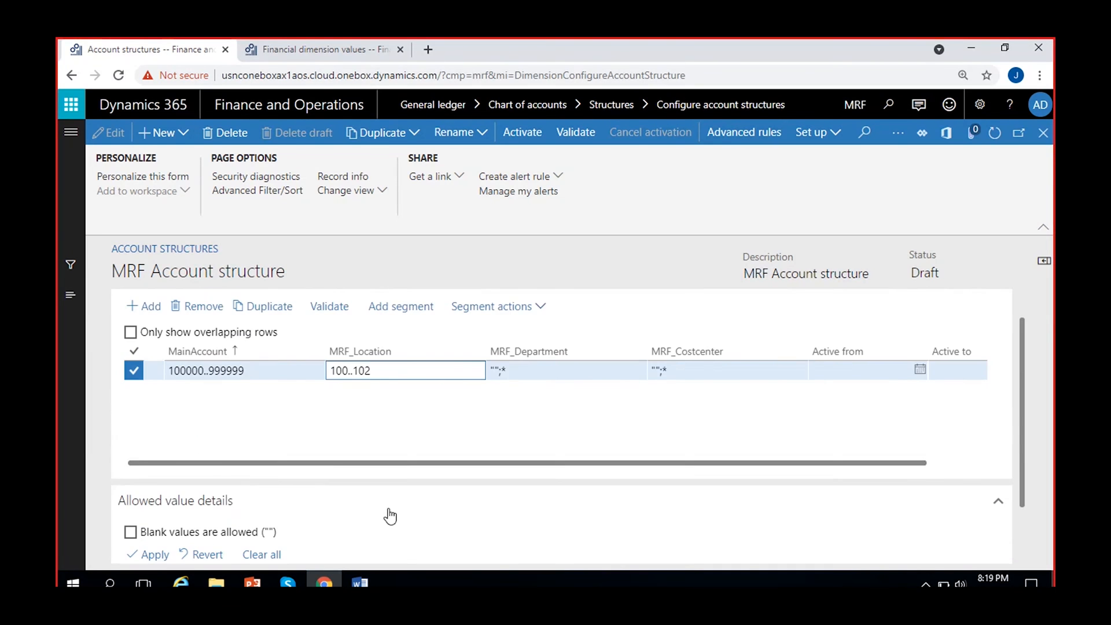
{"action": "scroll", "coordinate": [389, 399], "scroll_direction": "down", "scroll_amount": 1}
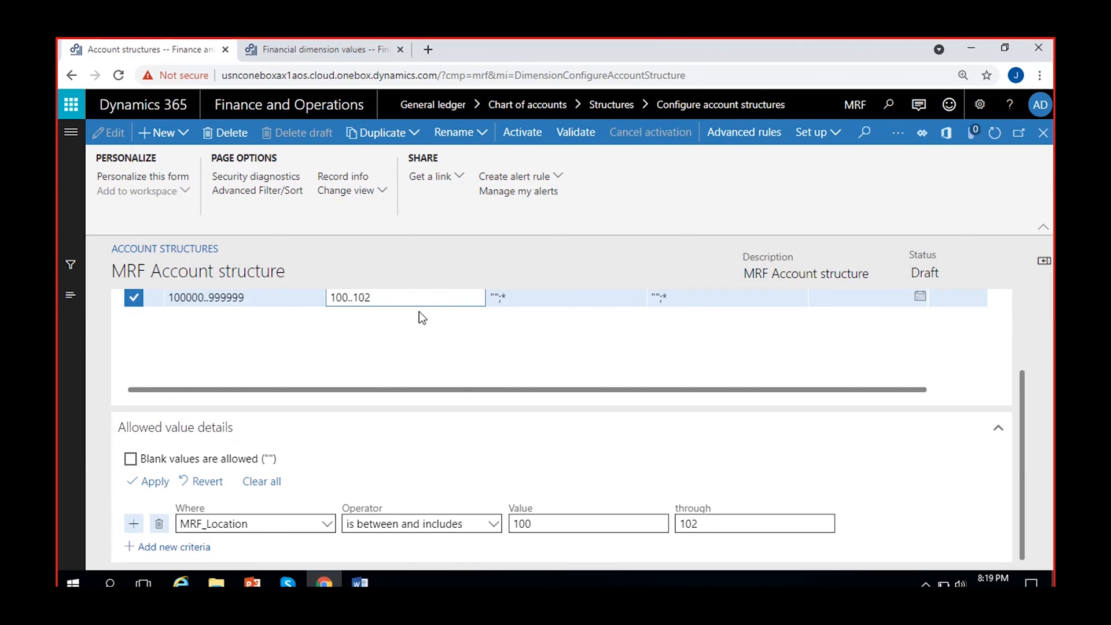
{"action": "left_click", "coordinate": [574, 537]}
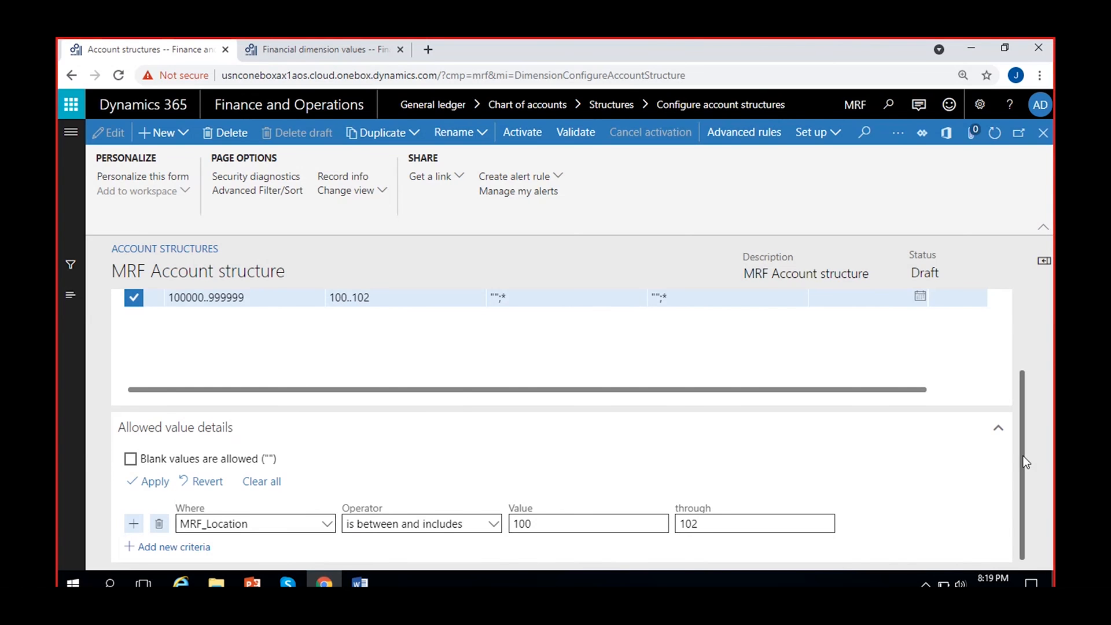
{"action": "scroll", "coordinate": [926, 431], "scroll_direction": "up", "scroll_amount": 1}
{"action": "left_click", "coordinate": [130, 469]}
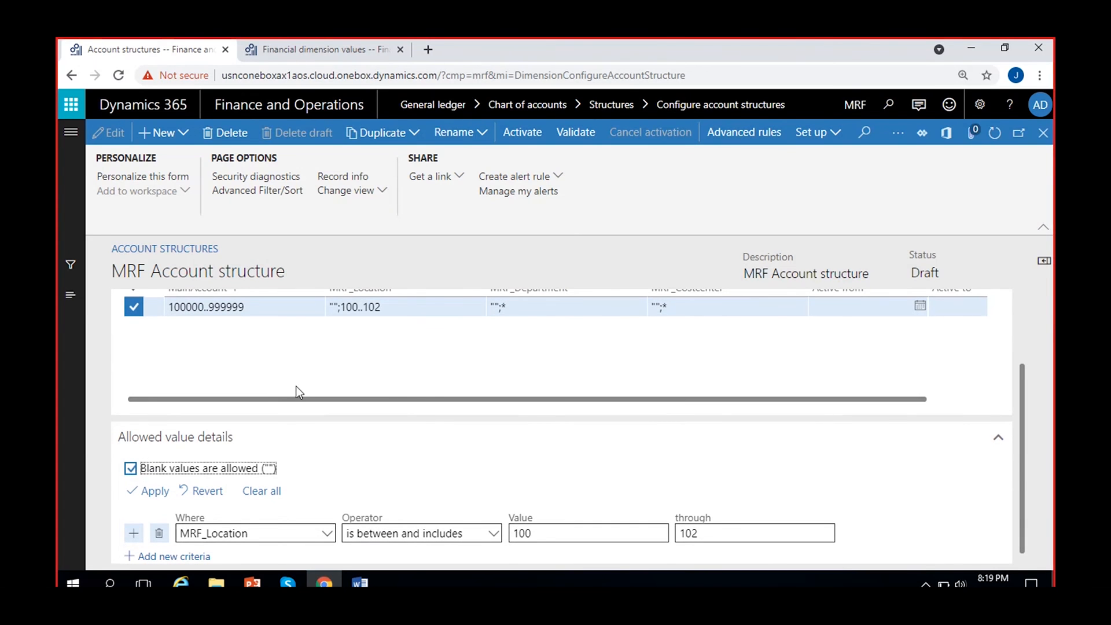
{"action": "left_click", "coordinate": [337, 308]}
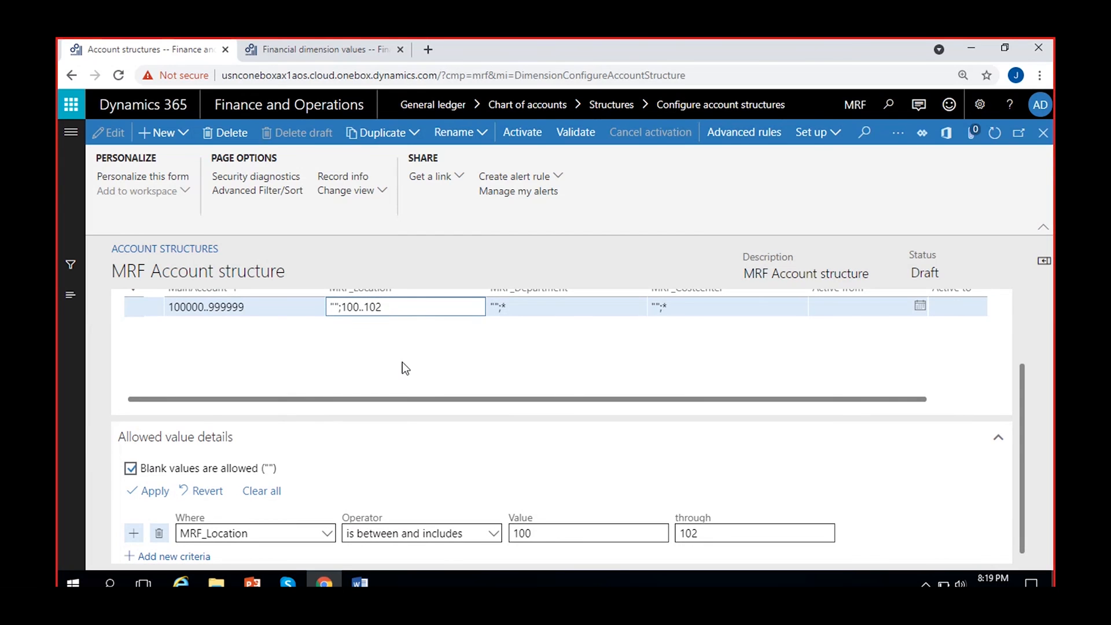
{"action": "left_click_drag", "start_coordinate": [1021, 402], "coordinate": [1023, 345]}
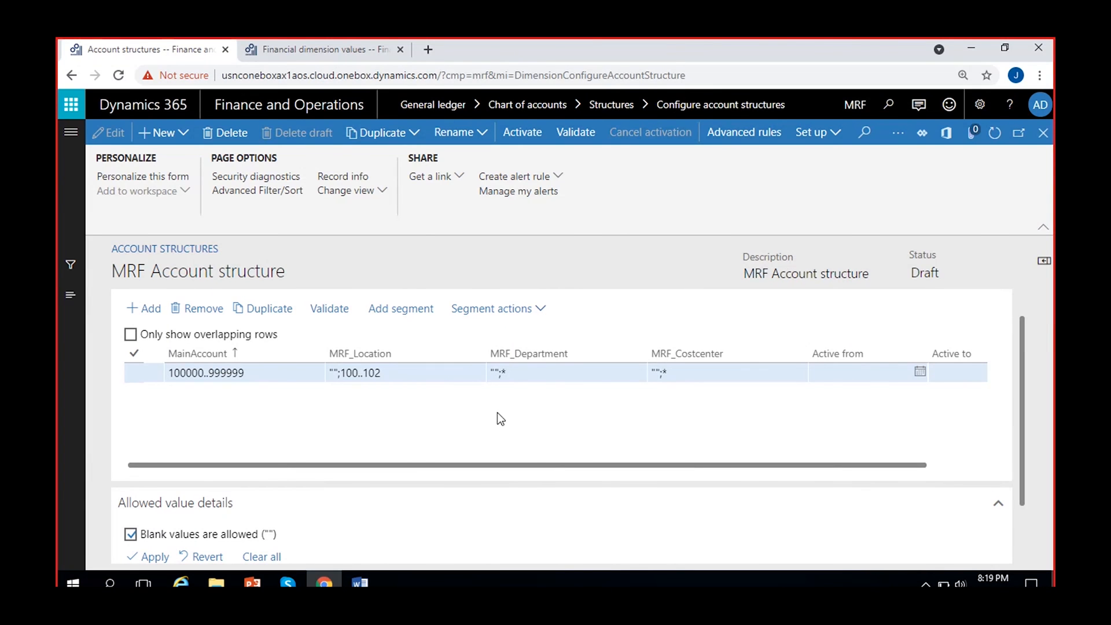
- Set the MainAccount range of the criteria row to 100000..100010
{"action": "left_click", "coordinate": [200, 372]}
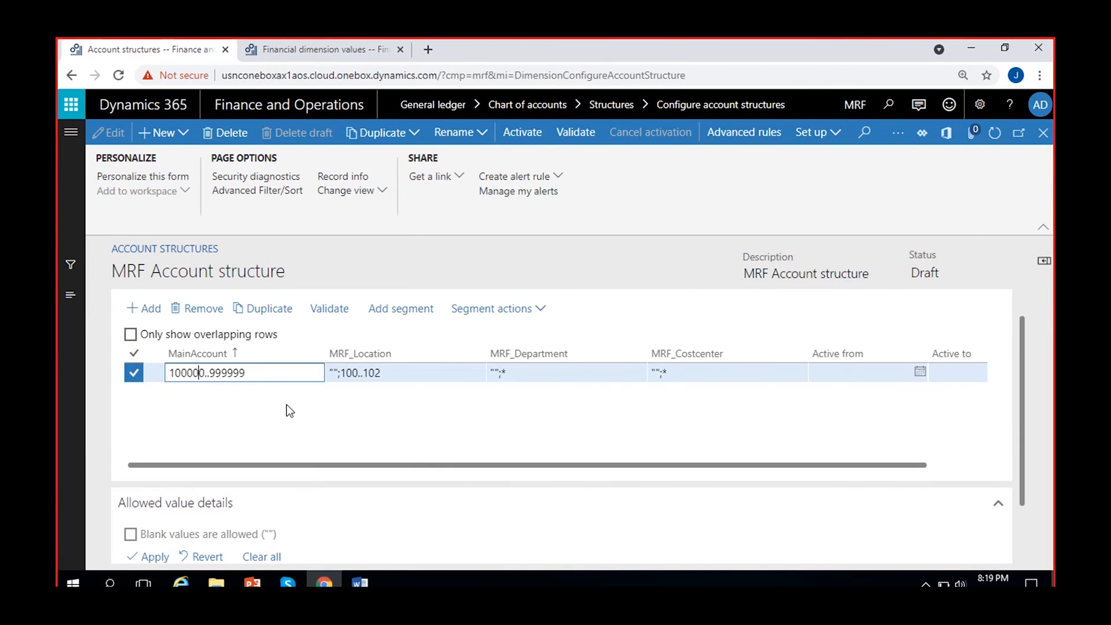
{"action": "left_click", "coordinate": [531, 373]}
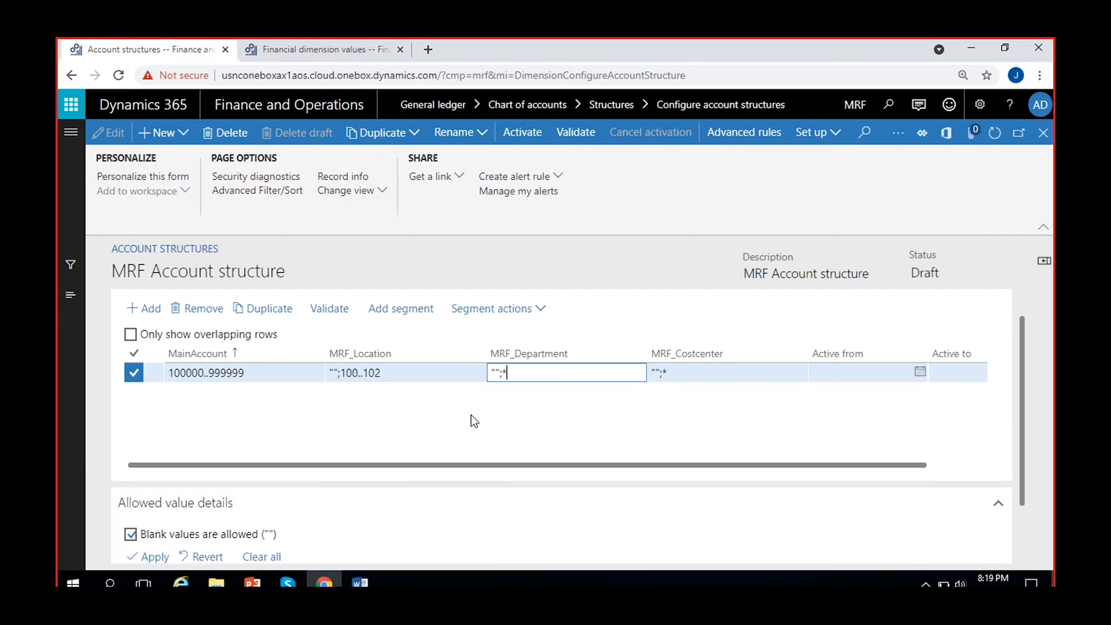
{"action": "left_click", "coordinate": [271, 374]}
{"action": "key", "text": "BackSpace"}
{"action": "key", "text": "BackSpace"}
{"action": "key", "text": "BackSpace"}
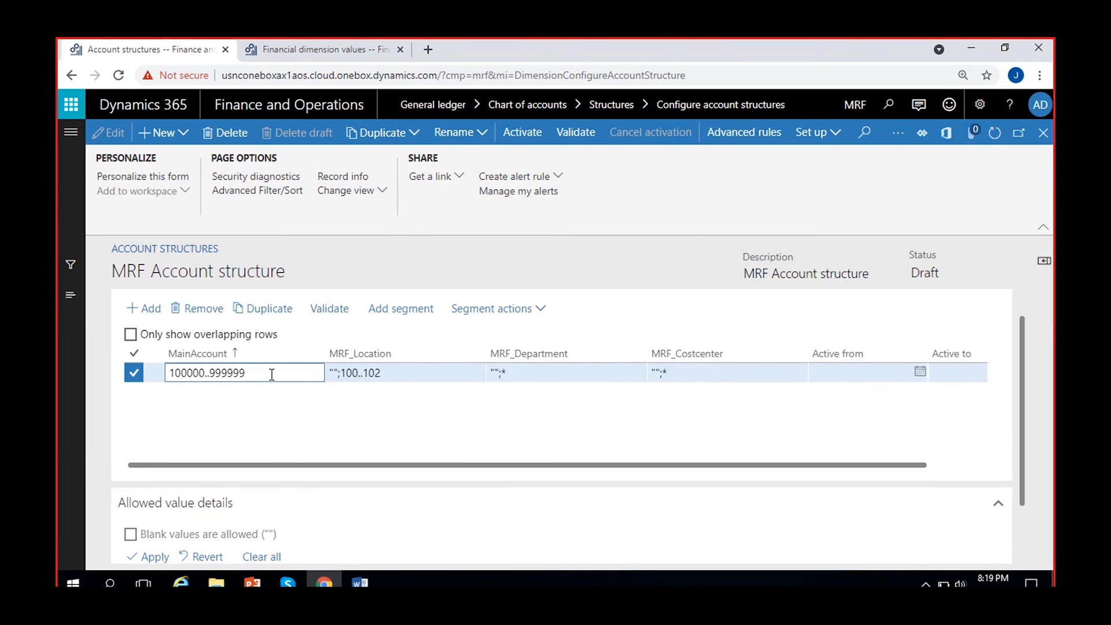
{"action": "key", "text": "BackSpace"}
{"action": "key", "text": "BackSpace"}
{"action": "key", "text": "BackSpace"}
{"action": "type", "text": "100010"}
- Look up the MRF_Department dimension values and restrict the row's allowed department to 200 only
{"action": "left_click", "coordinate": [526, 372]}
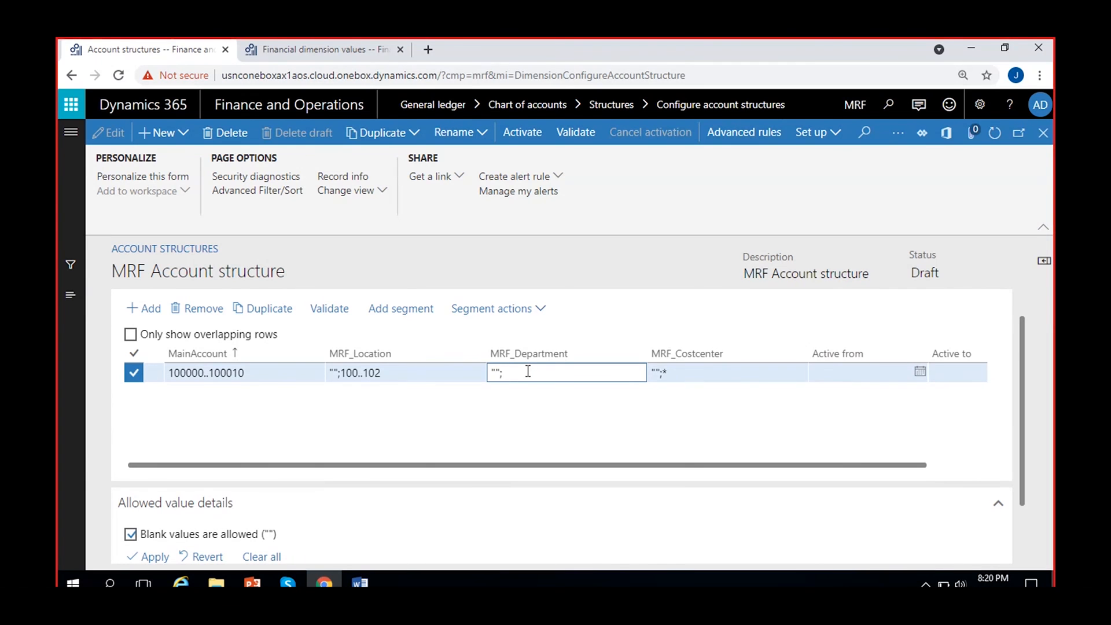
{"action": "key", "text": "BackSpace"}
{"action": "key", "text": "BackSpace"}
{"action": "key", "text": "BackSpace"}
{"action": "key", "text": "BackSpace"}
{"action": "left_click", "coordinate": [350, 43]}
{"action": "left_click", "coordinate": [1044, 156]}
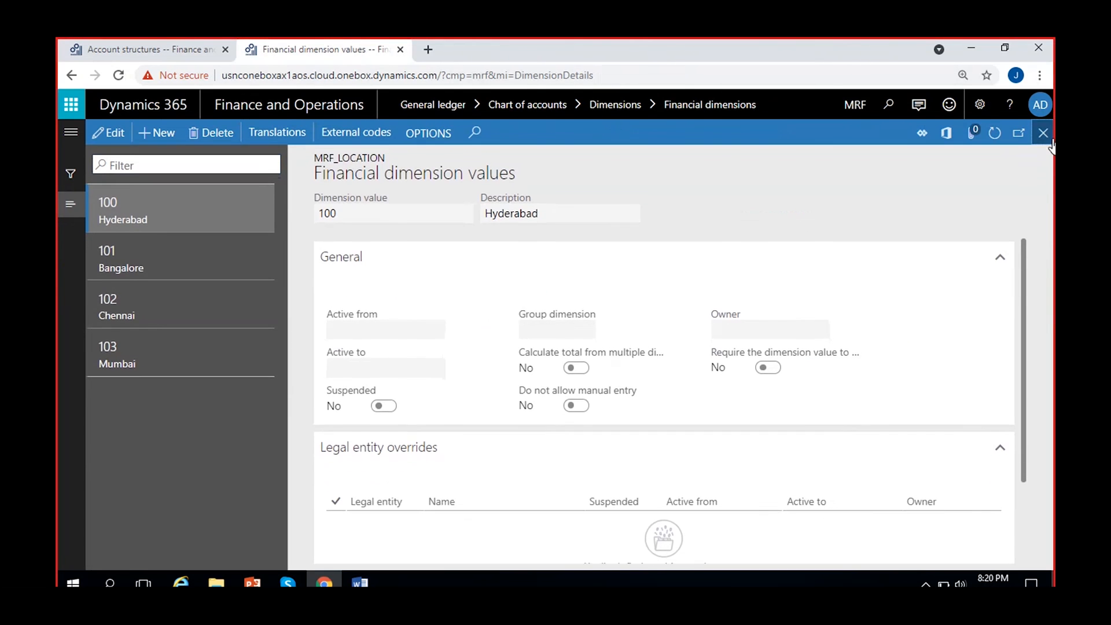
{"action": "left_click", "coordinate": [1044, 133]}
{"action": "left_click", "coordinate": [179, 270]}
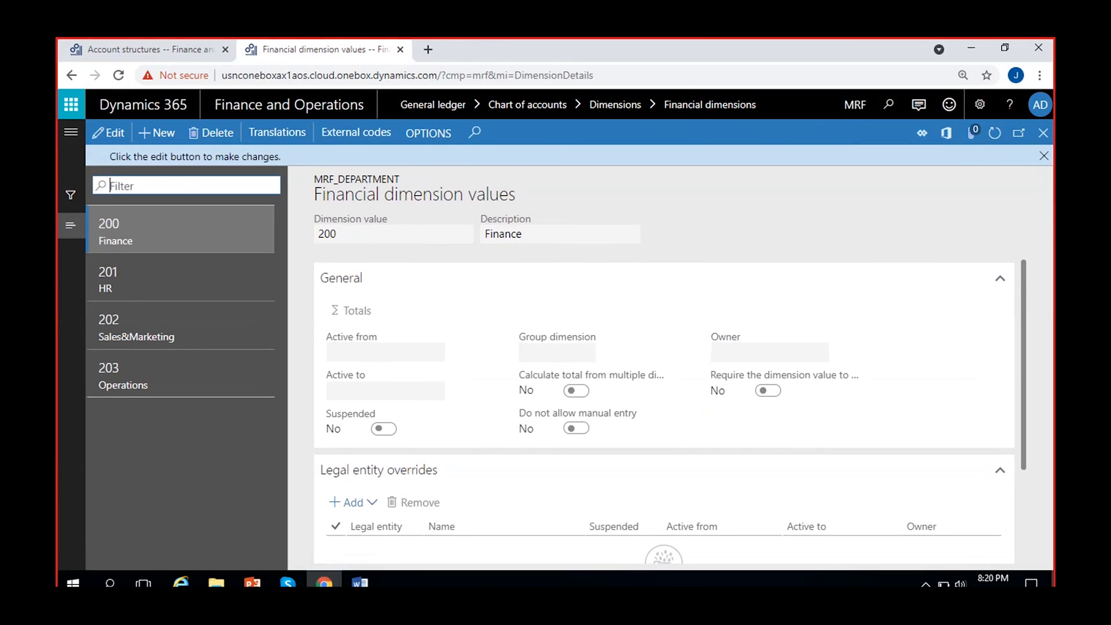
{"action": "left_click", "coordinate": [151, 49]}
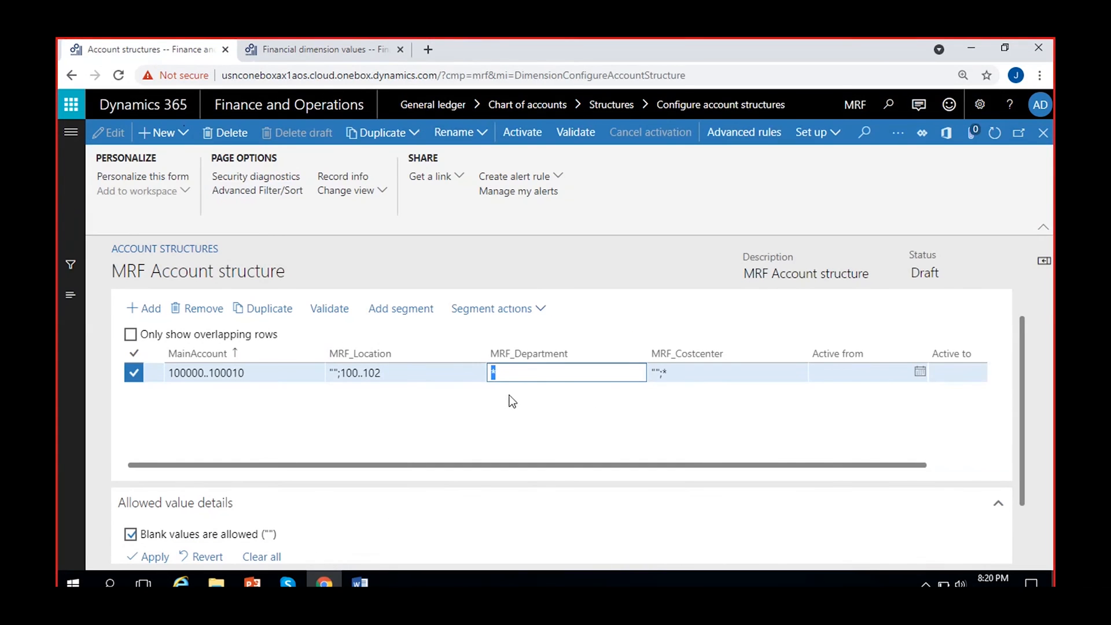
{"action": "type", "text": "200"}
- Set the 100000..100010 row's MRF_Location to all values (*) with blank values allowed
{"action": "left_click", "coordinate": [410, 372]}
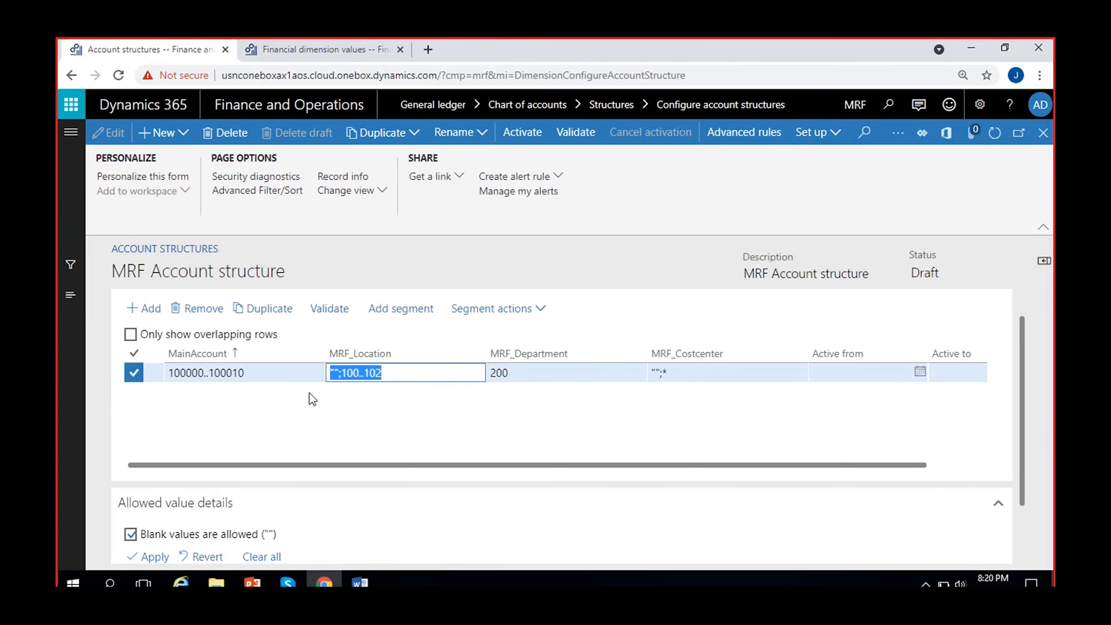
{"action": "key", "text": "BackSpace"}
{"action": "type", "text": "*"}
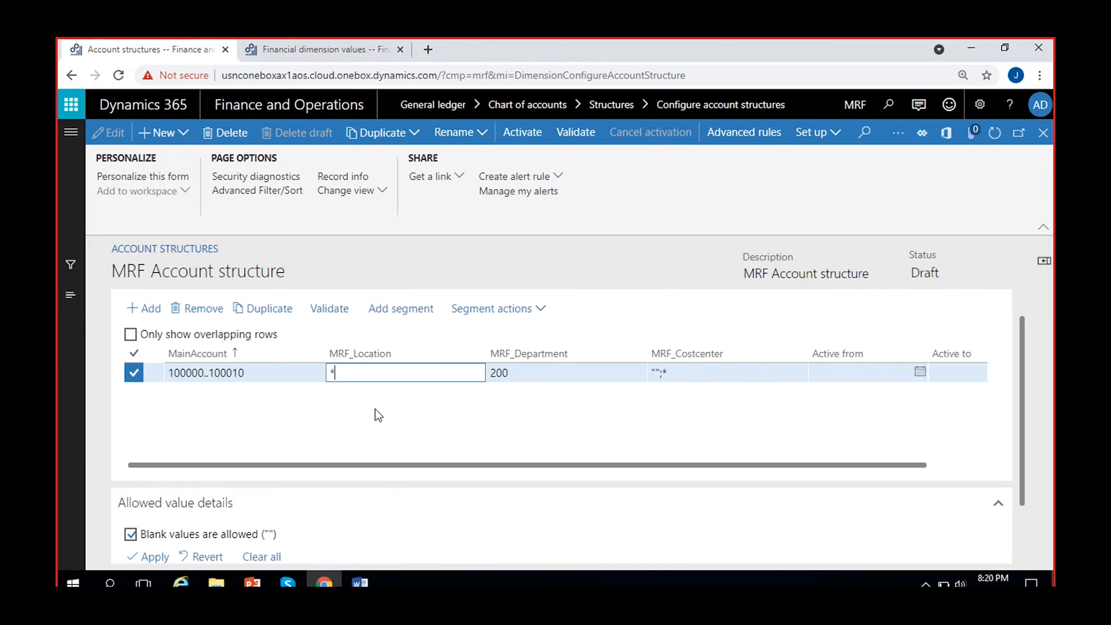
{"action": "left_click", "coordinate": [152, 536]}
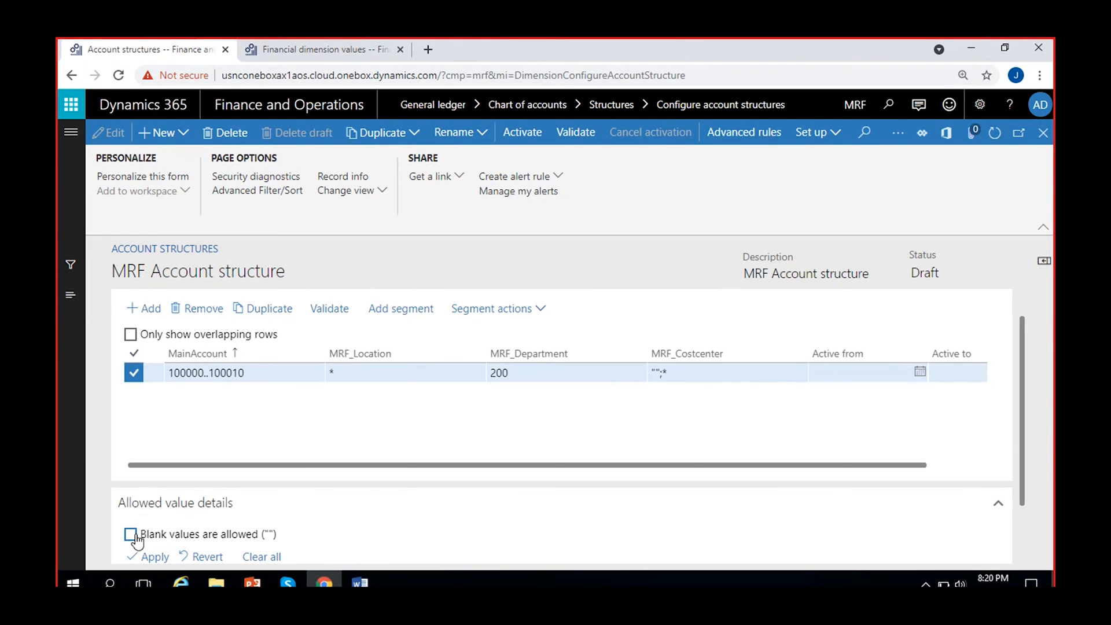
{"action": "left_click", "coordinate": [133, 535]}
{"action": "left_click", "coordinate": [250, 375]}
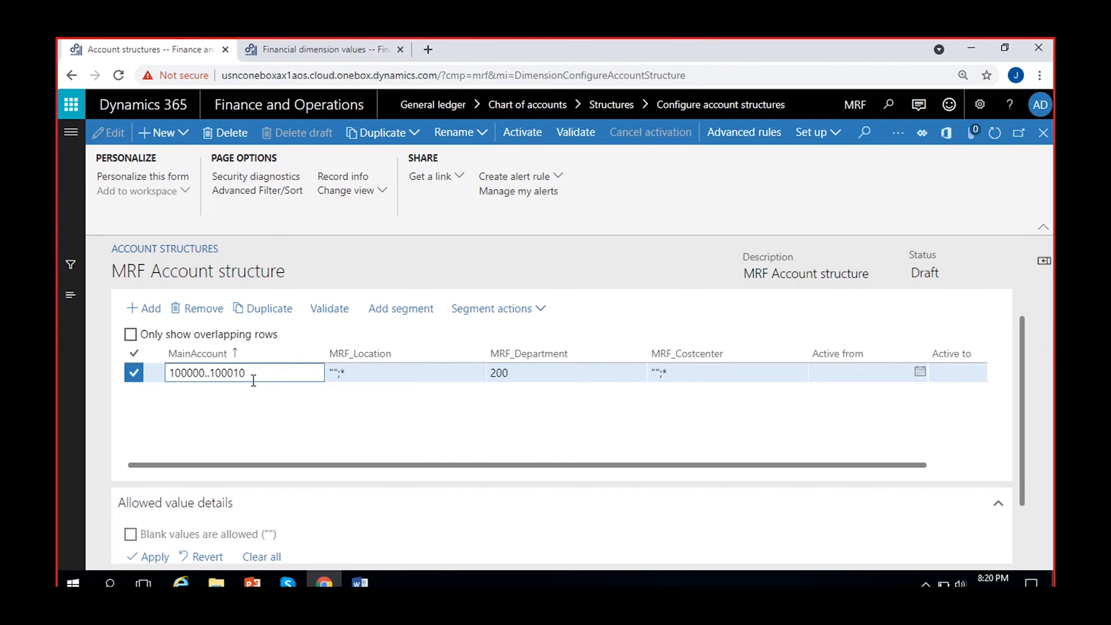
{"action": "left_click", "coordinate": [261, 405]}
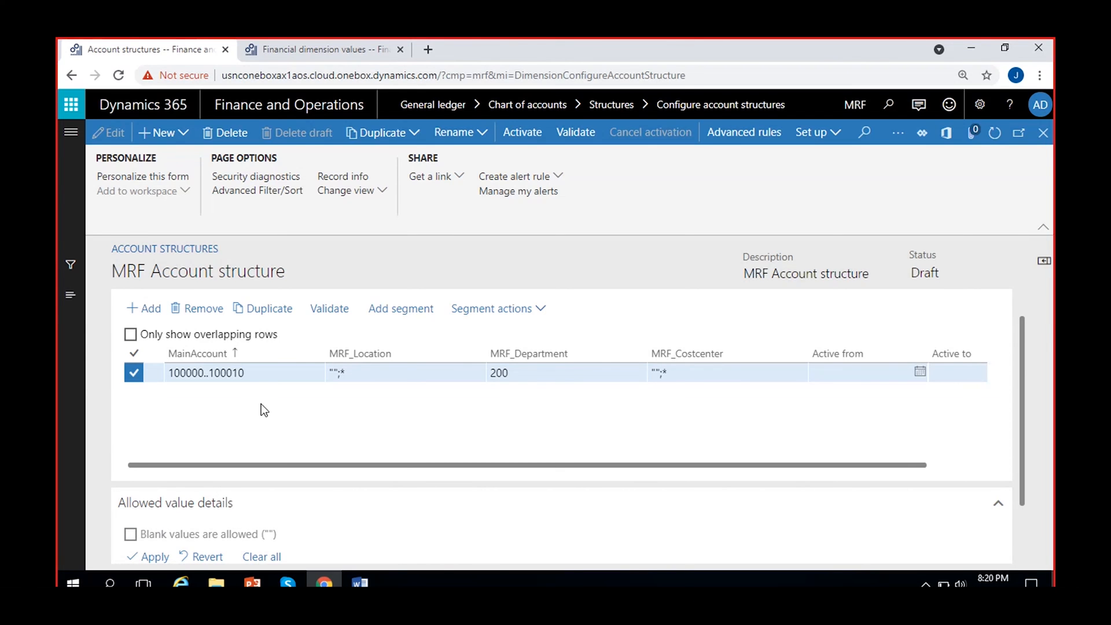
- Add a criteria row for main accounts 100011..999999 and allow blank values for its MRF_Location
{"action": "left_click", "coordinate": [148, 314]}
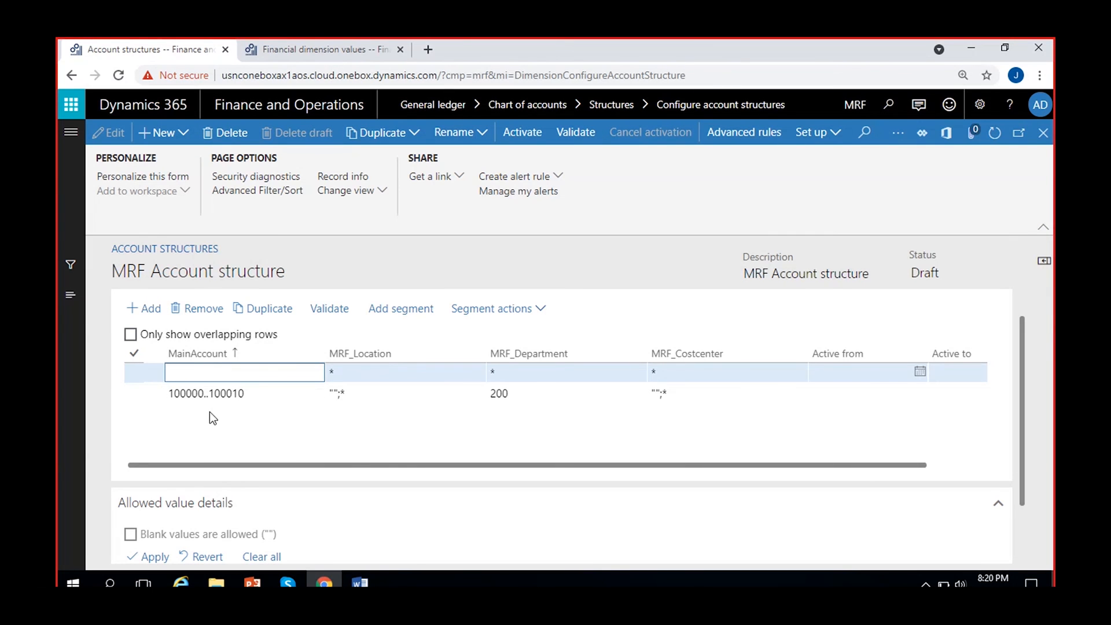
{"action": "type", "text": "100011..999999"}
{"action": "left_click", "coordinate": [376, 379]}
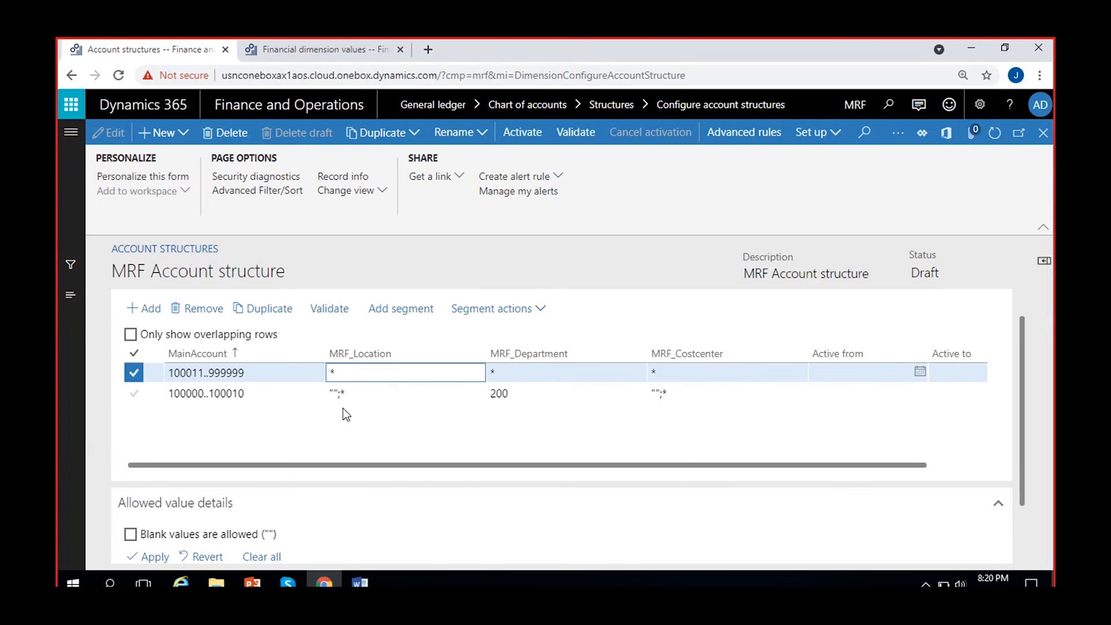
{"action": "left_click", "coordinate": [130, 533]}
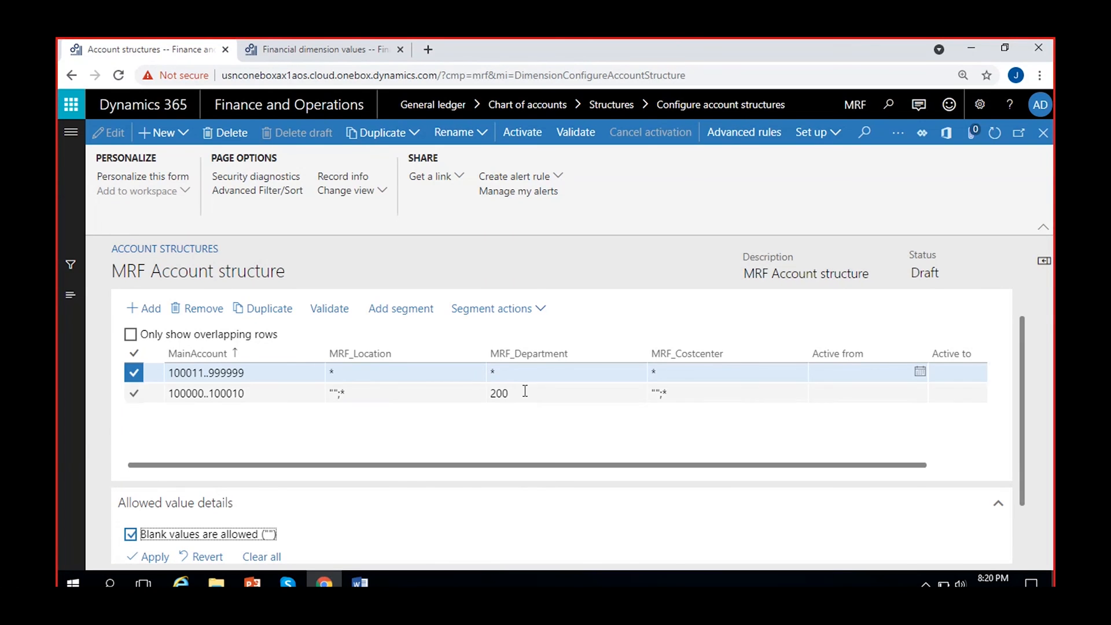
- Allow blank values for MRF_Department and MRF_Costcenter in the 100011..999999 row
{"action": "left_click", "coordinate": [546, 392]}
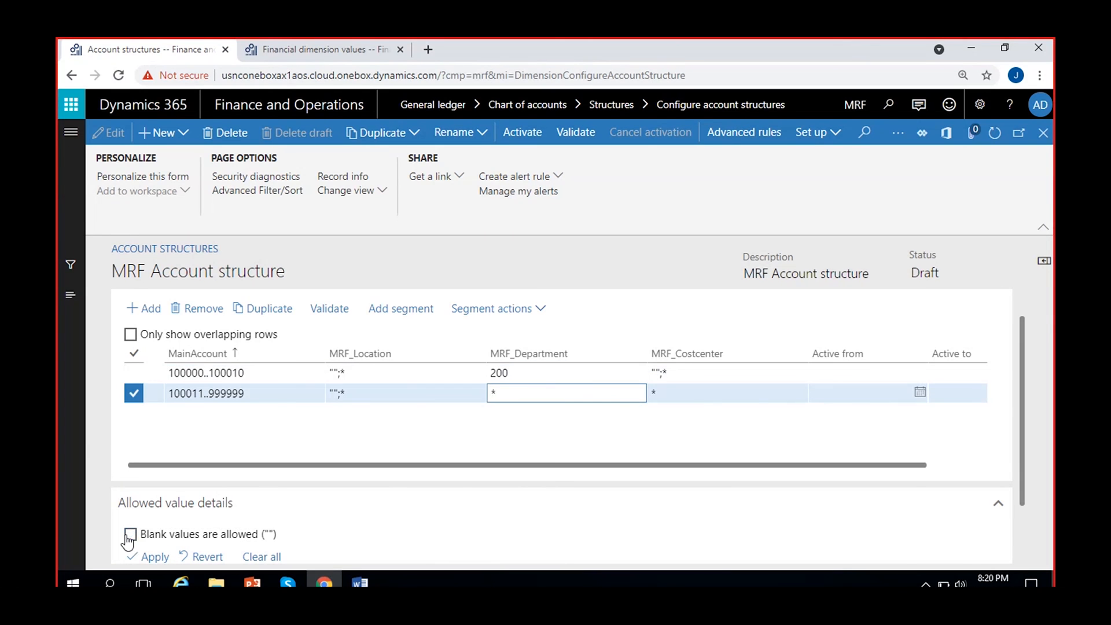
{"action": "left_click", "coordinate": [131, 533]}
{"action": "left_click", "coordinate": [688, 395]}
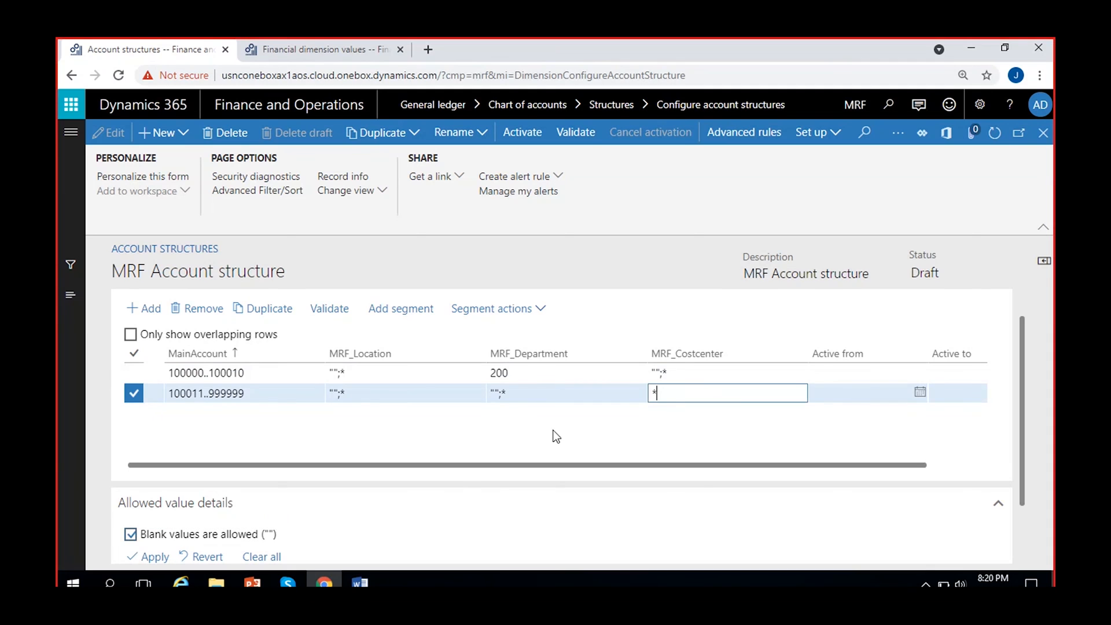
{"action": "left_click", "coordinate": [130, 535]}
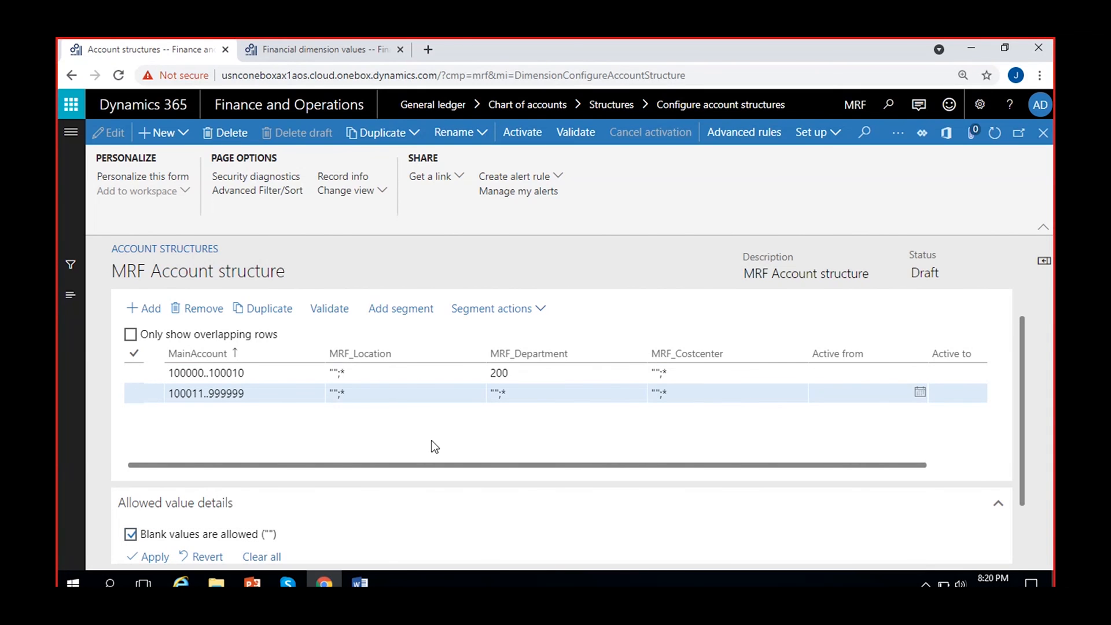
- Review the 100000..100010 row's allowed main account, location, department and cost center values against the 100011..999999 row
{"action": "left_click", "coordinate": [524, 373]}
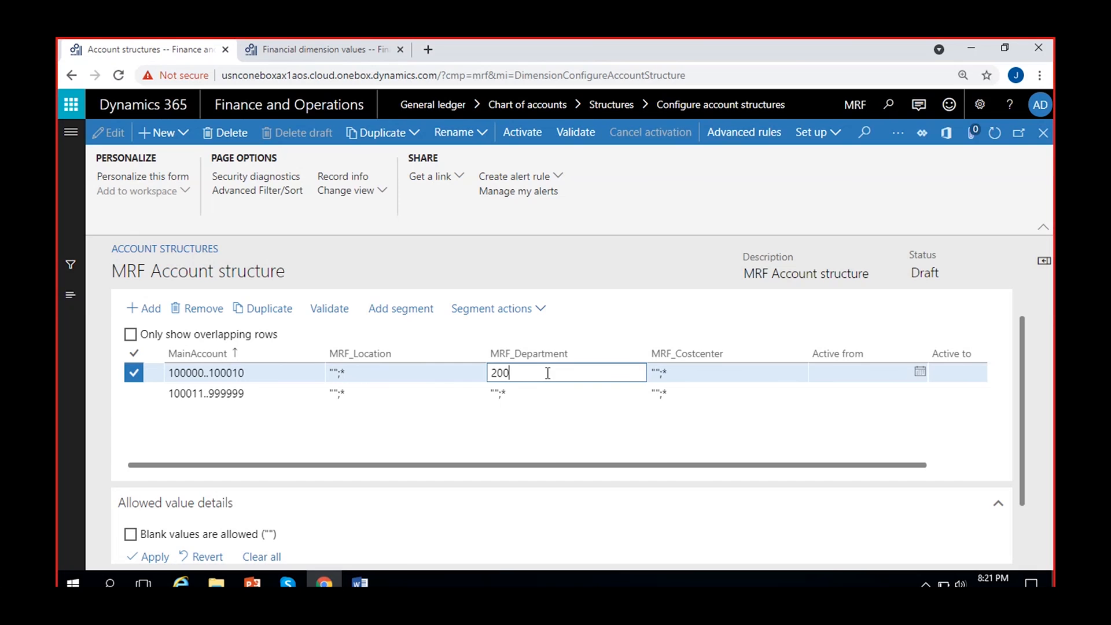
{"action": "left_click", "coordinate": [546, 412]}
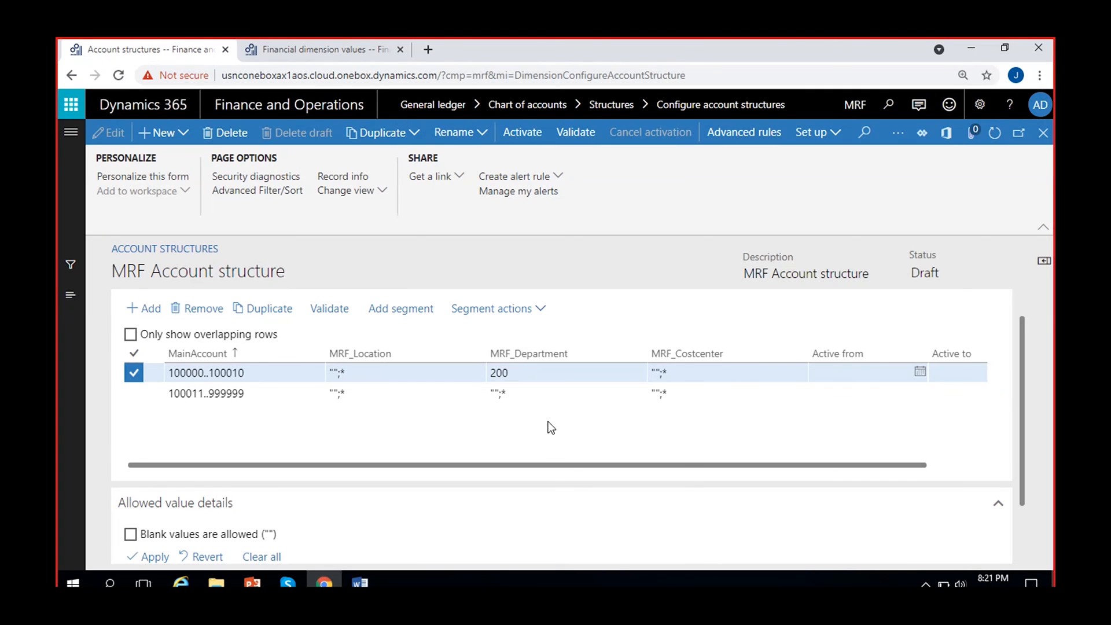
{"action": "left_click", "coordinate": [517, 372]}
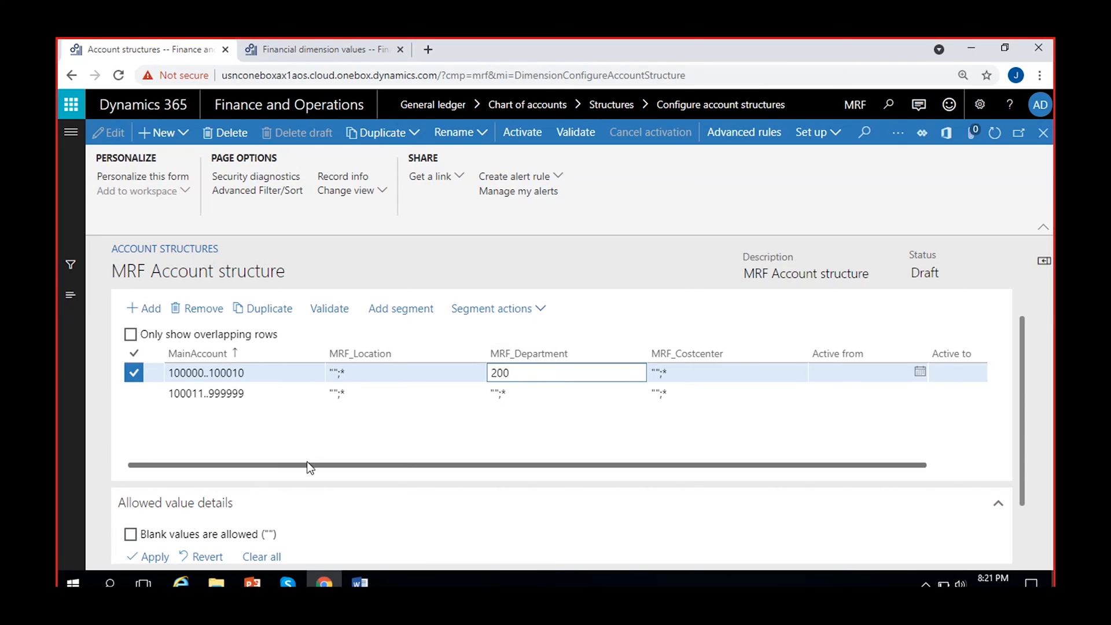
{"action": "left_click", "coordinate": [536, 416]}
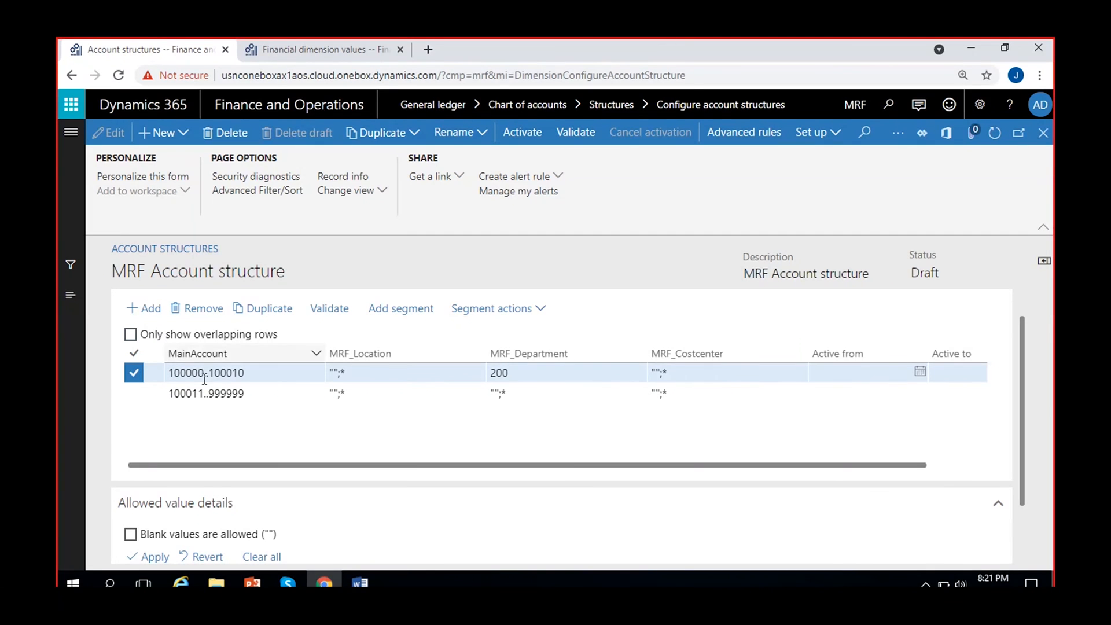
{"action": "left_click", "coordinate": [531, 373]}
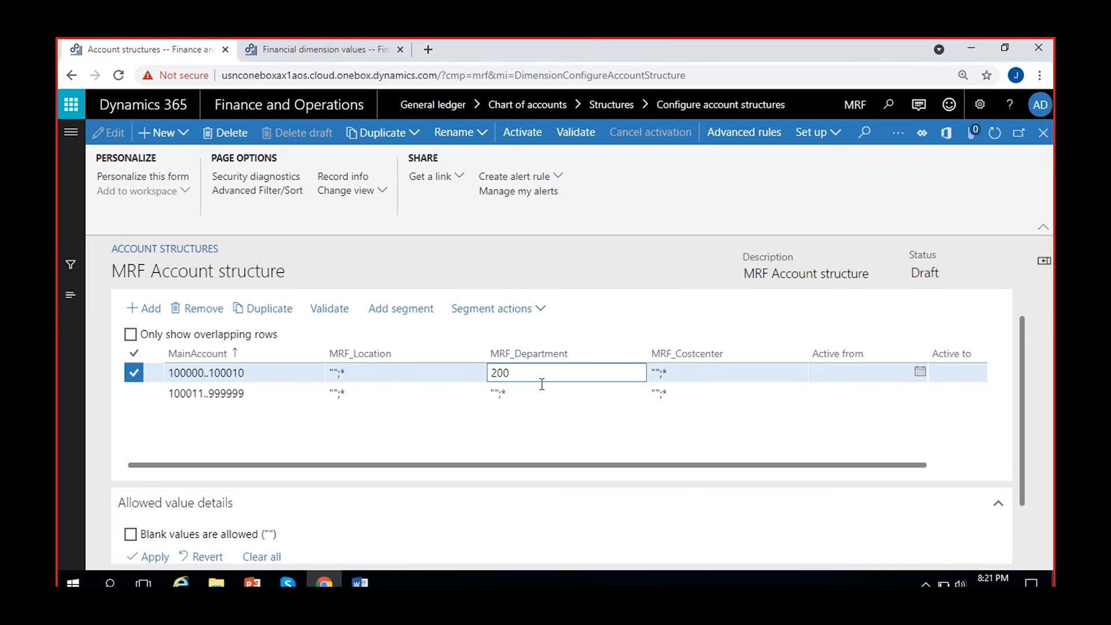
{"action": "left_click", "coordinate": [551, 415]}
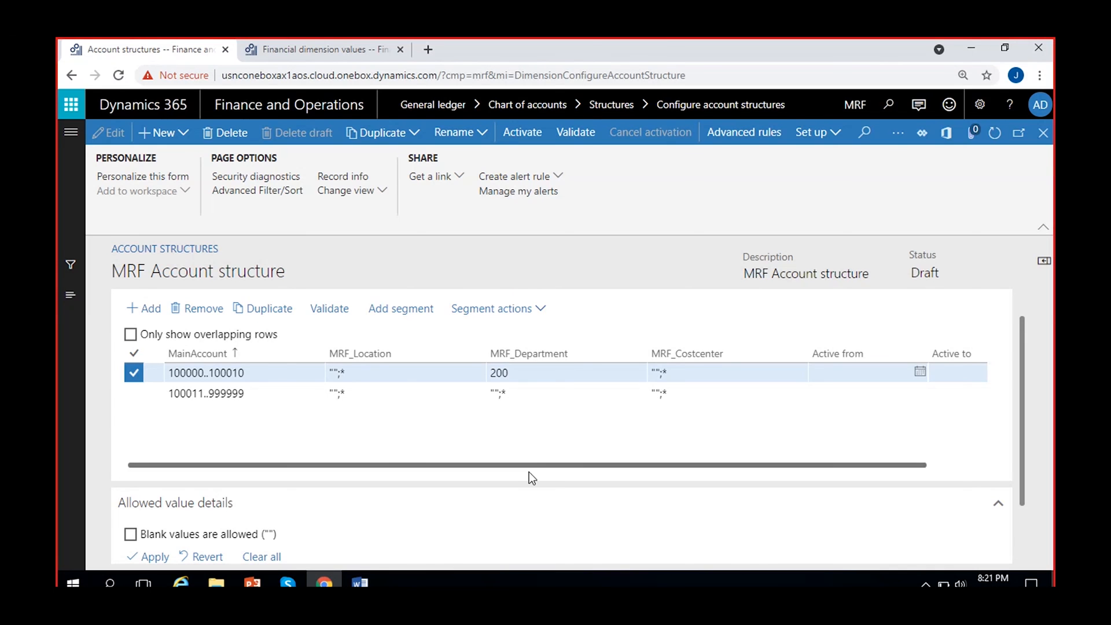
{"action": "left_click", "coordinate": [192, 373]}
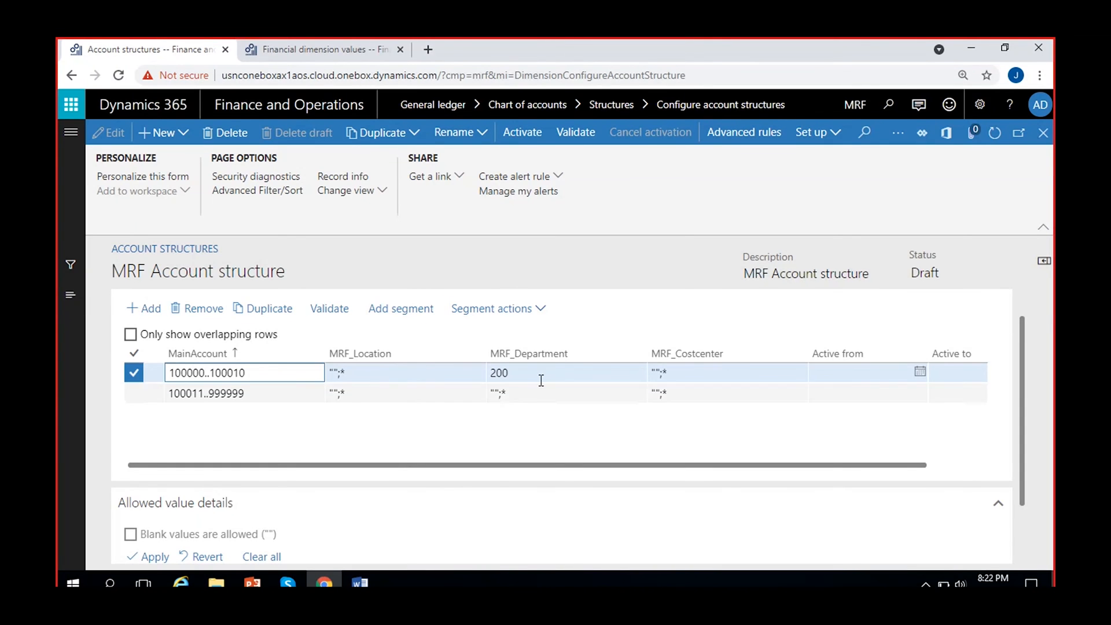
{"action": "left_click", "coordinate": [559, 373]}
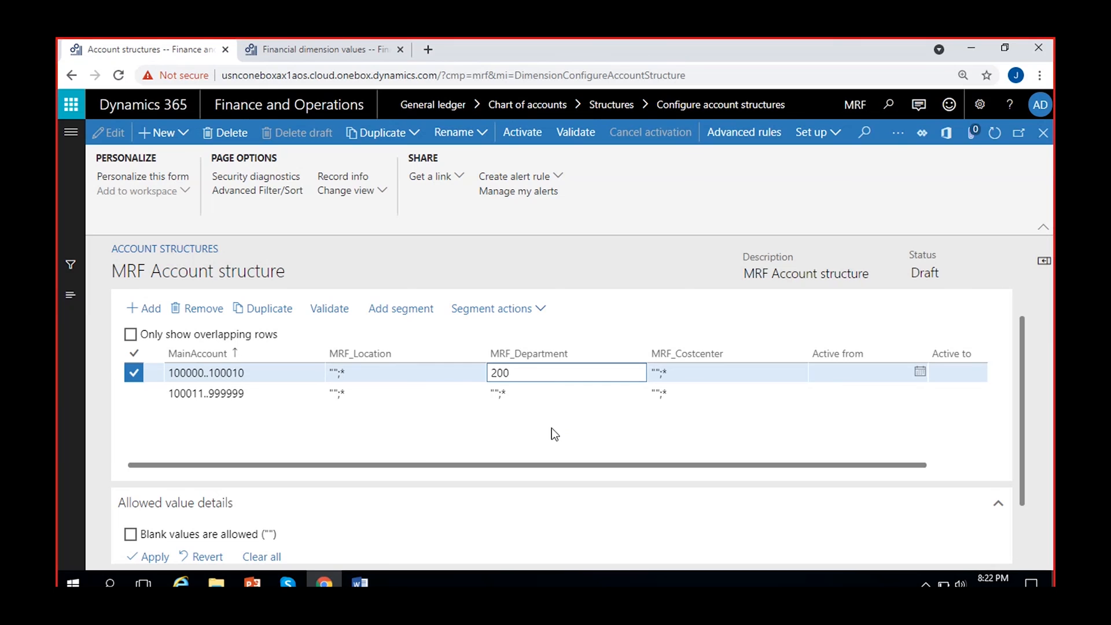
{"action": "left_click", "coordinate": [529, 426]}
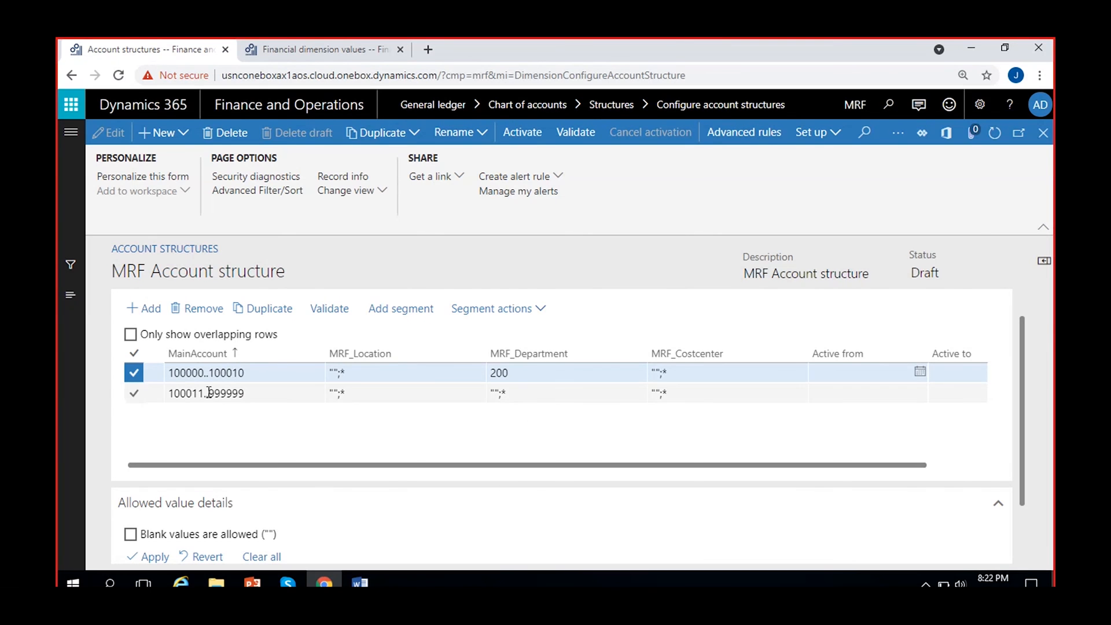
{"action": "left_click", "coordinate": [531, 373]}
{"action": "left_click", "coordinate": [693, 376]}
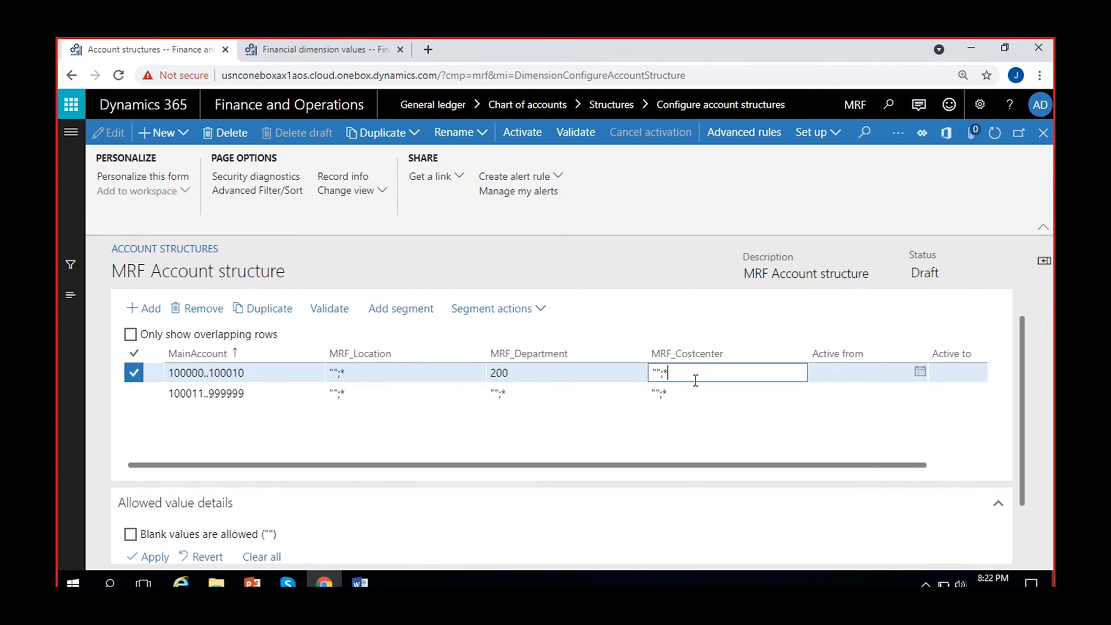
{"action": "left_click", "coordinate": [382, 379]}
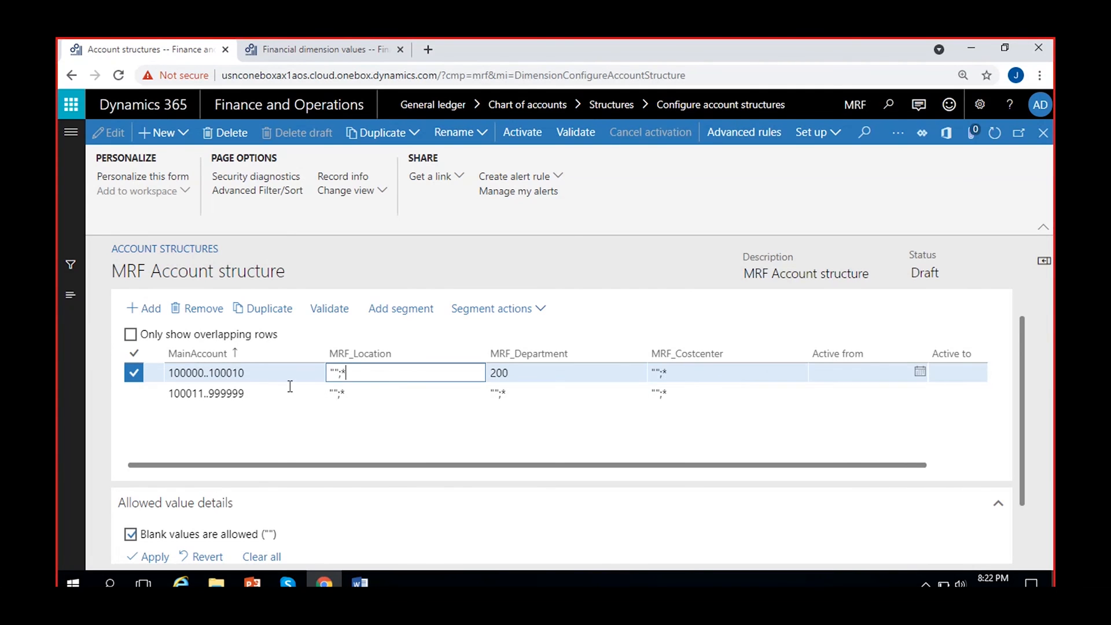
{"action": "left_click", "coordinate": [407, 450]}
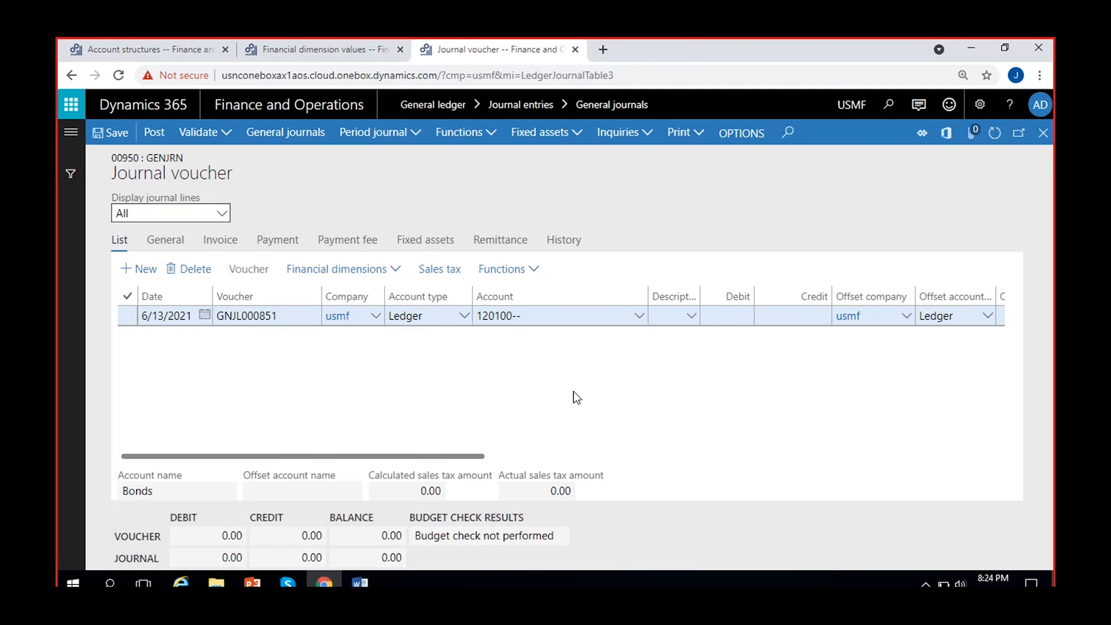
- Clear the ledger account entered on the USMF general journal voucher line
{"action": "left_click", "coordinate": [540, 320]}
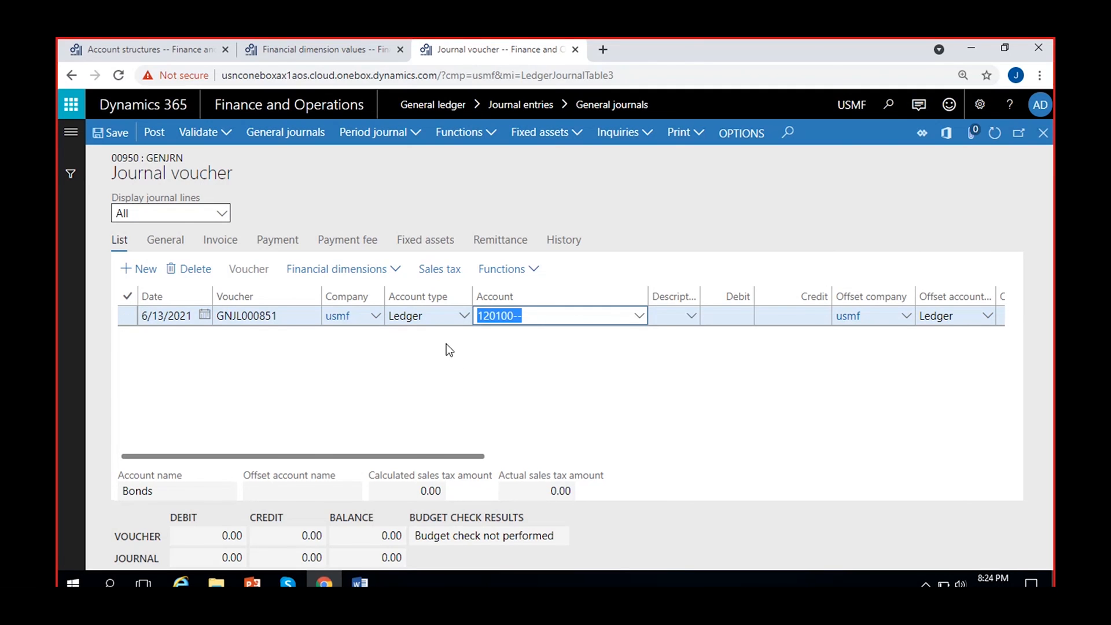
{"action": "key", "text": "BackSpace"}
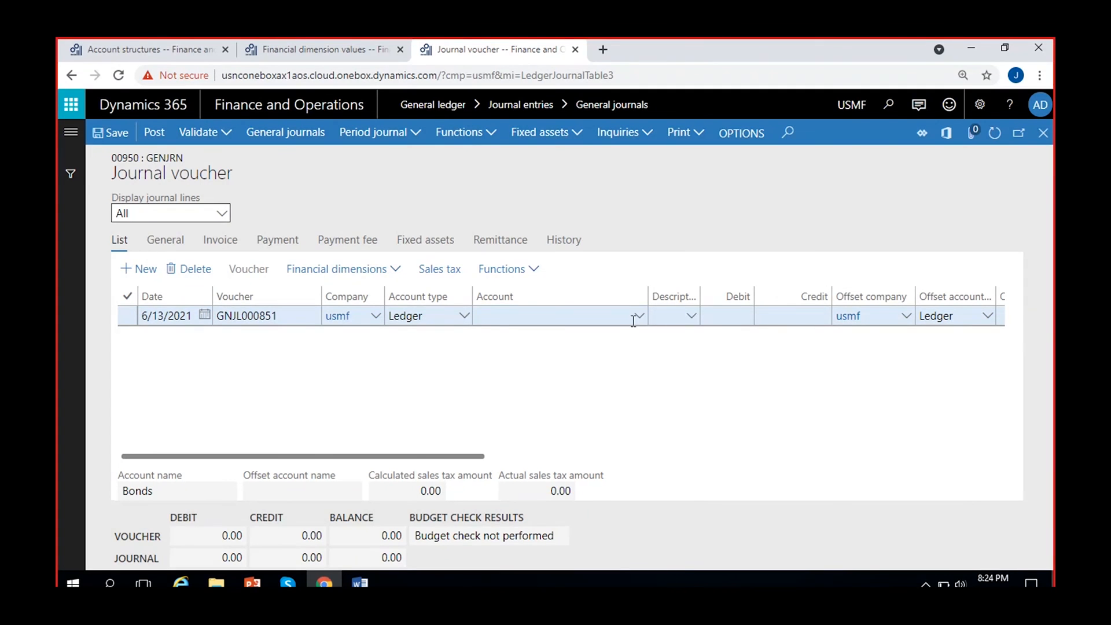
- Return to the MRF account structure and check the first row's main account range and allowed department
{"action": "left_click", "coordinate": [126, 51]}
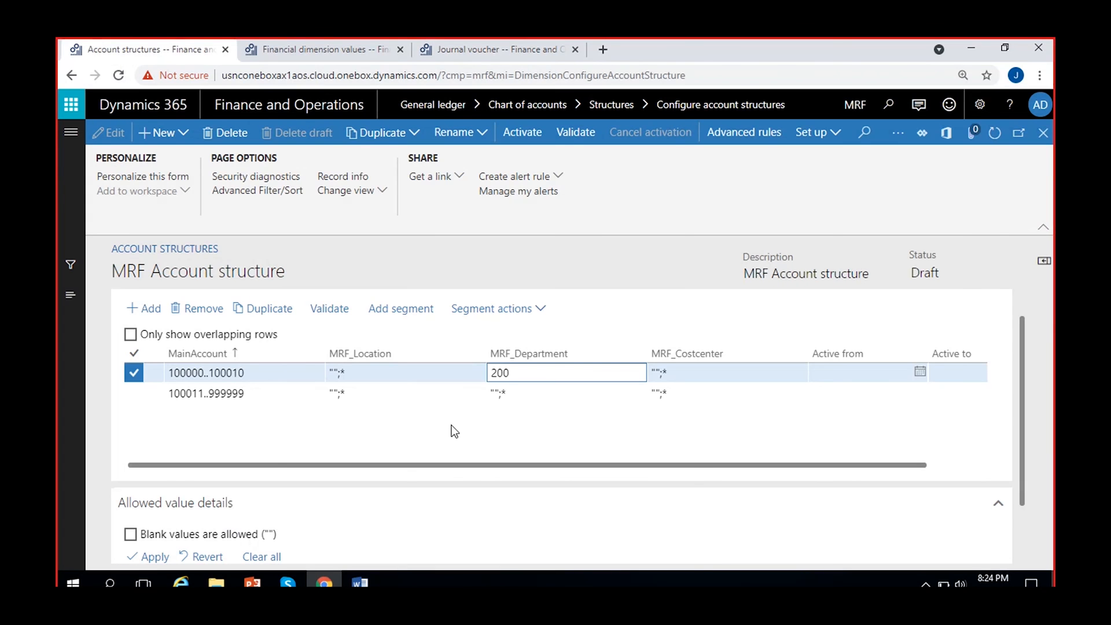
{"action": "left_click", "coordinate": [270, 376]}
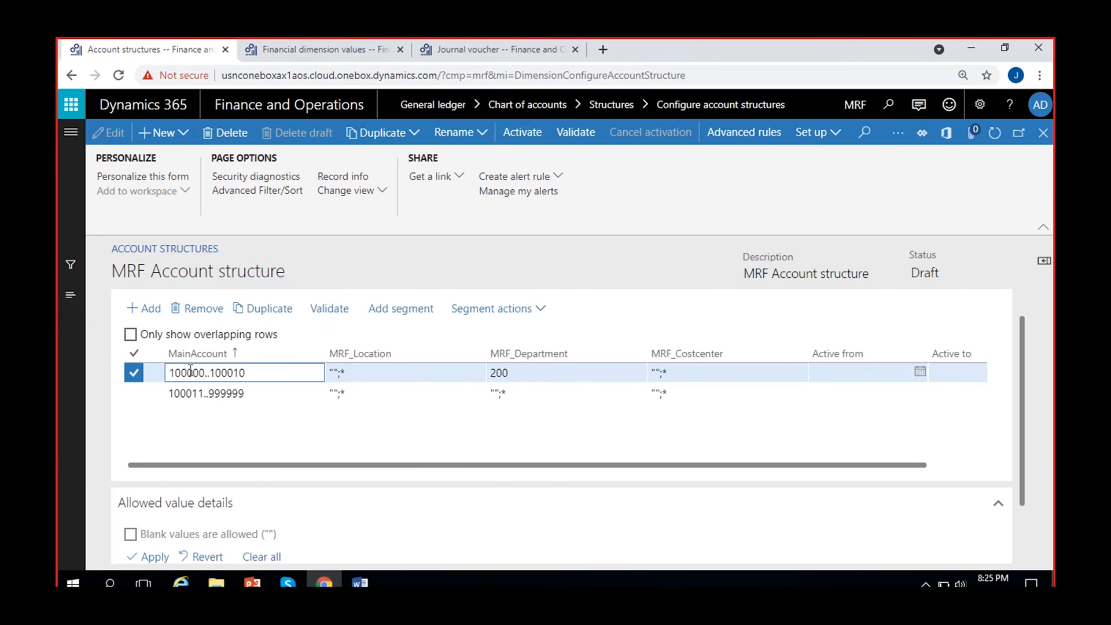
{"action": "left_click", "coordinate": [533, 370]}
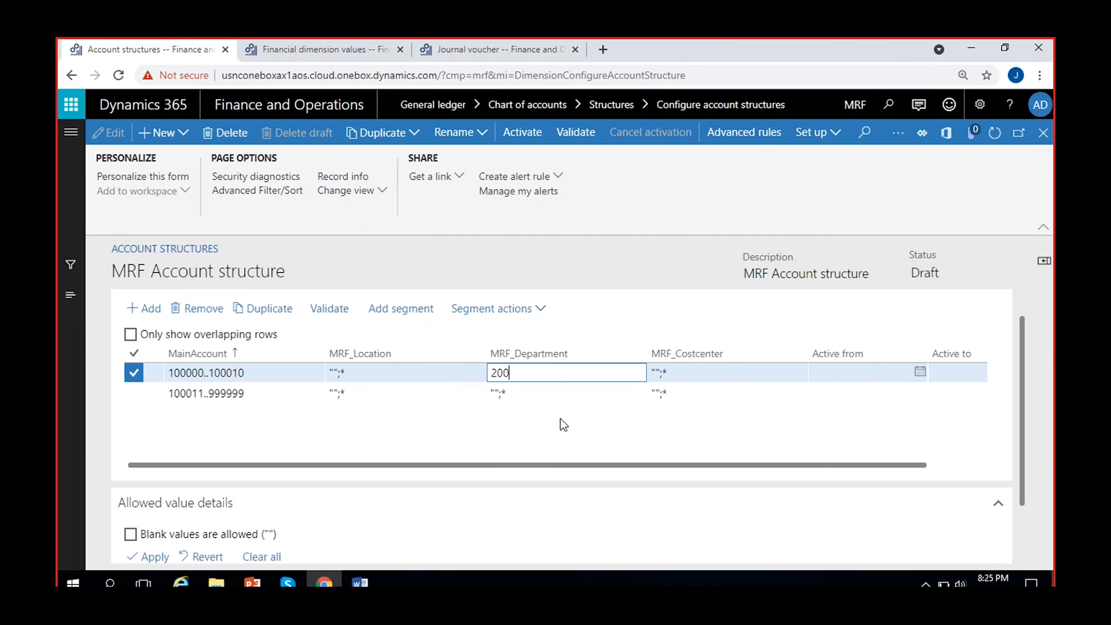
- Look up department value 200 in the MRF_Department financial dimension values
{"action": "left_click", "coordinate": [345, 51]}
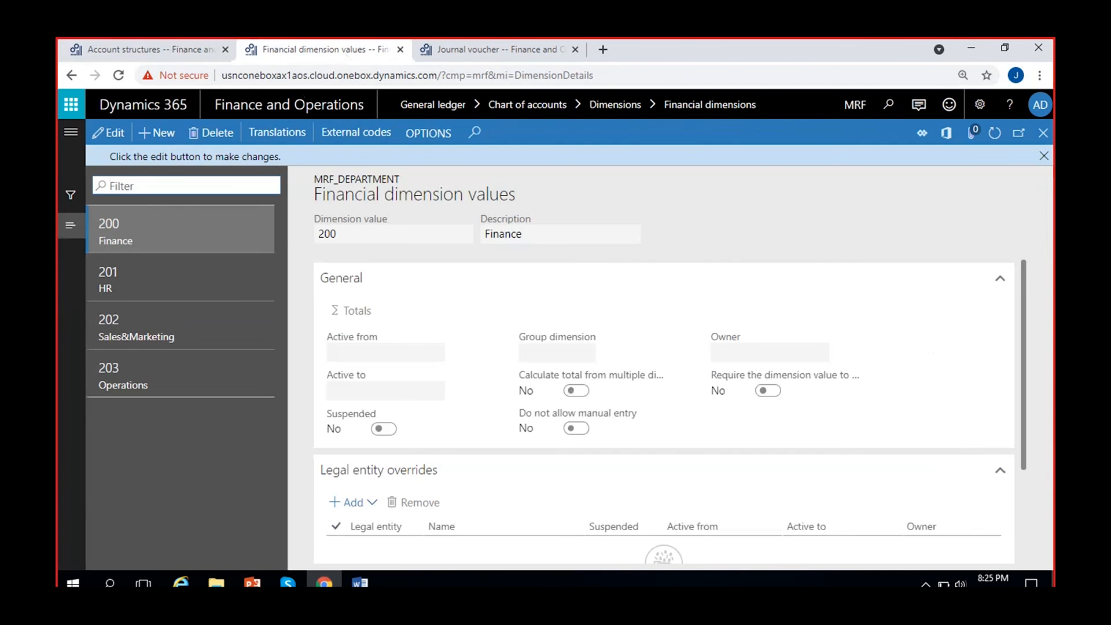
{"action": "left_click", "coordinate": [352, 234]}
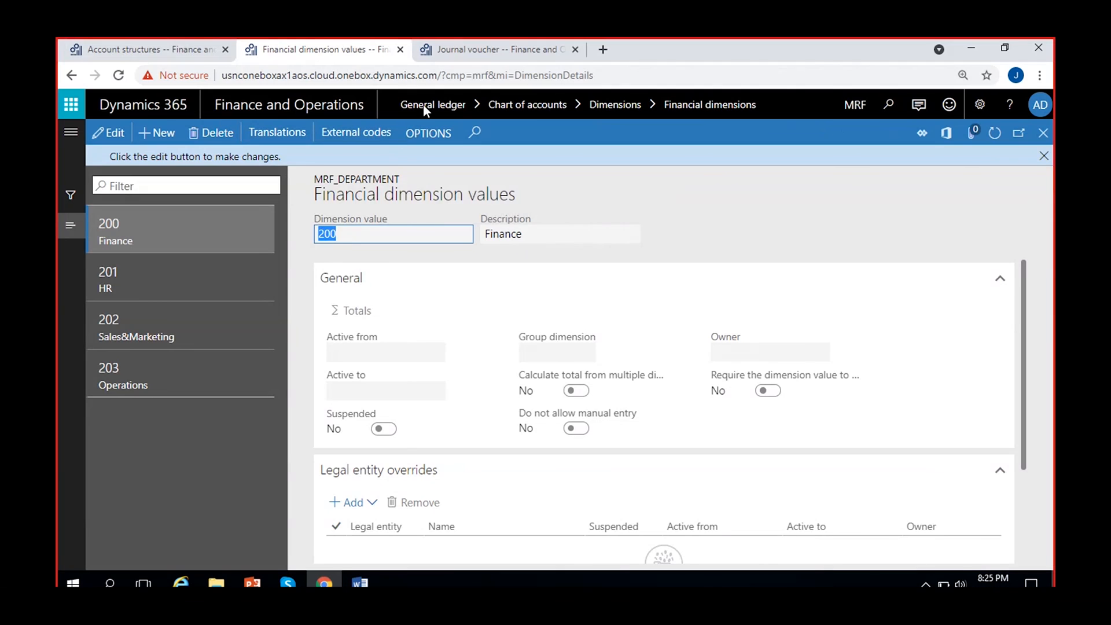
- Select main account 100011 on the USMF journal voucher line and browse the department values offered for it
{"action": "left_click", "coordinate": [474, 51]}
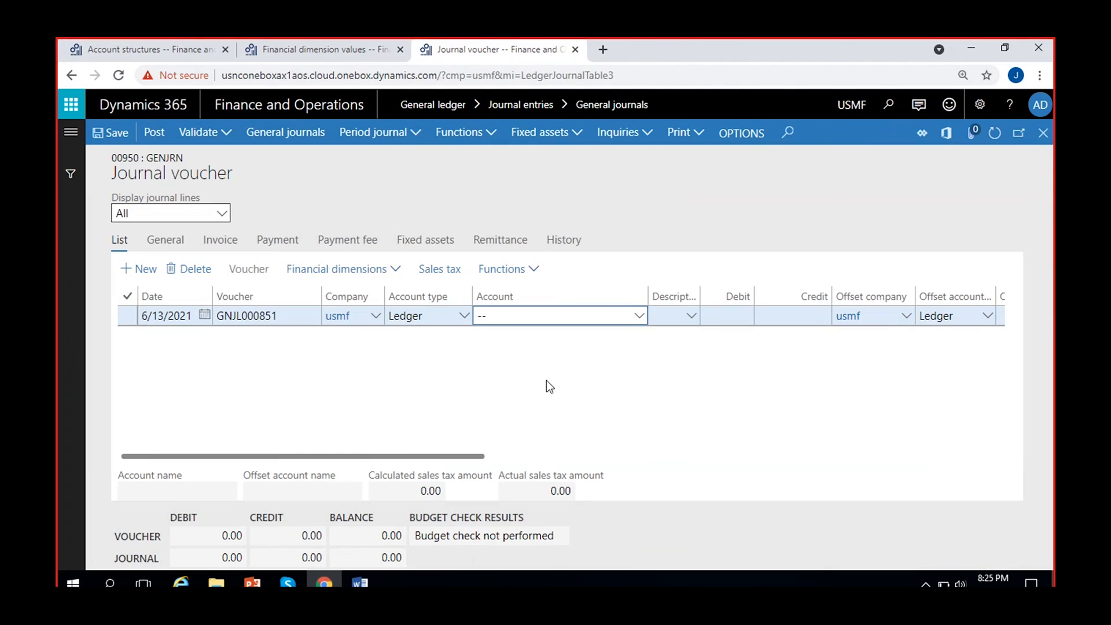
{"action": "left_click", "coordinate": [639, 318]}
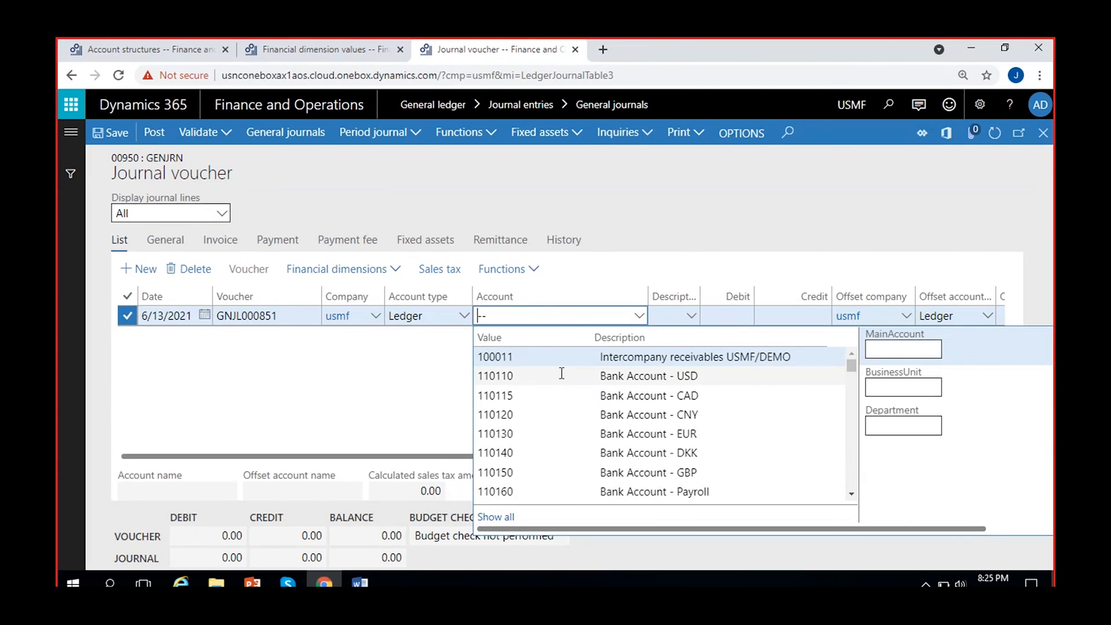
{"action": "left_click", "coordinate": [518, 357]}
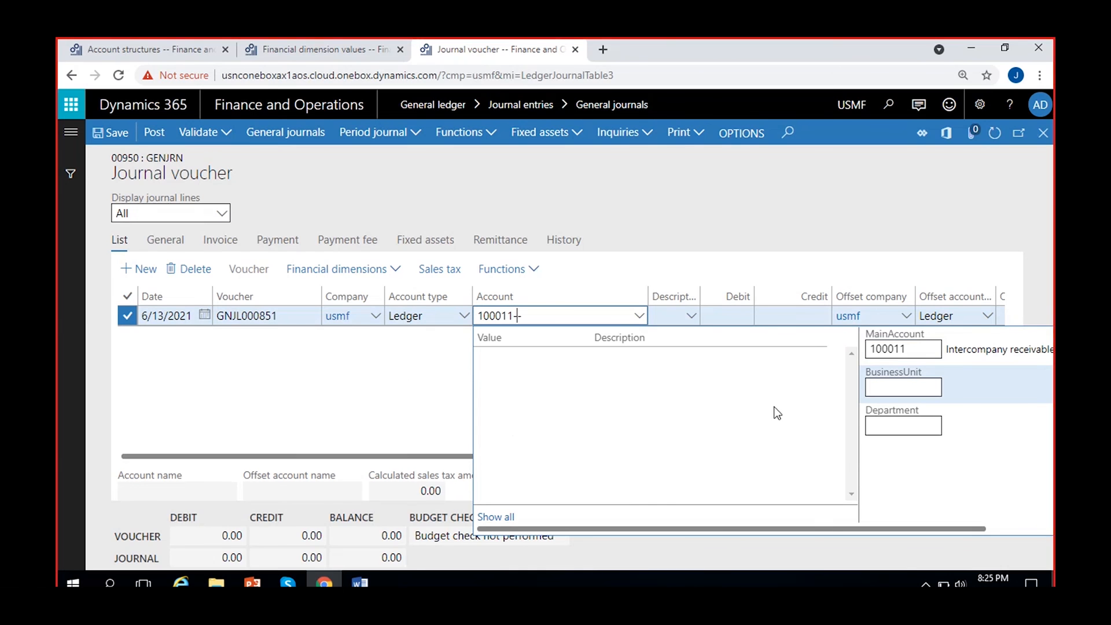
{"action": "left_click", "coordinate": [895, 424]}
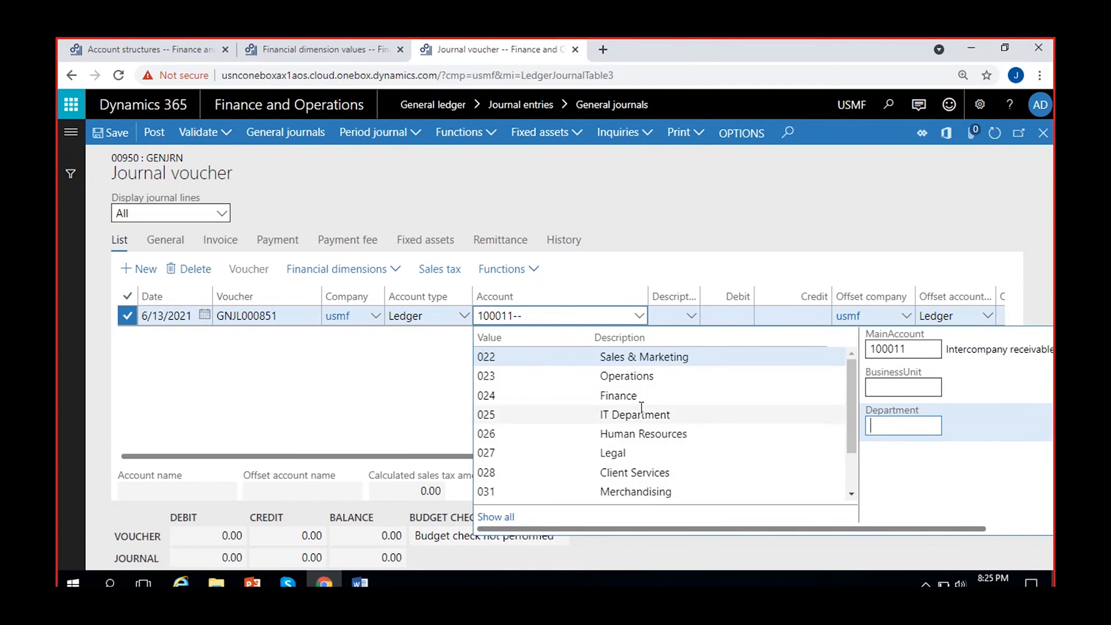
{"action": "scroll", "coordinate": [643, 377], "scroll_direction": "down", "scroll_amount": 1}
{"action": "scroll", "coordinate": [639, 414], "scroll_direction": "up", "scroll_amount": 1}
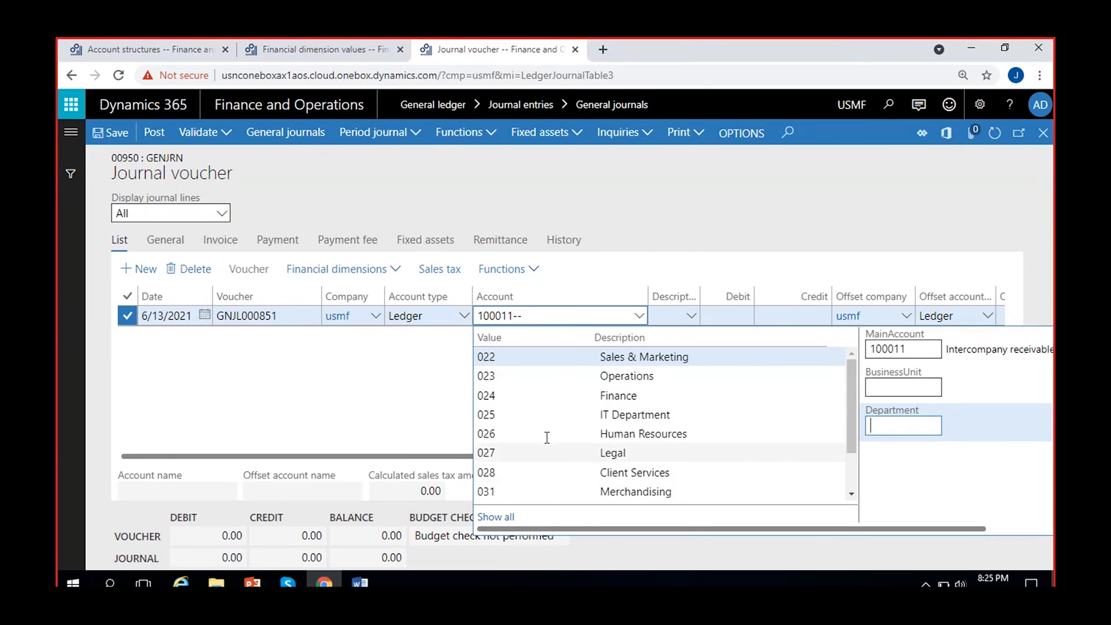
- Compare the journal voucher's account entry with the first row's main account range and allowed department in the MRF account structure
{"action": "left_click", "coordinate": [193, 48]}
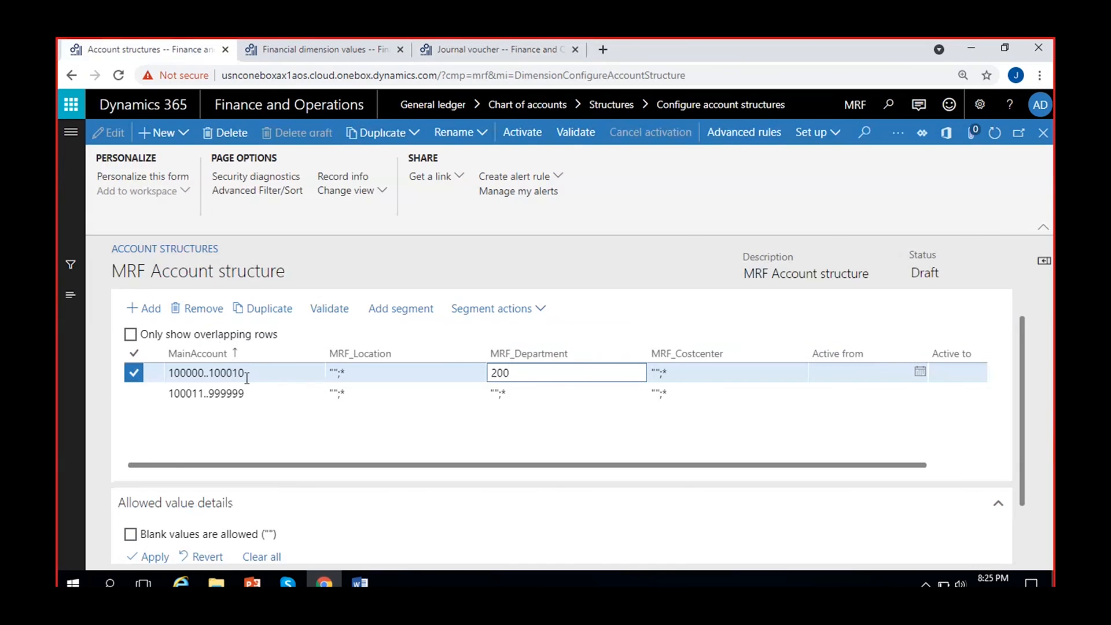
{"action": "left_click", "coordinate": [505, 45]}
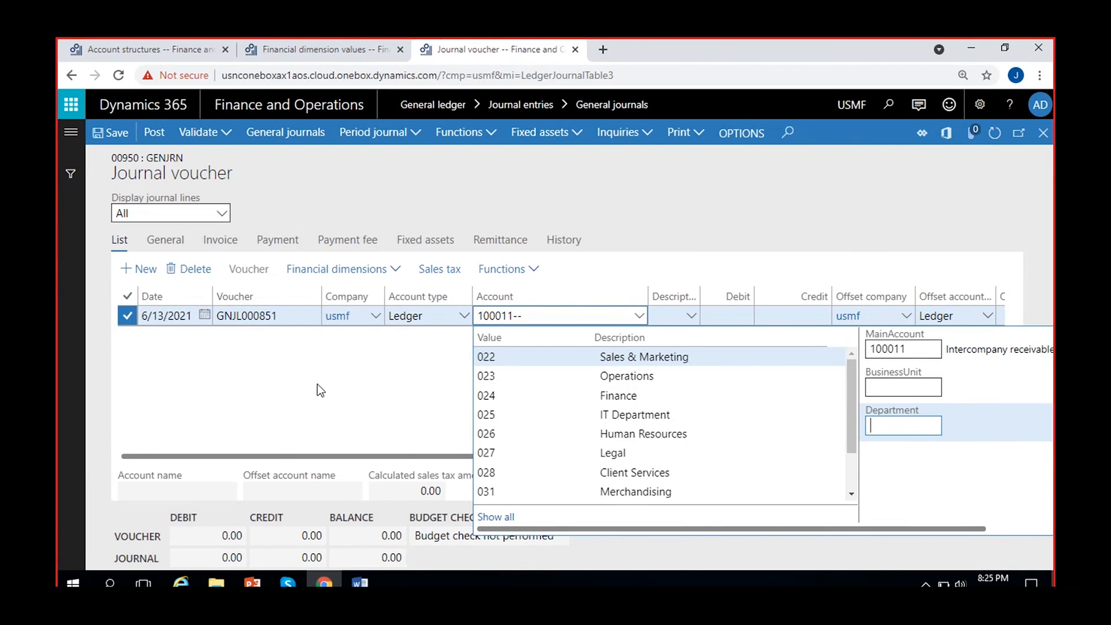
{"action": "left_click", "coordinate": [362, 392]}
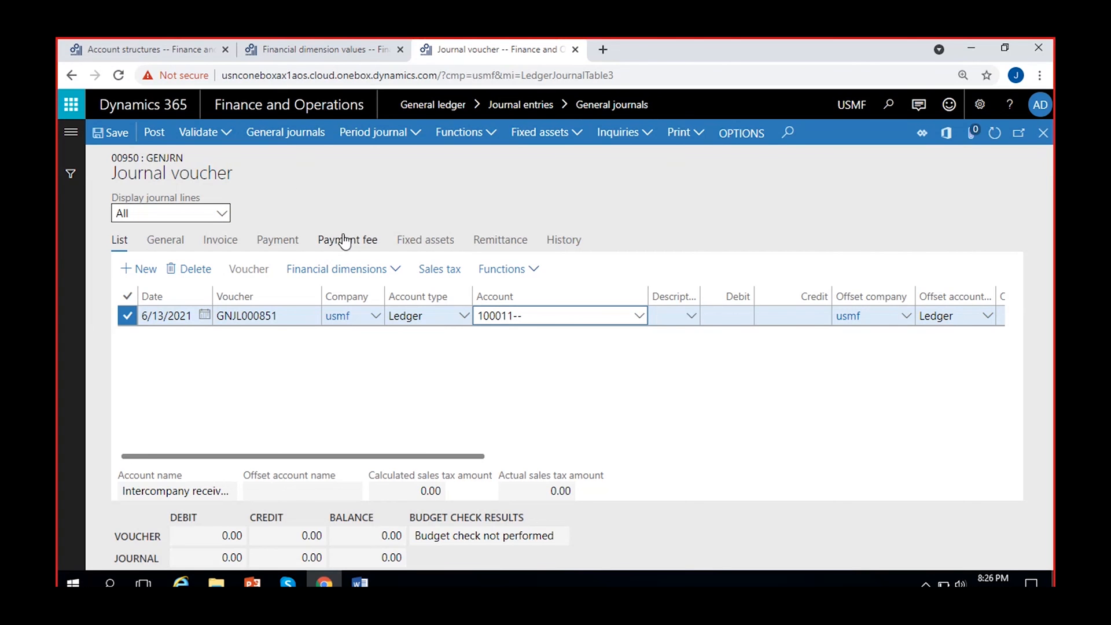
{"action": "left_click", "coordinate": [164, 52]}
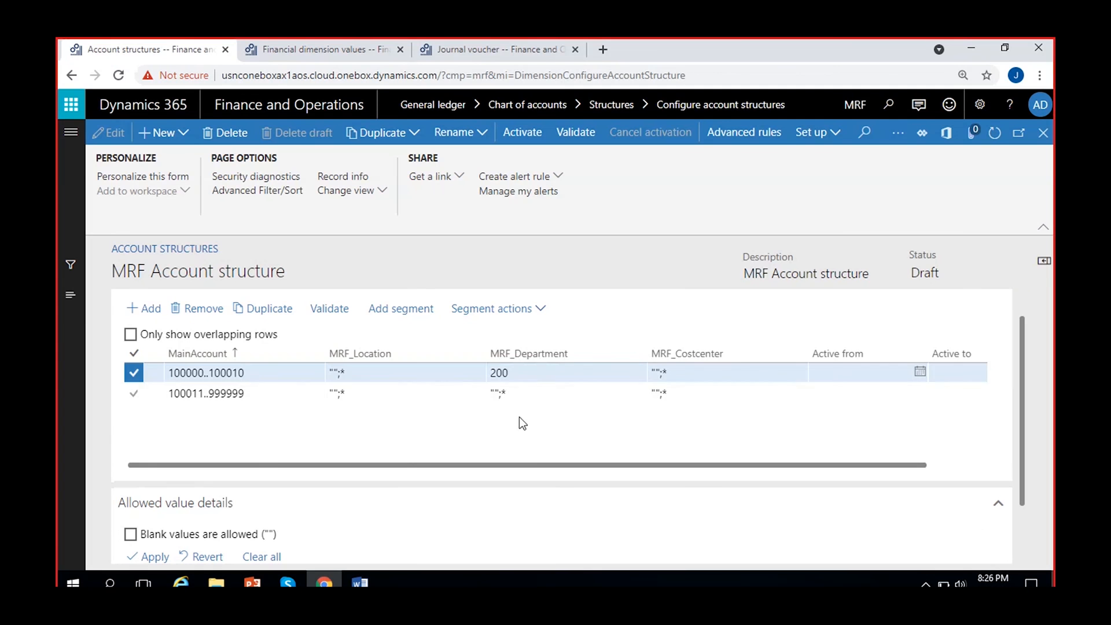
{"action": "left_click", "coordinate": [551, 376]}
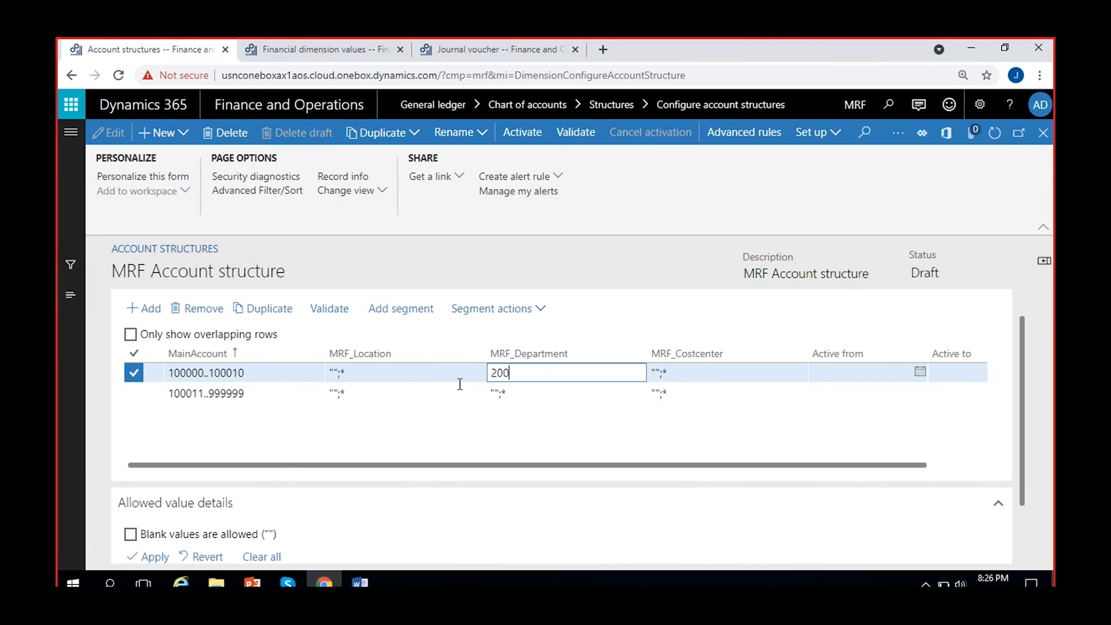
{"action": "left_click", "coordinate": [467, 440]}
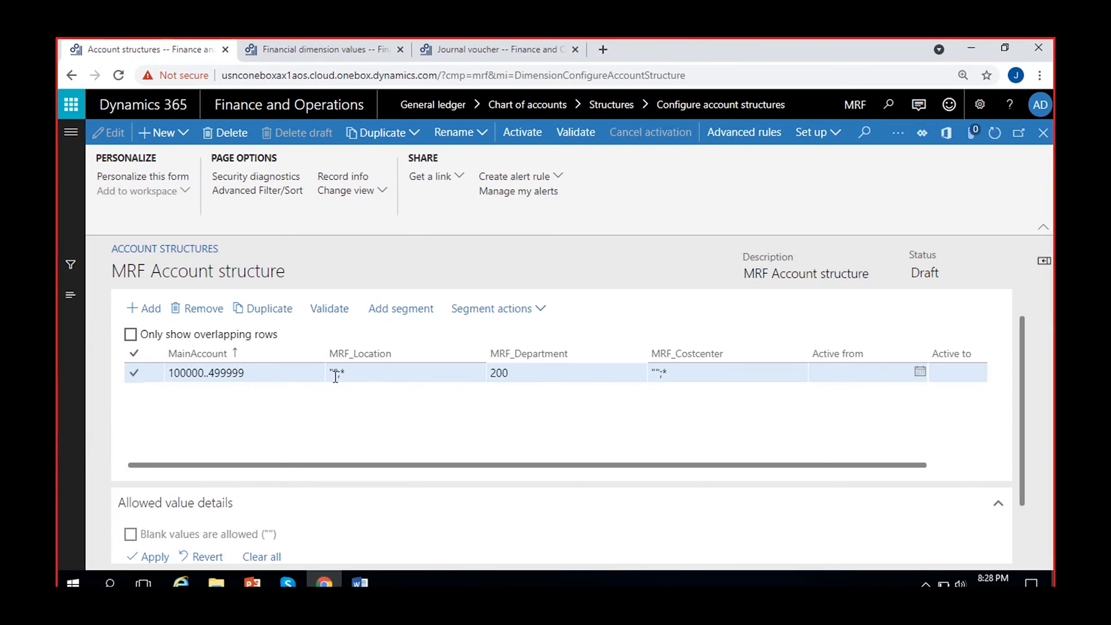
- Add a row to the MRF account structure for main accounts 500000..799999
{"action": "left_click", "coordinate": [144, 308]}
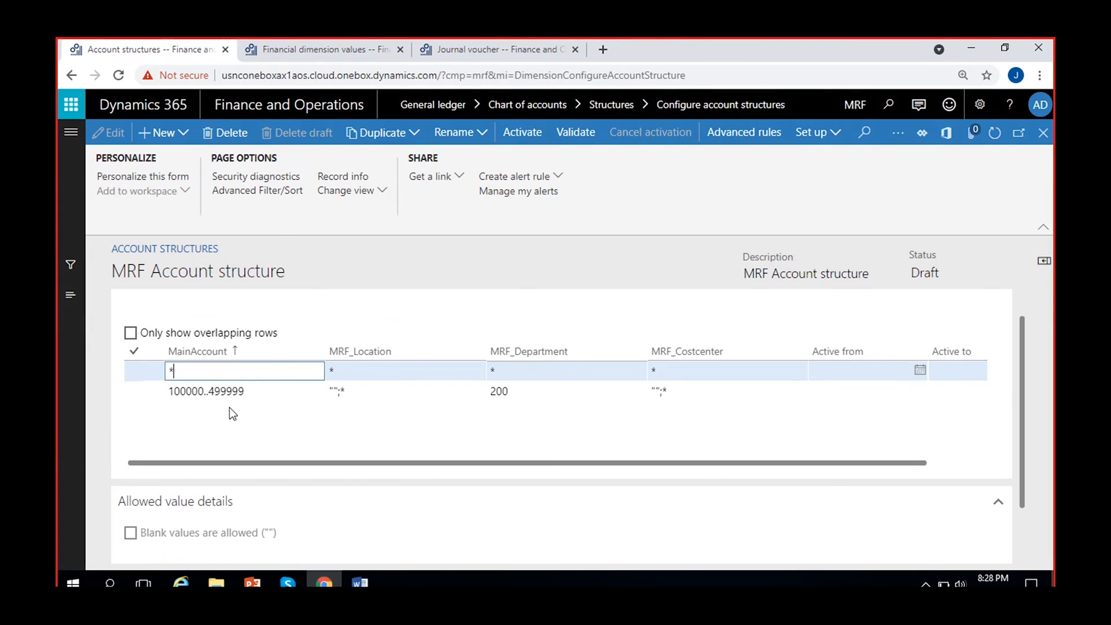
{"action": "key", "text": "BackSpace"}
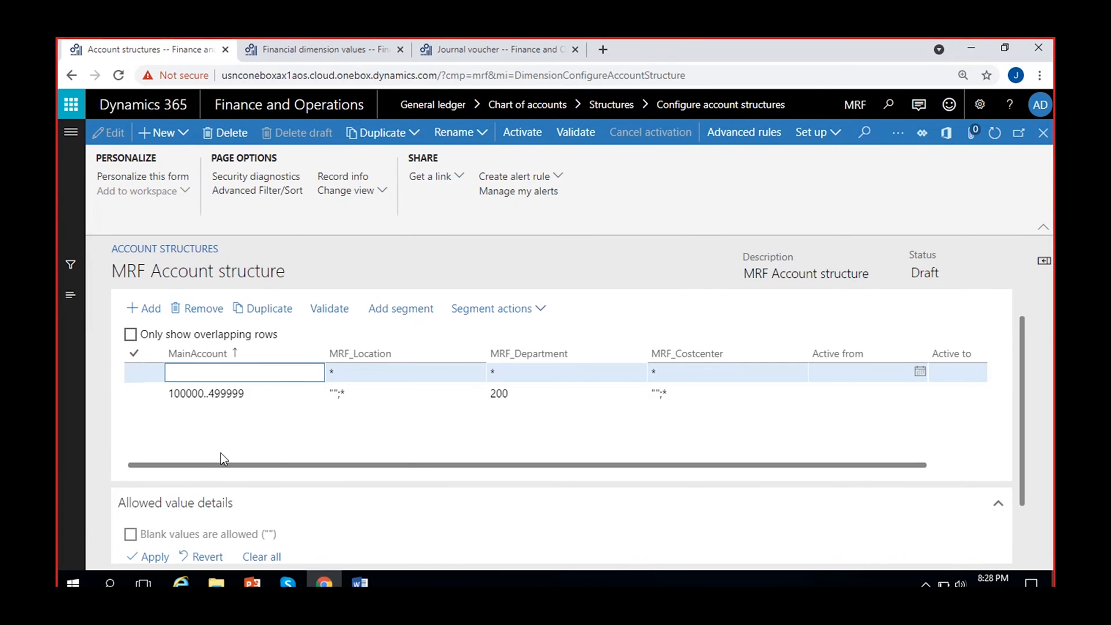
{"action": "type", "text": "5"}
{"action": "type", "text": "00000.."}
{"action": "type", "text": "799999"}
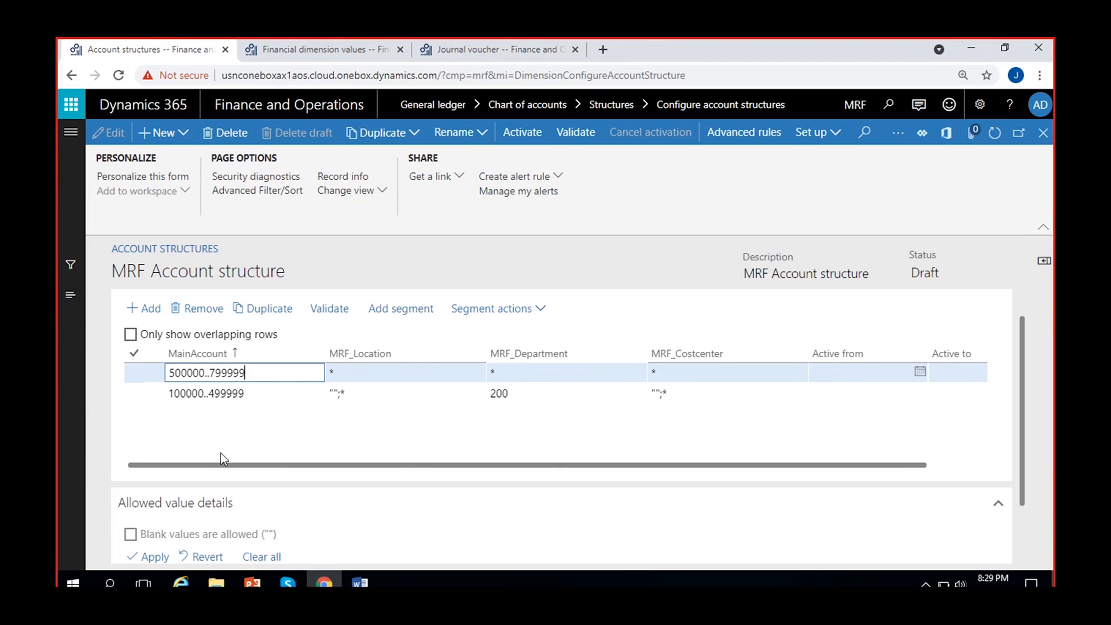
{"action": "left_click", "coordinate": [189, 372]}
{"action": "left_click", "coordinate": [371, 370]}
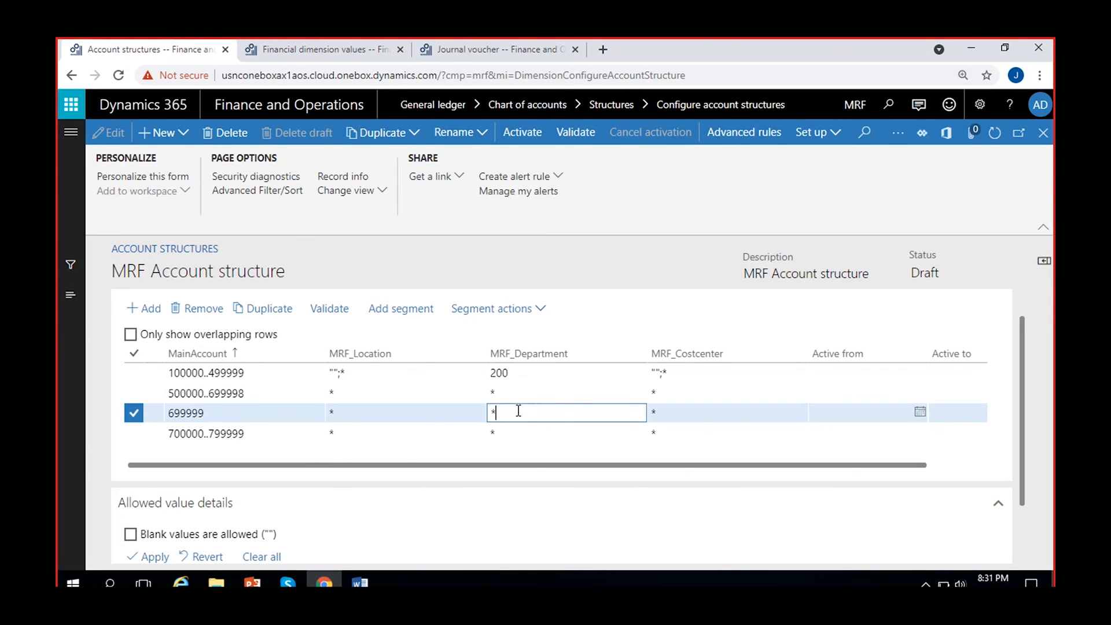
- Restrict MRF_Department to 201 in the 699999 row, checking the value against the department dimension values
{"action": "key", "text": "BackSpace"}
{"action": "type", "text": "201"}
{"action": "left_click", "coordinate": [320, 50]}
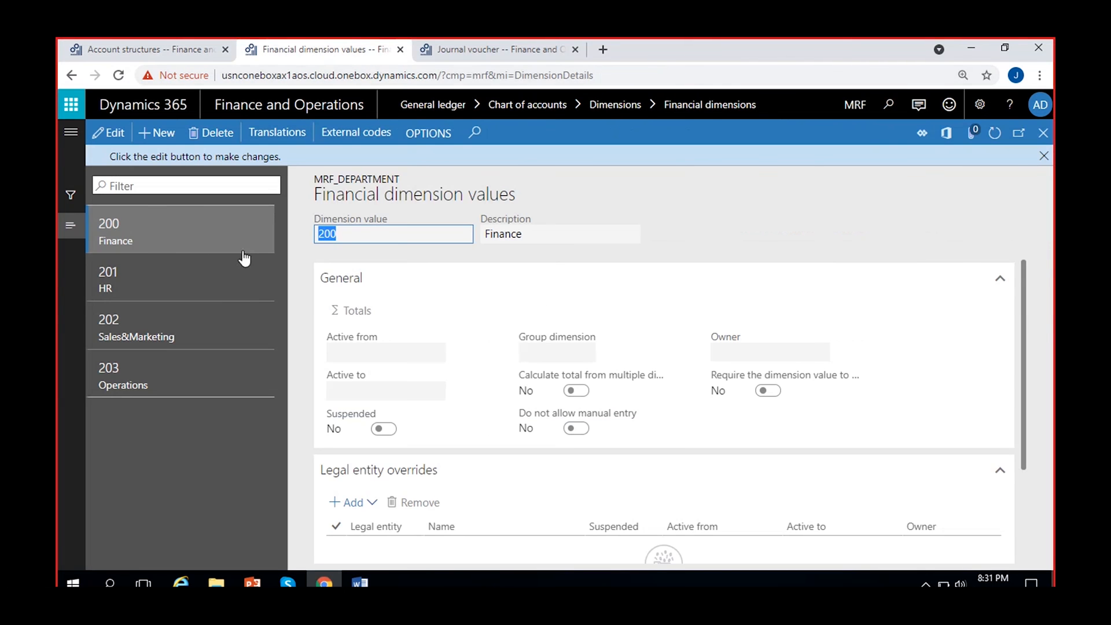
{"action": "left_click", "coordinate": [151, 48]}
{"action": "left_click", "coordinate": [528, 452]}
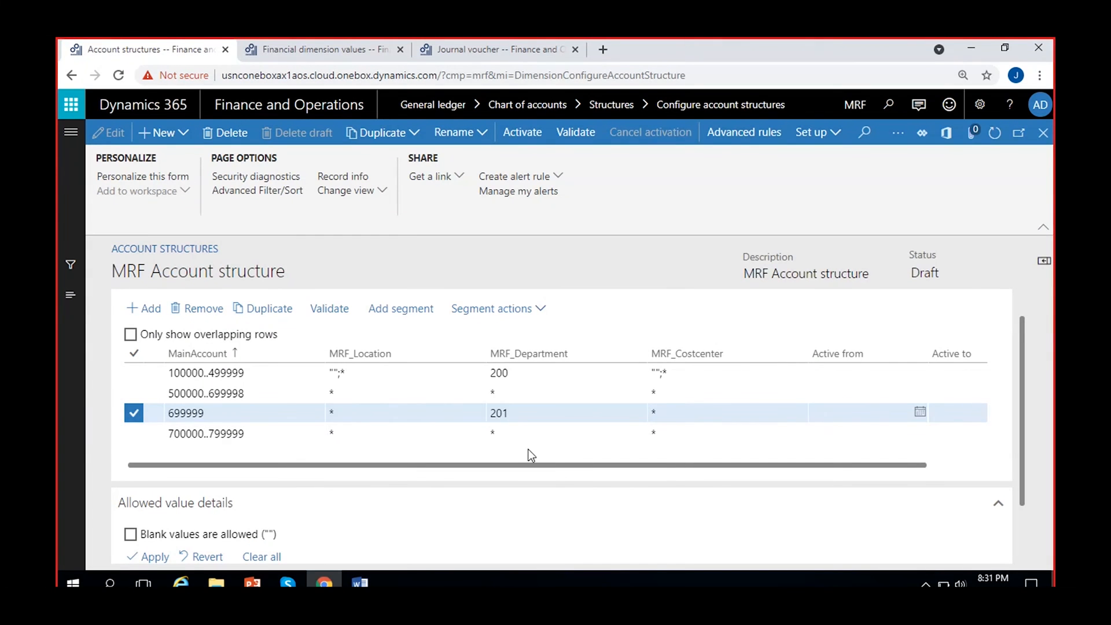
- Check the 699999 row's main account and its allowed department
{"action": "left_click", "coordinate": [250, 418]}
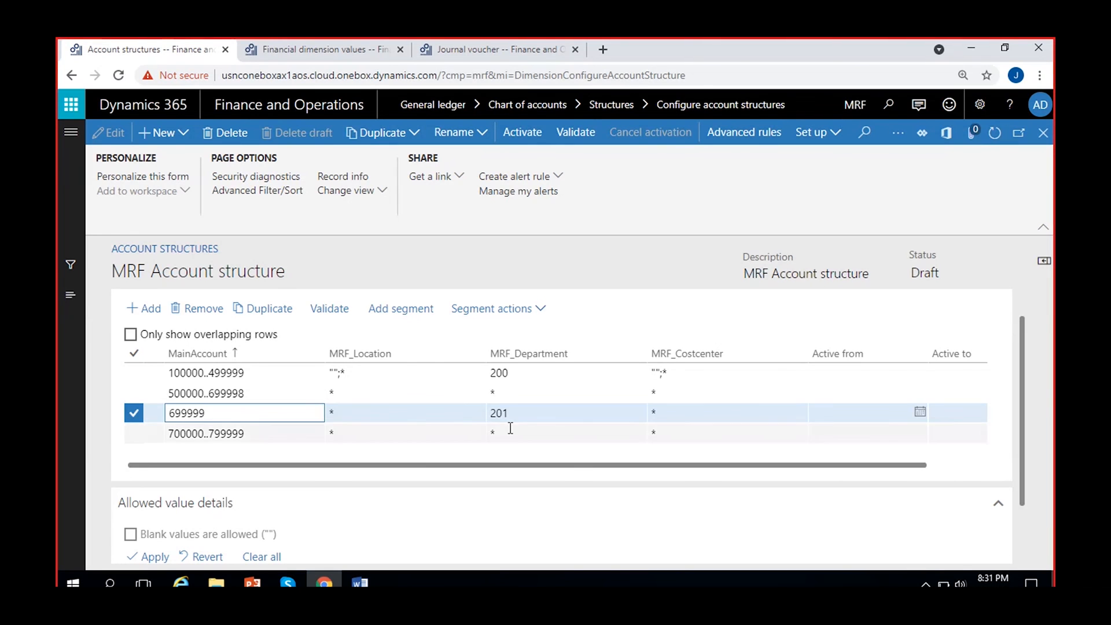
{"action": "left_click", "coordinate": [531, 418]}
{"action": "left_click", "coordinate": [531, 451]}
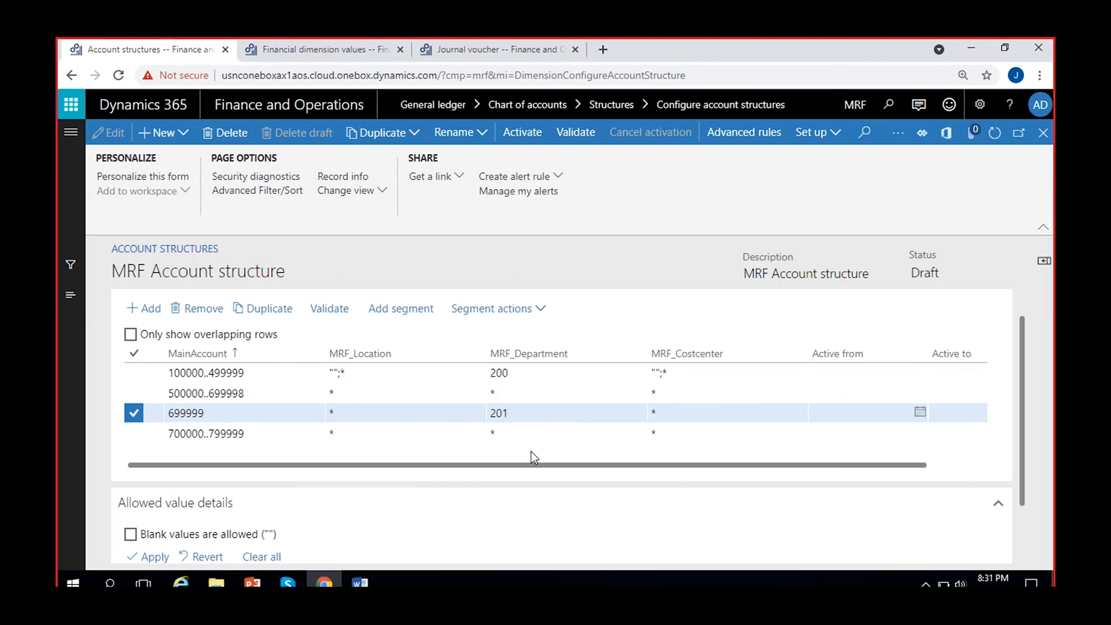
{"action": "left_click", "coordinate": [577, 412]}
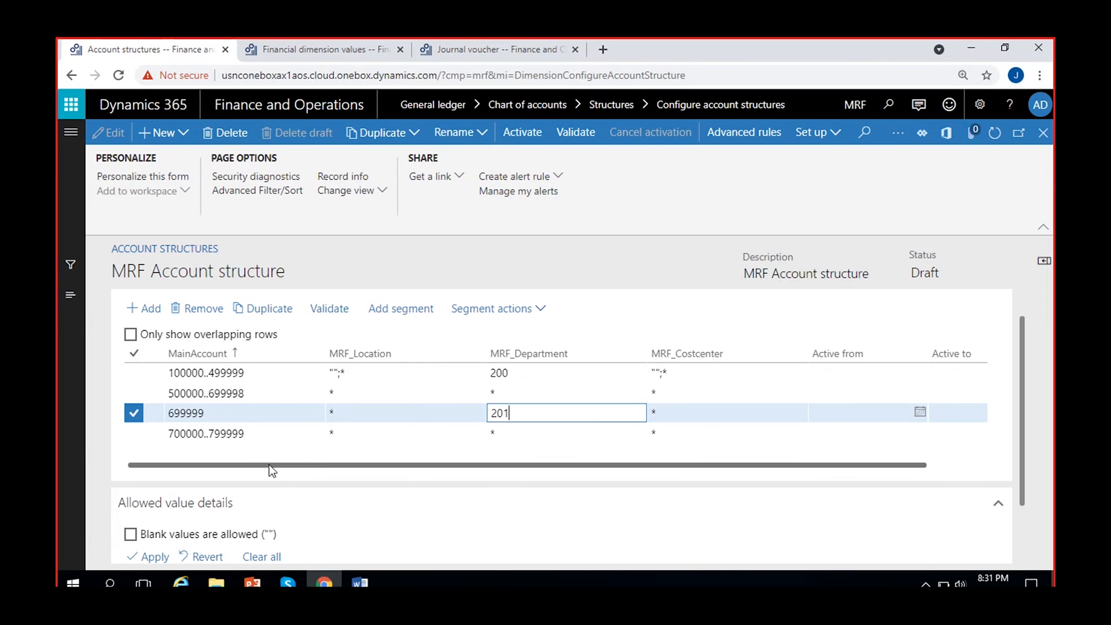
{"action": "left_click", "coordinate": [251, 443]}
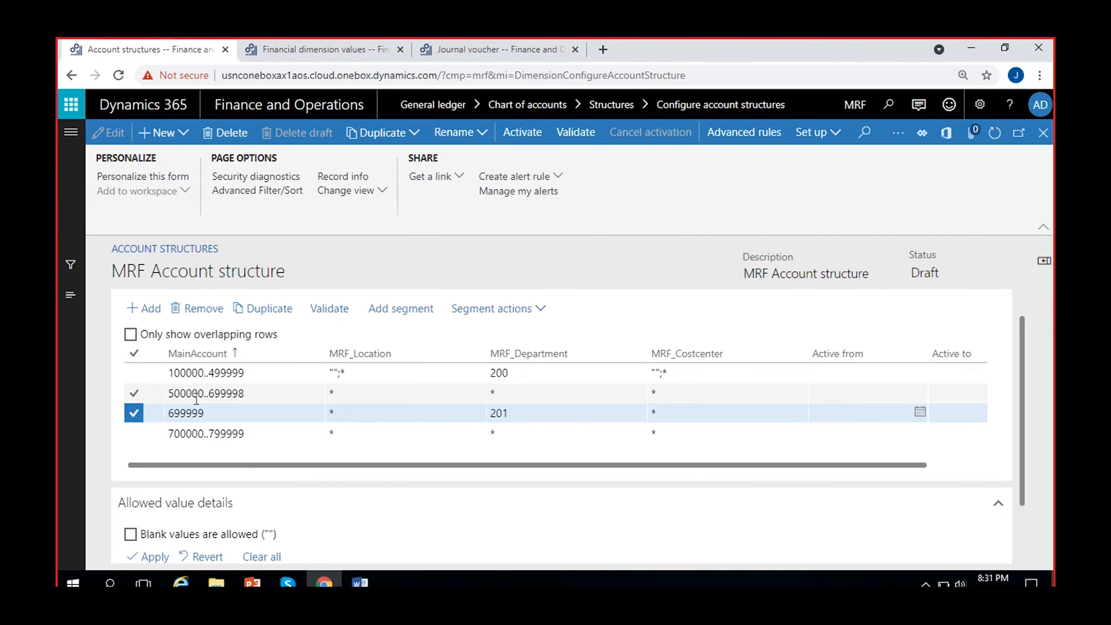
- Review the main account ranges and allowed dimension values of the 500000..699998, 699999 and 700000..799999 rows
{"action": "left_click", "coordinate": [170, 393]}
{"action": "left_click_drag", "start_coordinate": [169, 393], "coordinate": [257, 393]}
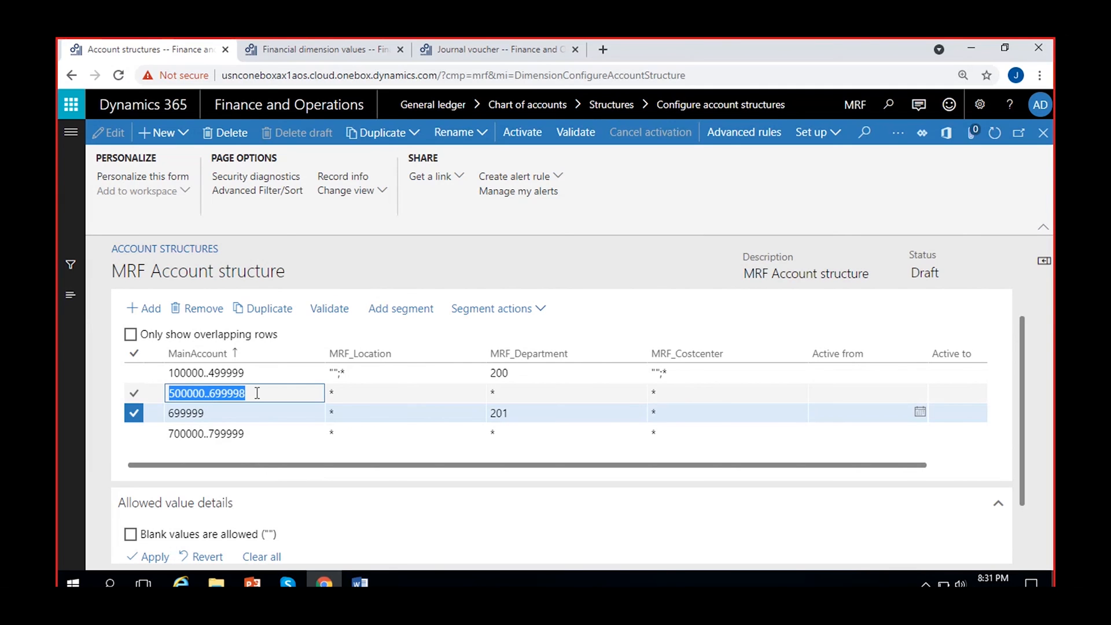
{"action": "left_click", "coordinate": [258, 393]}
{"action": "left_click", "coordinate": [517, 391]}
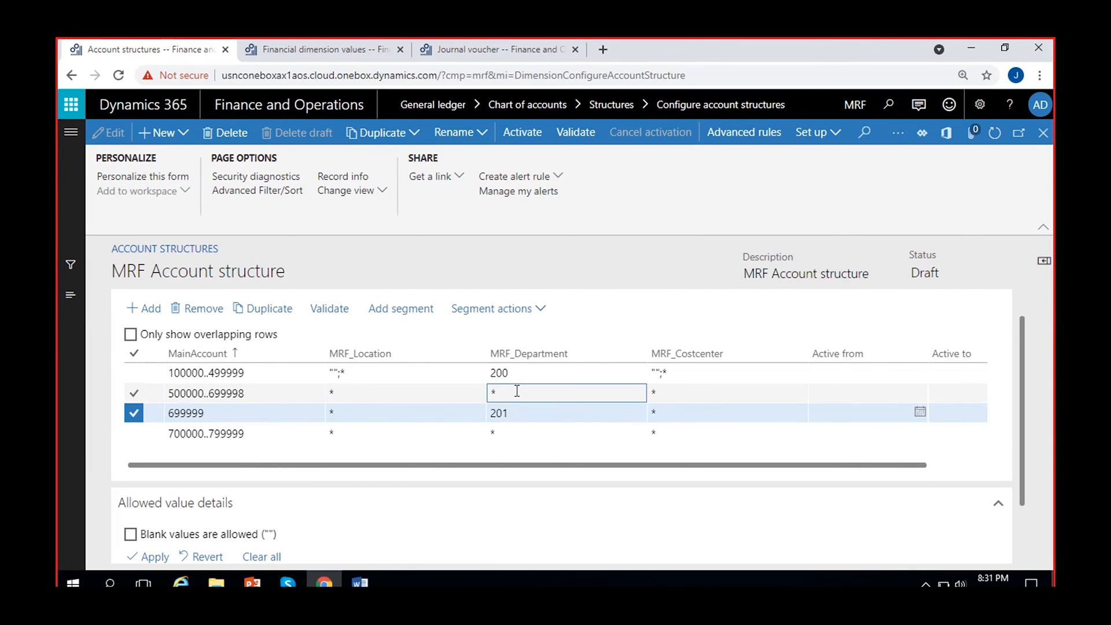
{"action": "left_click", "coordinate": [297, 414]}
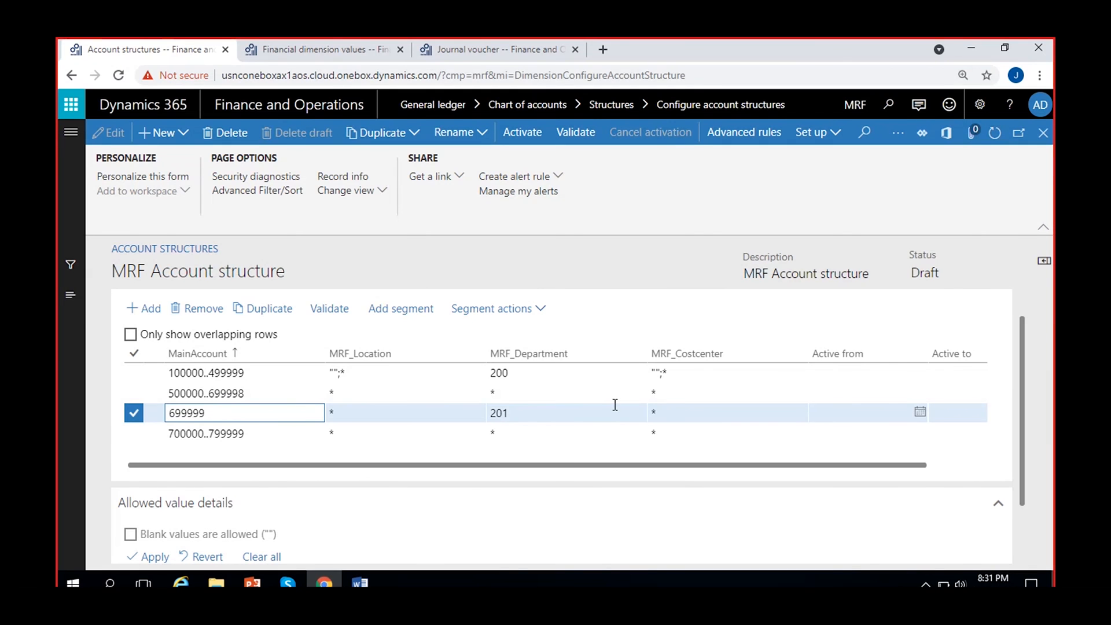
{"action": "left_click", "coordinate": [276, 432]}
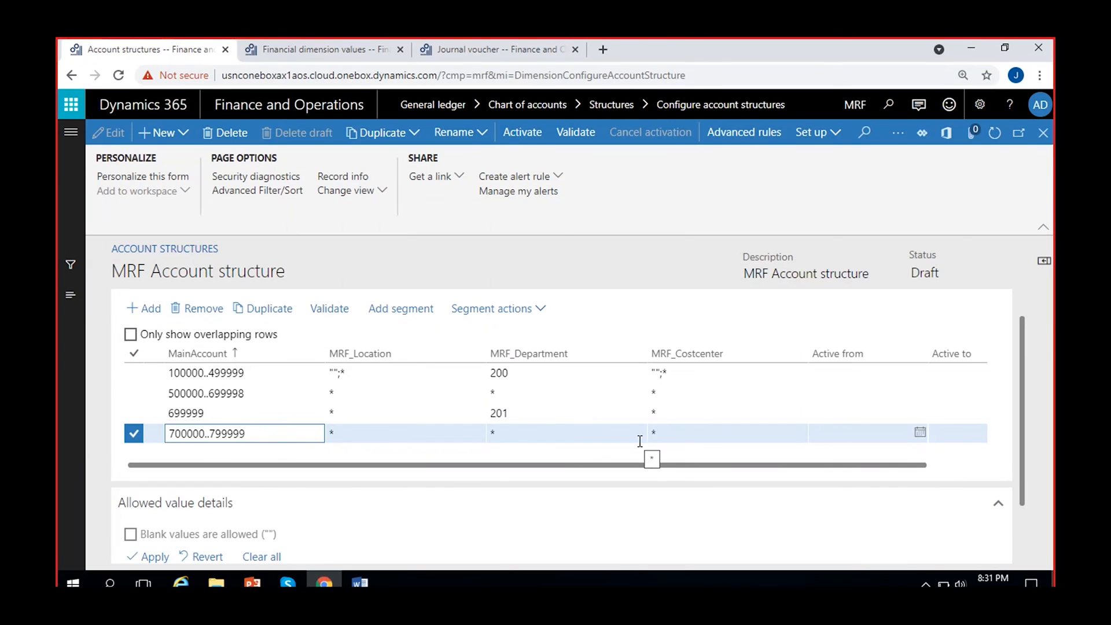
{"action": "left_click", "coordinate": [414, 431]}
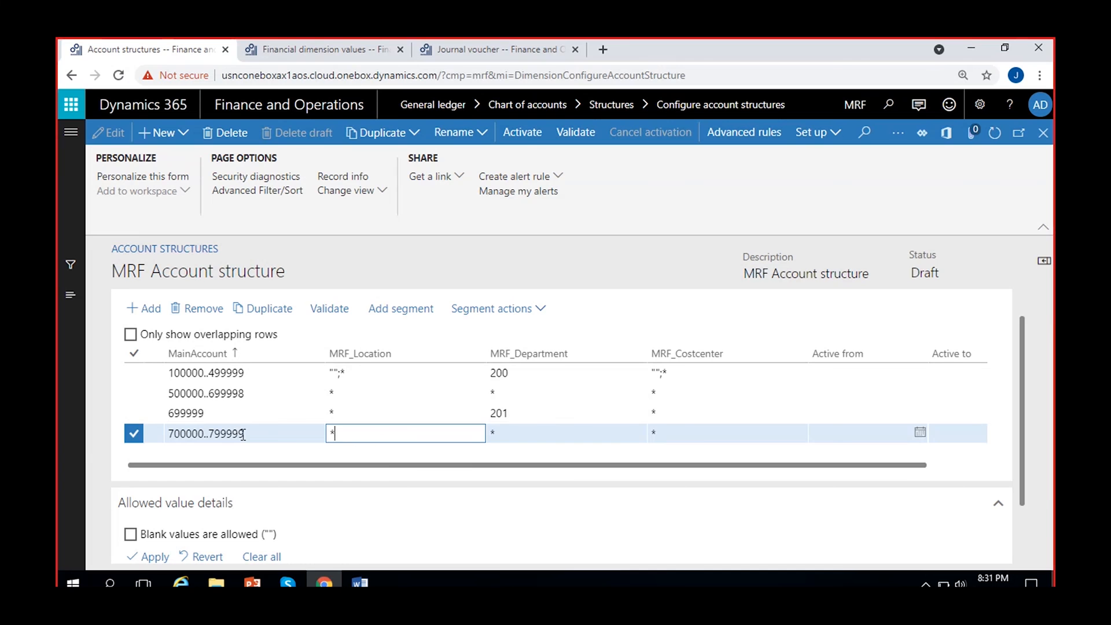
{"action": "left_click", "coordinate": [250, 413]}
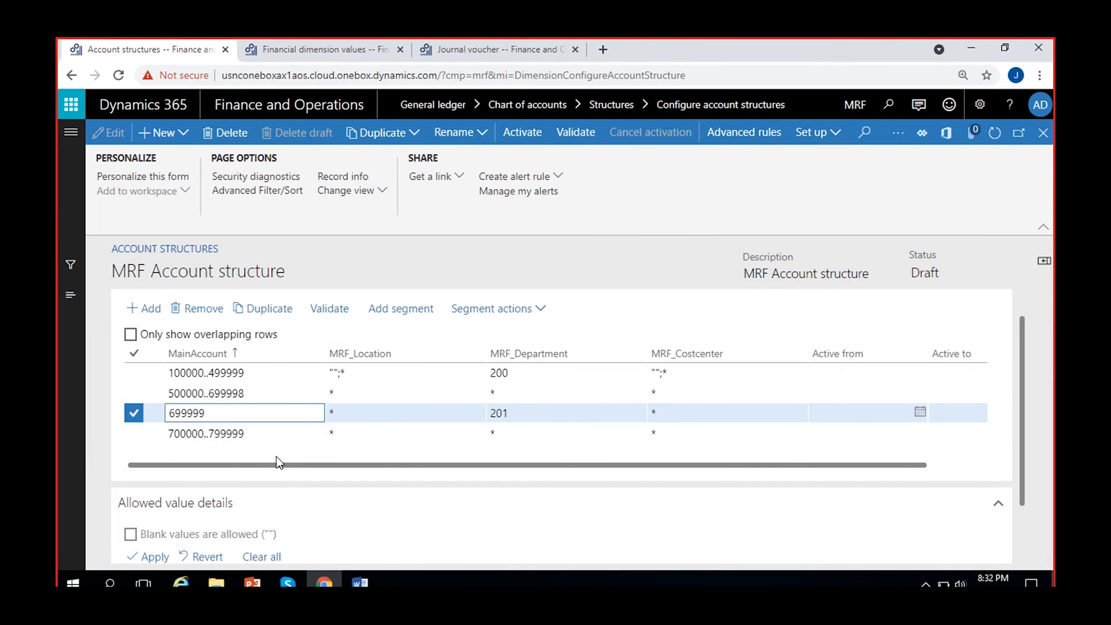
{"action": "left_click", "coordinate": [560, 421]}
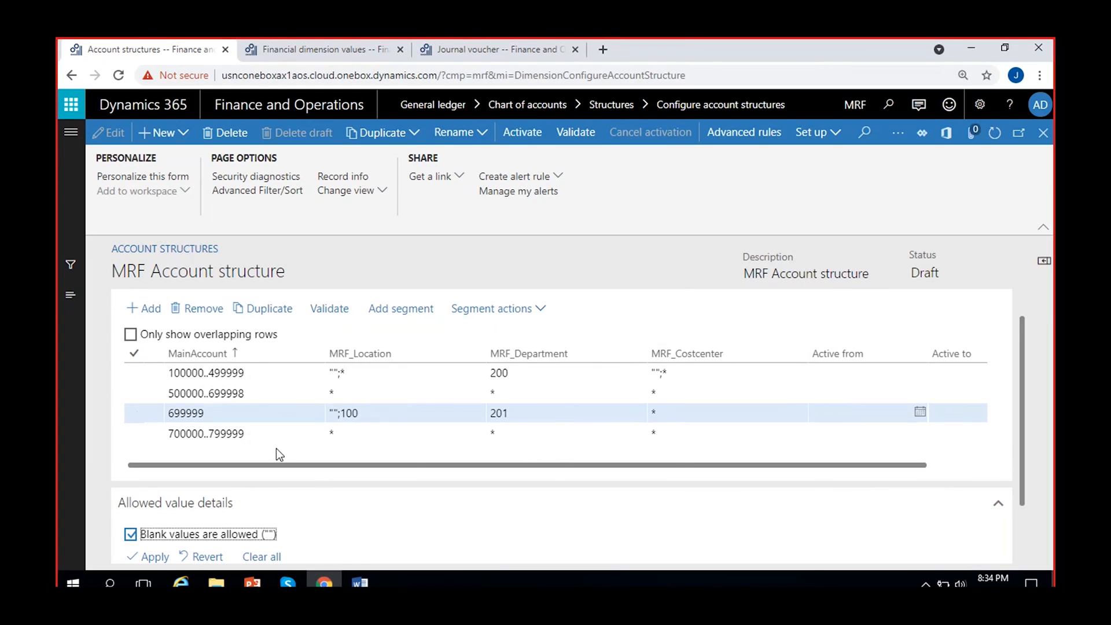
- Set MRF_Costcenter to * in the 100000..499999 row so that blank values are excluded
{"action": "left_click", "coordinate": [258, 373]}
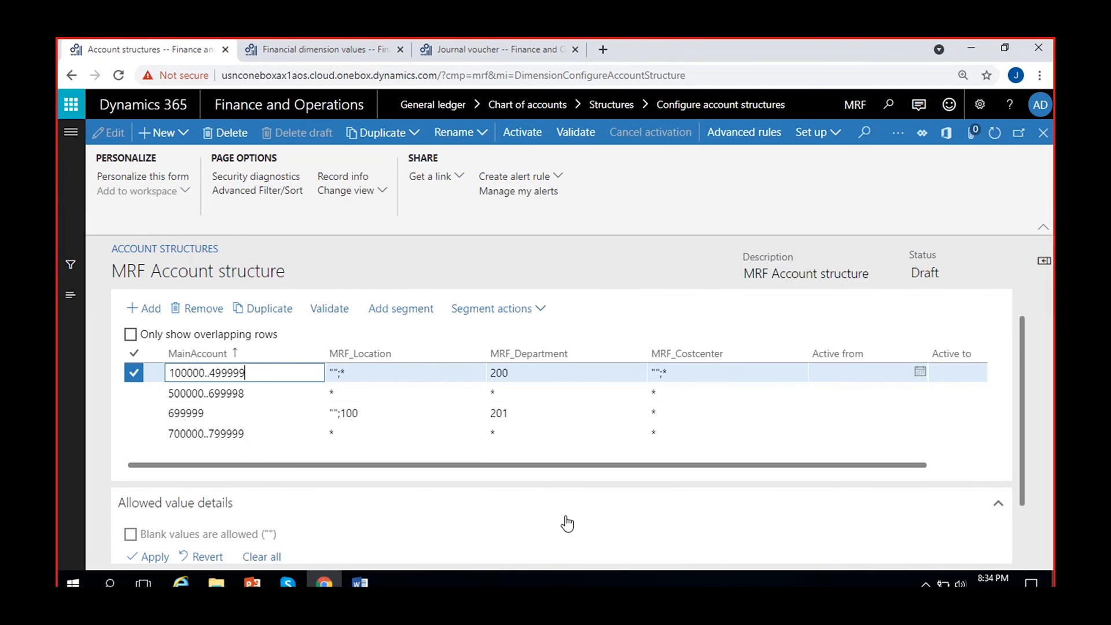
{"action": "left_click", "coordinate": [691, 371]}
{"action": "key", "text": "BackSpace"}
{"action": "key", "text": "BackSpace"}
{"action": "key", "text": "BackSpace"}
{"action": "key", "text": "BackSpace"}
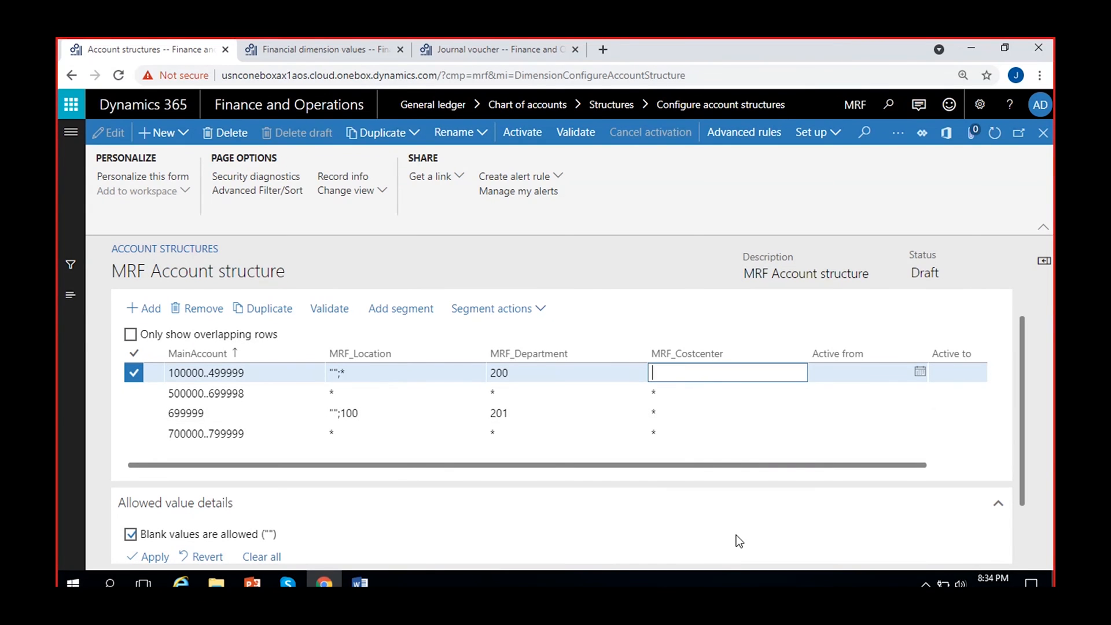
{"action": "type", "text": "*"}
{"action": "left_click", "coordinate": [723, 513]}
{"action": "left_click", "coordinate": [695, 408]}
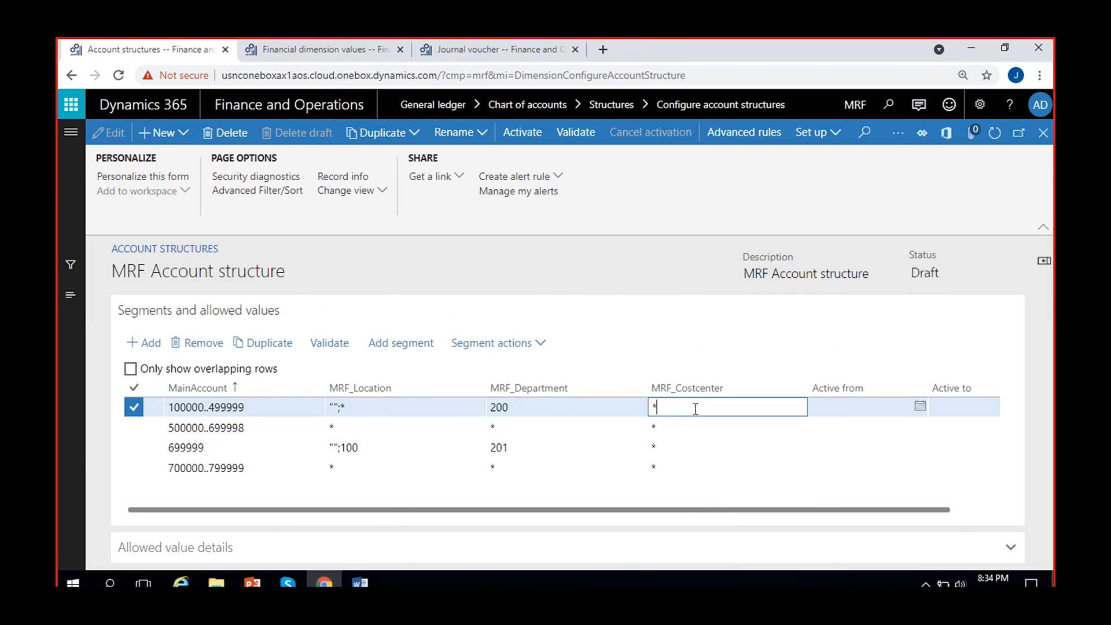
{"action": "key", "text": "BackSpace"}
{"action": "left_click", "coordinate": [687, 271]}
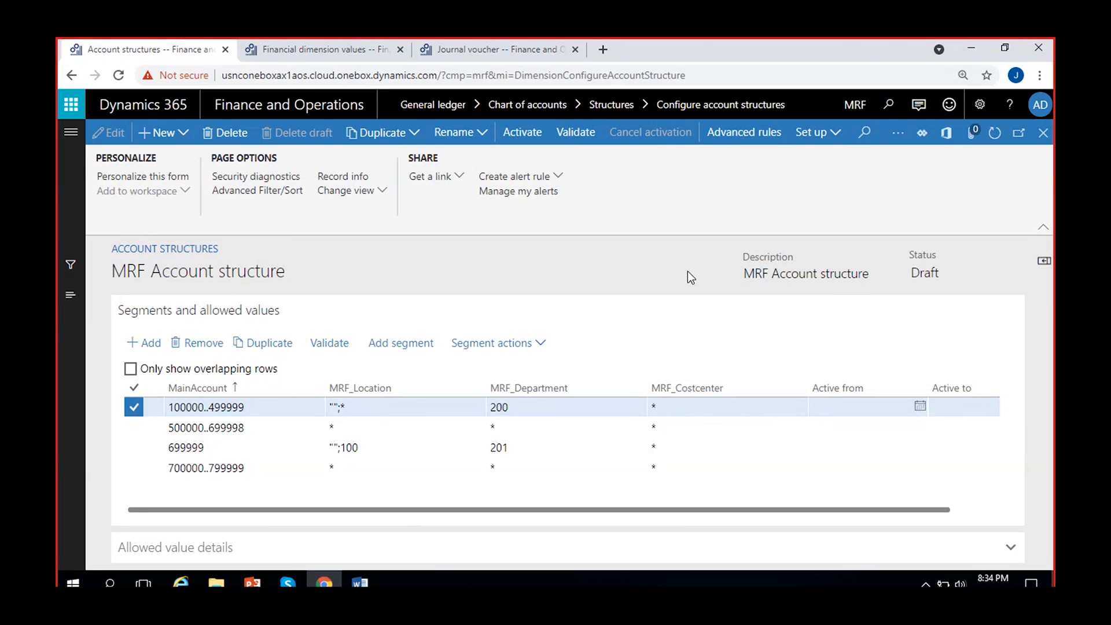
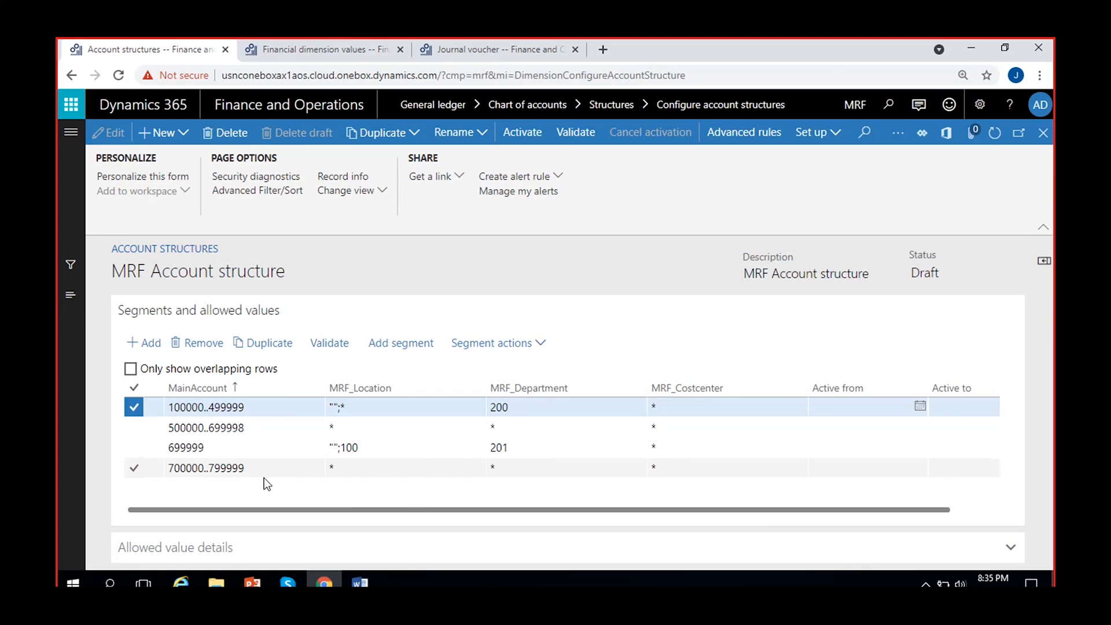
- Delete the 700000..799999 row from the account structure's allowed values
{"action": "left_click", "coordinate": [372, 468]}
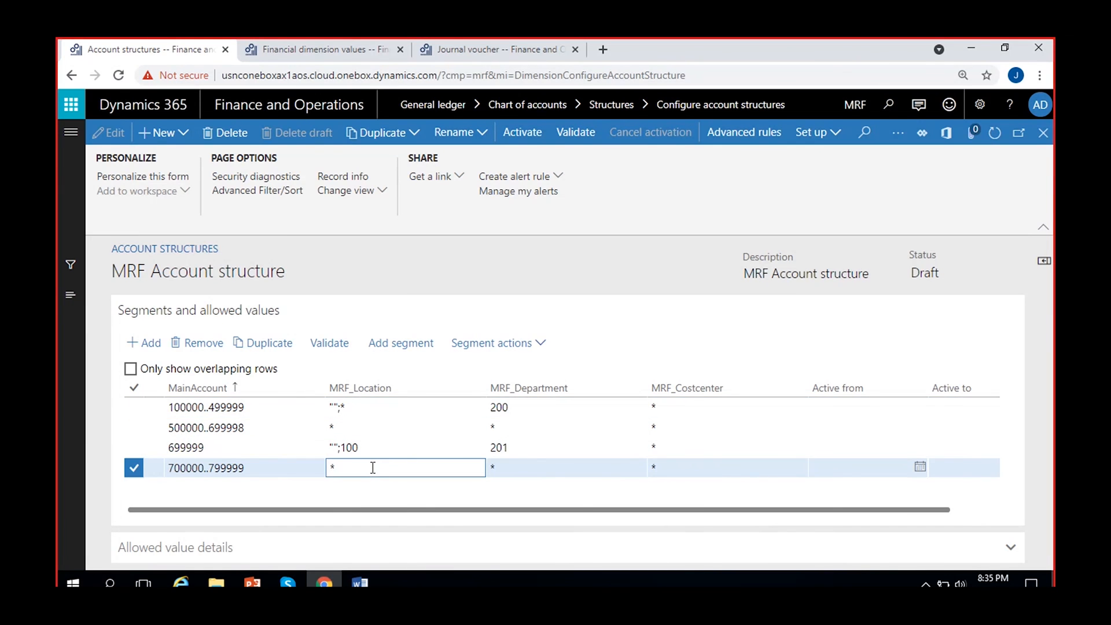
{"action": "left_click", "coordinate": [207, 407]}
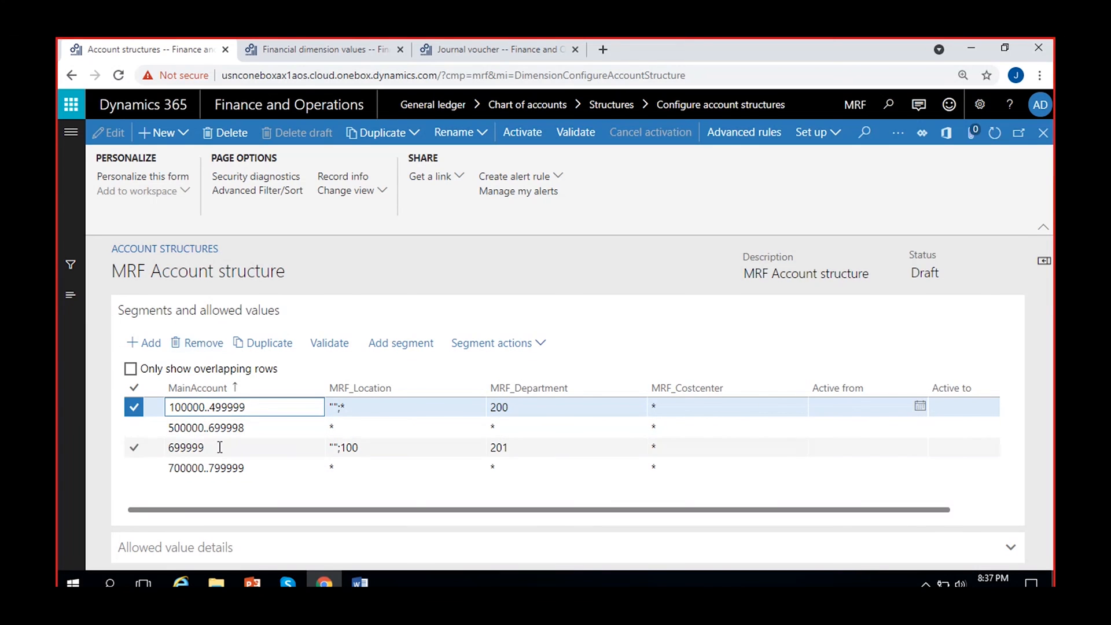
{"action": "left_click", "coordinate": [216, 467]}
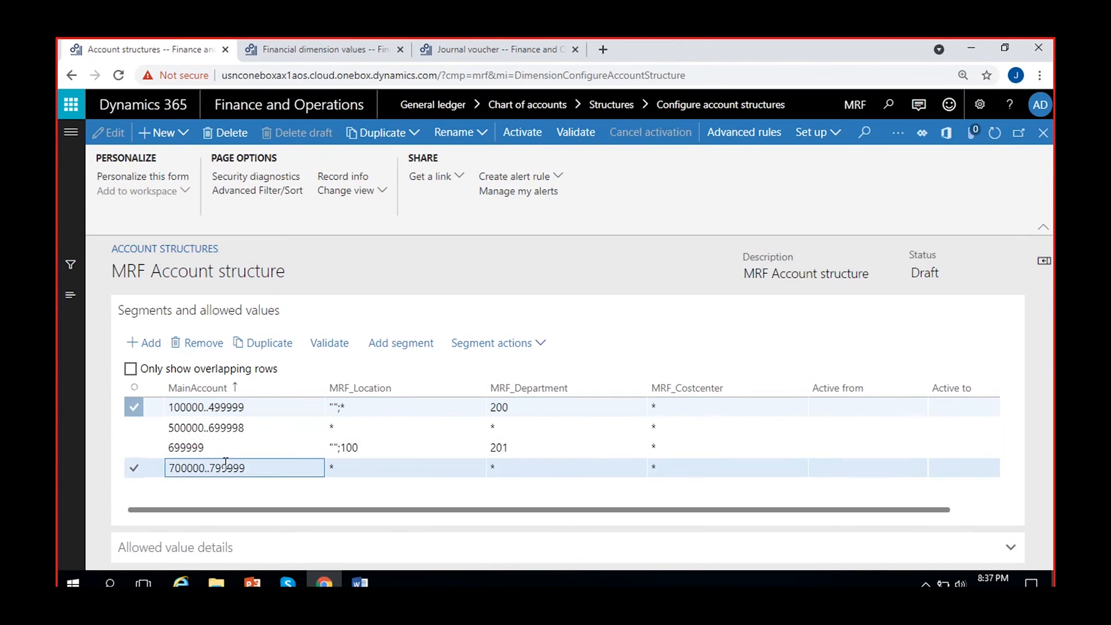
{"action": "left_click", "coordinate": [197, 348]}
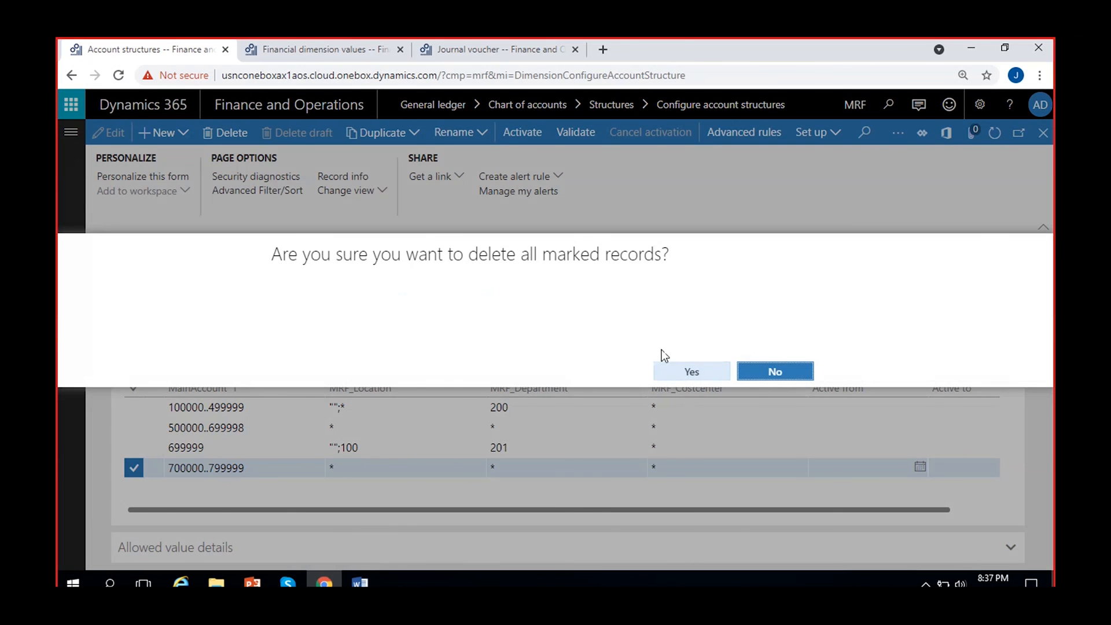
{"action": "left_click", "coordinate": [693, 373]}
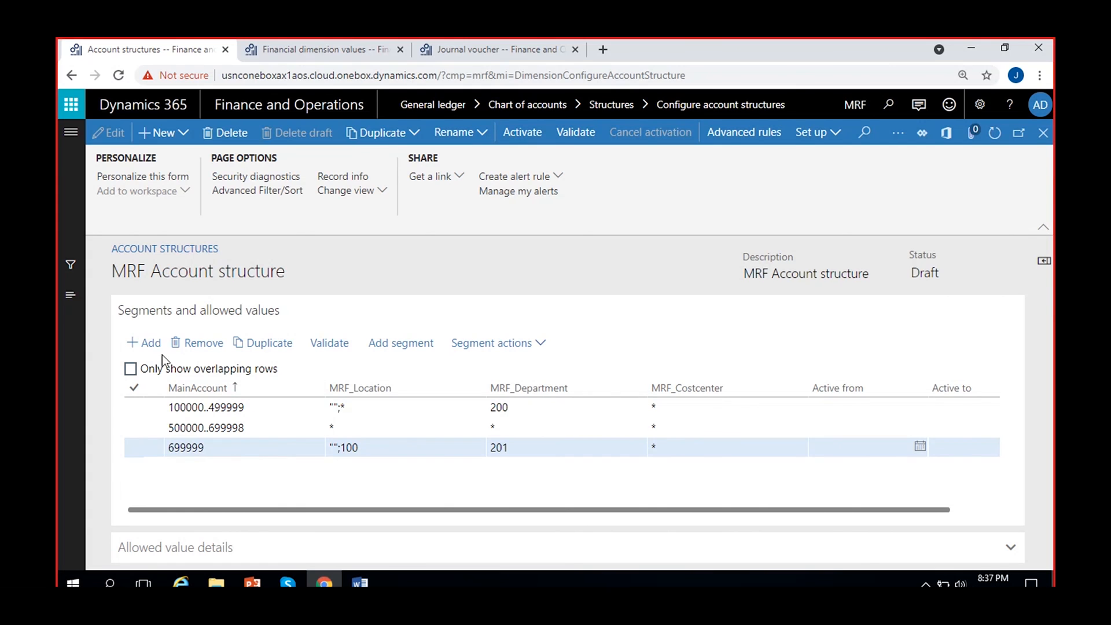
- Add a new allowed values row, clear its main account and remove the row again
{"action": "left_click", "coordinate": [146, 343]}
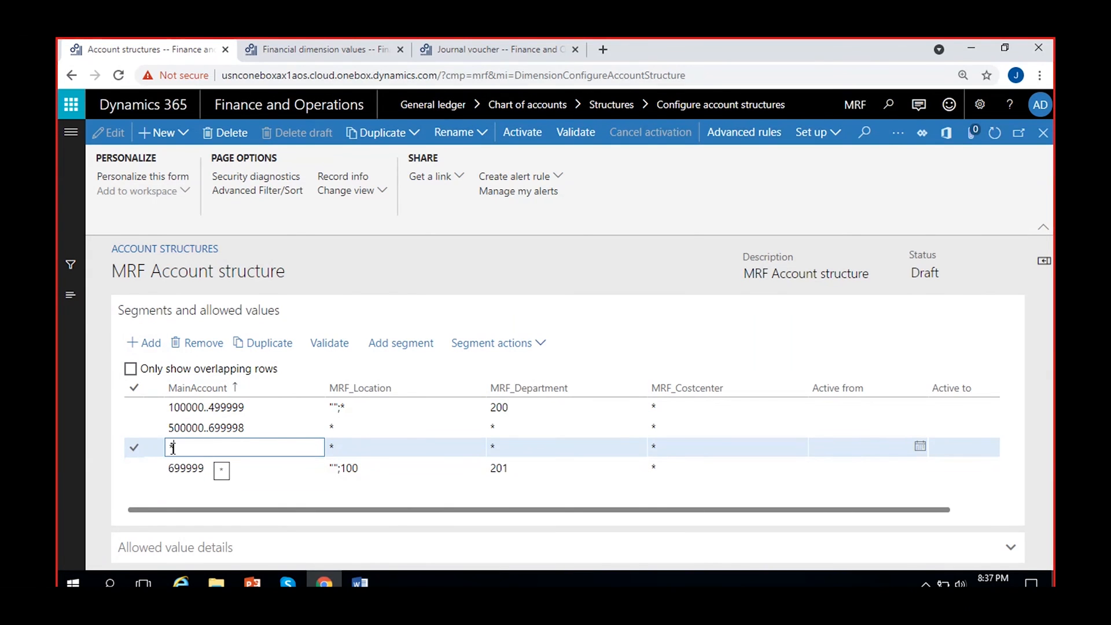
{"action": "key", "text": "BackSpace"}
{"action": "left_click", "coordinate": [206, 343]}
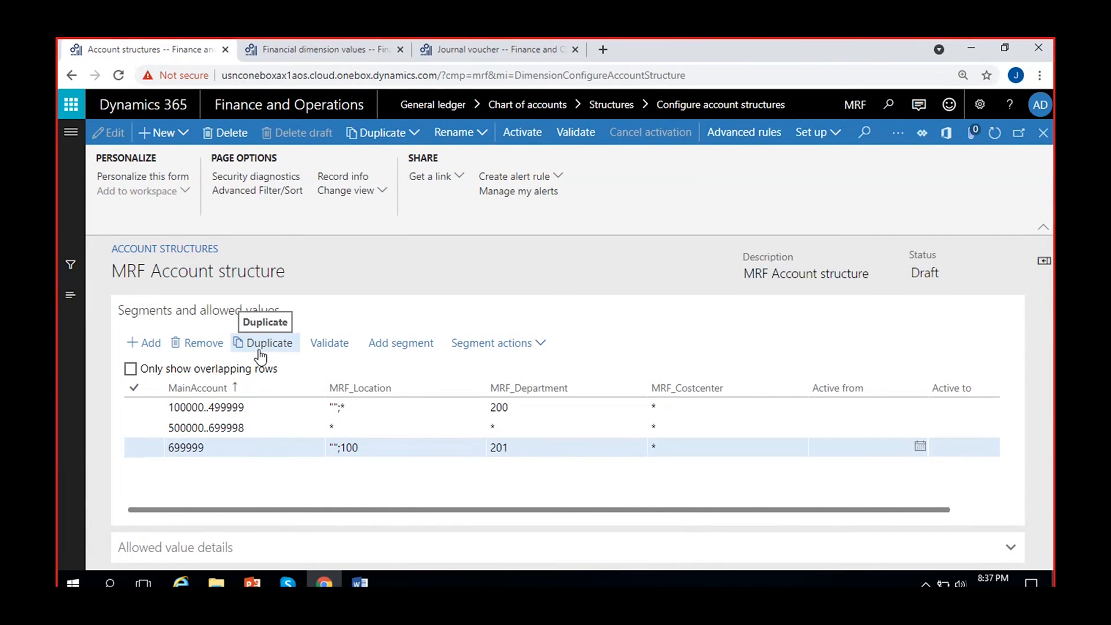
- Duplicate the 500000..699998 row and validate the allowed values for overlapping rows
{"action": "left_click", "coordinate": [249, 427]}
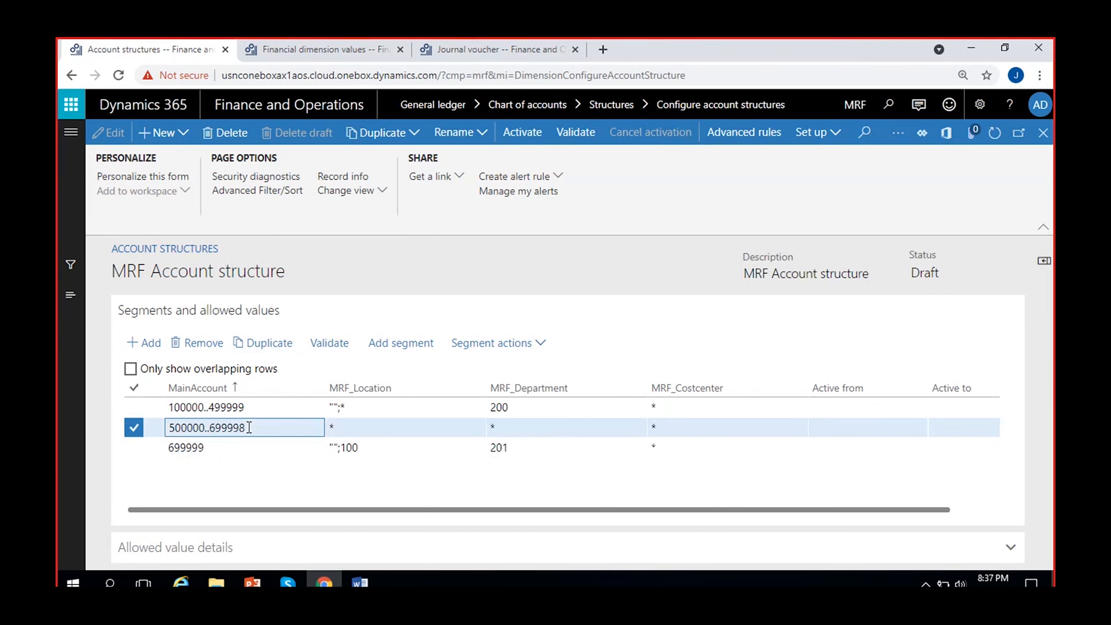
{"action": "left_click", "coordinate": [273, 343]}
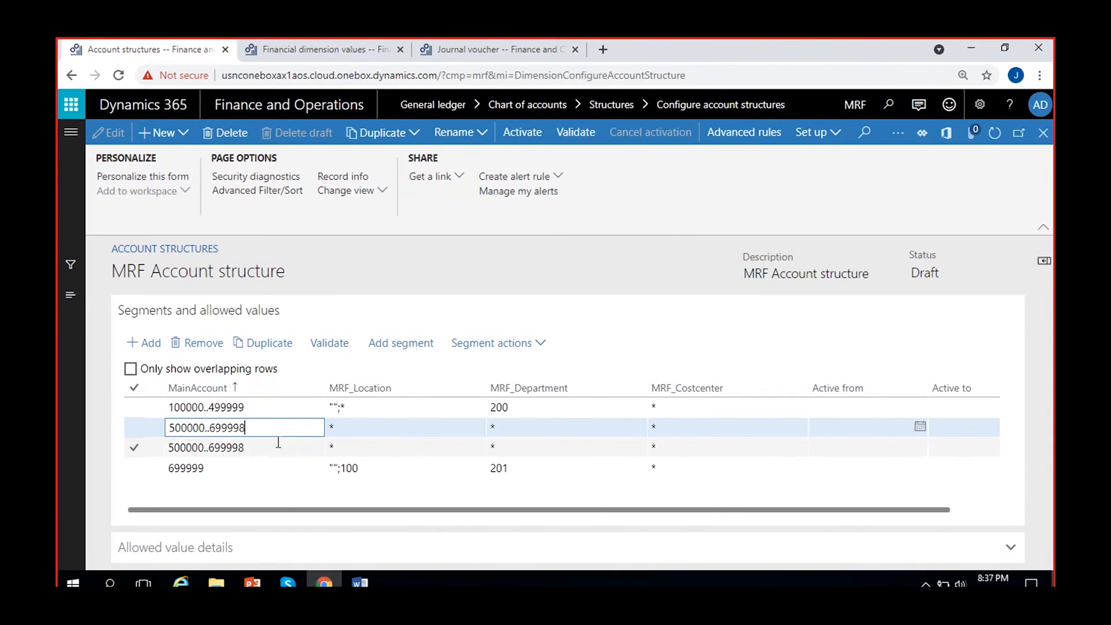
{"action": "left_click", "coordinate": [292, 427]}
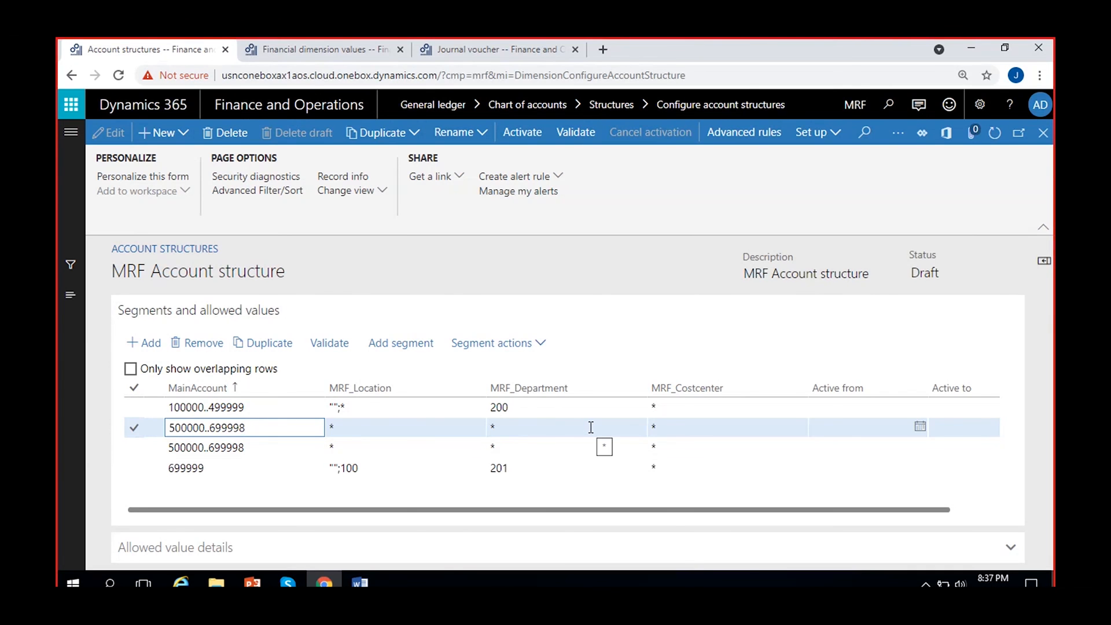
{"action": "left_click", "coordinate": [544, 427]}
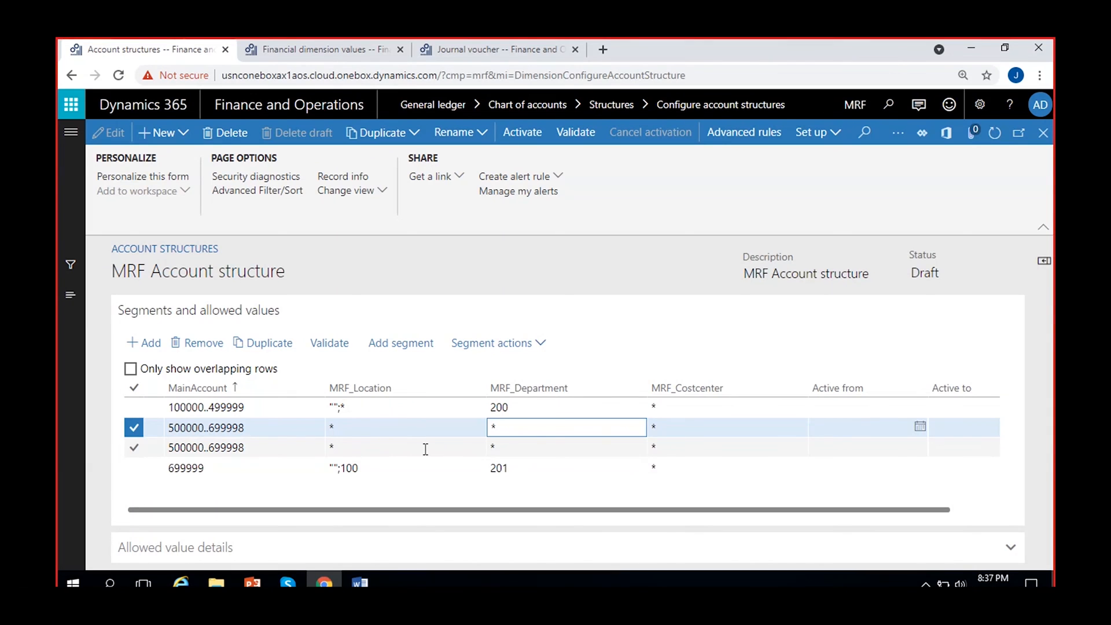
{"action": "left_click", "coordinate": [529, 443]}
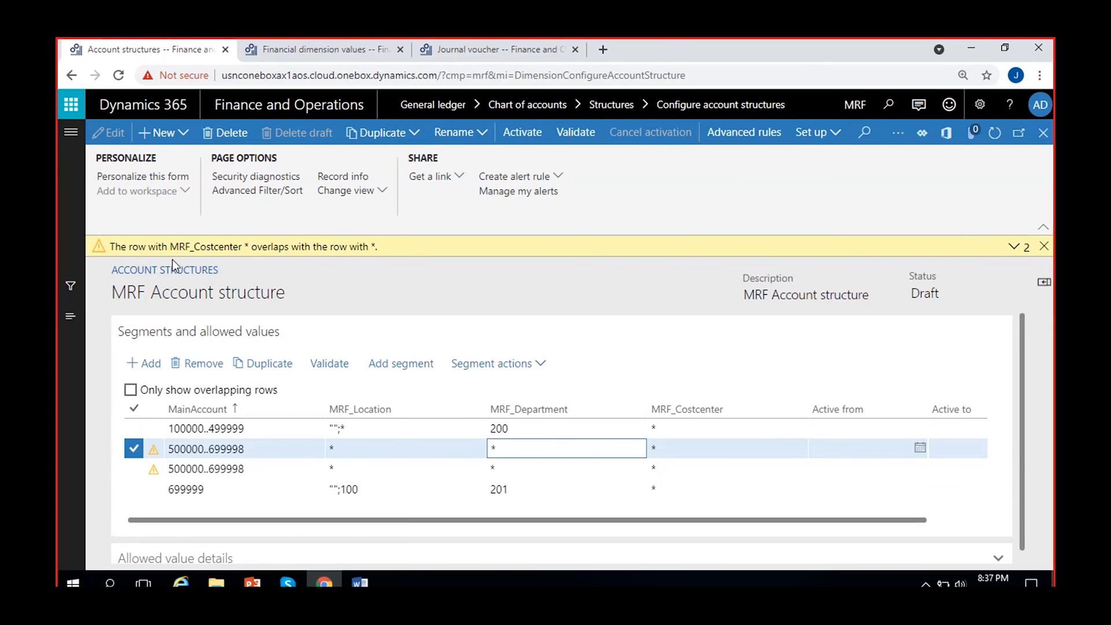
{"action": "left_click", "coordinate": [1044, 246]}
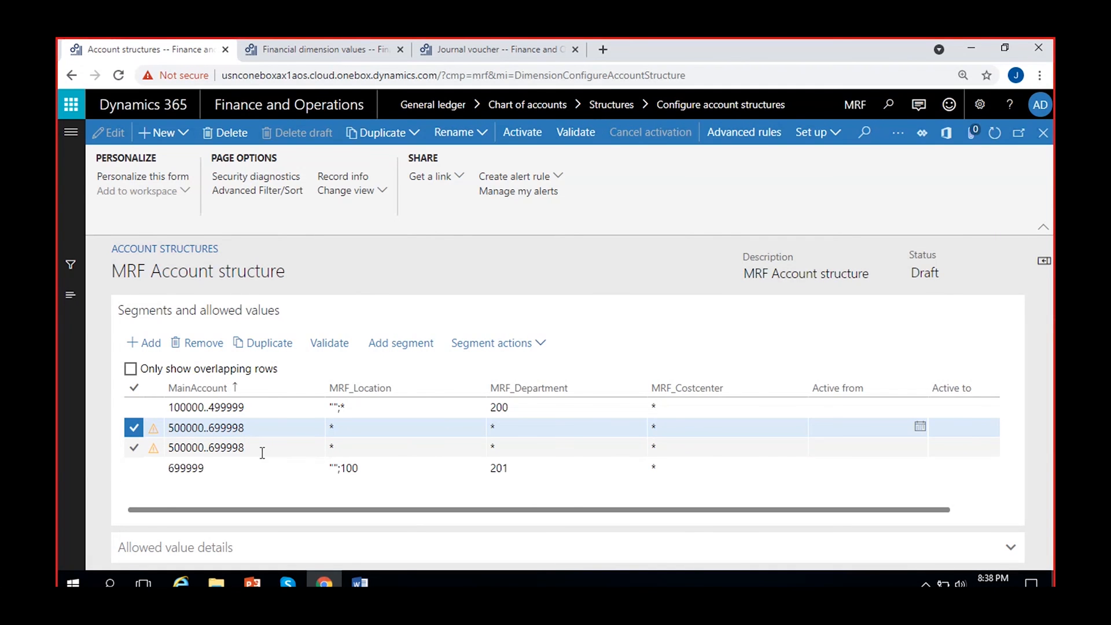
- Delete both 500000..699998 rows and the 699999 row, keeping only the 100000..499999 row
{"action": "left_click", "coordinate": [186, 427]}
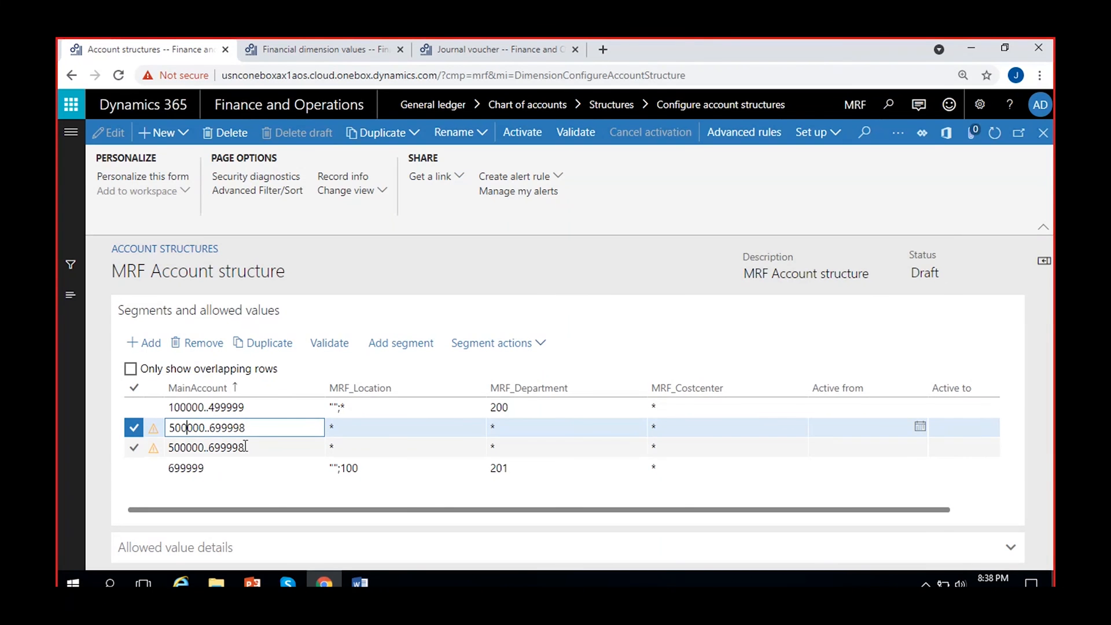
{"action": "left_click", "coordinate": [133, 447]}
{"action": "left_click", "coordinate": [204, 343]}
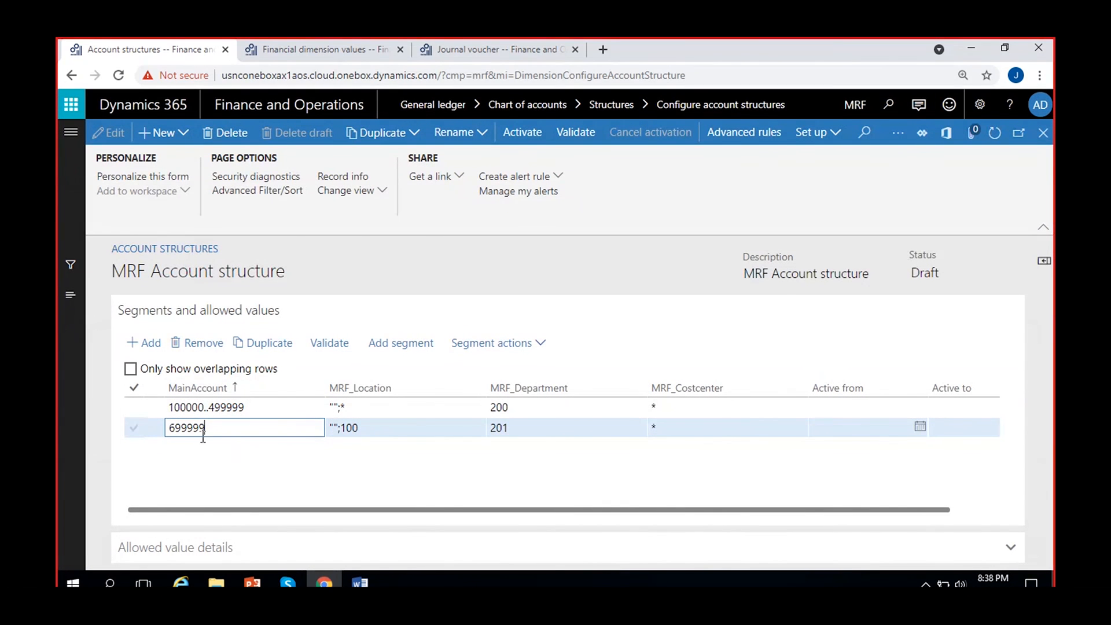
{"action": "left_click", "coordinate": [204, 343]}
{"action": "left_click", "coordinate": [684, 375]}
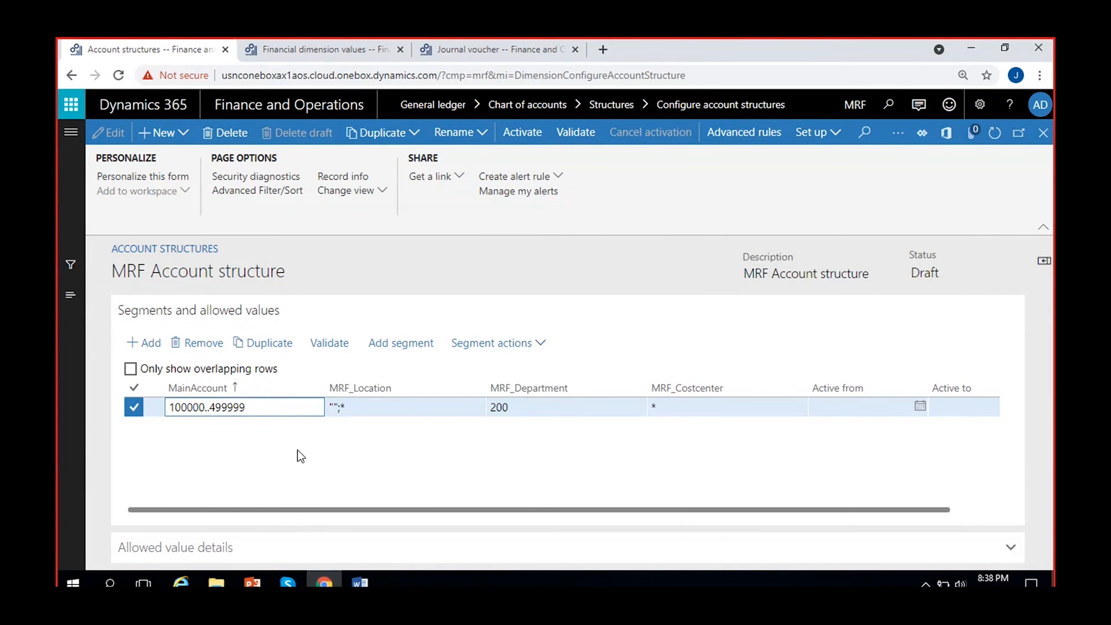
- Add a row for main account 300000 and validate it against the 100000..499999 range
{"action": "left_click", "coordinate": [135, 344]}
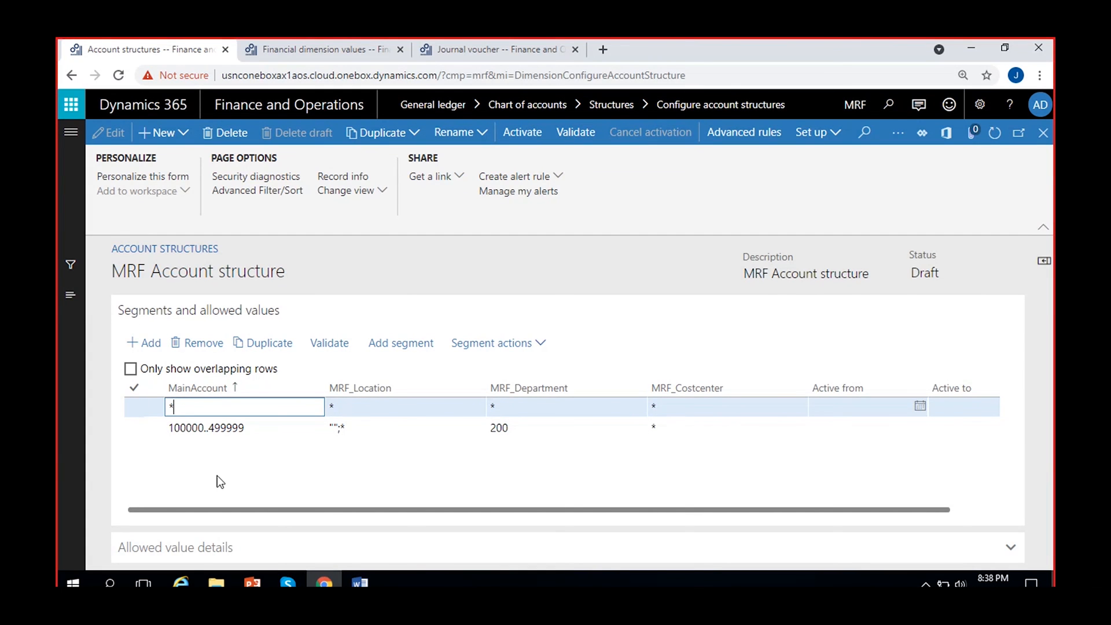
{"action": "key", "text": "BackSpace"}
{"action": "type", "text": "300000"}
{"action": "left_click", "coordinate": [513, 409]}
{"action": "left_click", "coordinate": [338, 455]}
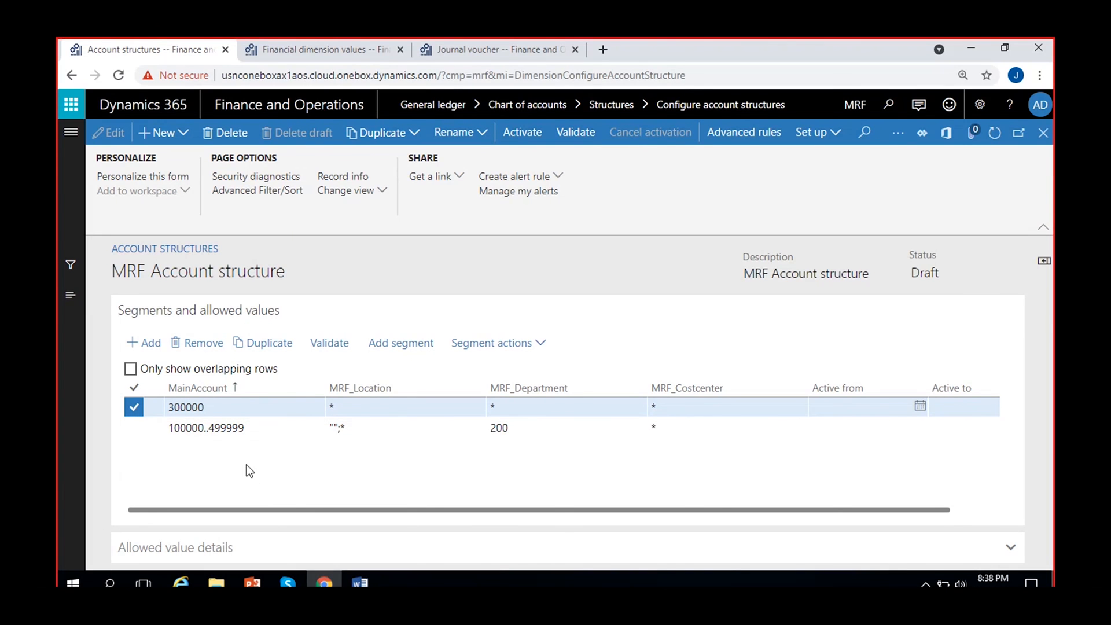
{"action": "left_click", "coordinate": [337, 345]}
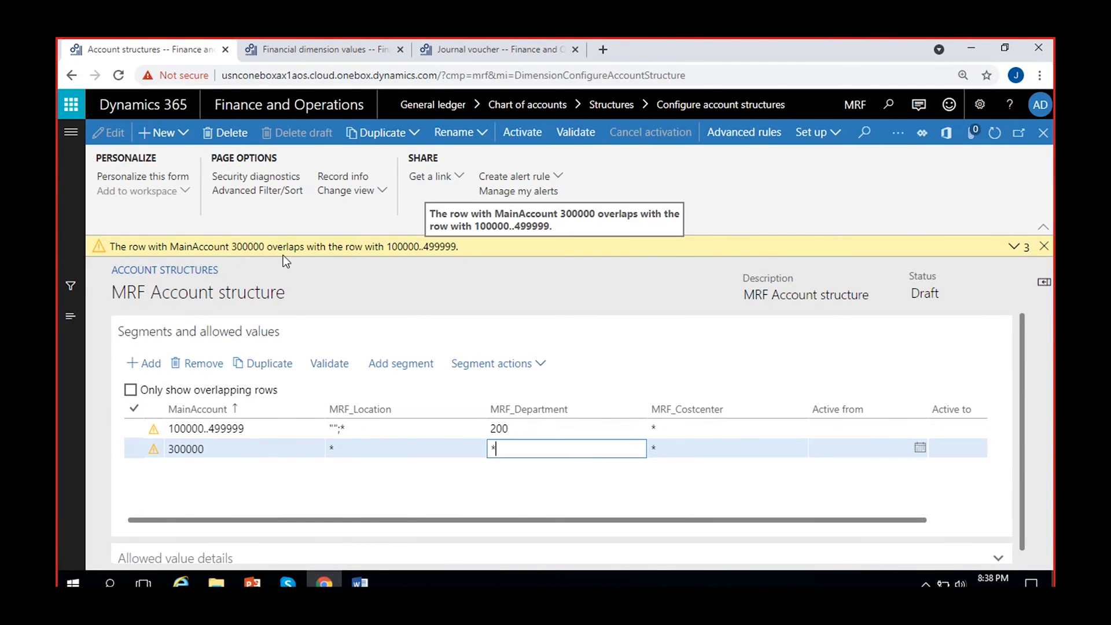
- Compare the 300000 row with the 100000..499999 range and delete the 300000 row
{"action": "left_click", "coordinate": [220, 449]}
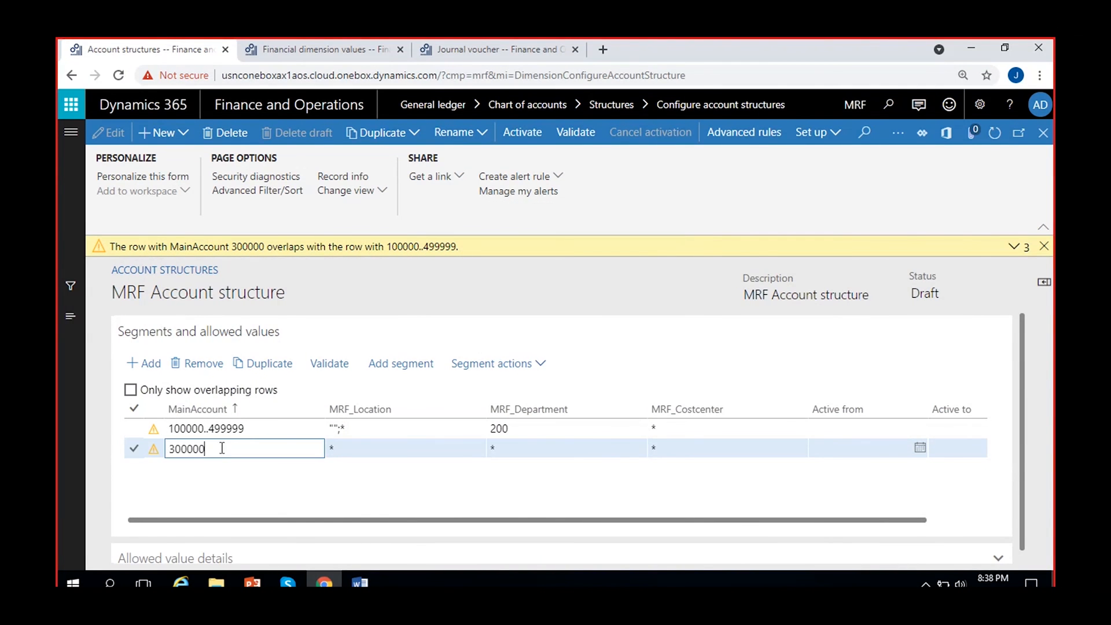
{"action": "left_click", "coordinate": [249, 433]}
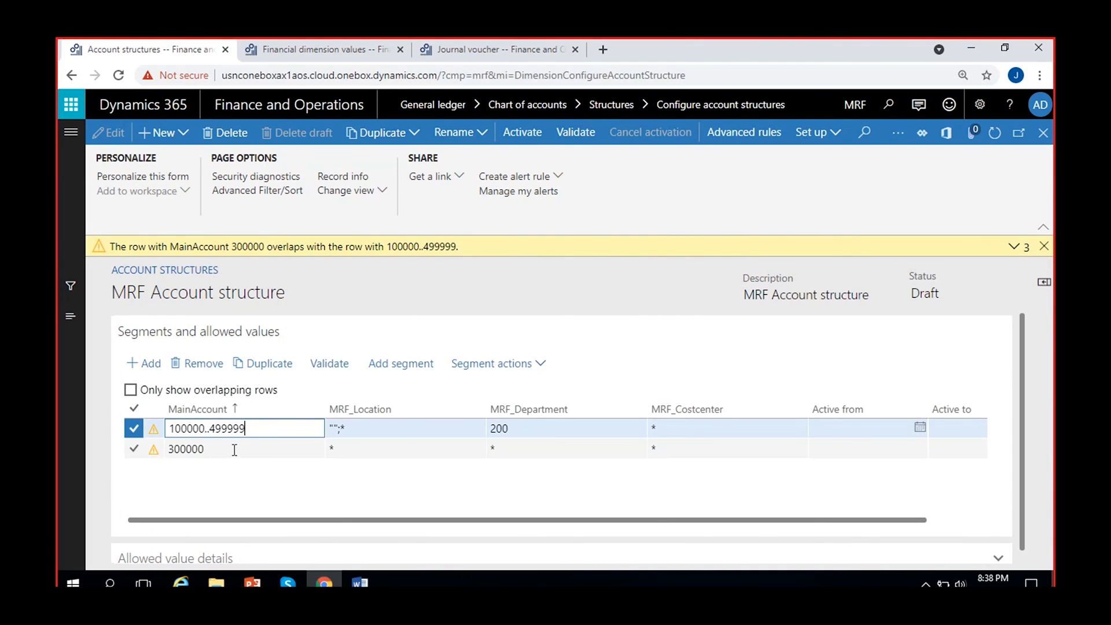
{"action": "left_click", "coordinate": [231, 449]}
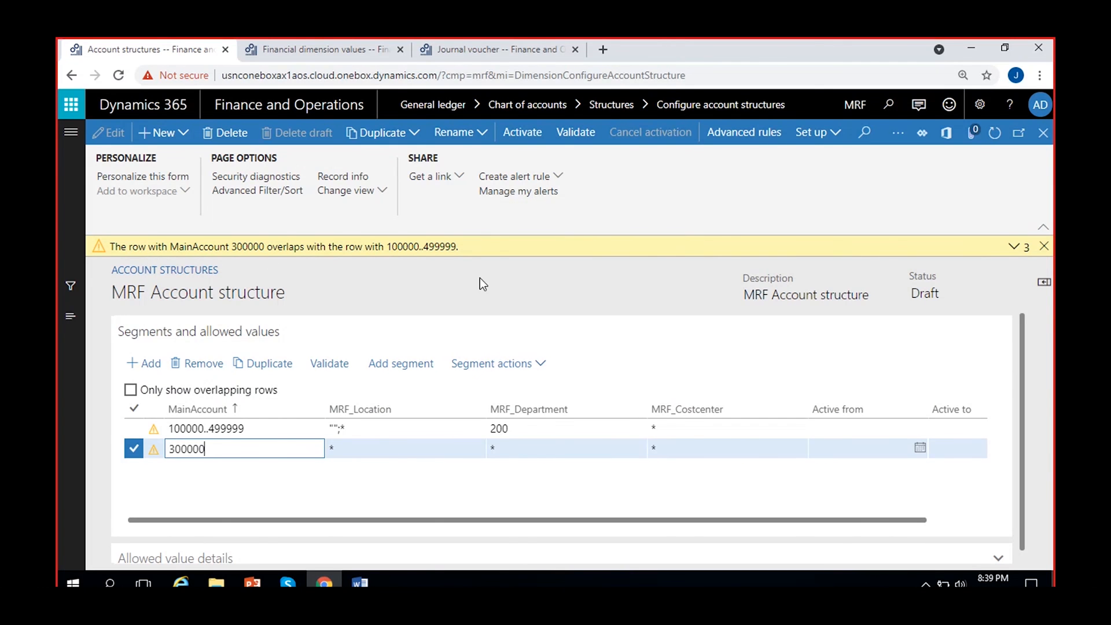
{"action": "left_click", "coordinate": [186, 365]}
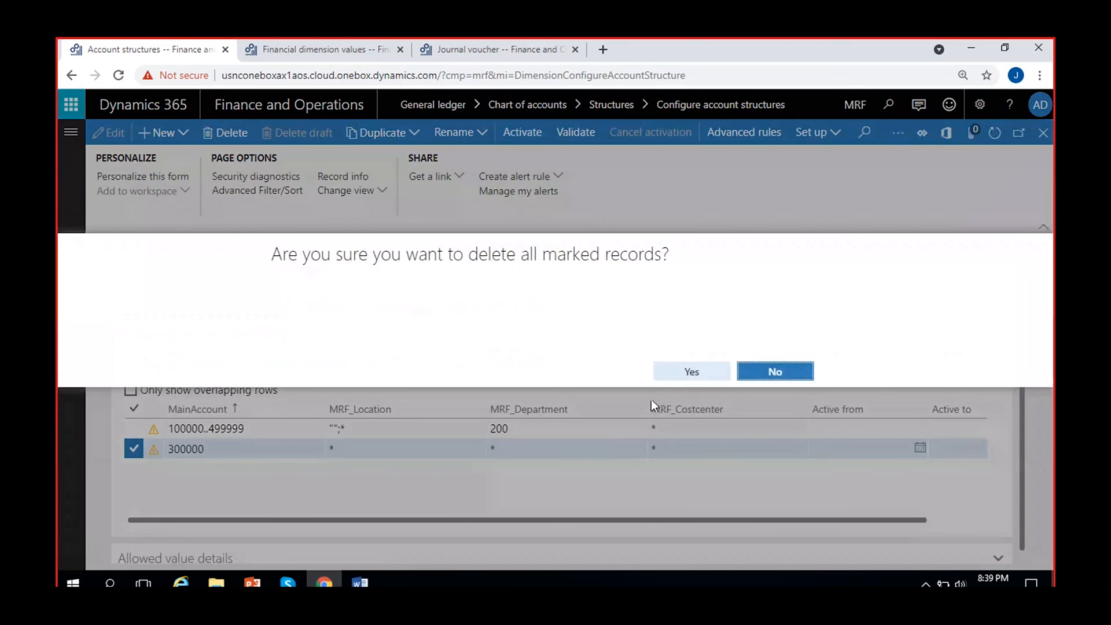
{"action": "left_click", "coordinate": [693, 370]}
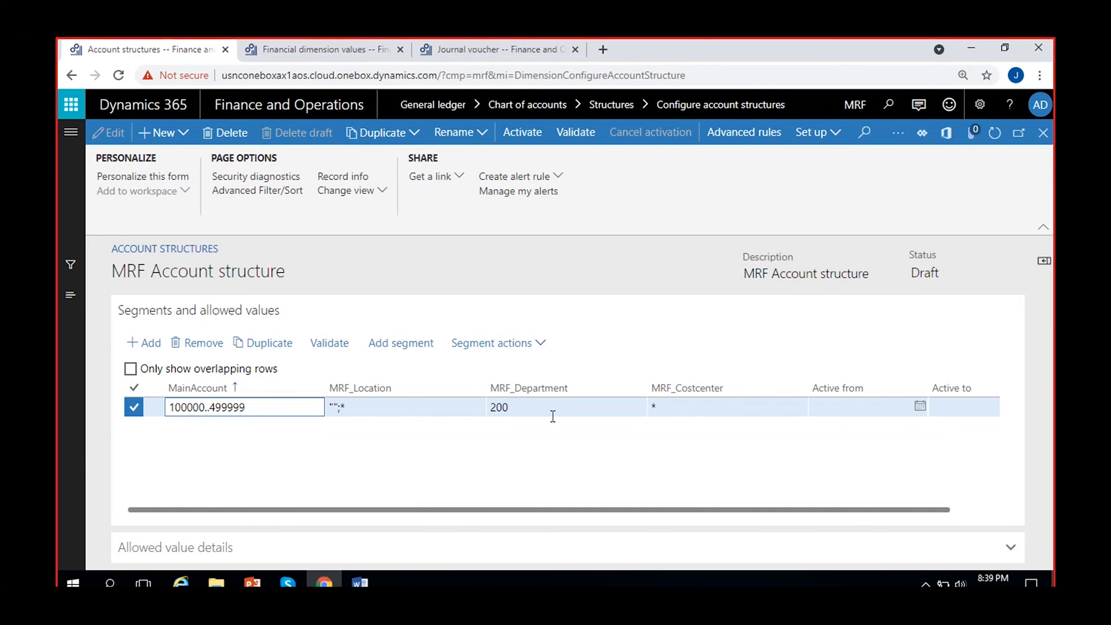
- Add a row for main account 300000 with MRF_Department restricted to 201 and validate the rows
{"action": "left_click", "coordinate": [147, 343]}
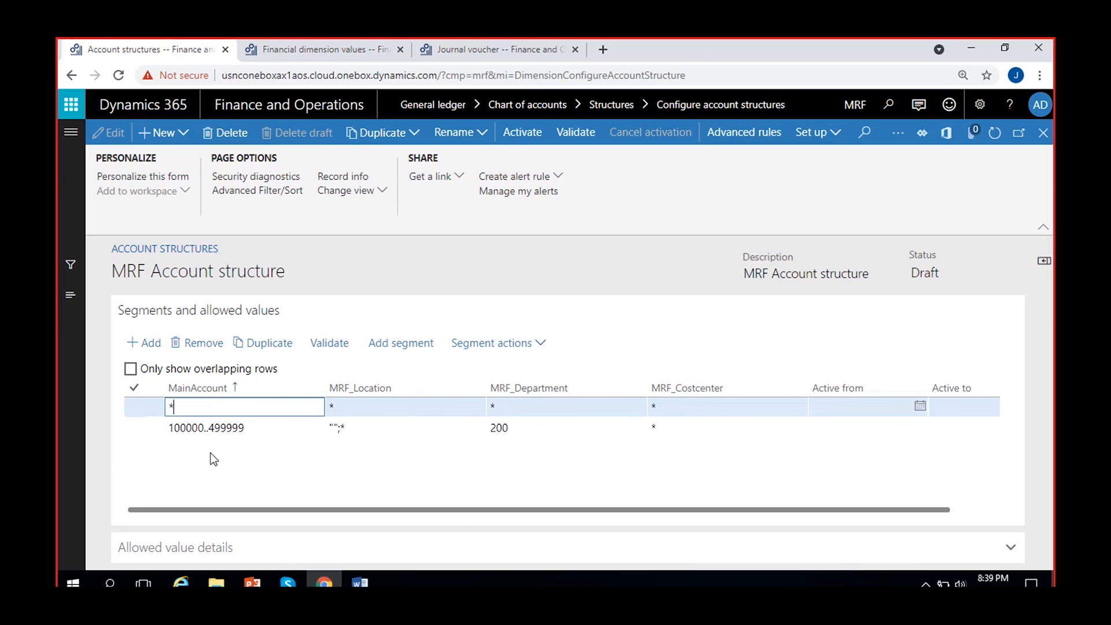
{"action": "key", "text": "BackSpace"}
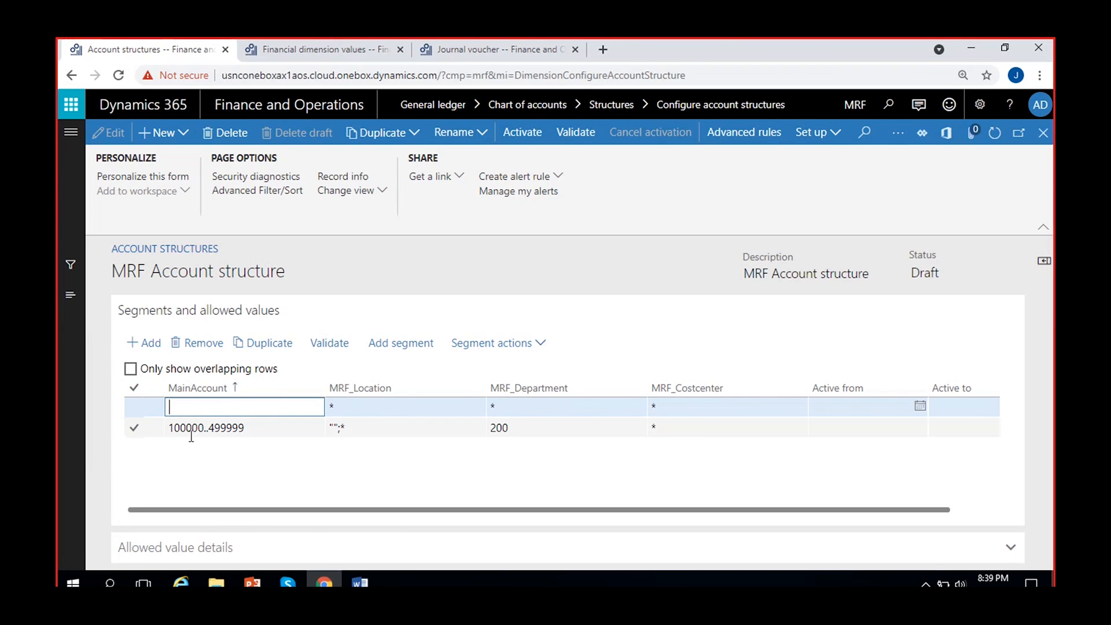
{"action": "type", "text": "300000"}
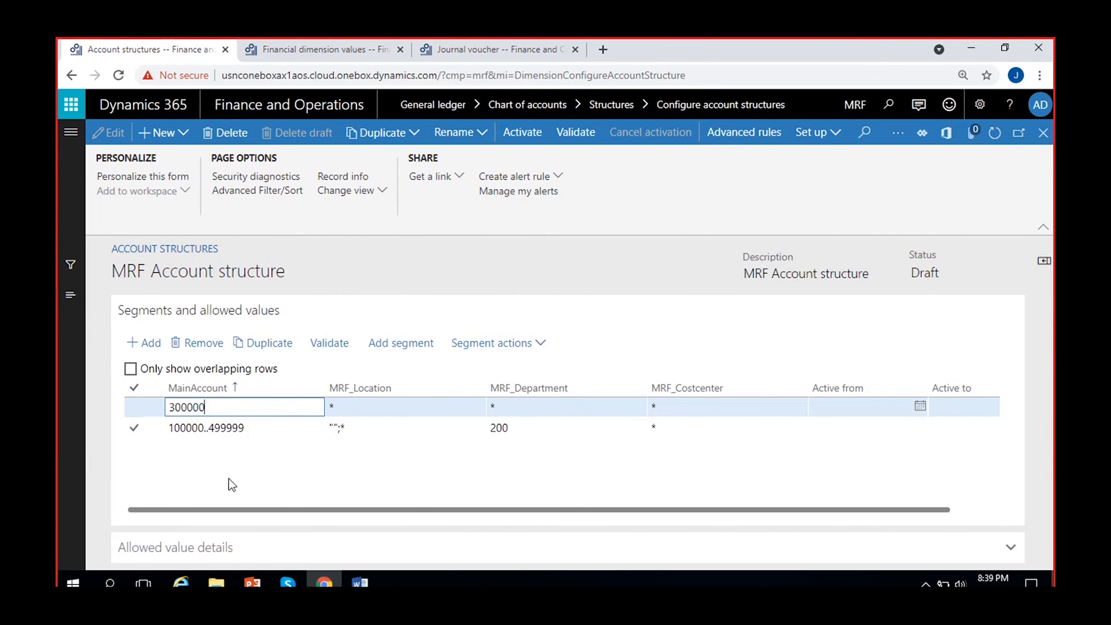
{"action": "left_click", "coordinate": [294, 475]}
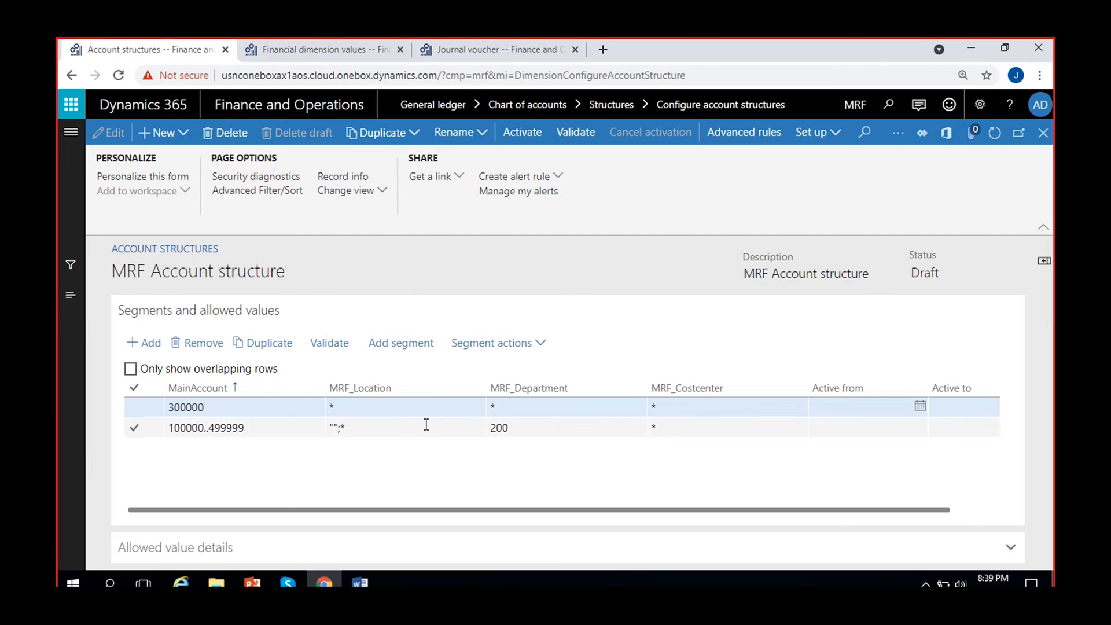
{"action": "left_click", "coordinate": [538, 408]}
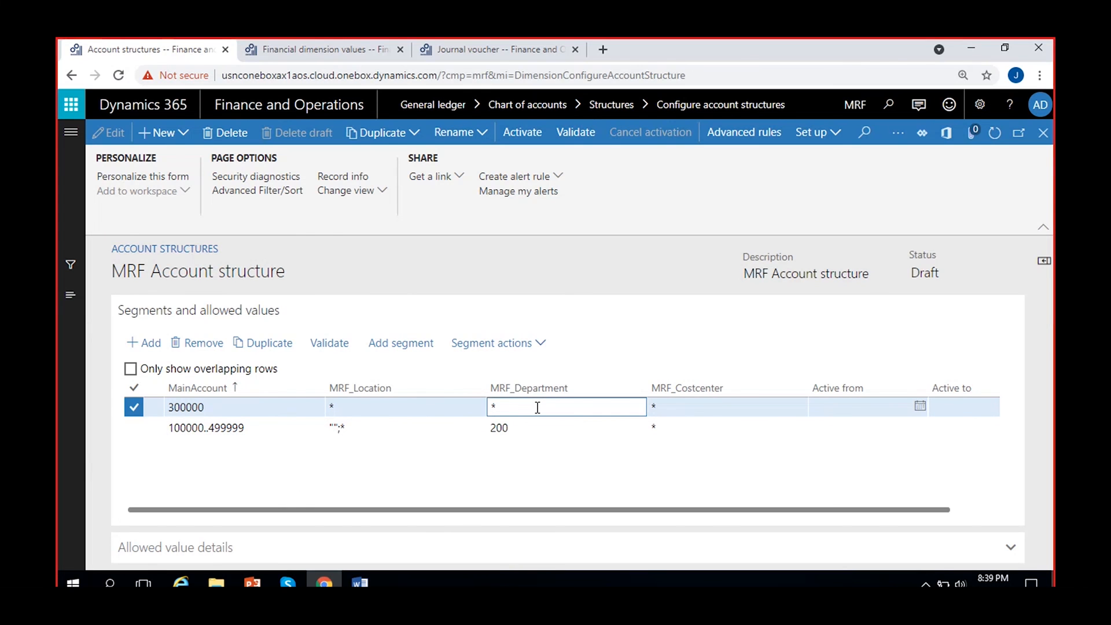
{"action": "key", "text": "BackSpace"}
{"action": "type", "text": "201"}
{"action": "left_click", "coordinate": [328, 347]}
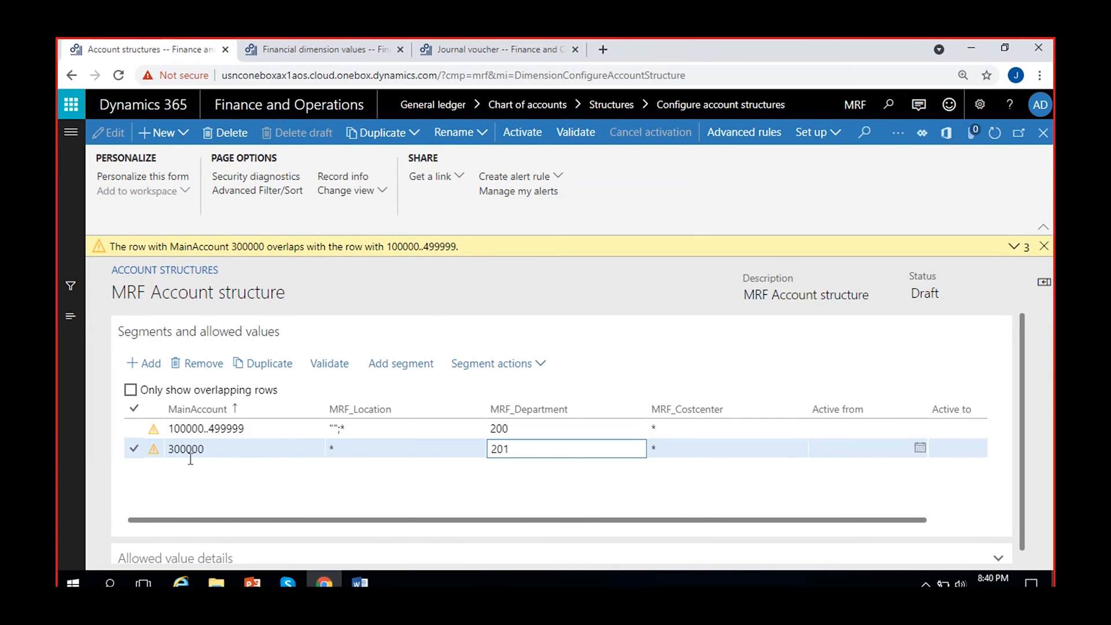
- Delete the 300000 row that is restricted to department 201
{"action": "left_click", "coordinate": [225, 450]}
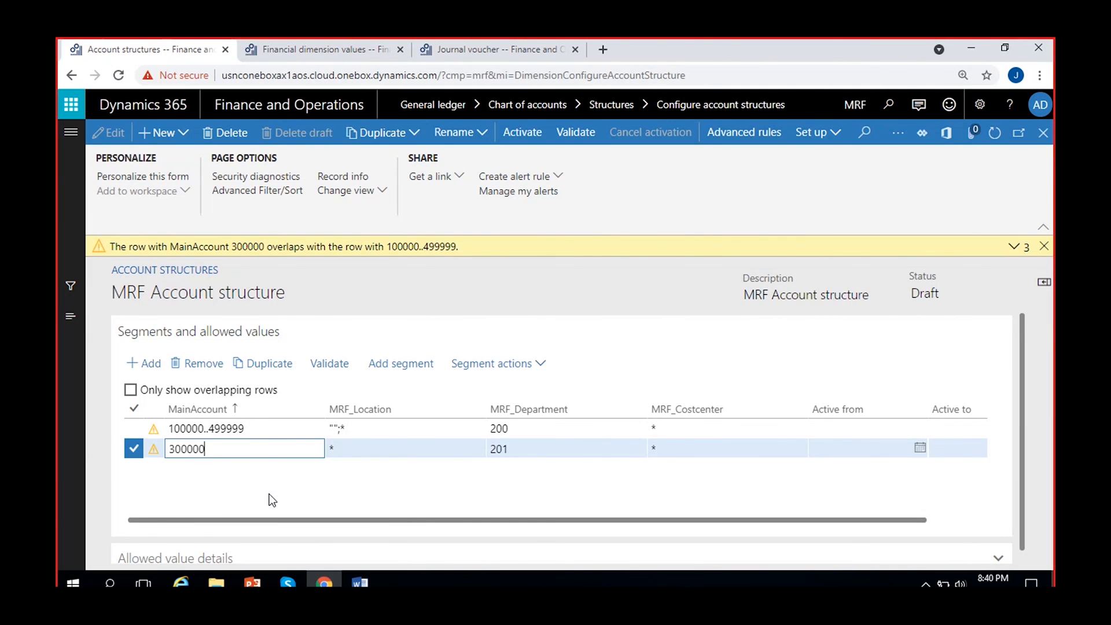
{"action": "key", "text": "Escape"}
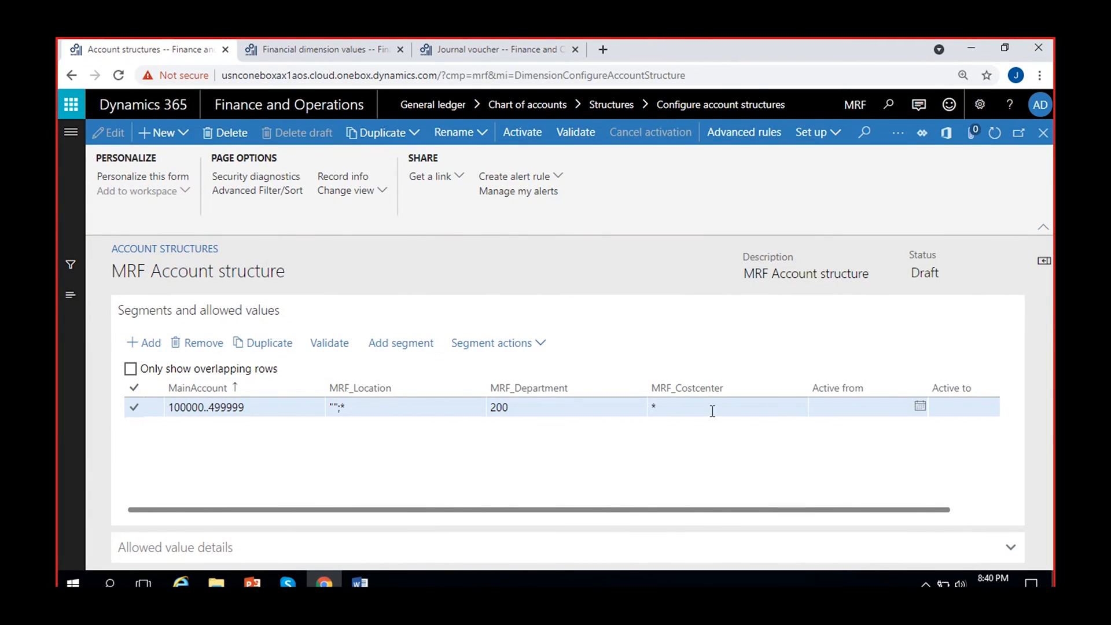
- Look through the dimensions available as additional segments and leave without adding one
{"action": "left_click", "coordinate": [667, 408]}
{"action": "left_click", "coordinate": [405, 346]}
{"action": "scroll", "coordinate": [934, 379], "scroll_direction": "down", "scroll_amount": 12}
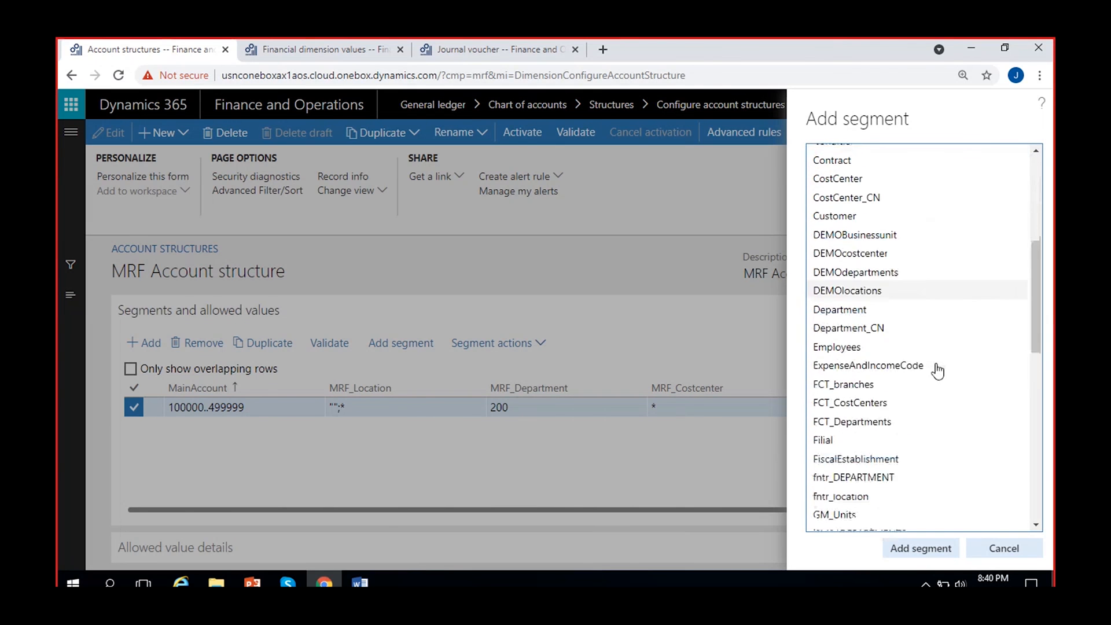
{"action": "left_click", "coordinate": [1001, 547]}
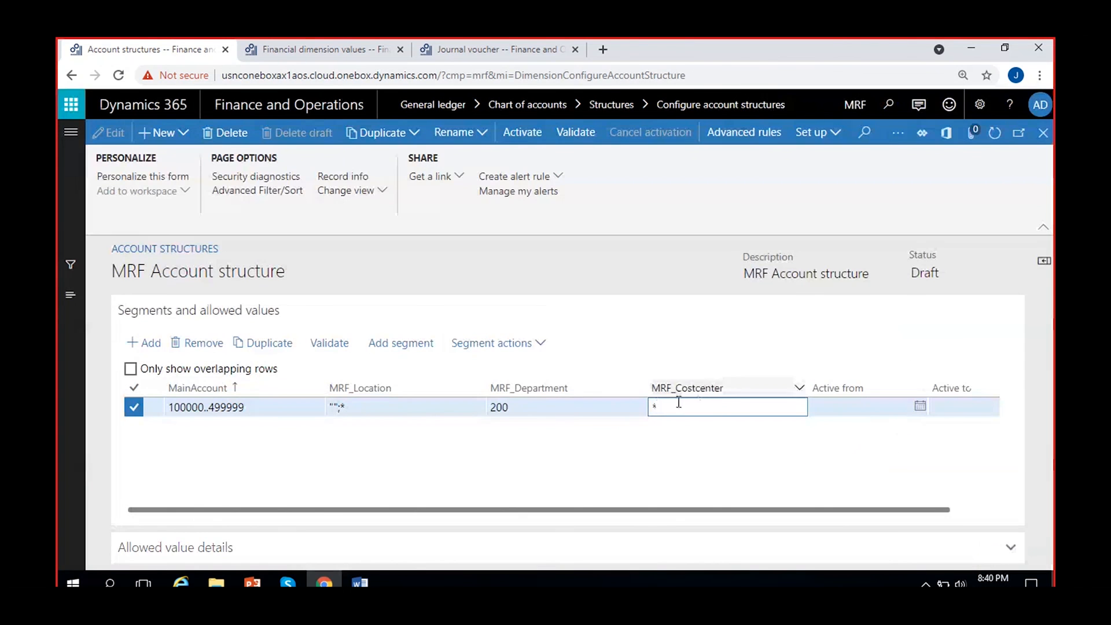
- Move the MRF_Department segment one place forward, ahead of MRF_Location
{"action": "left_click", "coordinate": [521, 345]}
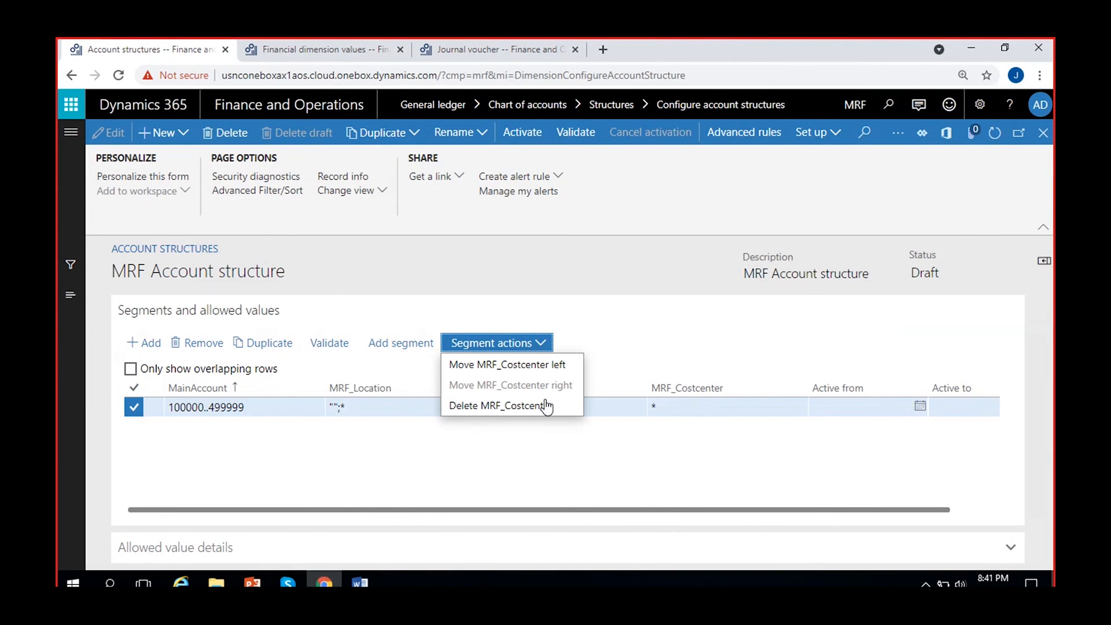
{"action": "left_click", "coordinate": [696, 407]}
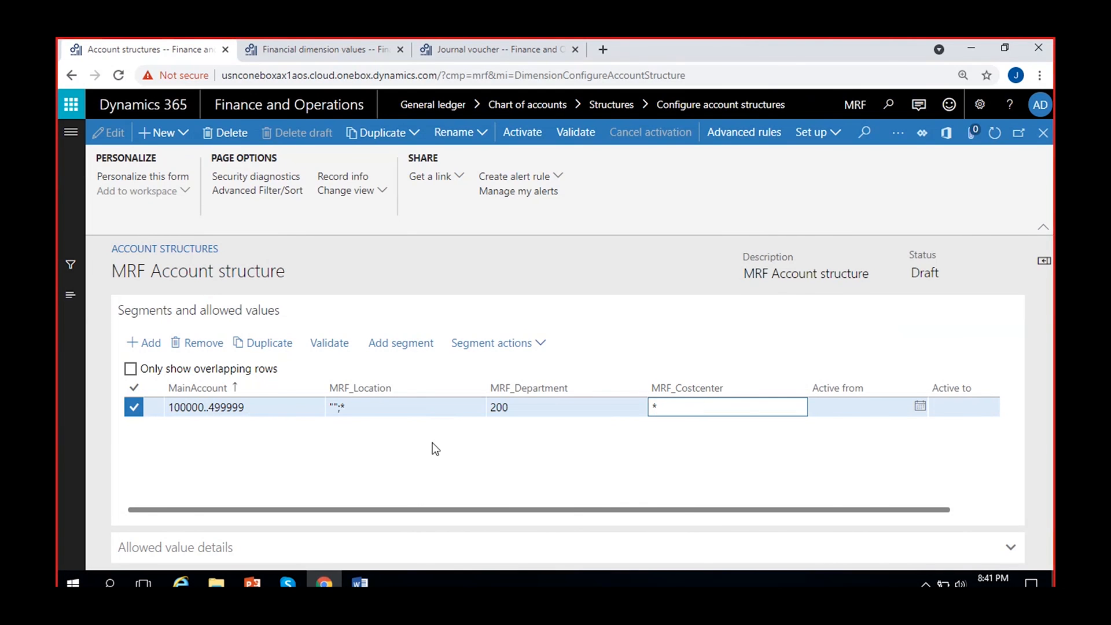
{"action": "left_click", "coordinate": [557, 408]}
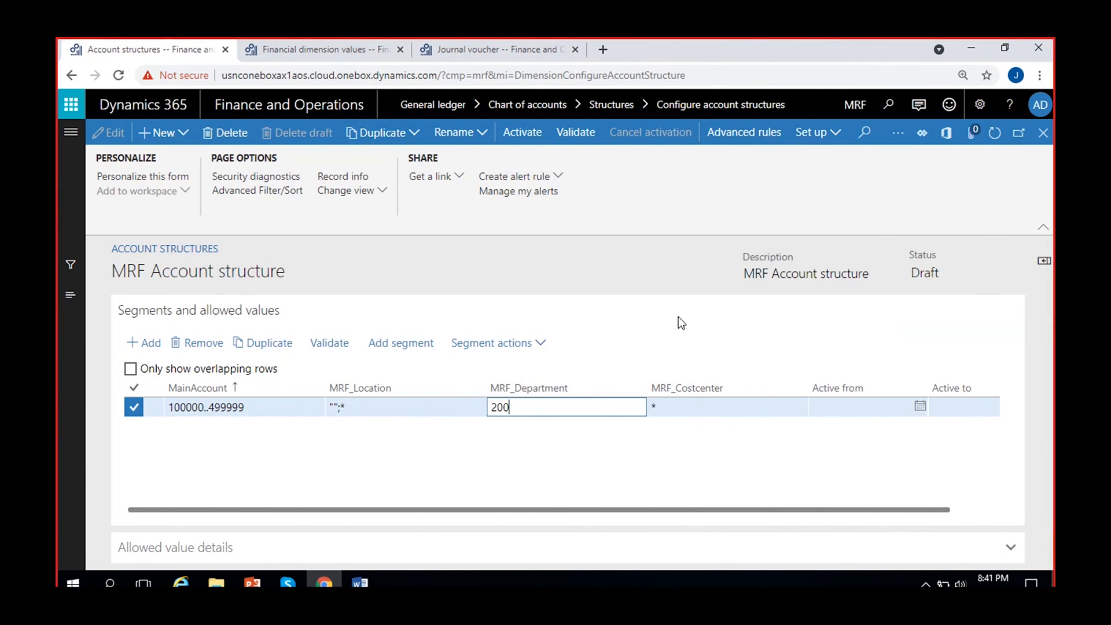
{"action": "left_click", "coordinate": [543, 346]}
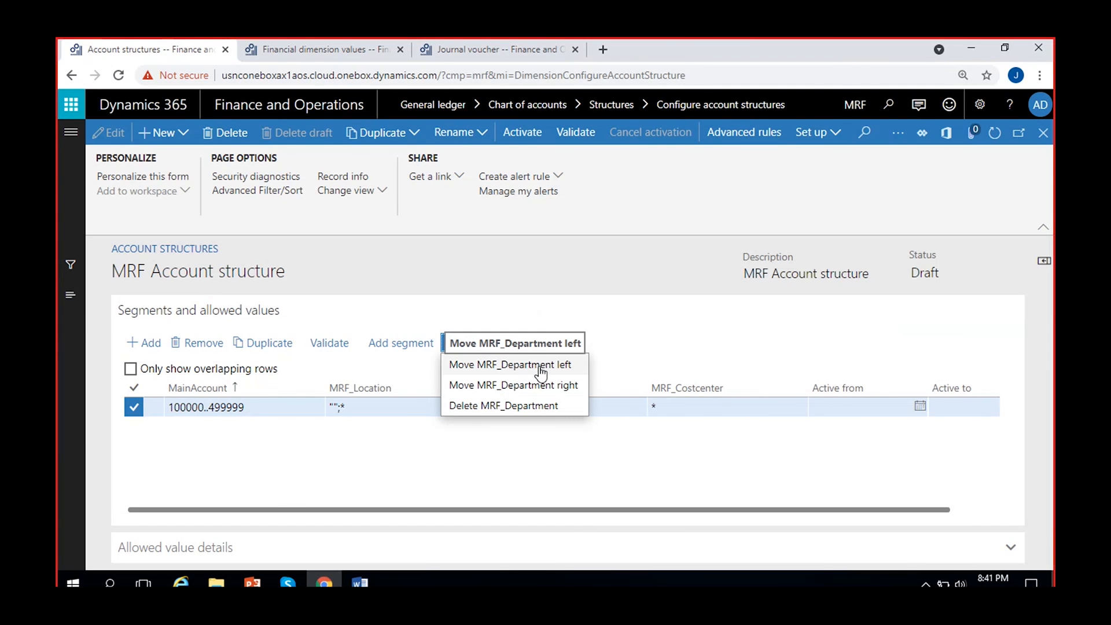
{"action": "left_click", "coordinate": [532, 364]}
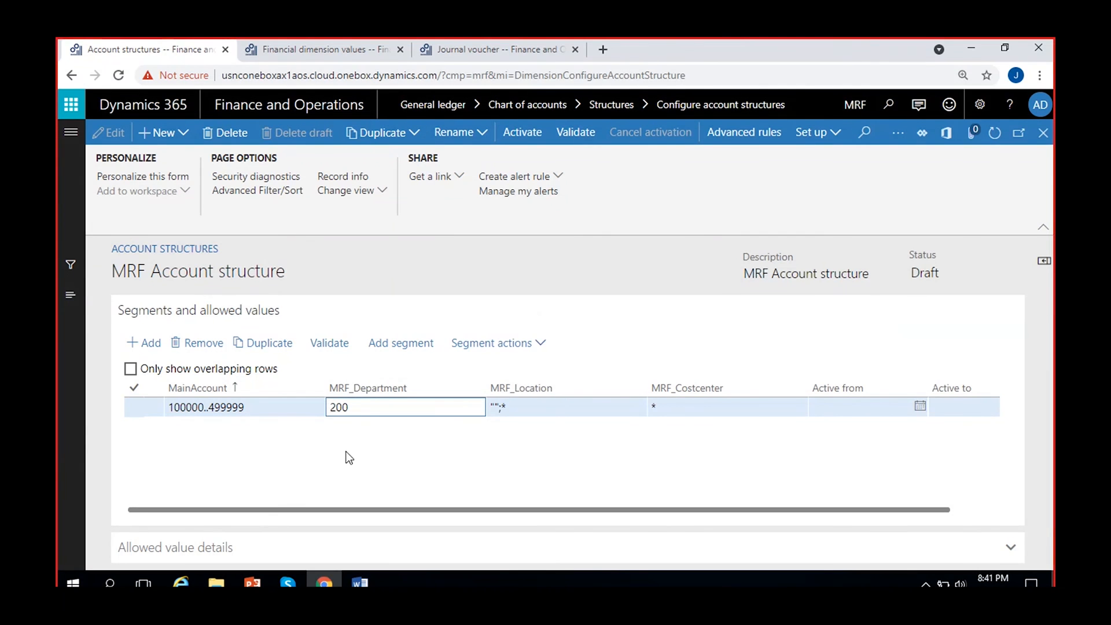
- Move the MRF_Department segment back to its place between MRF_Location and MRF_Costcenter
{"action": "left_click", "coordinate": [544, 344]}
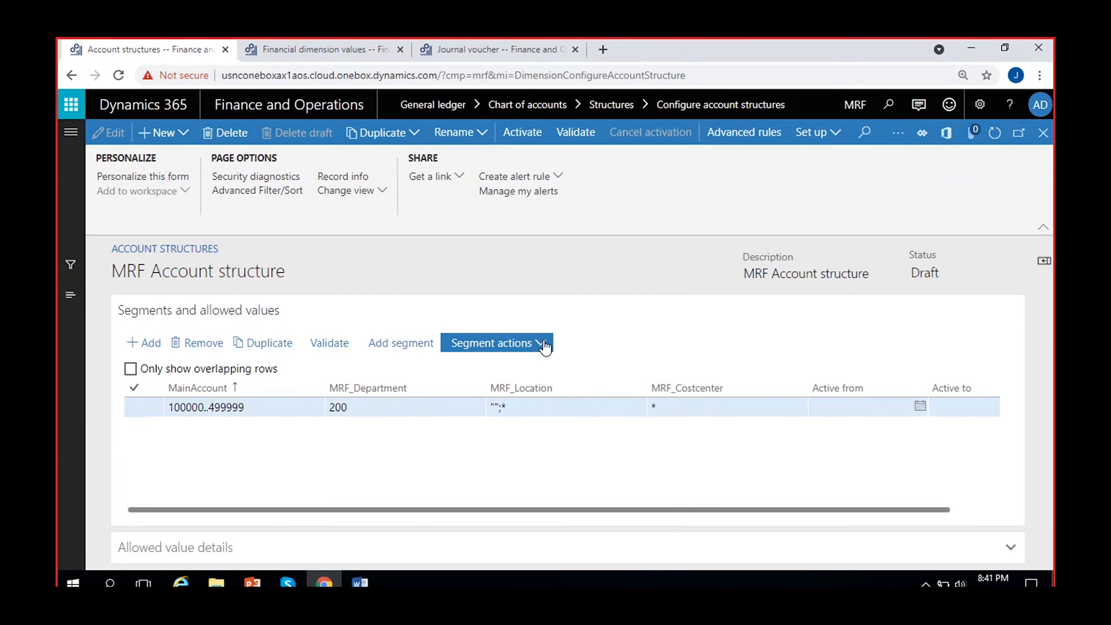
{"action": "left_click", "coordinate": [537, 385]}
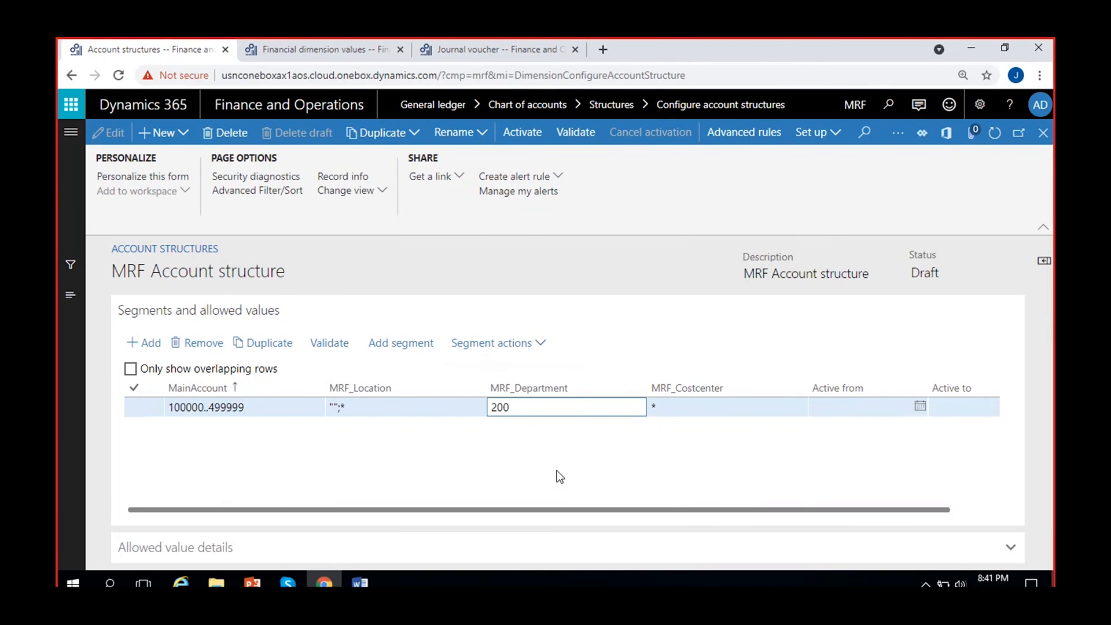
{"action": "left_click", "coordinate": [379, 405]}
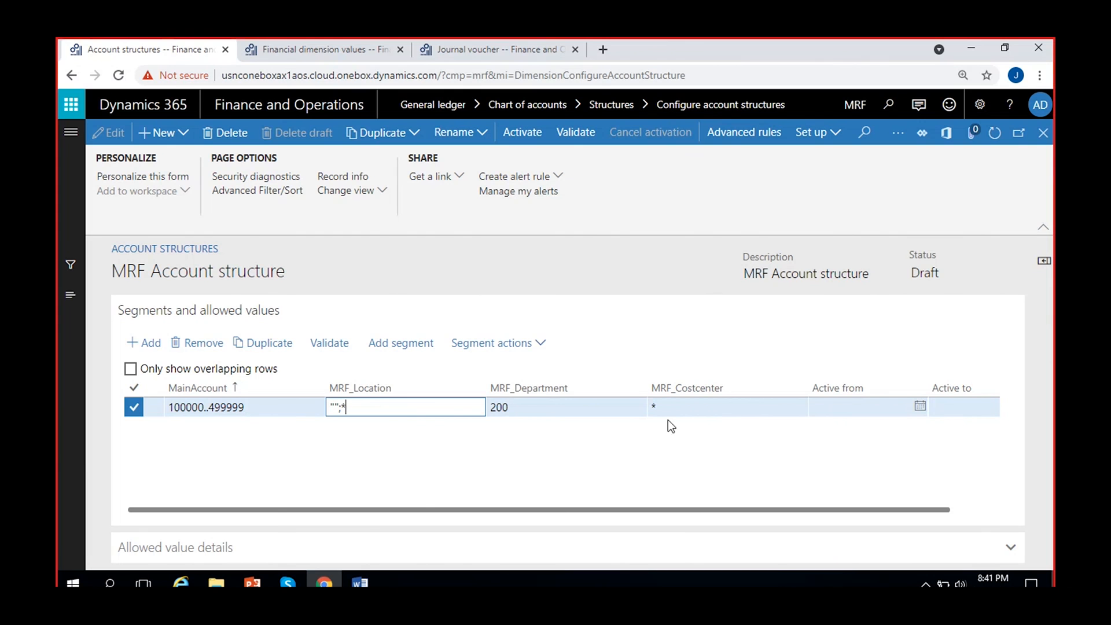
- Check the order of the MainAccount, BusinessUnit and Department segments in the account lookup of the journal voucher line
{"action": "left_click", "coordinate": [499, 52]}
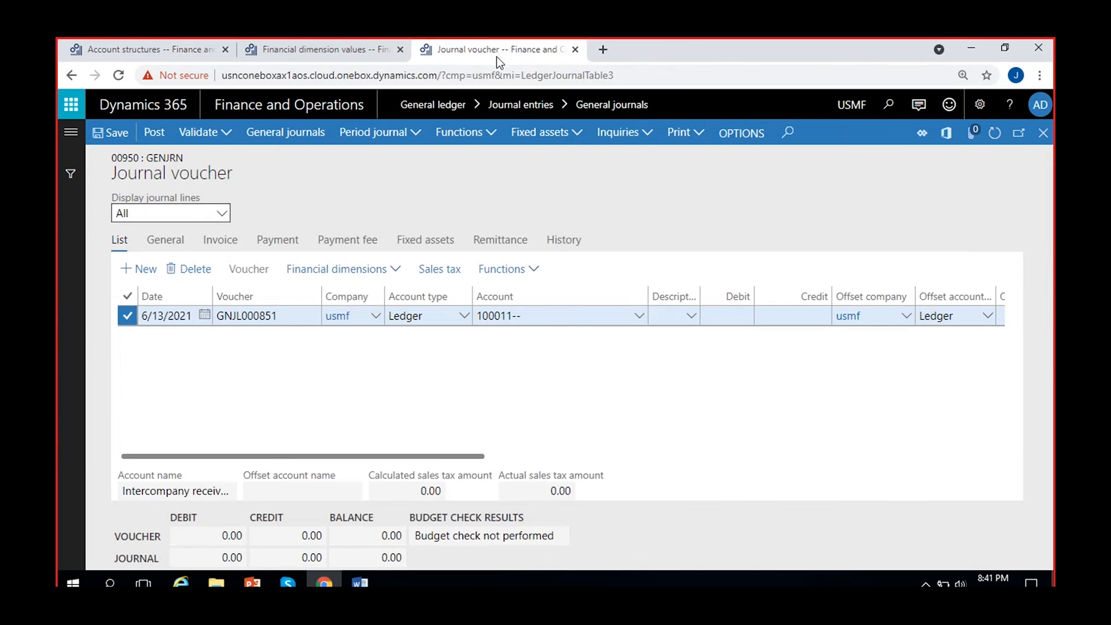
{"action": "left_click", "coordinate": [639, 316]}
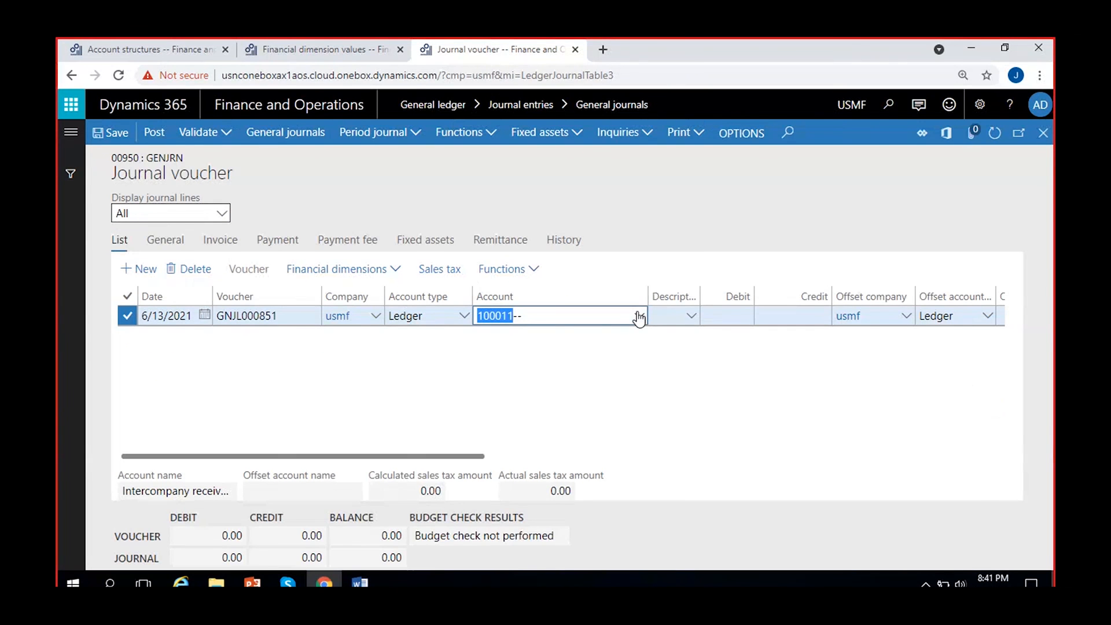
{"action": "left_click", "coordinate": [898, 387]}
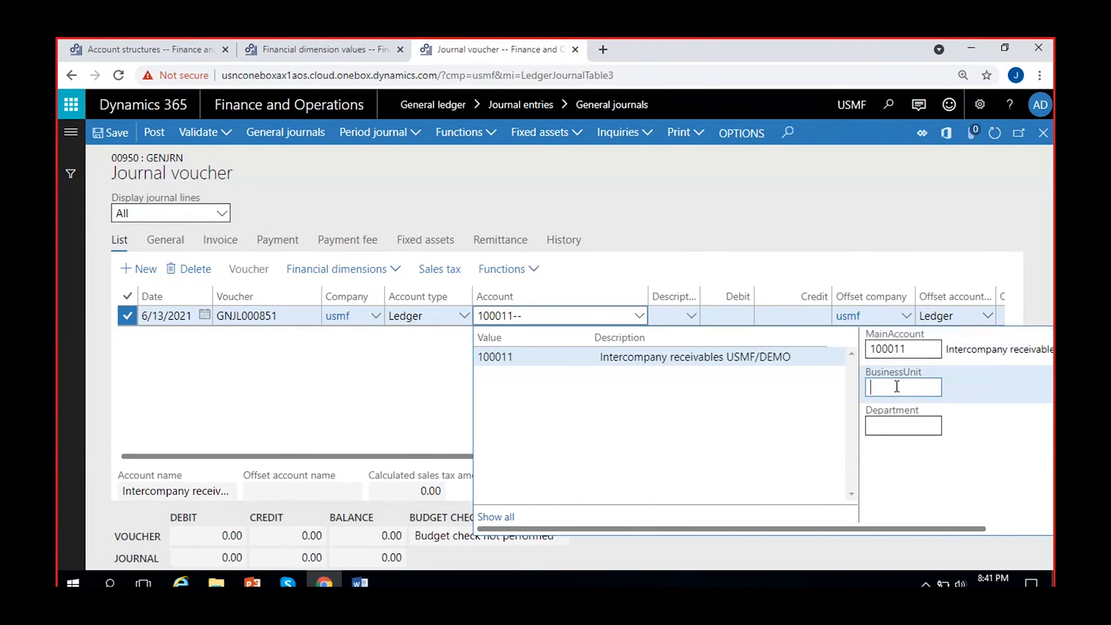
{"action": "left_click", "coordinate": [884, 426]}
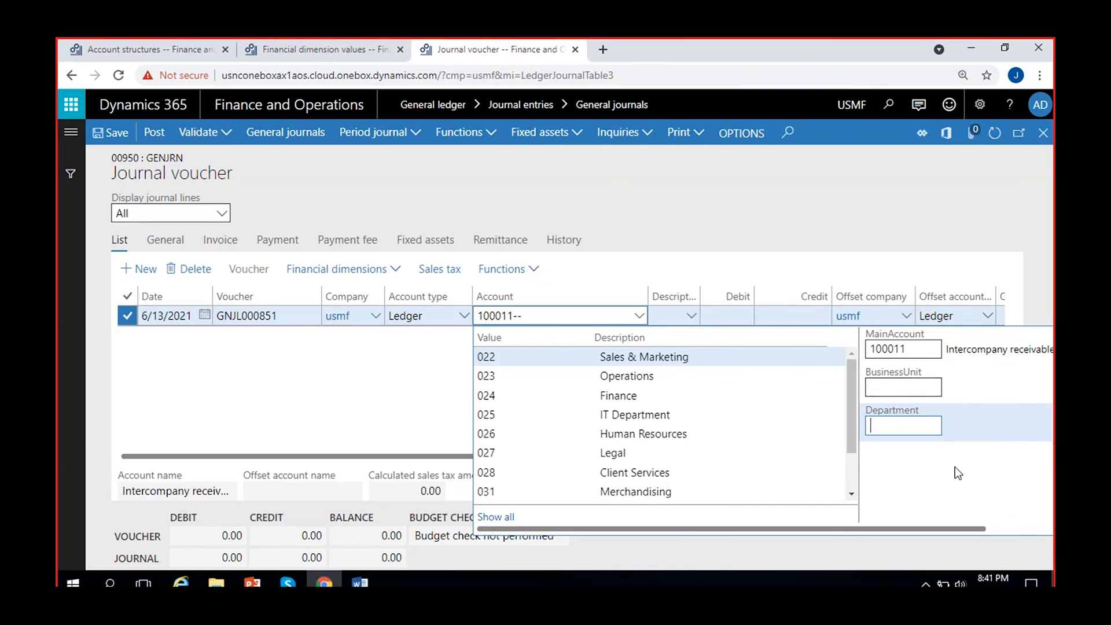
- Return to the MRF account structure and check the segment actions offered for MRF_Location
{"action": "left_click", "coordinate": [179, 51]}
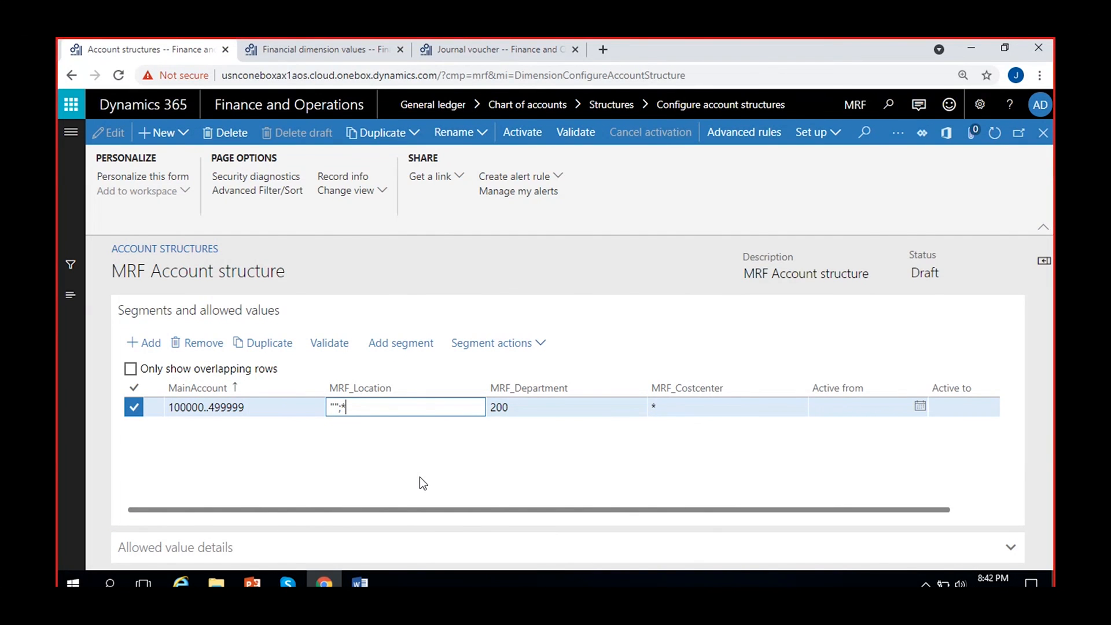
{"action": "left_click", "coordinate": [533, 346]}
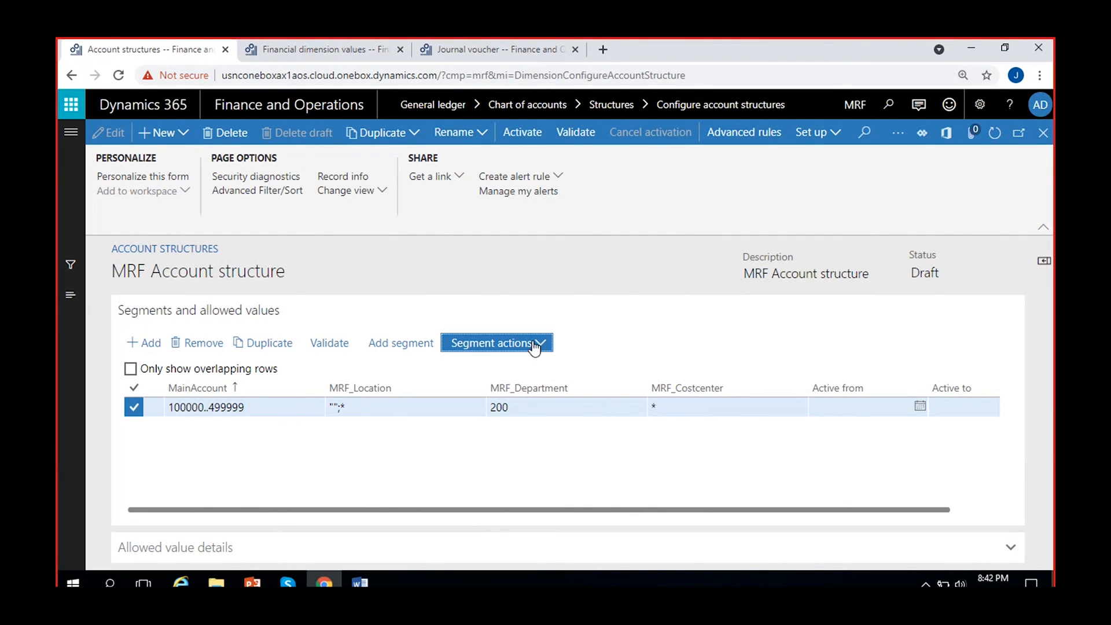
{"action": "left_click", "coordinate": [381, 410]}
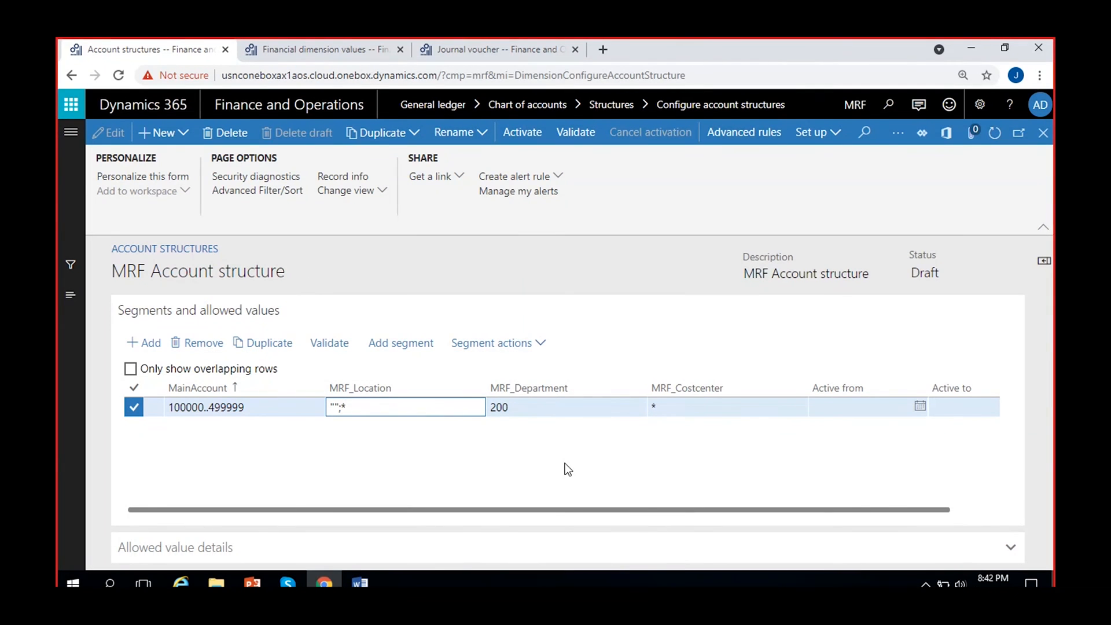
- Examine the Active from and Active to date fields of the 100000..499999 row alongside its segment values
{"action": "left_click_drag", "start_coordinate": [634, 503], "coordinate": [683, 508]}
{"action": "left_click", "coordinate": [957, 411]}
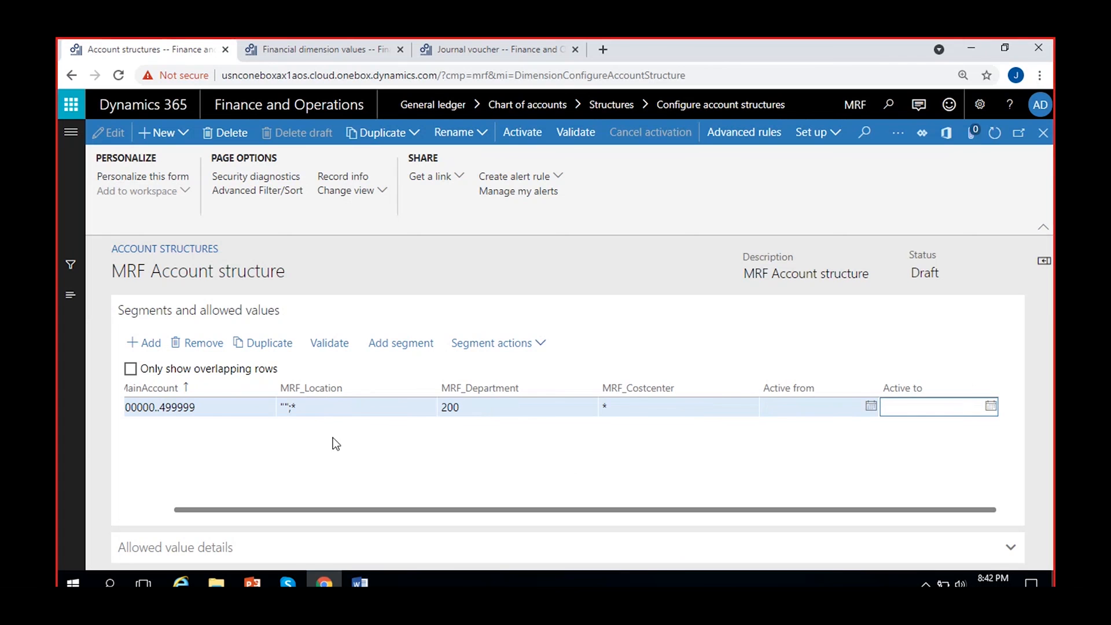
{"action": "left_click_drag", "start_coordinate": [249, 510], "coordinate": [182, 510]}
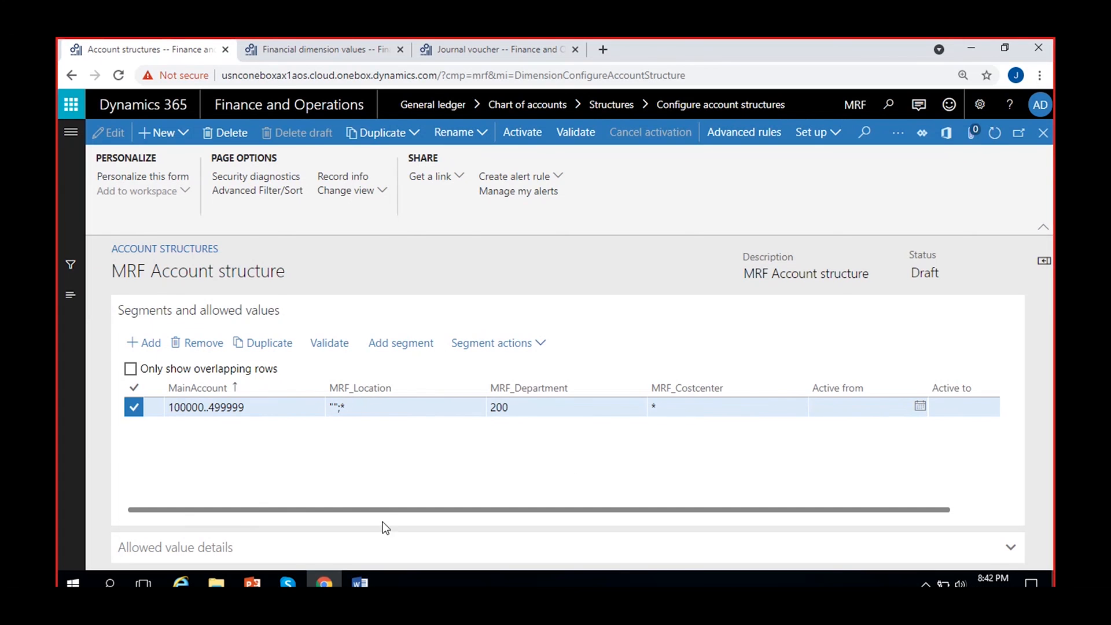
{"action": "left_click_drag", "start_coordinate": [380, 510], "coordinate": [429, 511]}
{"action": "left_click", "coordinate": [813, 408]}
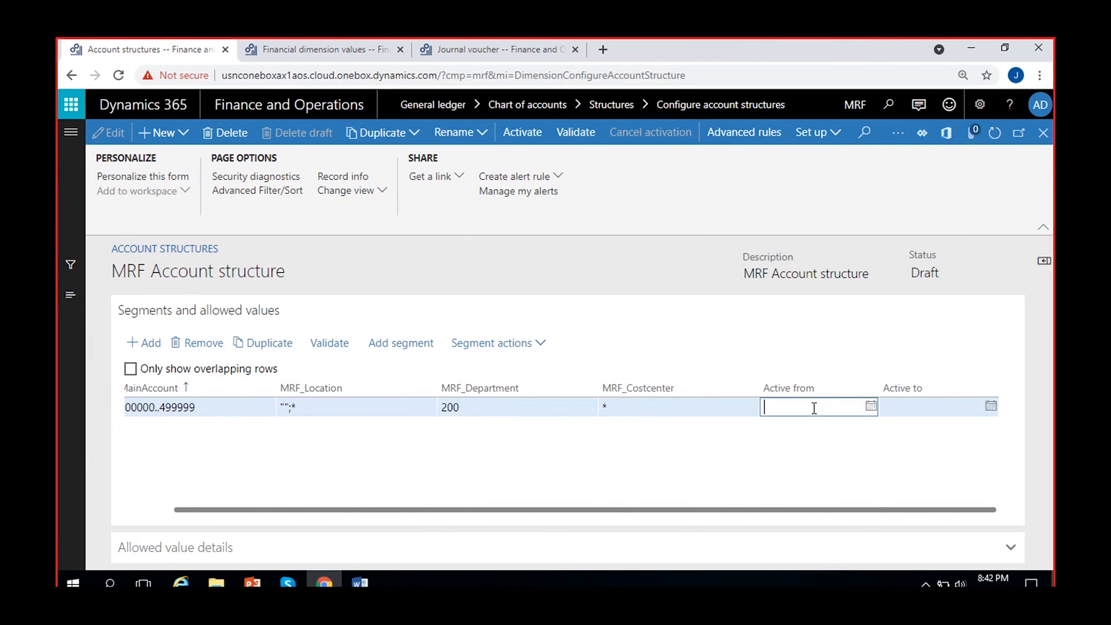
{"action": "left_click", "coordinate": [952, 408]}
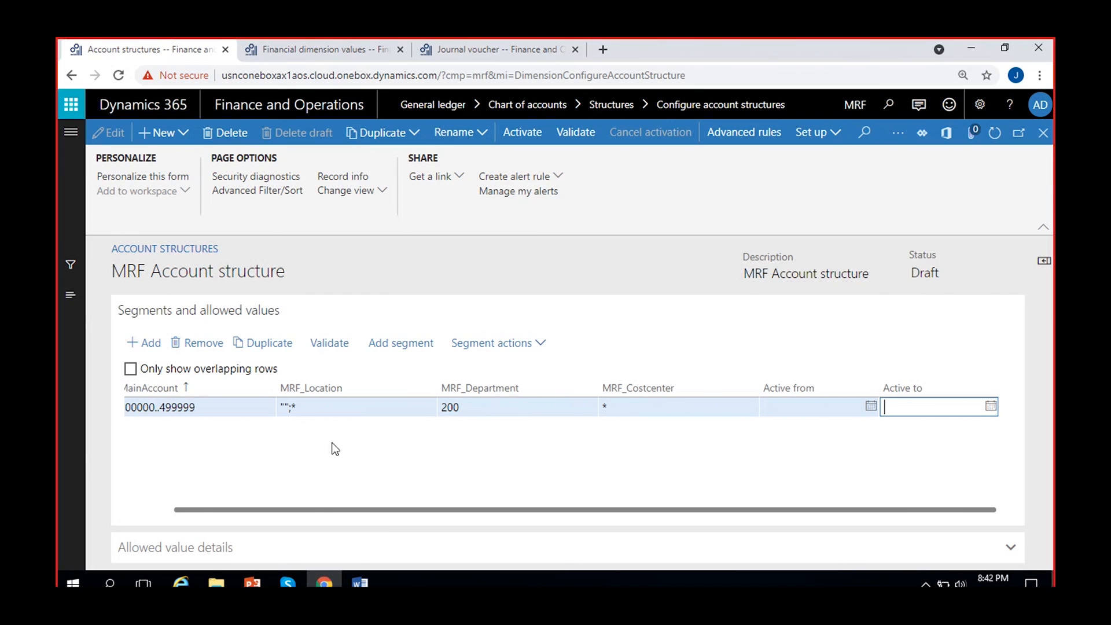
{"action": "left_click", "coordinate": [835, 410]}
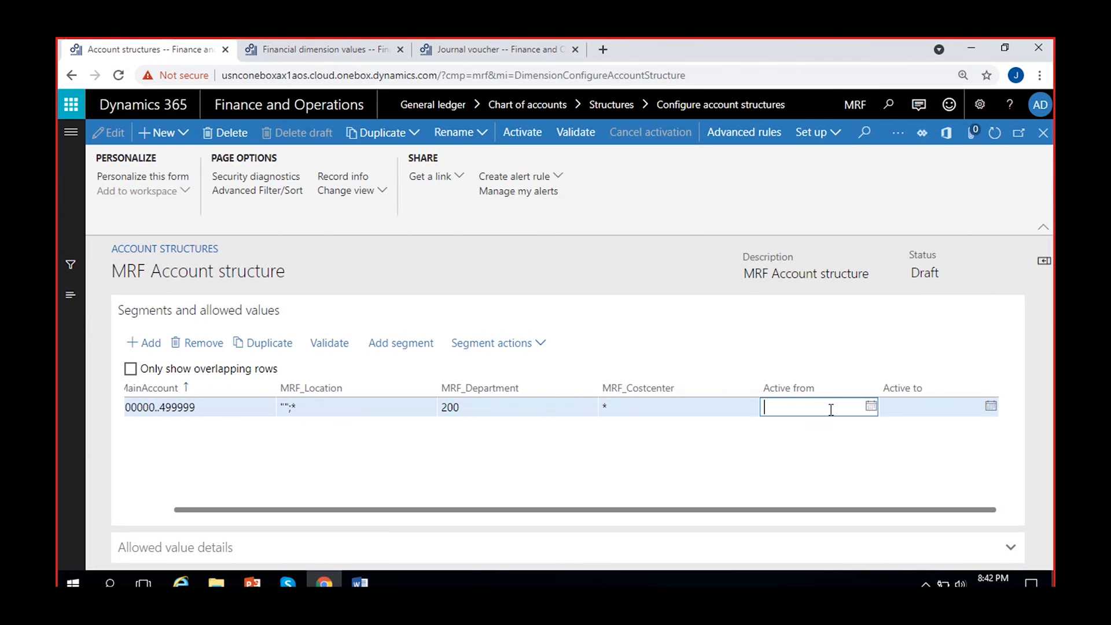
{"action": "left_click", "coordinate": [912, 411]}
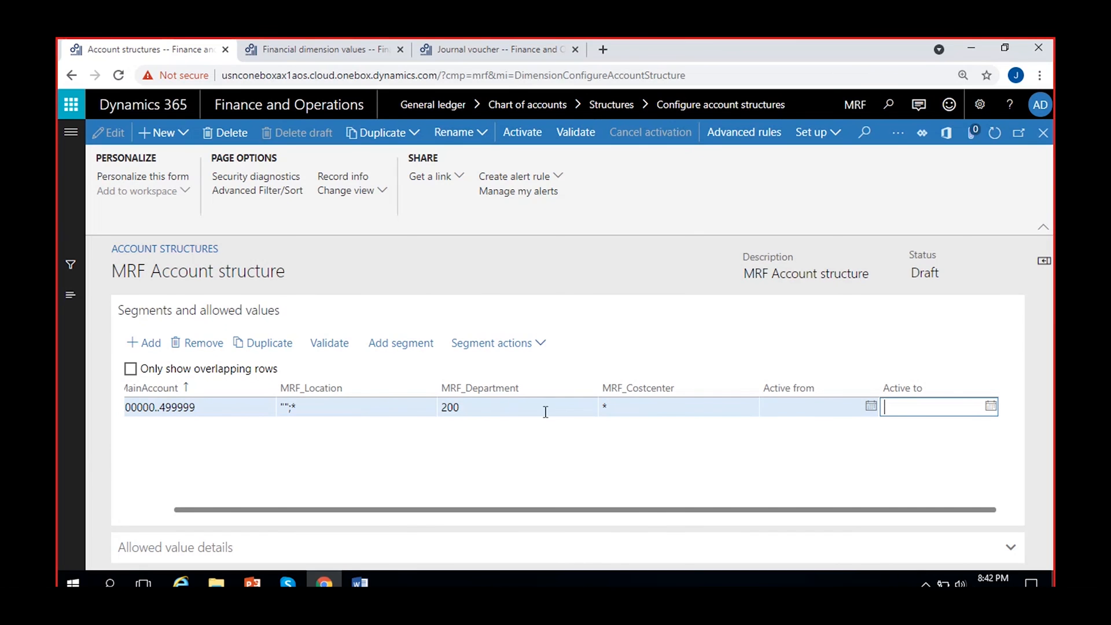
{"action": "left_click", "coordinate": [479, 412]}
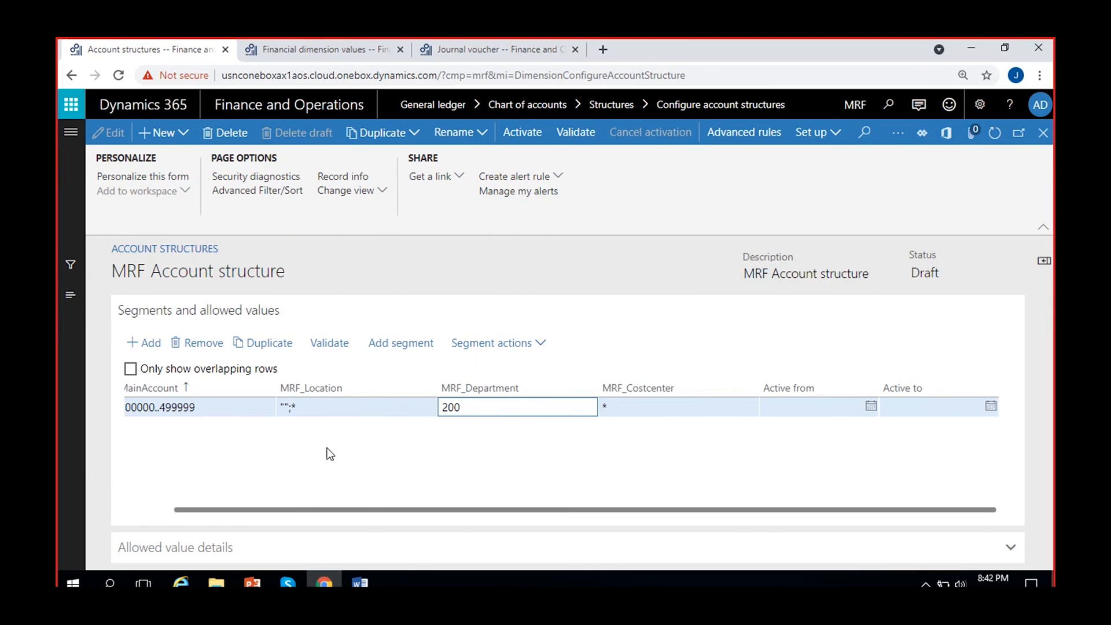
{"action": "left_click_drag", "start_coordinate": [307, 510], "coordinate": [261, 510]}
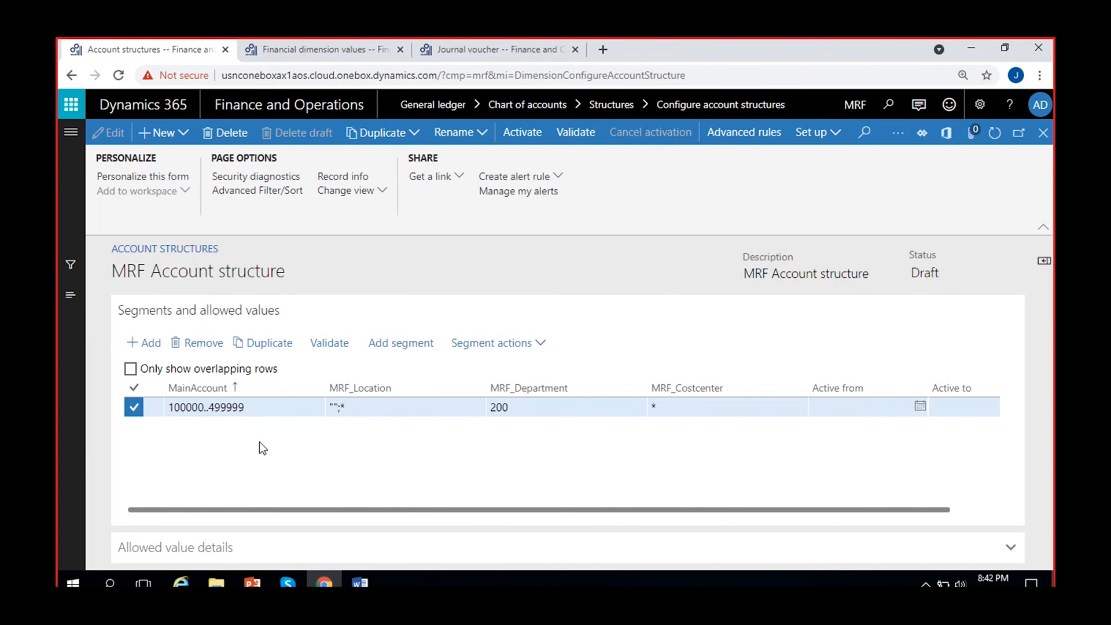
{"action": "left_click_drag", "start_coordinate": [543, 510], "coordinate": [592, 509]}
{"action": "left_click", "coordinate": [800, 408]}
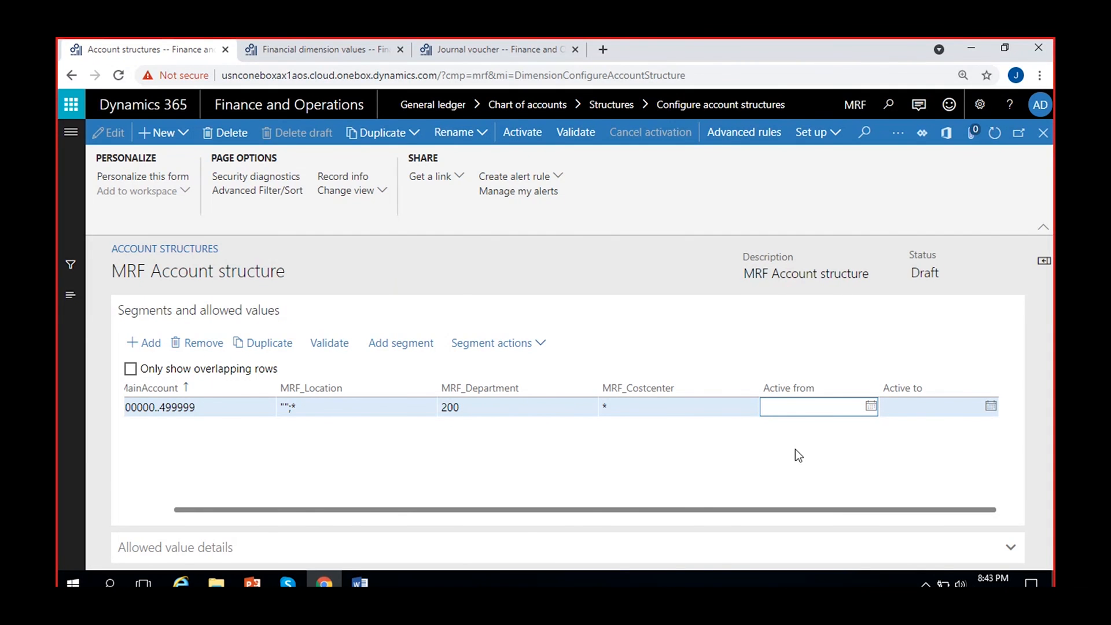
{"action": "left_click_drag", "start_coordinate": [689, 510], "coordinate": [563, 509]}
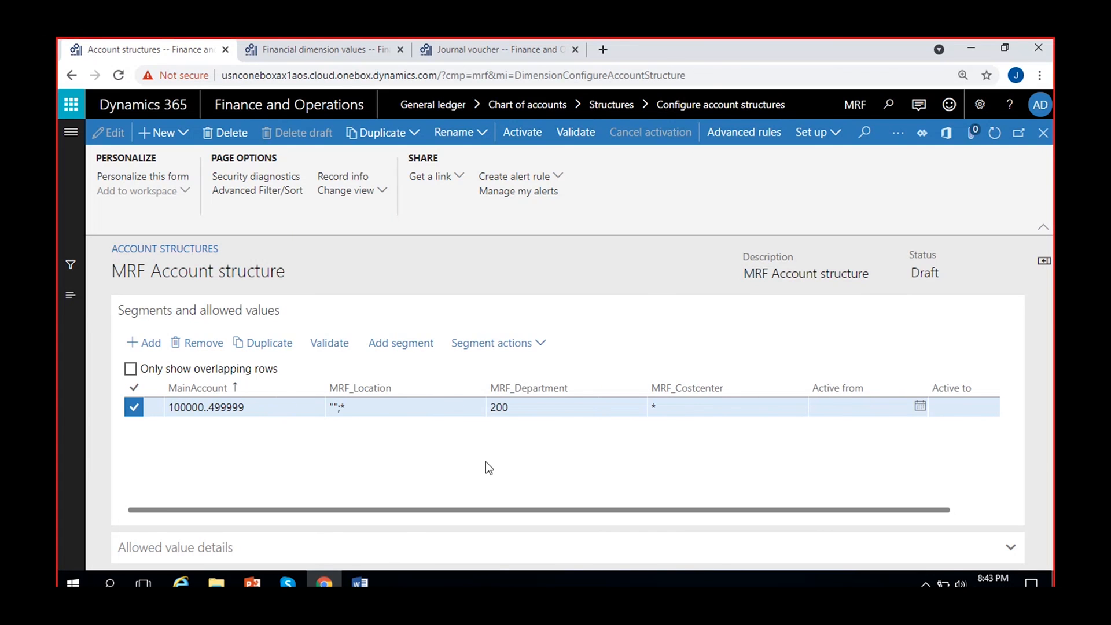
- Expand the allowed value details and add a row for the main account range 500000..599999
{"action": "left_click", "coordinate": [341, 550]}
{"action": "left_click_drag", "start_coordinate": [467, 492], "coordinate": [504, 482]}
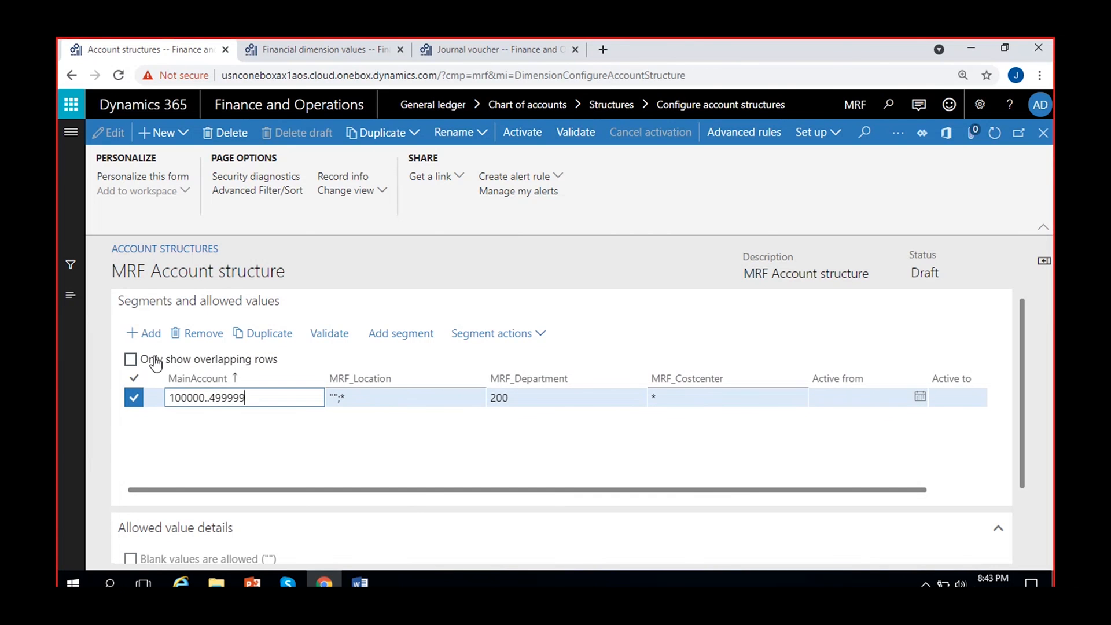
{"action": "left_click", "coordinate": [152, 335]}
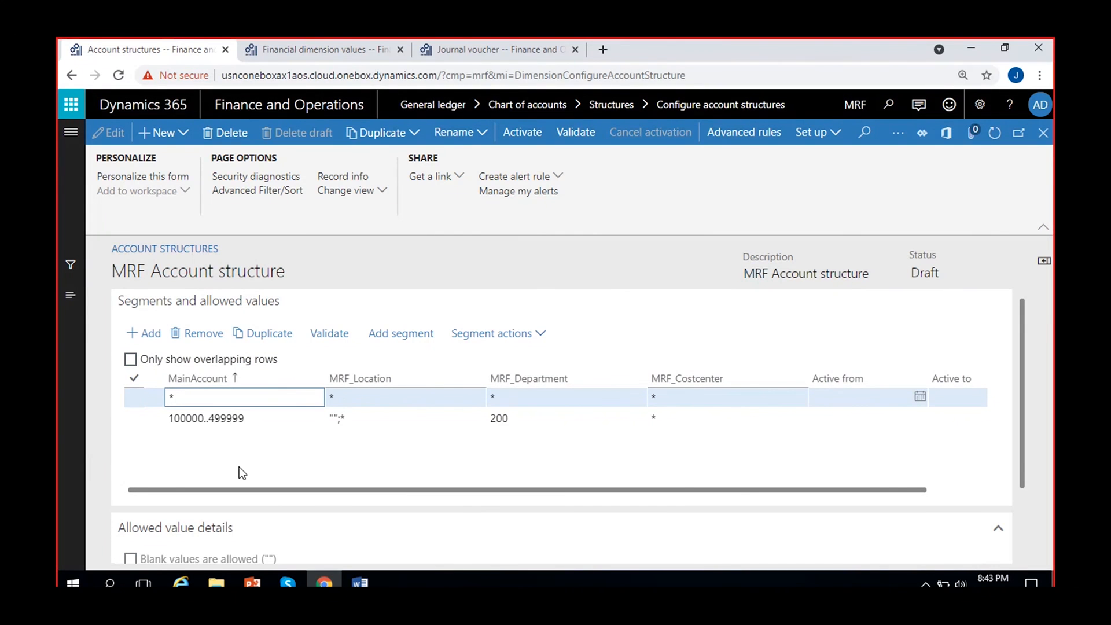
{"action": "type", "text": "500000..599999"}
- Allow blank values for MRF_Location, MRF_Department and MRF_Costcenter in the 500000..599999 row
{"action": "left_click", "coordinate": [406, 404]}
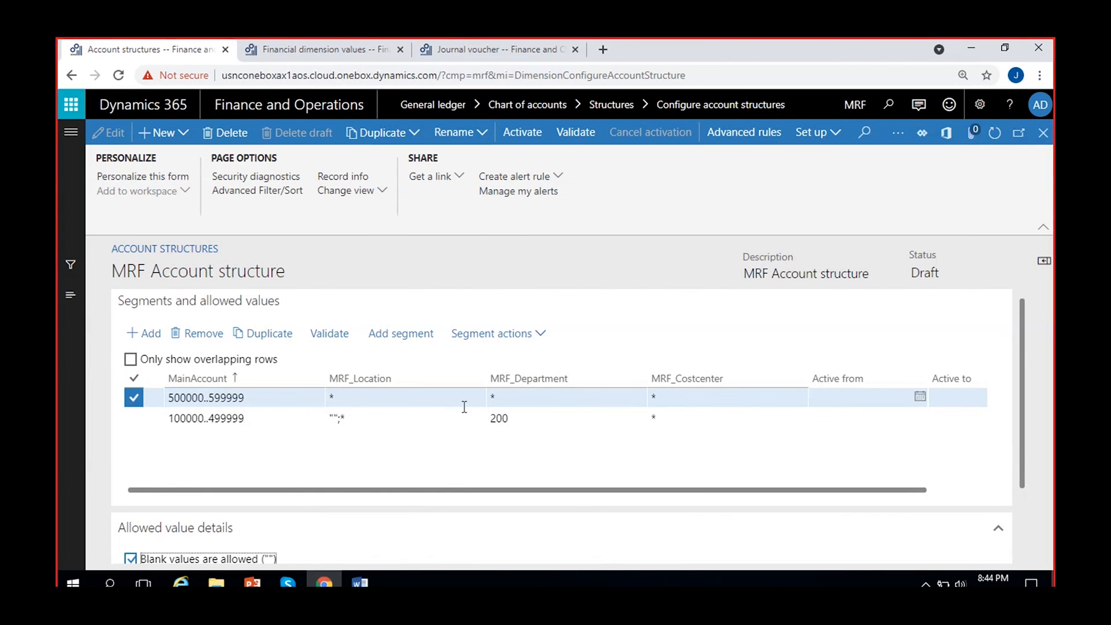
{"action": "left_click", "coordinate": [427, 398]}
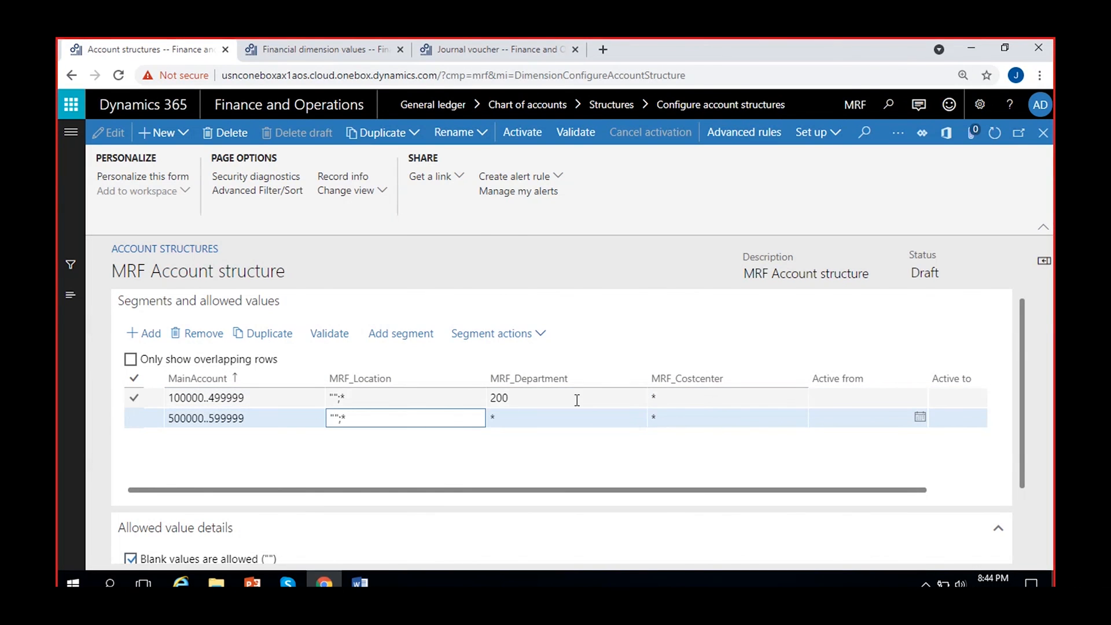
{"action": "left_click", "coordinate": [528, 418]}
{"action": "left_click", "coordinate": [131, 558]}
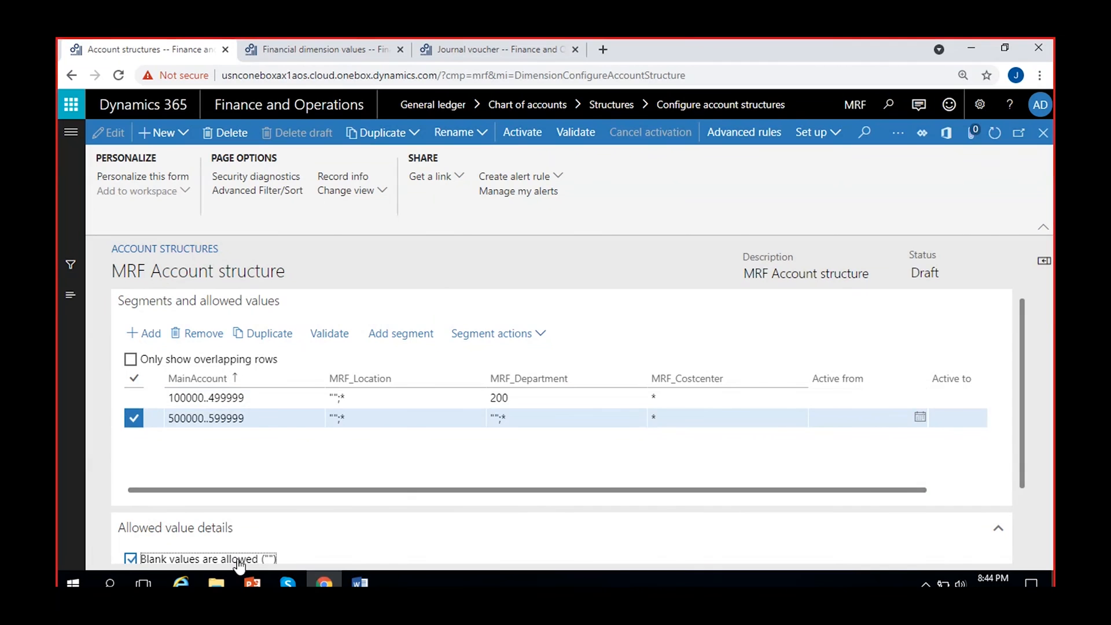
{"action": "left_click", "coordinate": [697, 417]}
{"action": "left_click", "coordinate": [131, 558]}
- In the 100000..499999 row, allow blank MRF_Costcenter values and set MRF_Department to *
{"action": "left_click", "coordinate": [677, 399]}
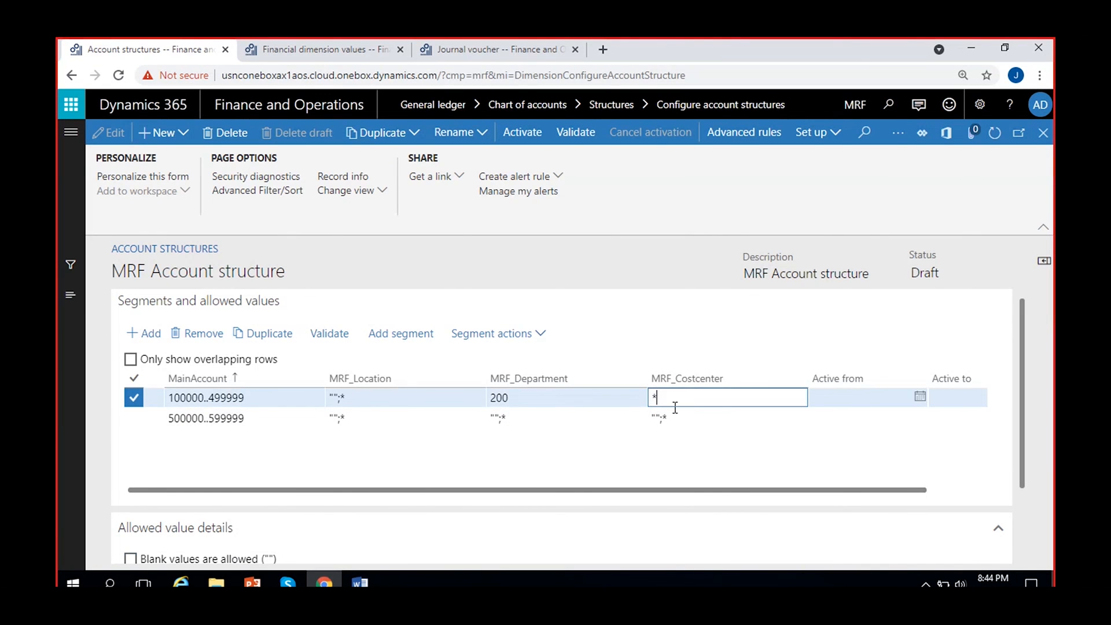
{"action": "left_click", "coordinate": [129, 559]}
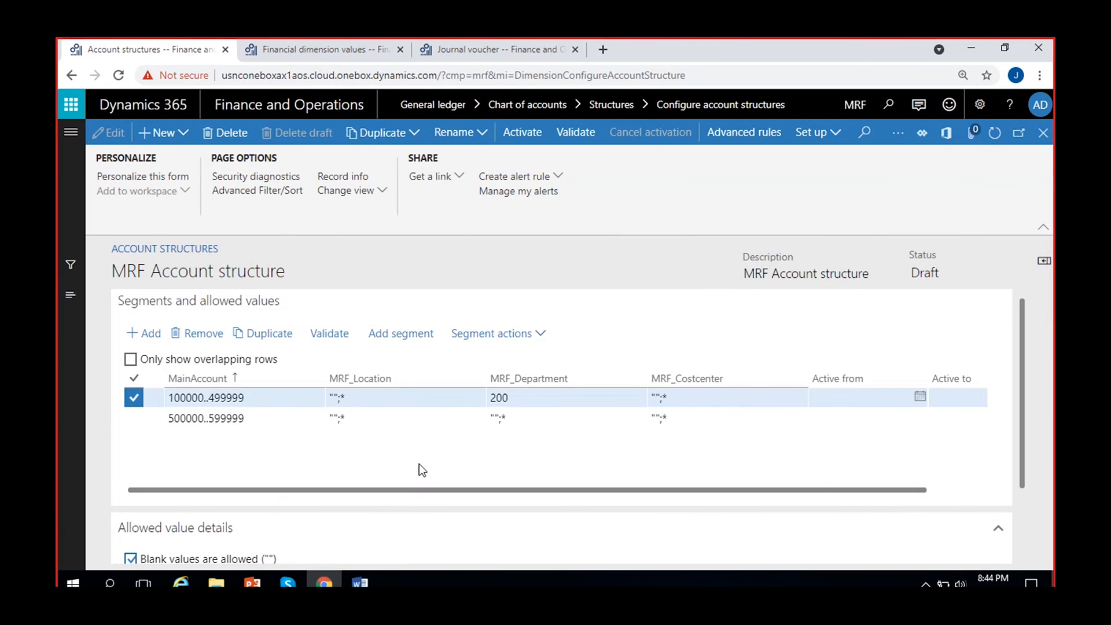
{"action": "left_click", "coordinate": [538, 399]}
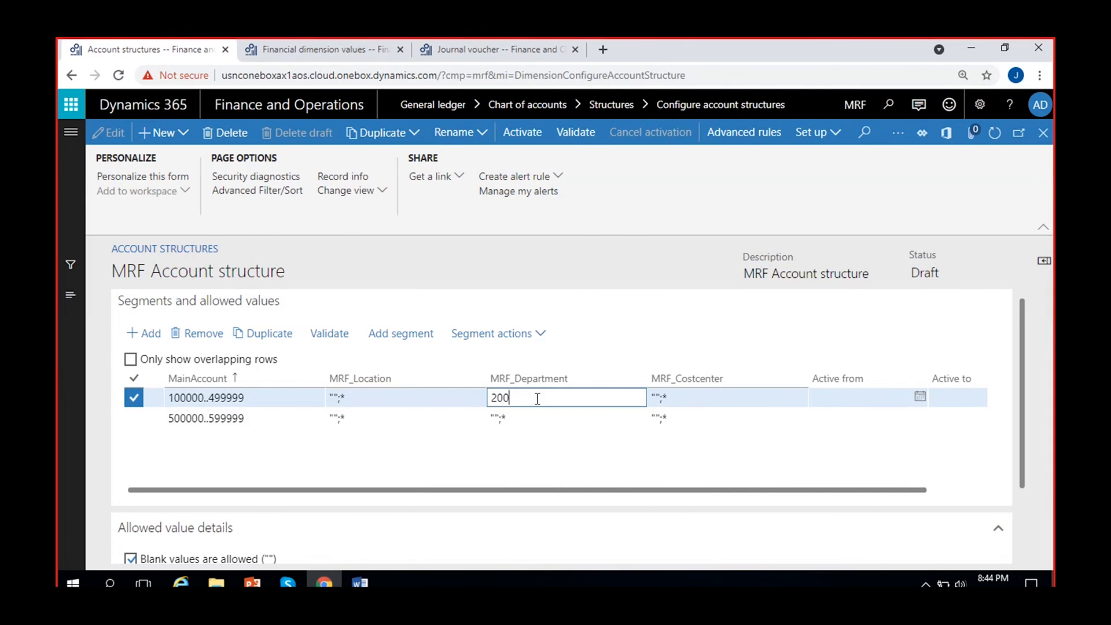
{"action": "key", "text": "BackSpace"}
{"action": "key", "text": "BackSpace"}
{"action": "key", "text": "BackSpace"}
{"action": "type", "text": "8"}
{"action": "key", "text": "BackSpace"}
{"action": "type", "text": "*"}
{"action": "left_click", "coordinate": [555, 436]}
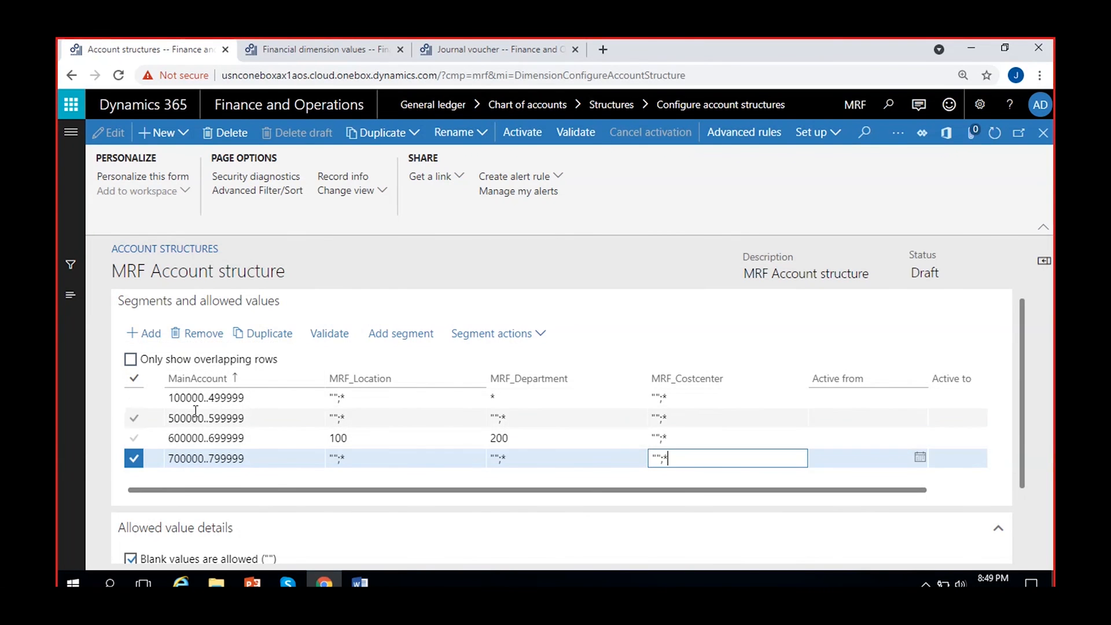
{"action": "scroll", "coordinate": [272, 499], "scroll_direction": "up", "scroll_amount": 1}
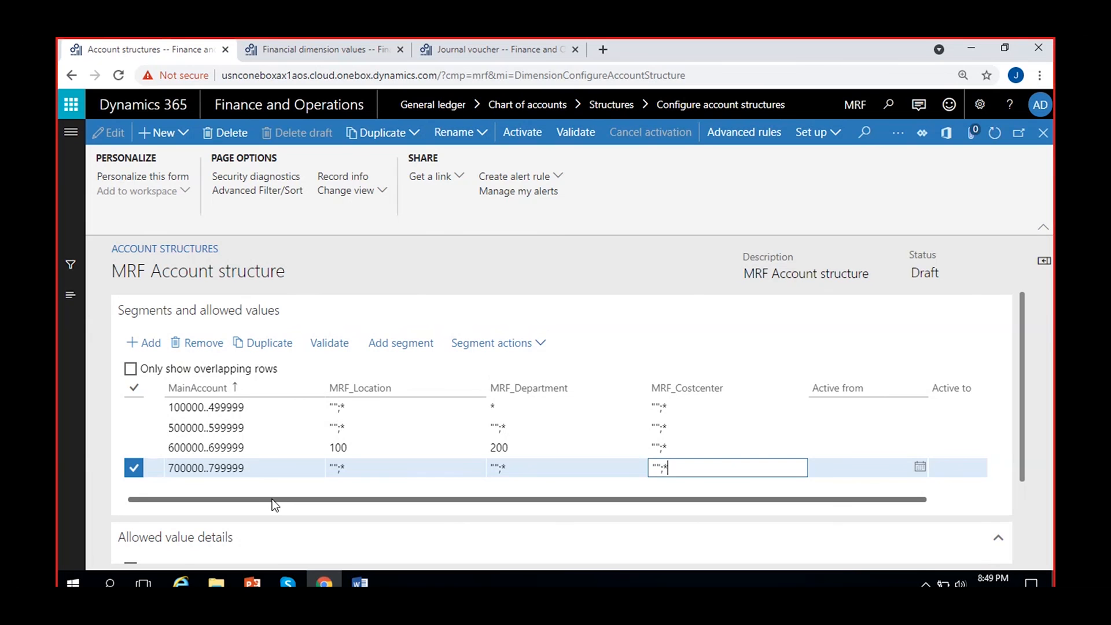
- Add a row for main account 750000 and compare it with the 700000..799999 row
{"action": "scroll", "coordinate": [273, 447], "scroll_direction": "right", "scroll_amount": 1}
{"action": "scroll", "coordinate": [273, 448], "scroll_direction": "left", "scroll_amount": 1}
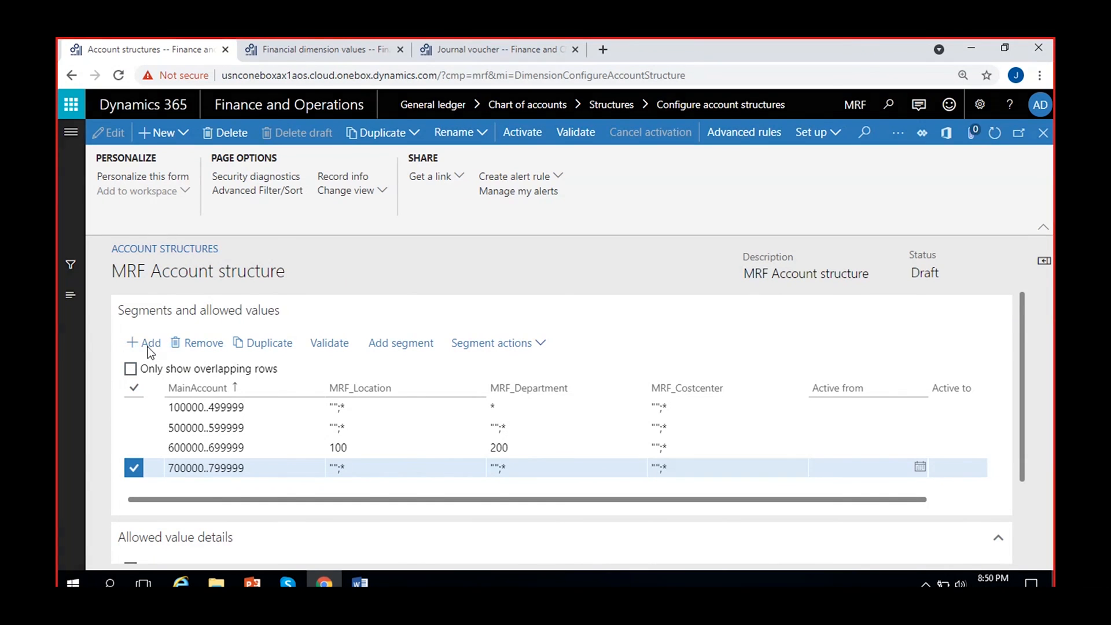
{"action": "left_click", "coordinate": [147, 345]}
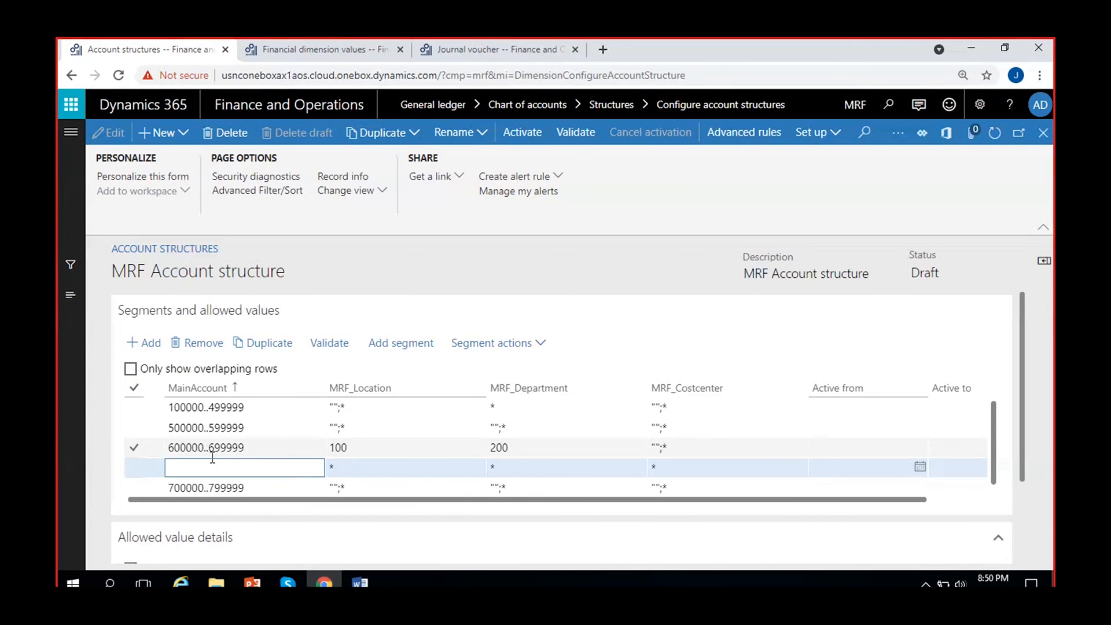
{"action": "type", "text": "750000"}
{"action": "left_click", "coordinate": [264, 488]}
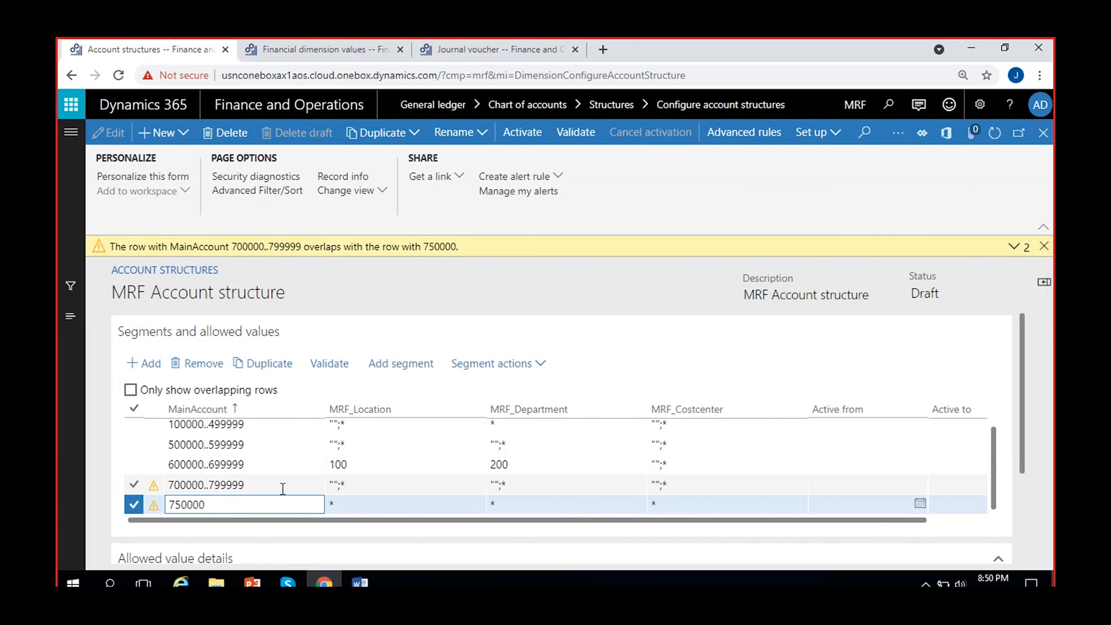
{"action": "left_click", "coordinate": [226, 489]}
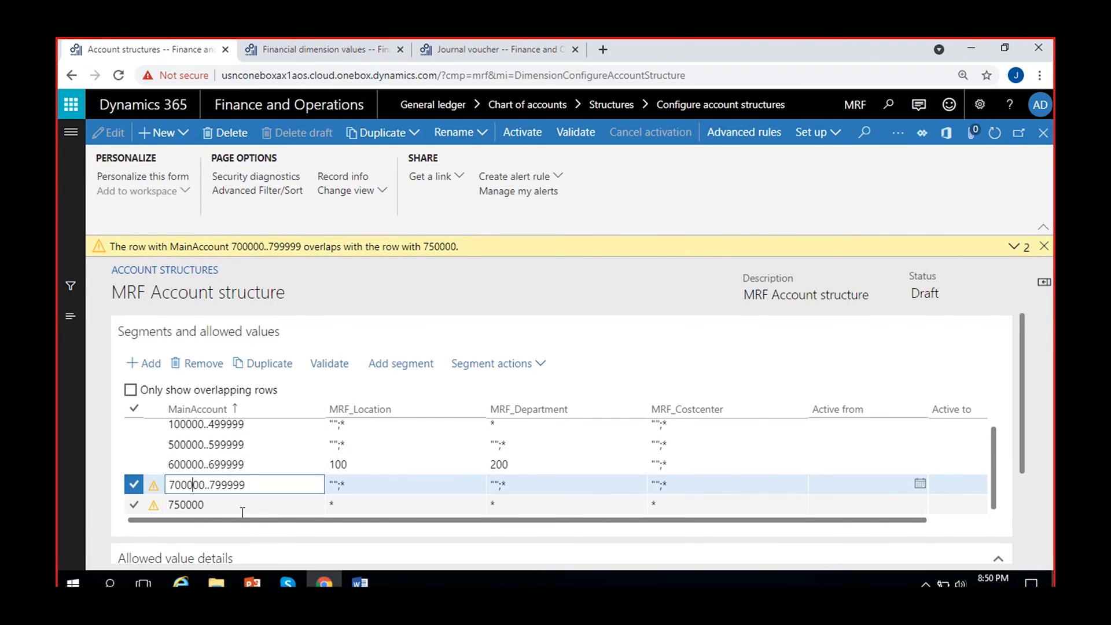
{"action": "left_click", "coordinate": [227, 509]}
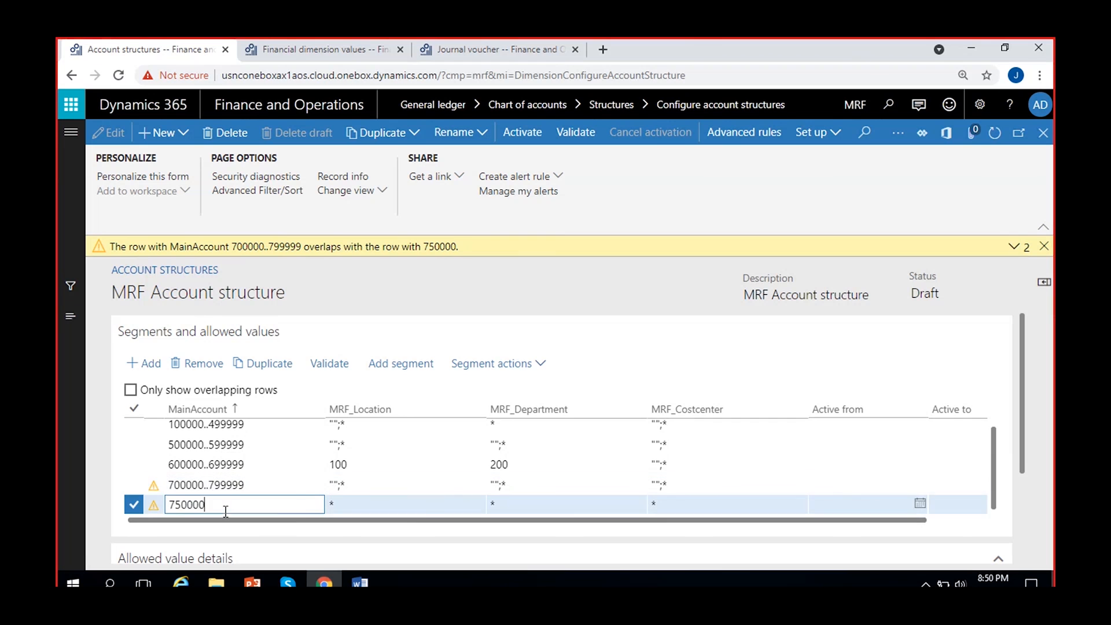
- Show only the overlapping rows among the segments and allowed values
{"action": "left_click", "coordinate": [131, 392]}
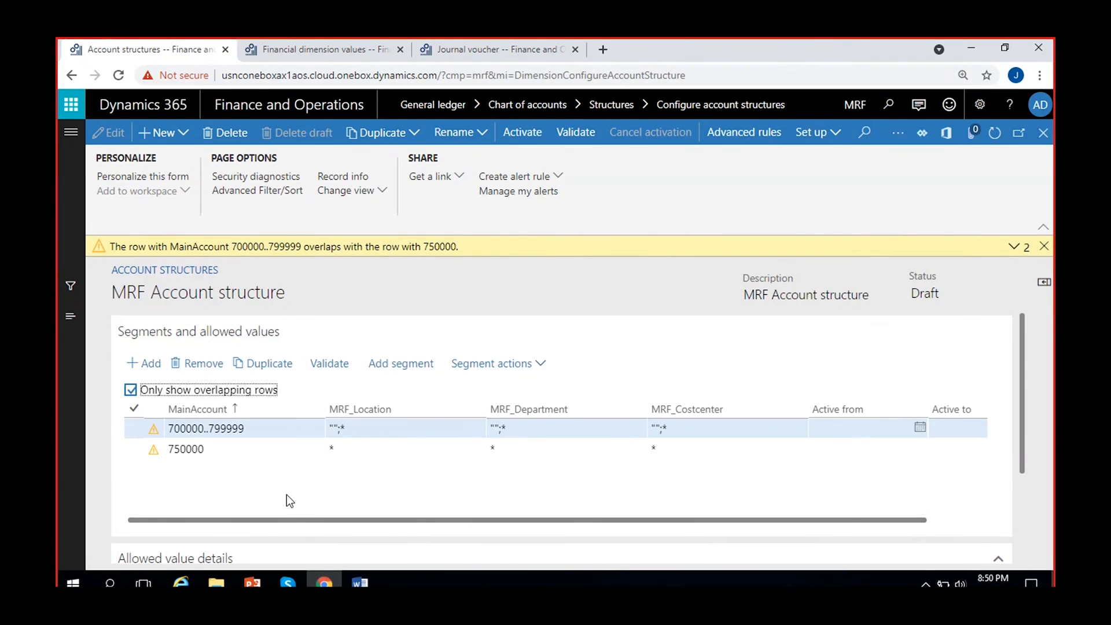
{"action": "left_click", "coordinate": [228, 451]}
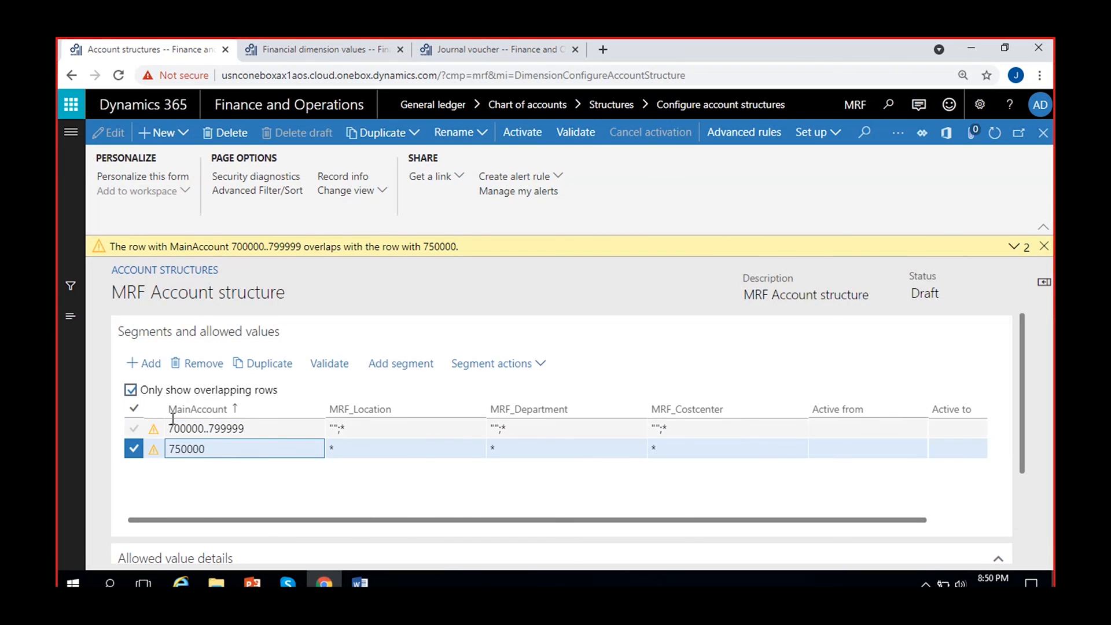
{"action": "left_click", "coordinate": [131, 391]}
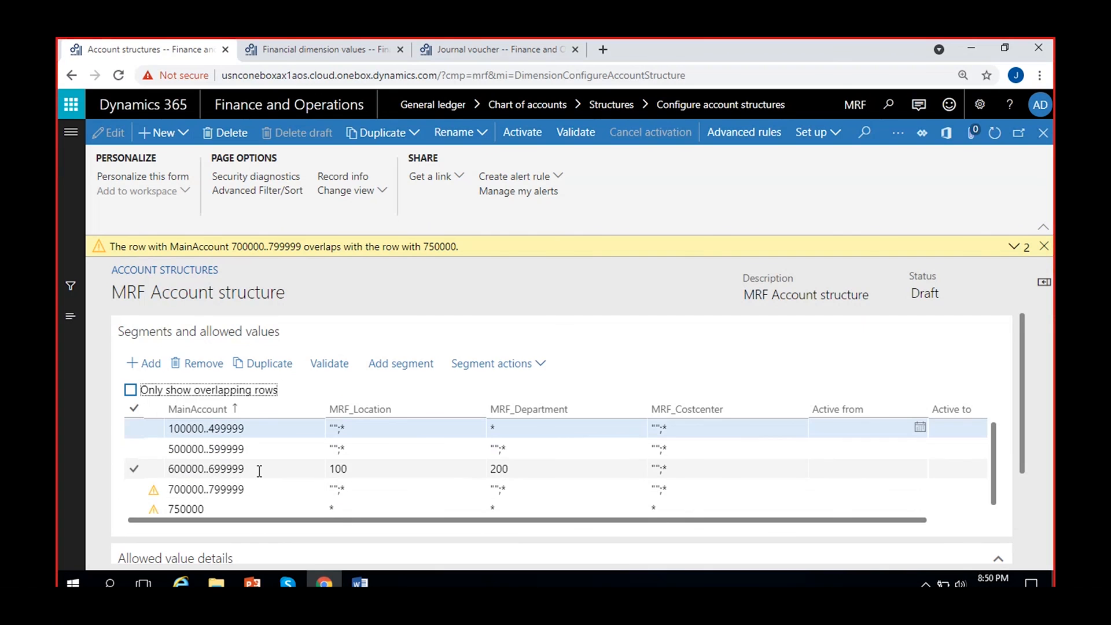
{"action": "left_click", "coordinate": [130, 390]}
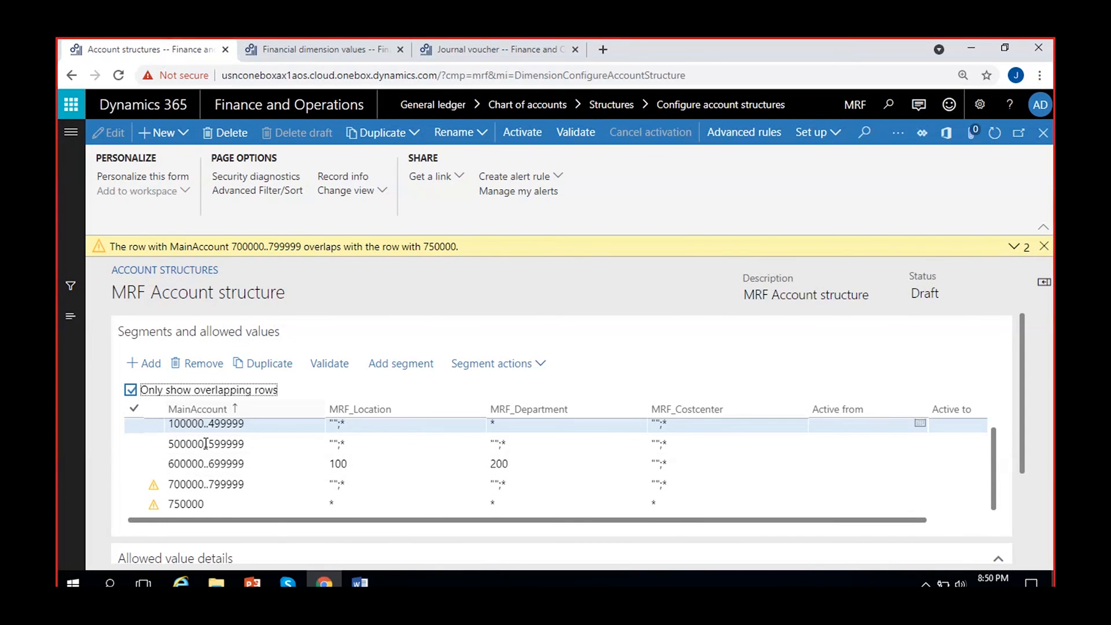
- Remove the 750000 row, dismiss the overlap warning and show all rows again
{"action": "left_click", "coordinate": [226, 449]}
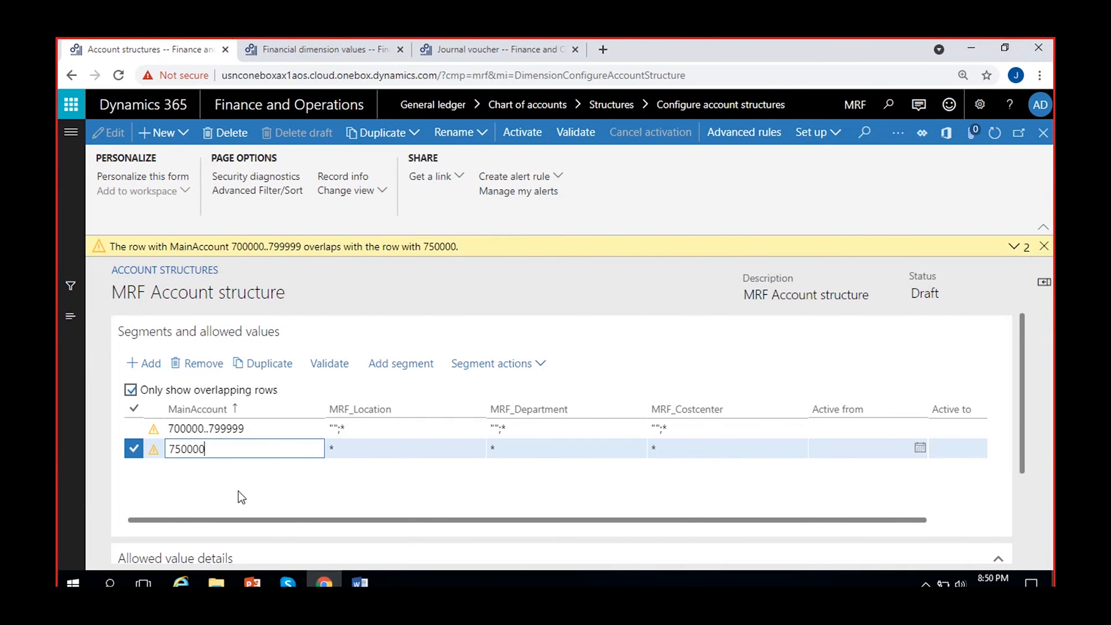
{"action": "left_click", "coordinate": [204, 365]}
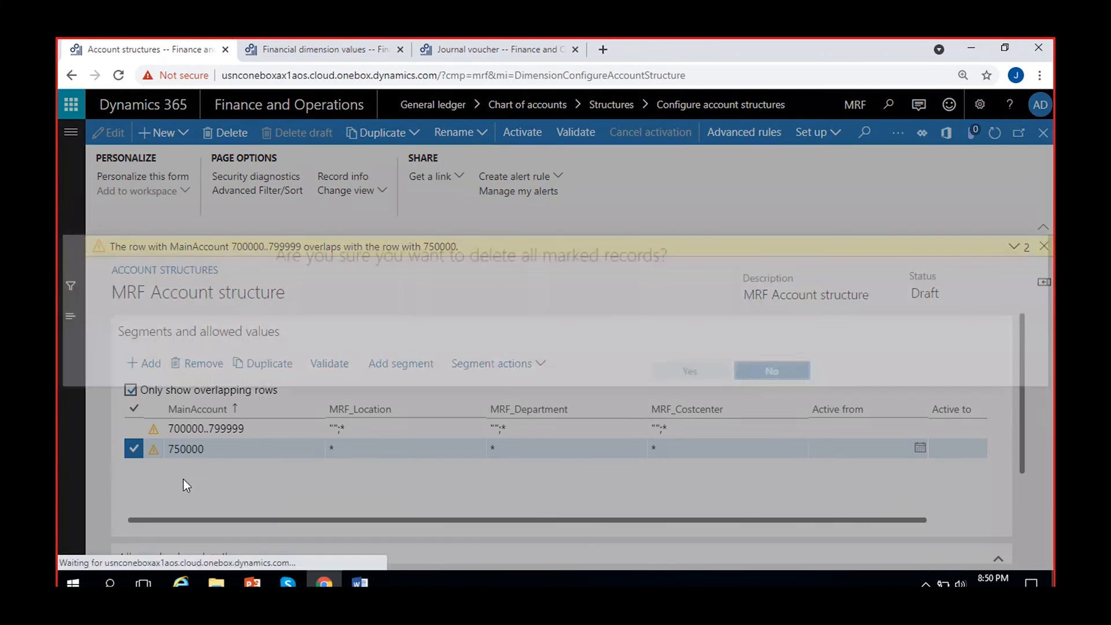
{"action": "left_click", "coordinate": [684, 372]}
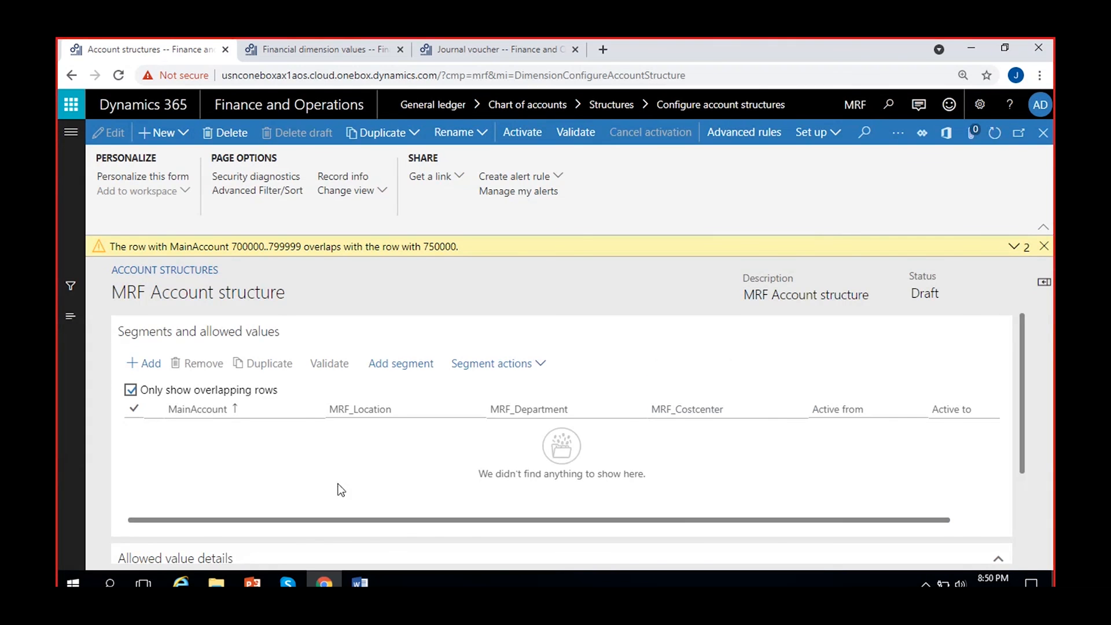
{"action": "left_click", "coordinate": [1044, 246]}
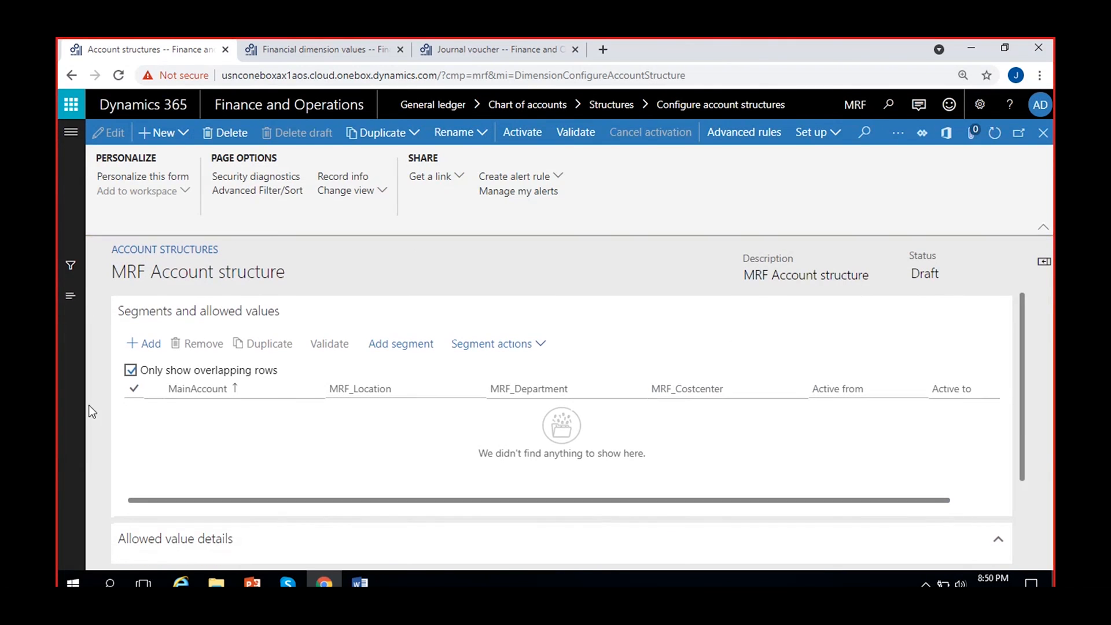
{"action": "left_click", "coordinate": [130, 369]}
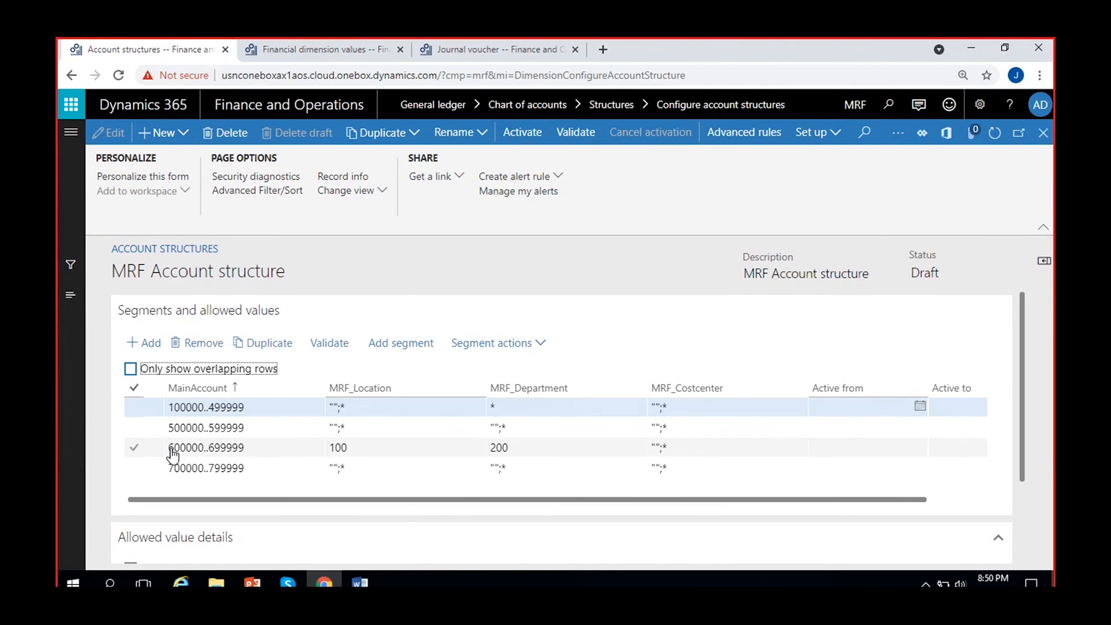
{"action": "left_click", "coordinate": [131, 369]}
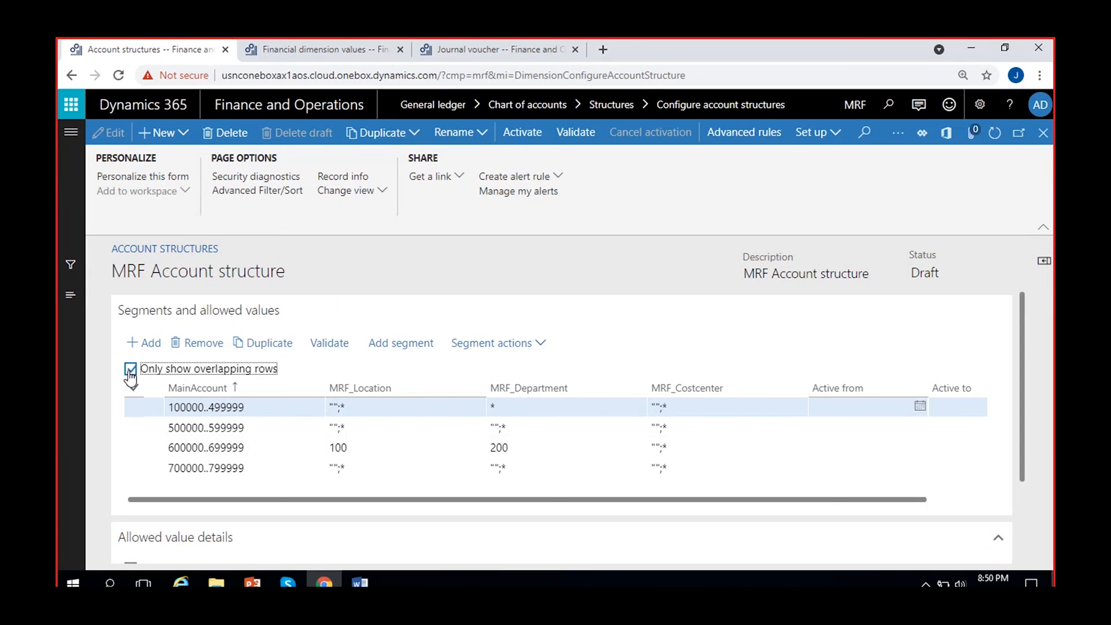
{"action": "left_click", "coordinate": [131, 369]}
{"action": "left_click", "coordinate": [259, 484]}
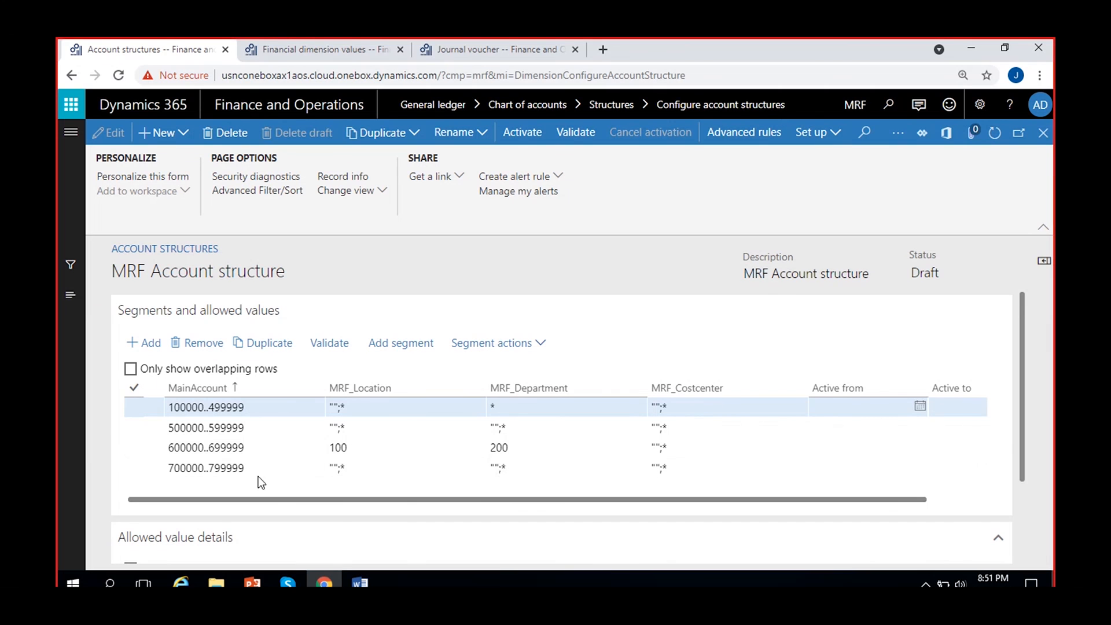
- Remove all main account rows from the segments and allowed values
{"action": "left_click", "coordinate": [134, 387]}
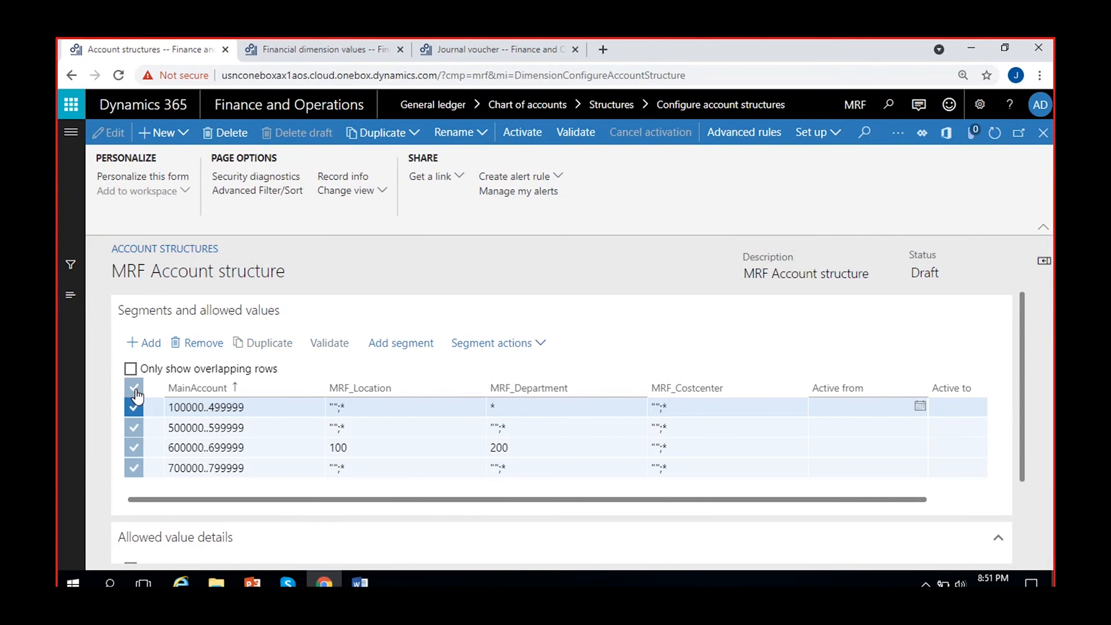
{"action": "left_click", "coordinate": [211, 345]}
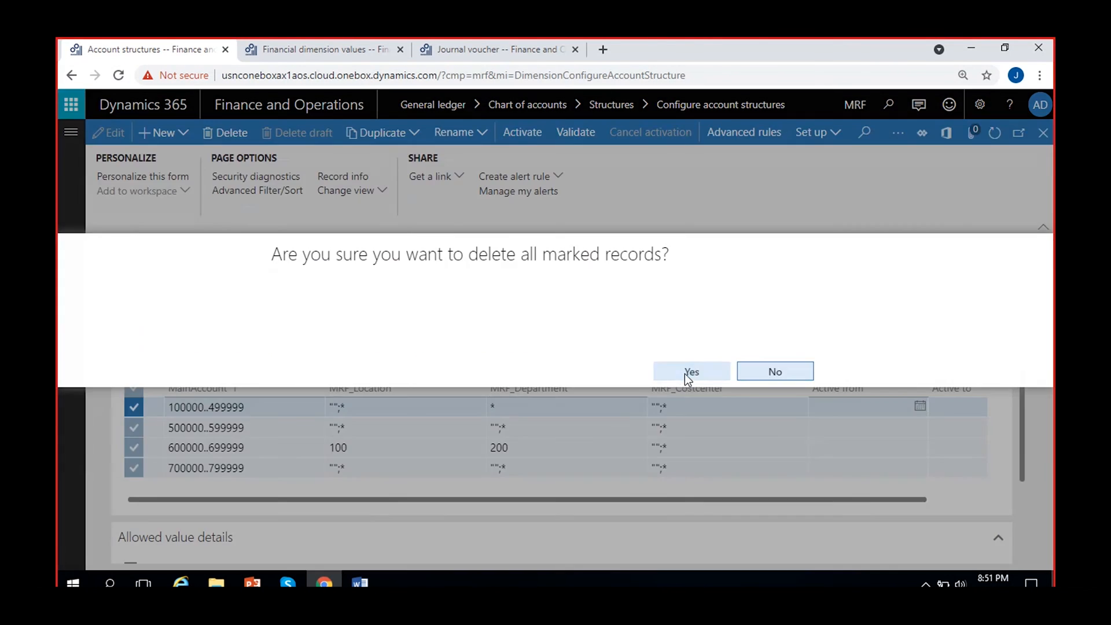
{"action": "left_click", "coordinate": [686, 373]}
- Add a single row for the main account range 100000..999999
{"action": "left_click", "coordinate": [151, 343]}
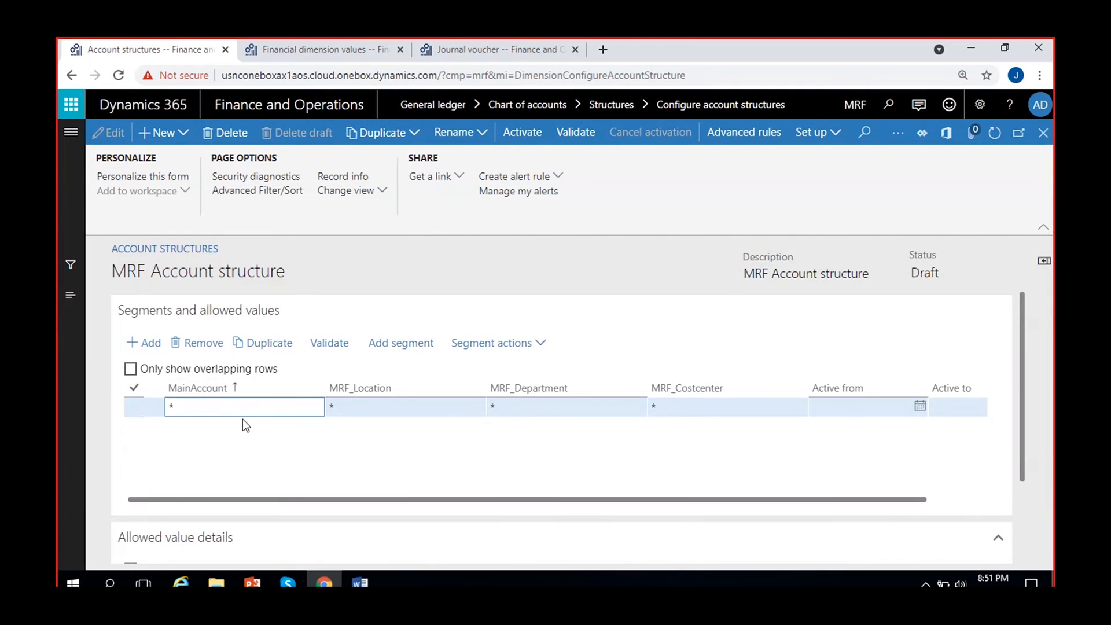
{"action": "key", "text": "BackSpace"}
{"action": "type", "text": "100000..999999"}
- Allow blank values for MRF_Location, MRF_Department and MRF_Costcenter in the 100000..999999 row
{"action": "left_click", "coordinate": [422, 410]}
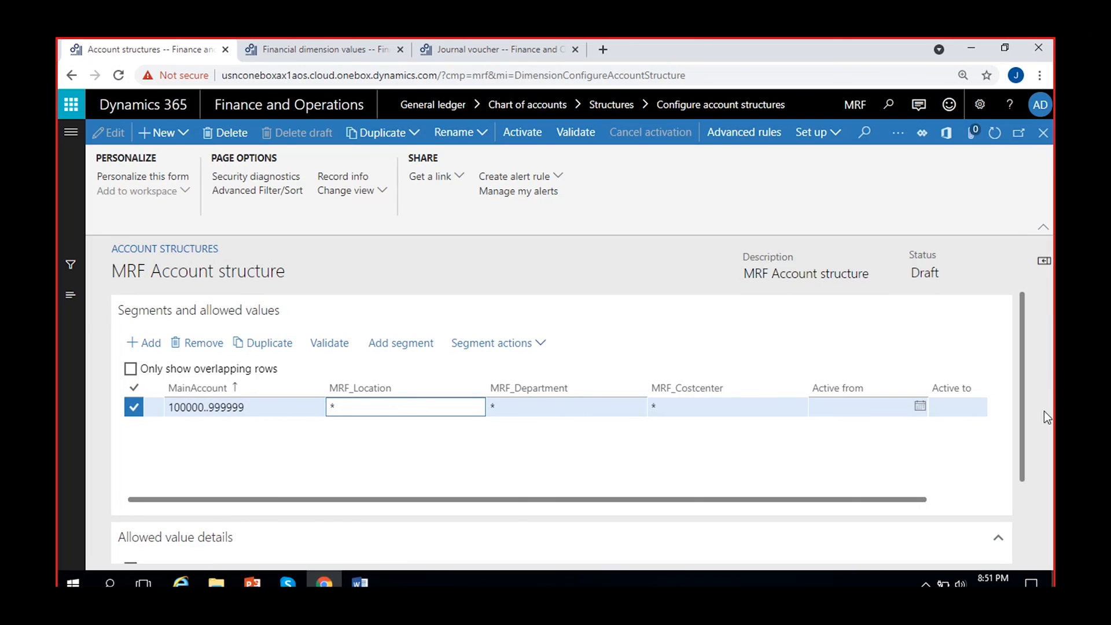
{"action": "left_click_drag", "start_coordinate": [1023, 366], "coordinate": [1022, 387]}
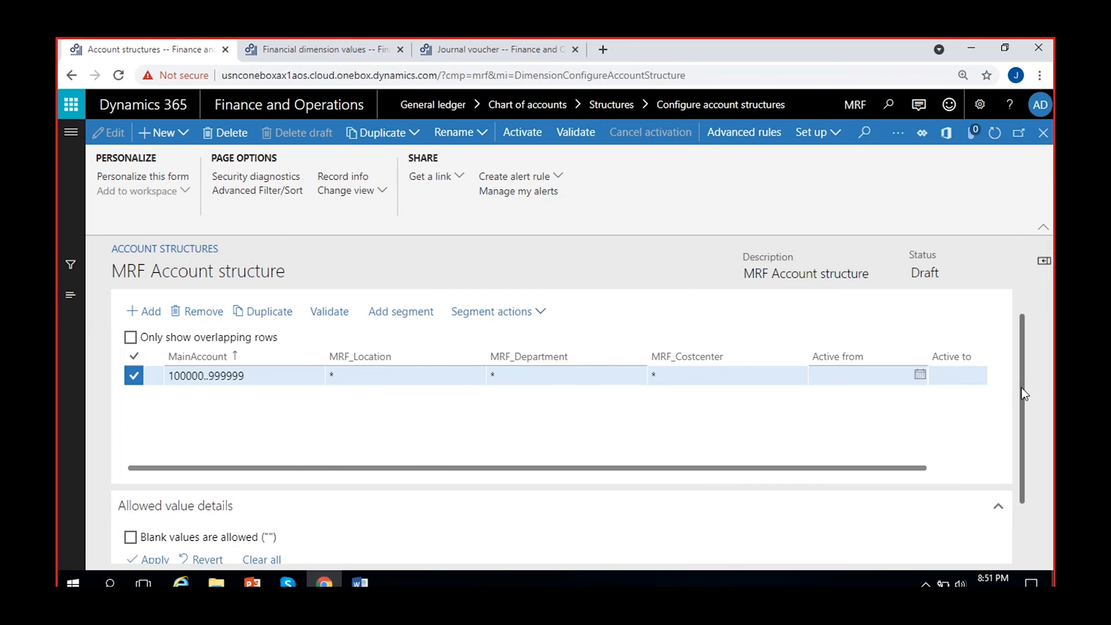
{"action": "left_click", "coordinate": [130, 537]}
{"action": "left_click", "coordinate": [541, 375]}
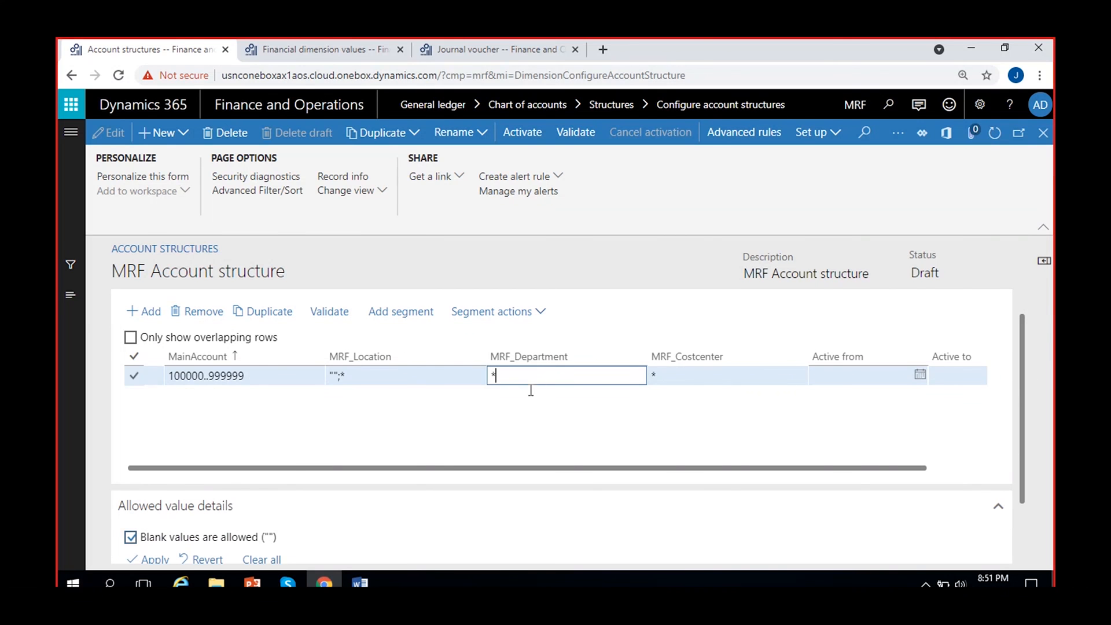
{"action": "left_click", "coordinate": [130, 537]}
{"action": "left_click", "coordinate": [706, 375]}
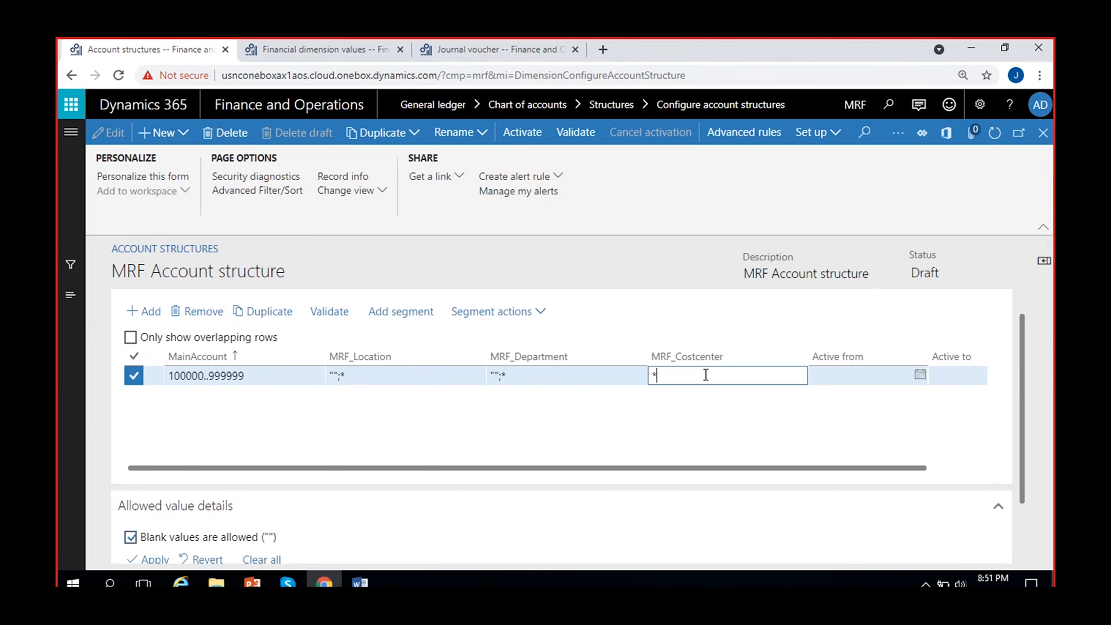
{"action": "left_click", "coordinate": [131, 538]}
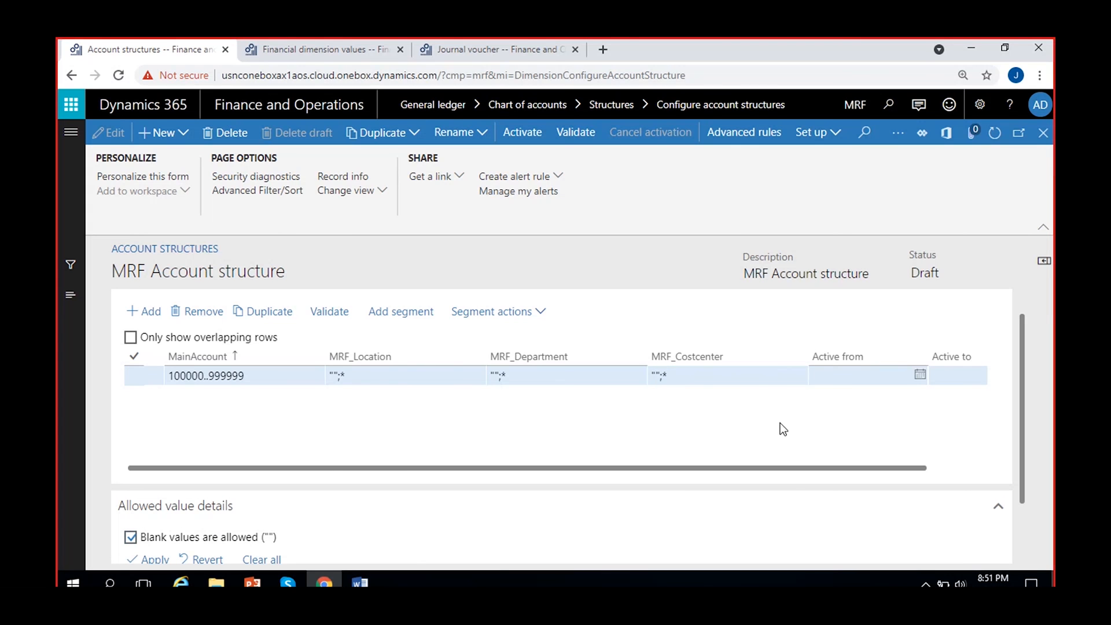
{"action": "scroll", "coordinate": [1034, 322], "scroll_direction": "up", "scroll_amount": 1}
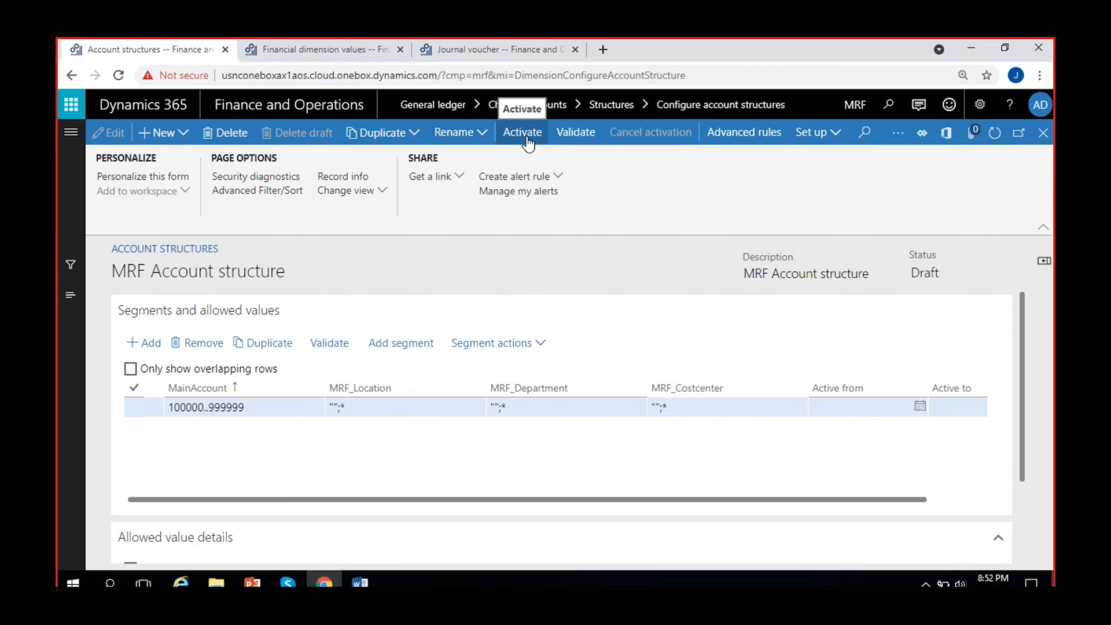
- Set the row's main account range to 500000..999999
{"action": "left_click", "coordinate": [482, 136]}
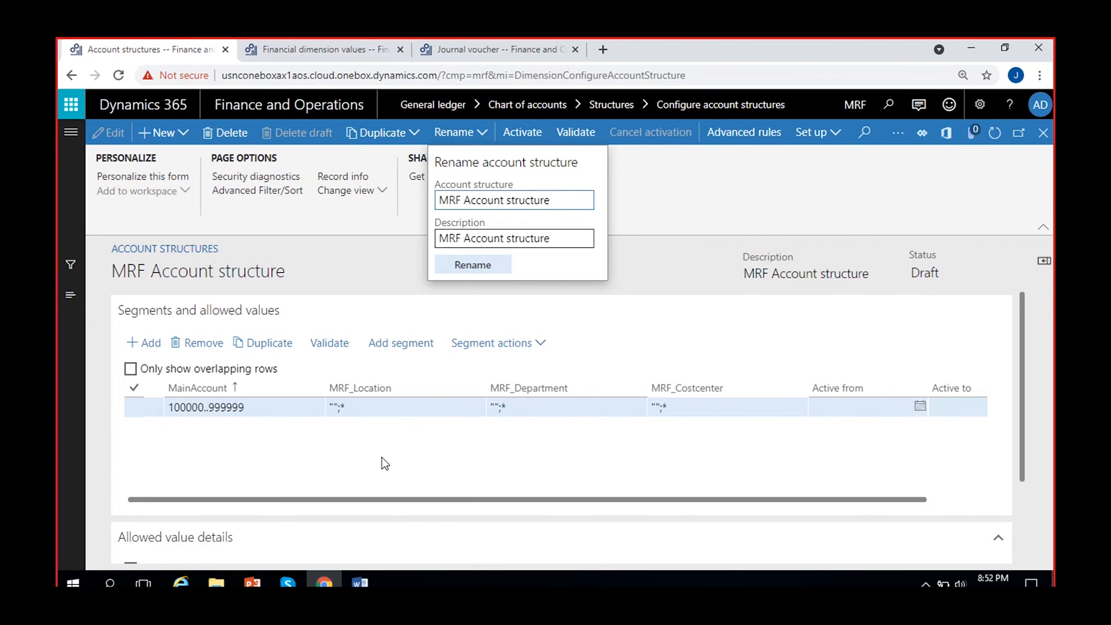
{"action": "key", "text": "Escape"}
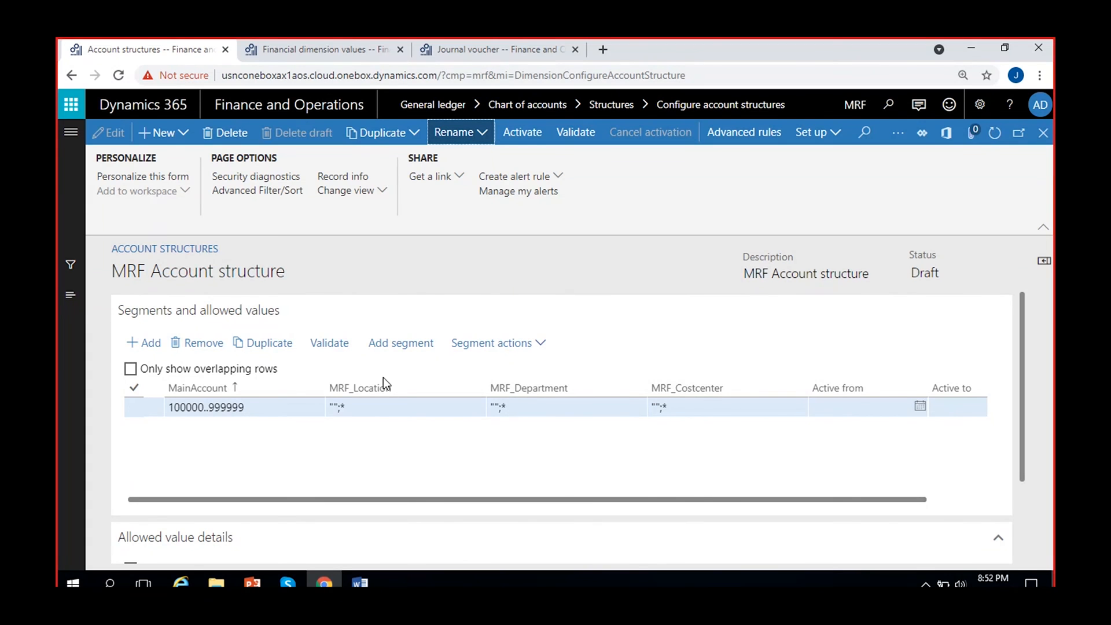
{"action": "left_click", "coordinate": [265, 410]}
{"action": "key", "text": "BackSpace"}
{"action": "key", "text": "BackSpace"}
{"action": "key", "text": "BackSpace"}
{"action": "key", "text": "BackSpace"}
{"action": "key", "text": "BackSpace"}
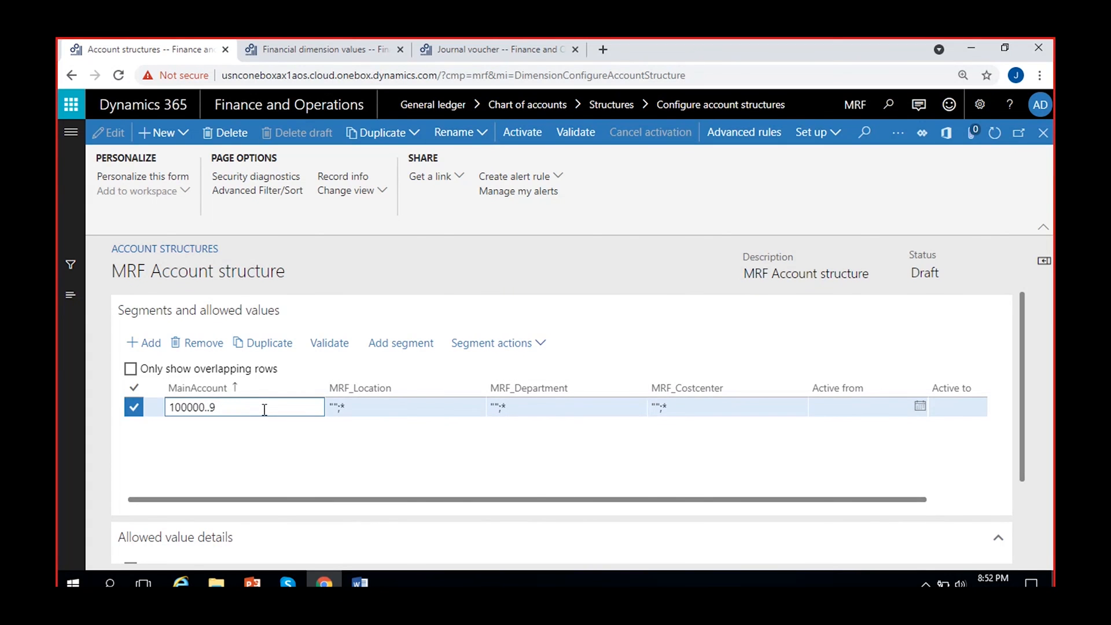
{"action": "key", "text": "BackSpace"}
{"action": "key", "text": "BackSpace"}
{"action": "key", "text": "BackSpace"}
{"action": "key", "text": "BackSpace"}
{"action": "key", "text": "BackSpace"}
{"action": "key", "text": "BackSpace"}
{"action": "key", "text": "BackSpace"}
{"action": "key", "text": "BackSpace"}
{"action": "type", "text": "500000..999999"}
{"action": "left_click", "coordinate": [454, 463]}
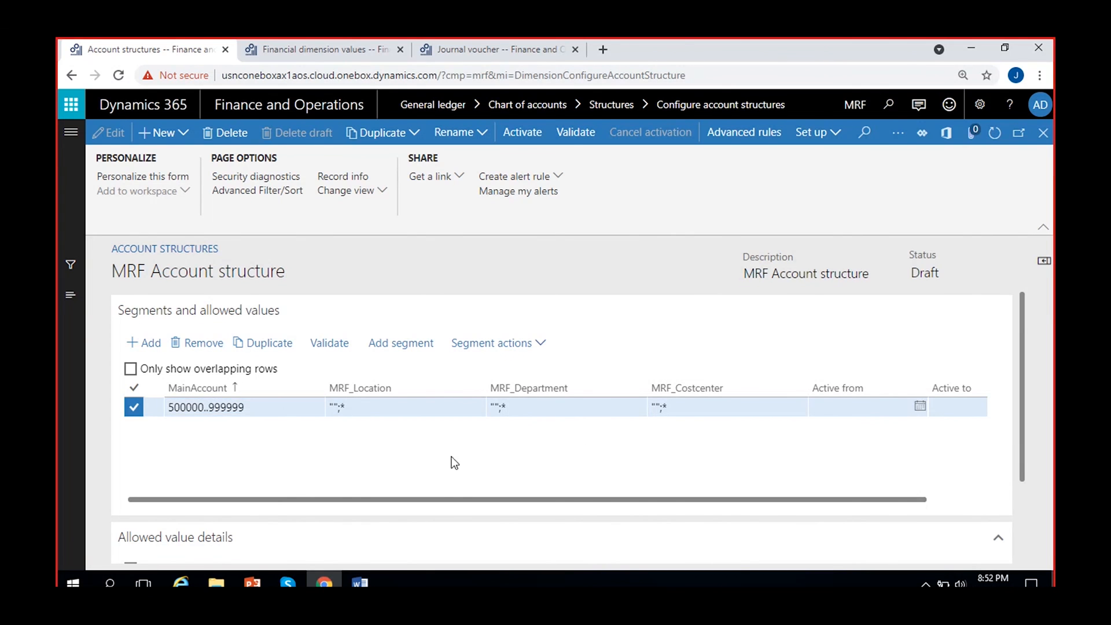
- Rename the account structure and its description to "MRF- PL-Account structure"
{"action": "left_click", "coordinate": [477, 130]}
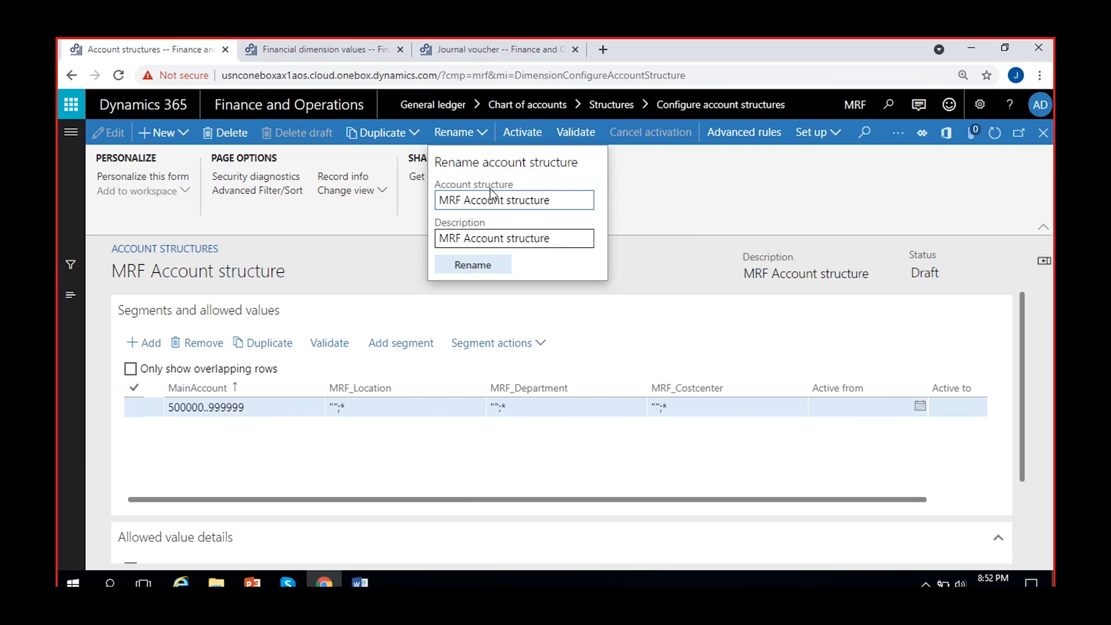
{"action": "key", "text": "BackSpace"}
{"action": "type", "text": "- PL-"}
{"action": "left_click", "coordinate": [582, 206]}
{"action": "key", "text": "ctrl+a"}
{"action": "key", "text": "ctrl+c"}
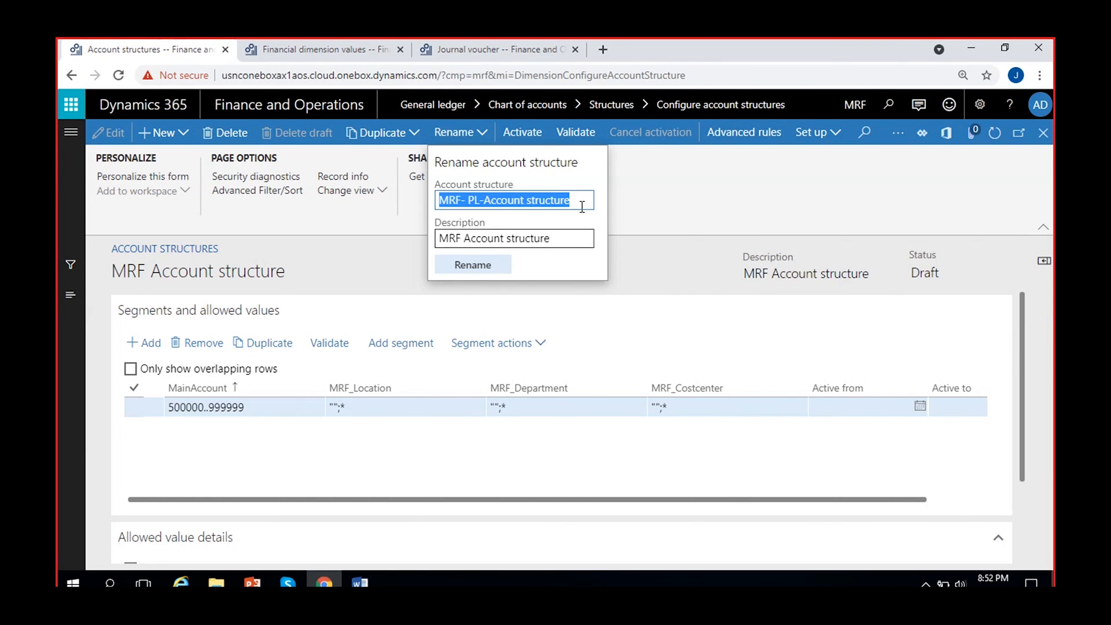
{"action": "left_click", "coordinate": [570, 245]}
{"action": "key", "text": "ctrl+a"}
{"action": "key", "text": "ctrl+v"}
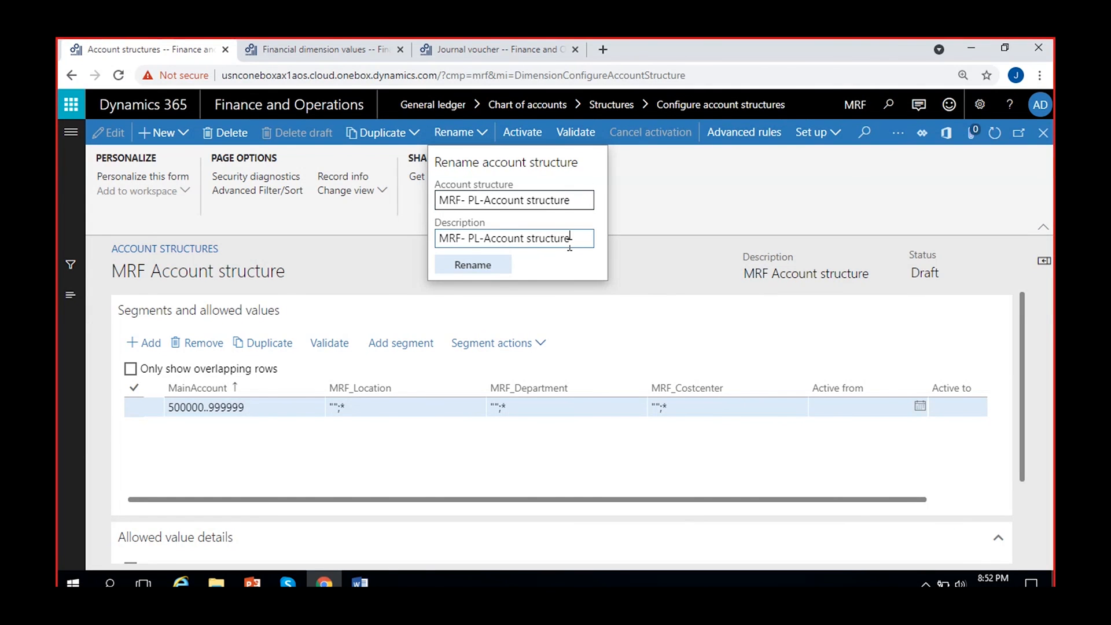
{"action": "left_click", "coordinate": [496, 266]}
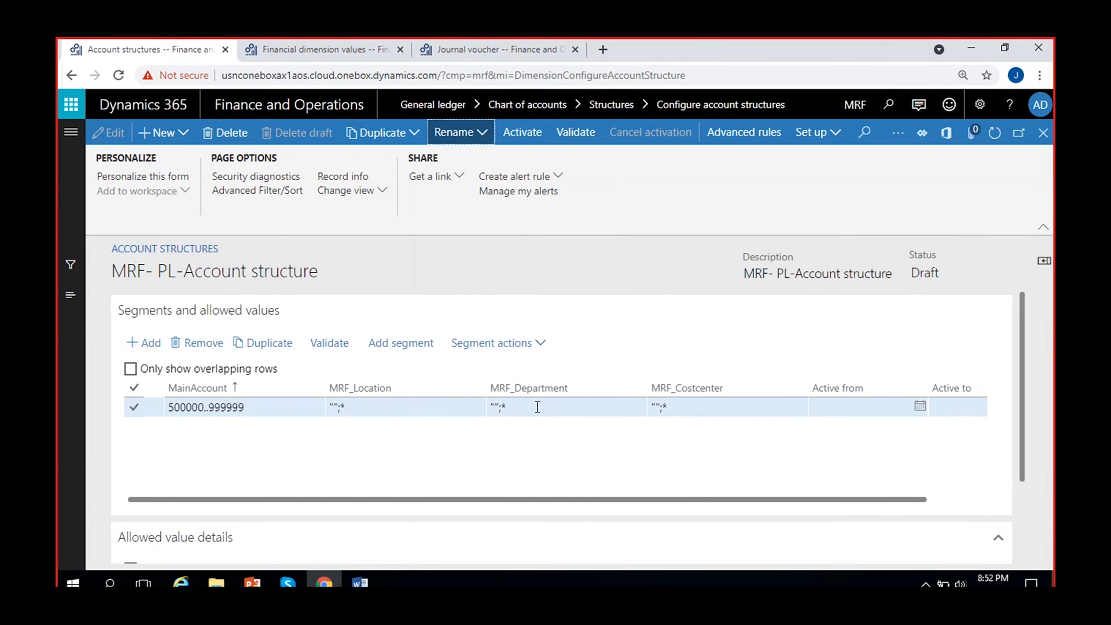
{"action": "left_click_drag", "start_coordinate": [772, 276], "coordinate": [889, 272]}
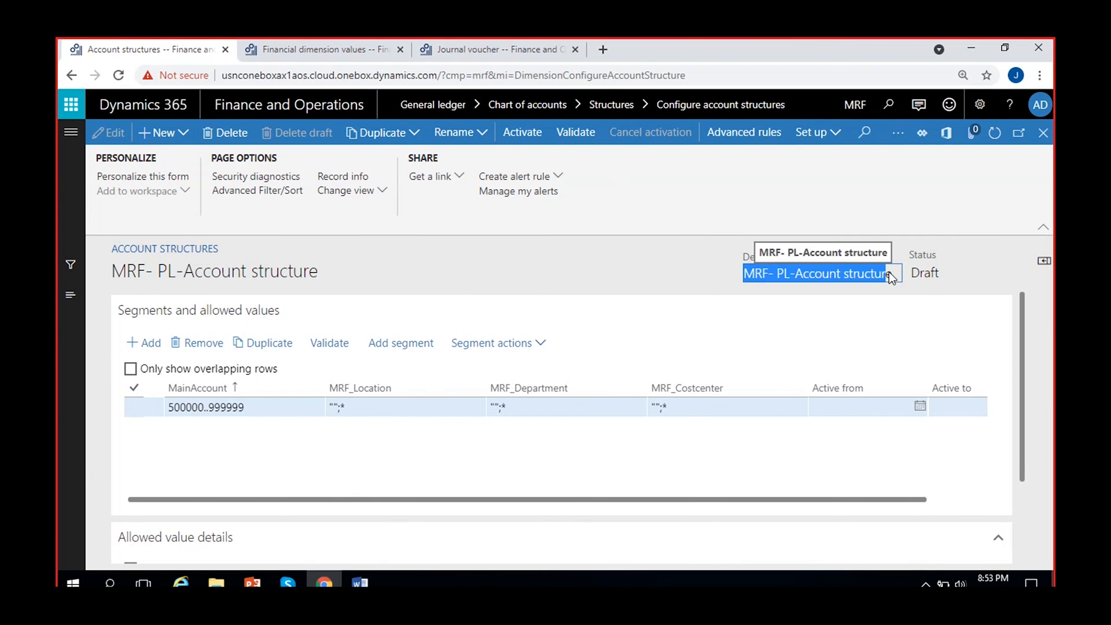
{"action": "left_click_drag", "start_coordinate": [114, 272], "coordinate": [321, 265]}
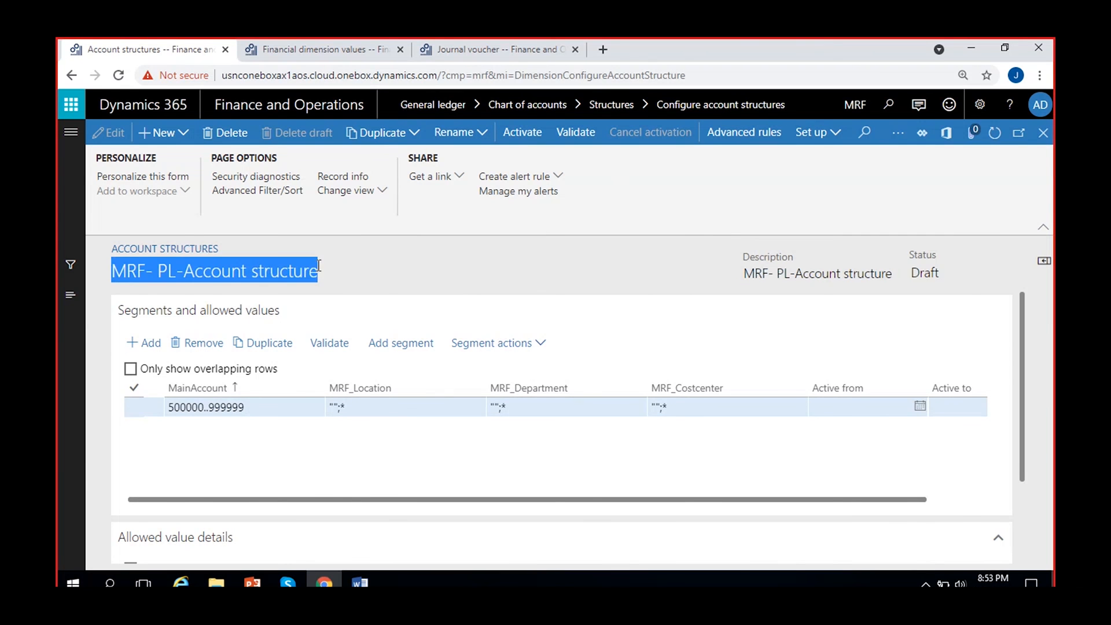
- Activate the MRF- PL-Account structure with batch processing turned on, and return to the list of account structures
{"action": "left_click", "coordinate": [352, 276]}
{"action": "left_click", "coordinate": [285, 404]}
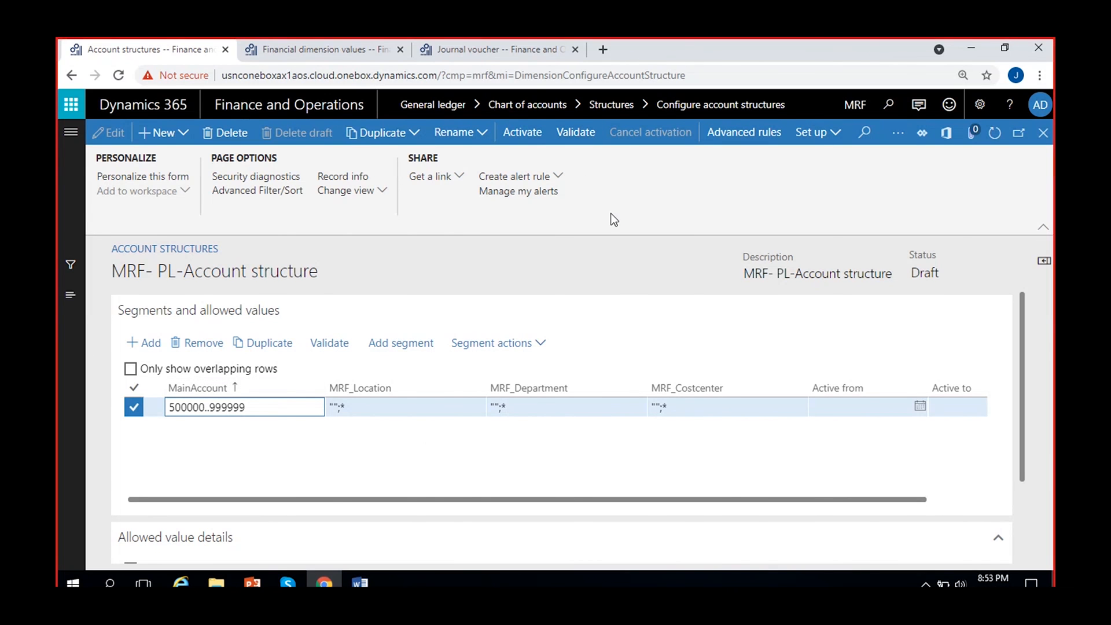
{"action": "left_click", "coordinate": [533, 136]}
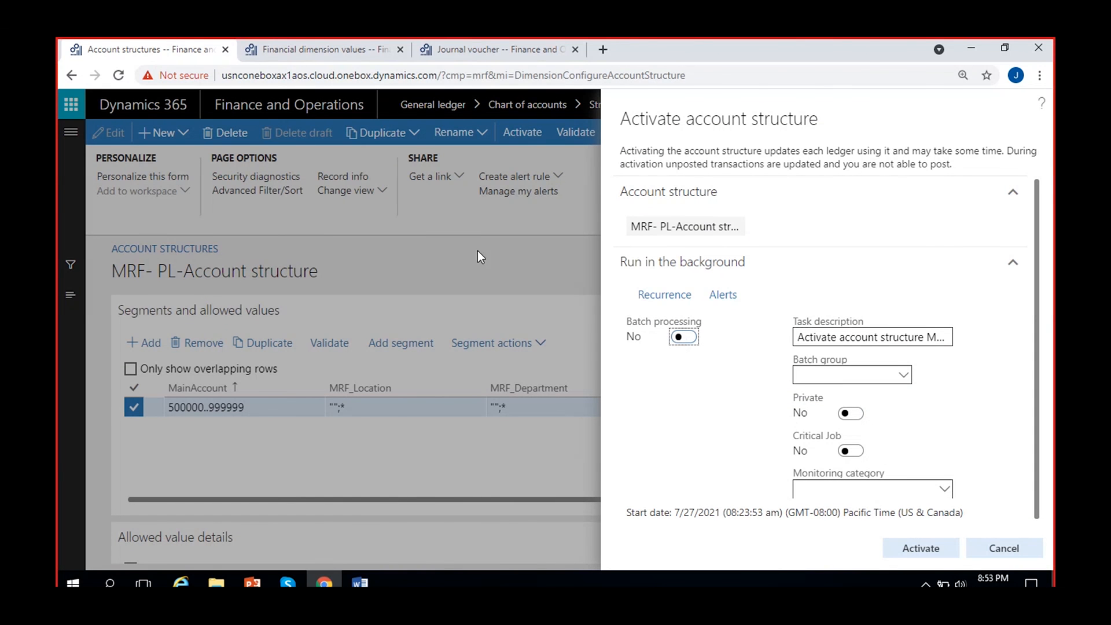
{"action": "left_click", "coordinate": [685, 340]}
{"action": "left_click", "coordinate": [930, 549]}
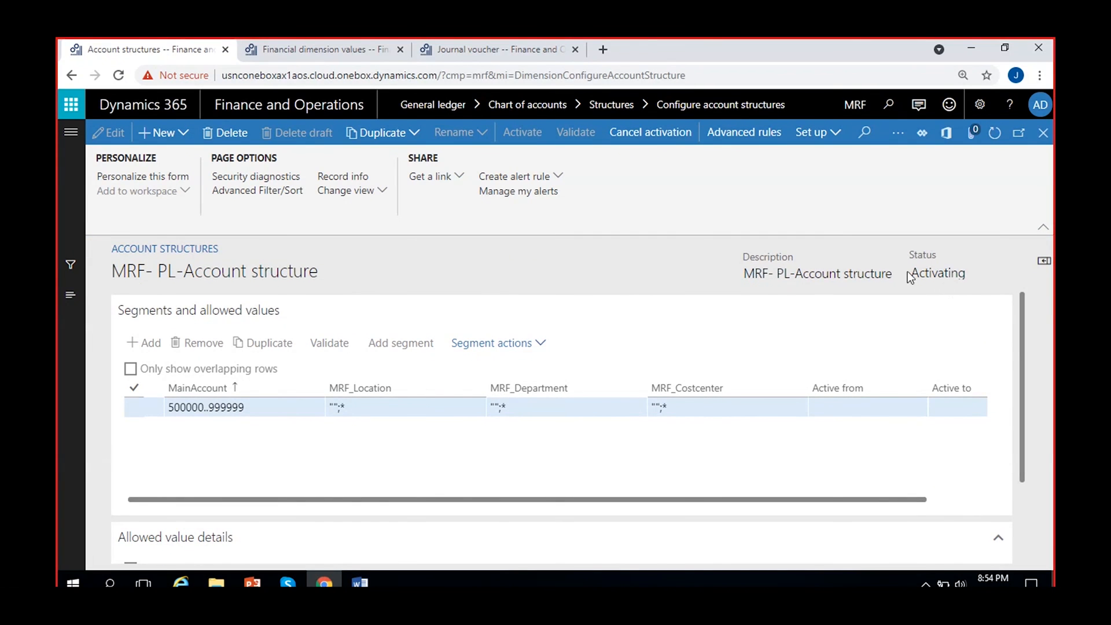
{"action": "left_click", "coordinate": [1044, 133]}
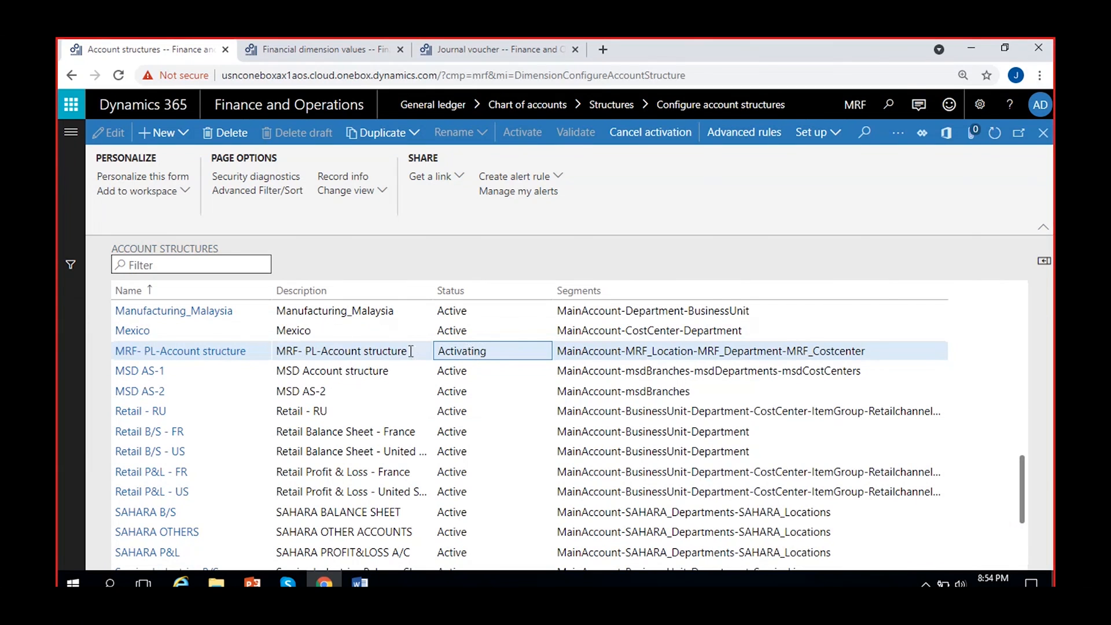
- Start a new account structure named "MRF- BS-Account structure", adapting the name copied from the MRF- PL-Account structure
{"action": "left_click_drag", "start_coordinate": [410, 351], "coordinate": [279, 349]}
{"action": "key", "text": "ctrl+c"}
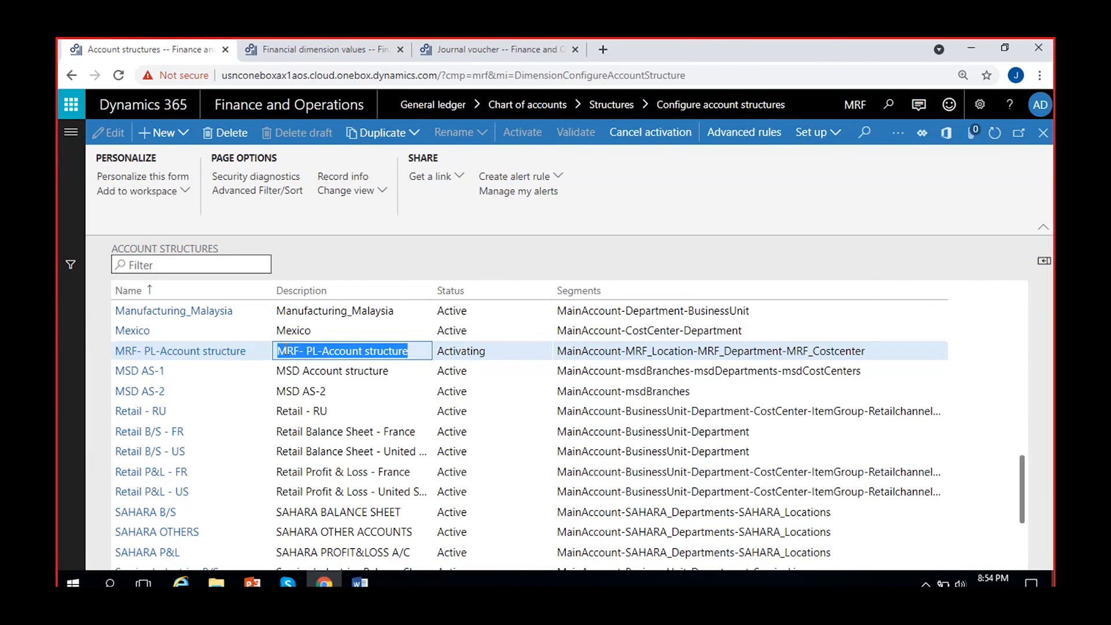
{"action": "left_click", "coordinate": [333, 355]}
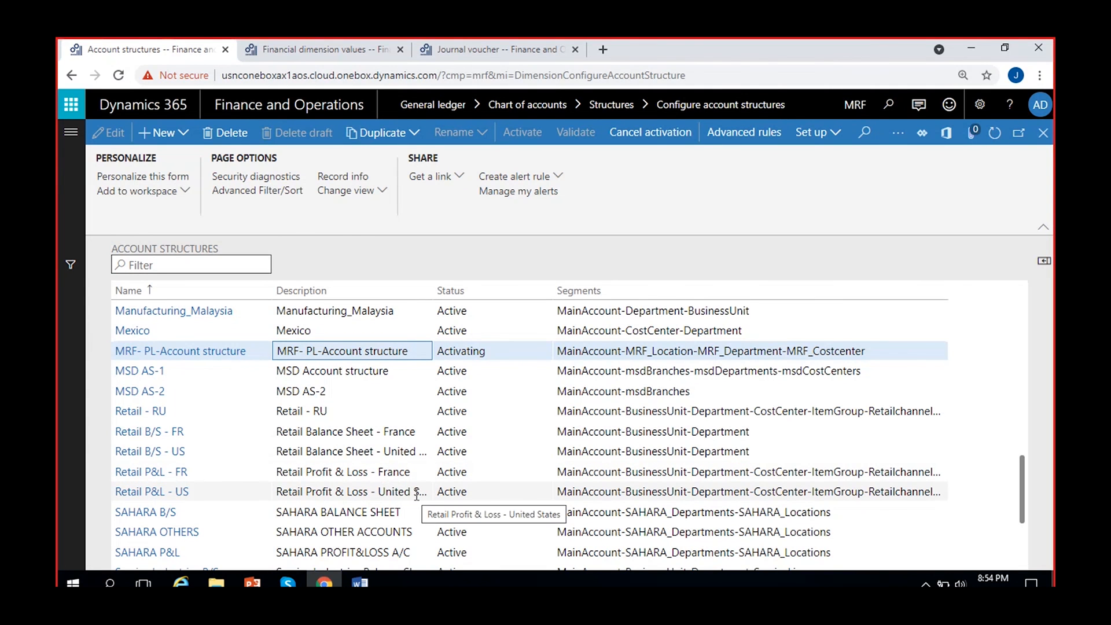
{"action": "left_click", "coordinate": [164, 132]}
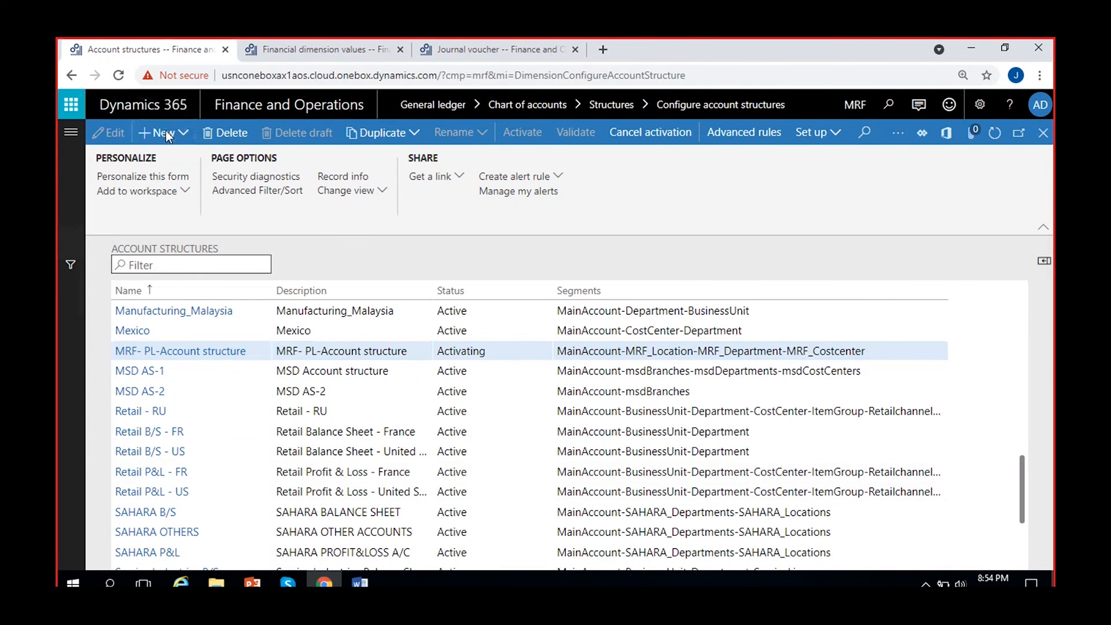
{"action": "key", "text": "ctrl+v"}
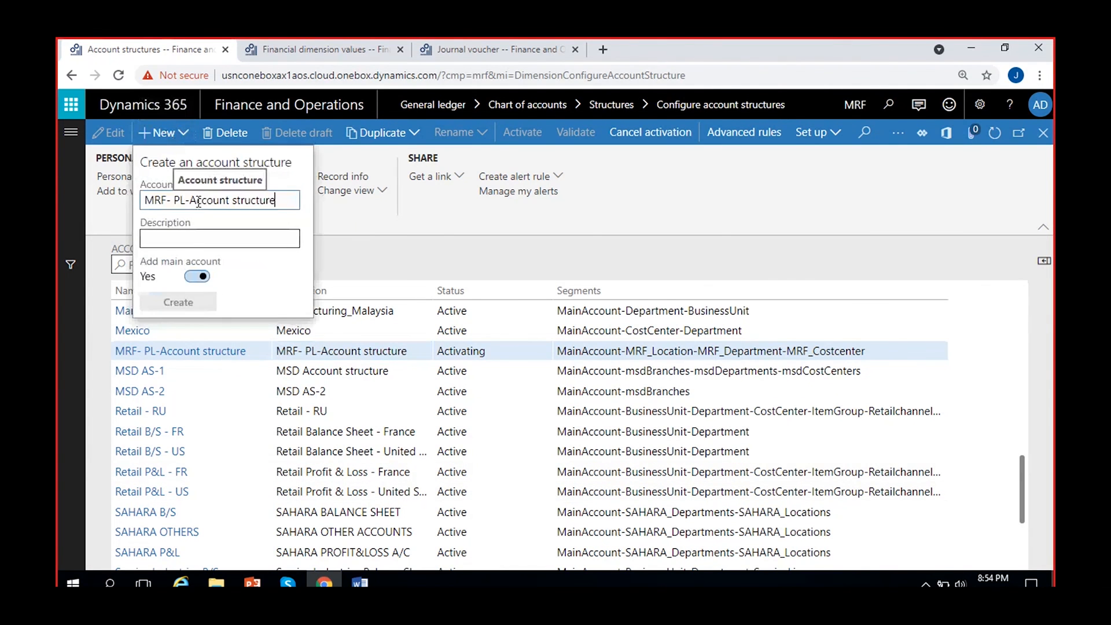
{"action": "left_click", "coordinate": [183, 199]}
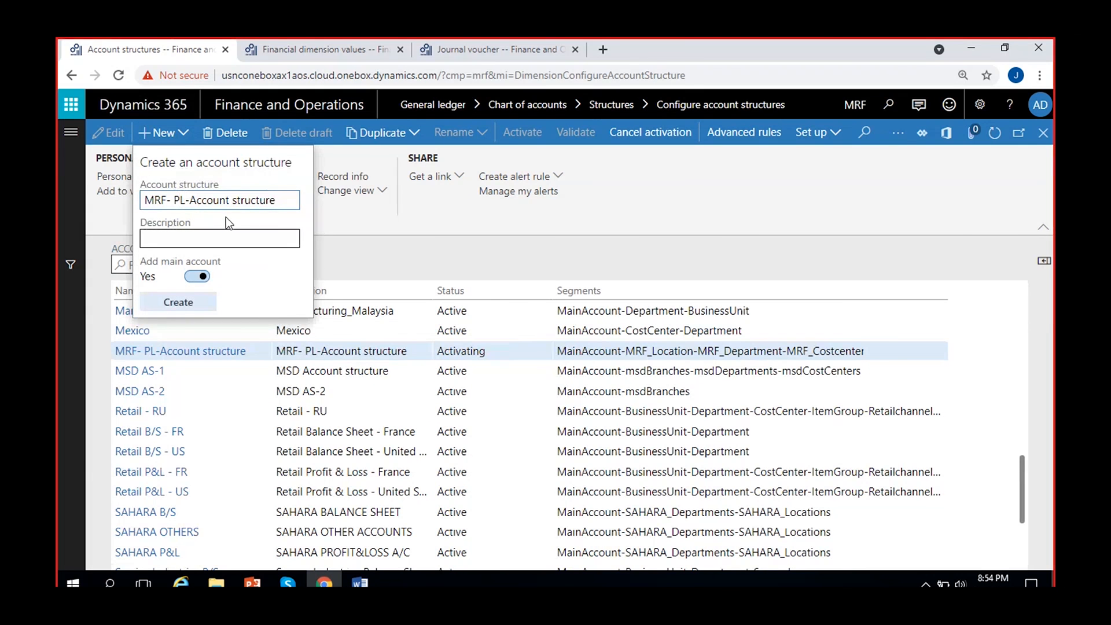
{"action": "key", "text": "BackSpace"}
{"action": "type", "text": "B"}
{"action": "key", "text": "Delete"}
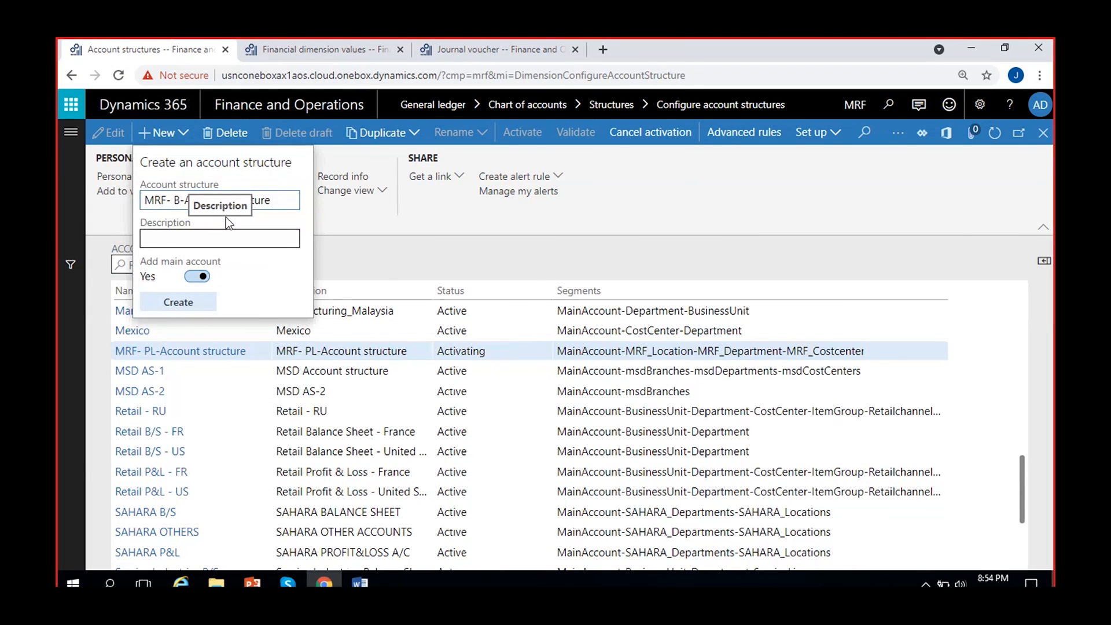
{"action": "type", "text": "S"}
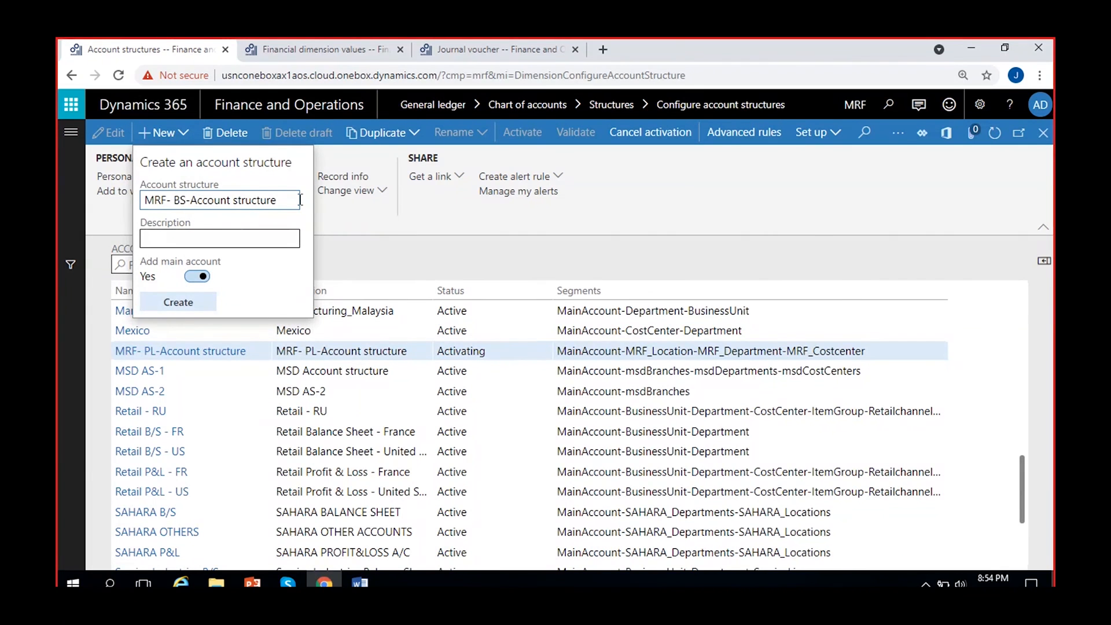
- Reuse the name "MRF- BS-Account structure" as the description and create the account structure with the main account included
{"action": "key", "text": "ctrl+a"}
{"action": "key", "text": "ctrl+c"}
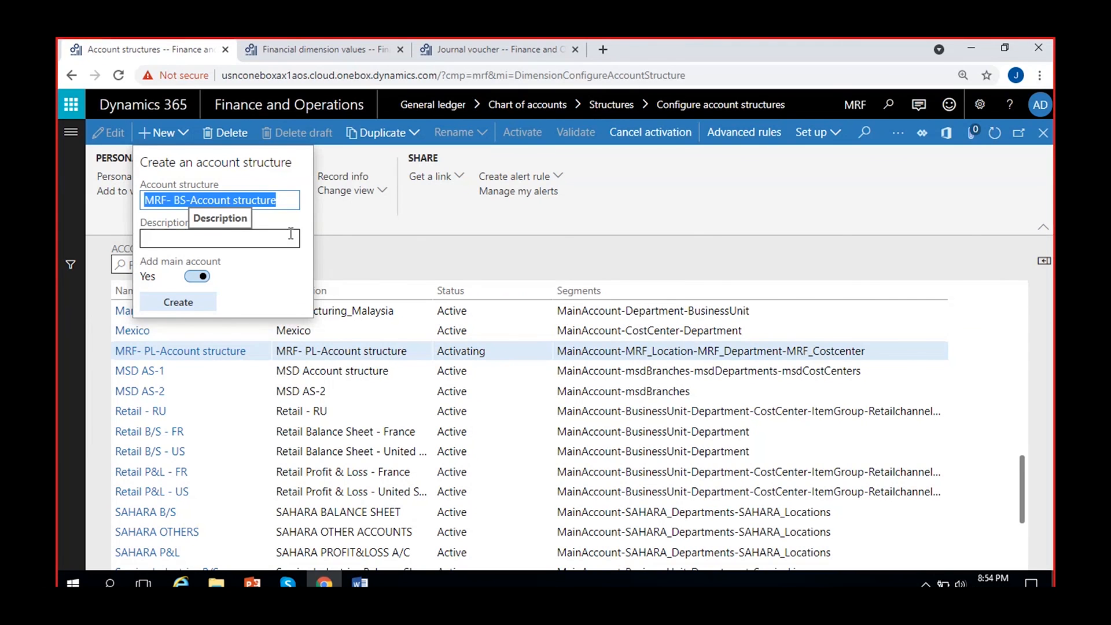
{"action": "left_click", "coordinate": [269, 239]}
{"action": "key", "text": "ctrl+v"}
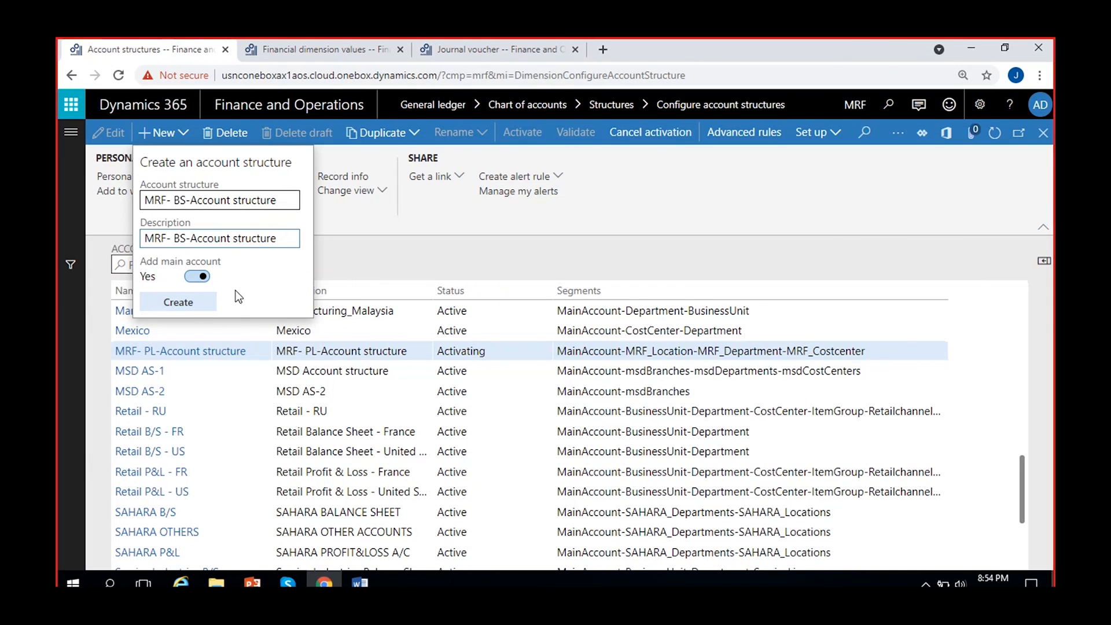
{"action": "left_click", "coordinate": [198, 304]}
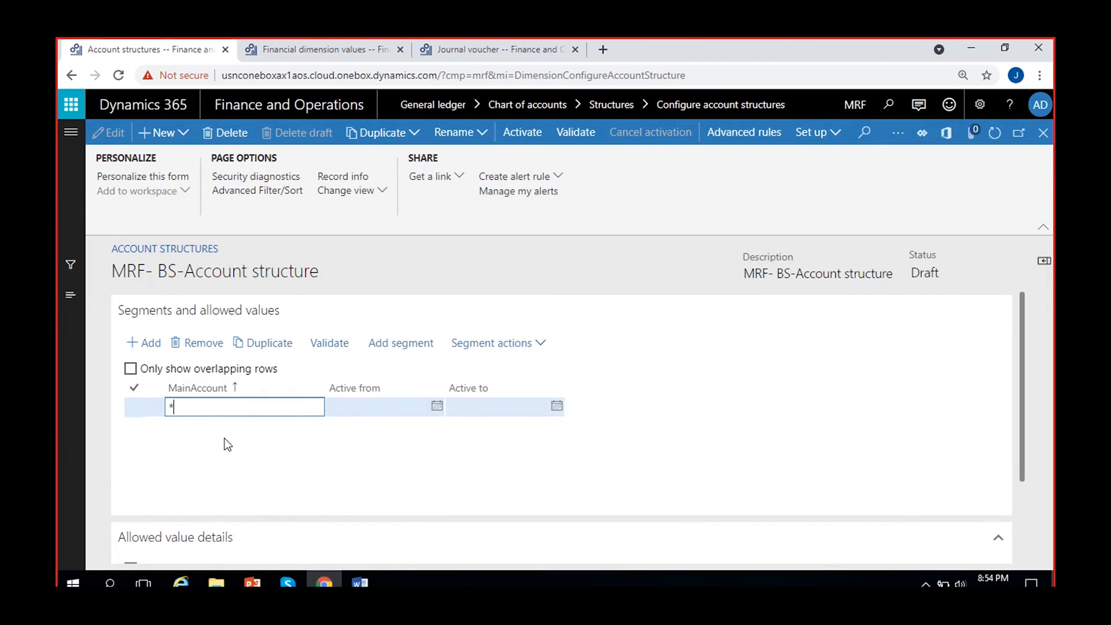
- Set the main account range of the new structure's row to 100000..499999
{"action": "left_click", "coordinate": [246, 400]}
{"action": "left_click", "coordinate": [237, 433]}
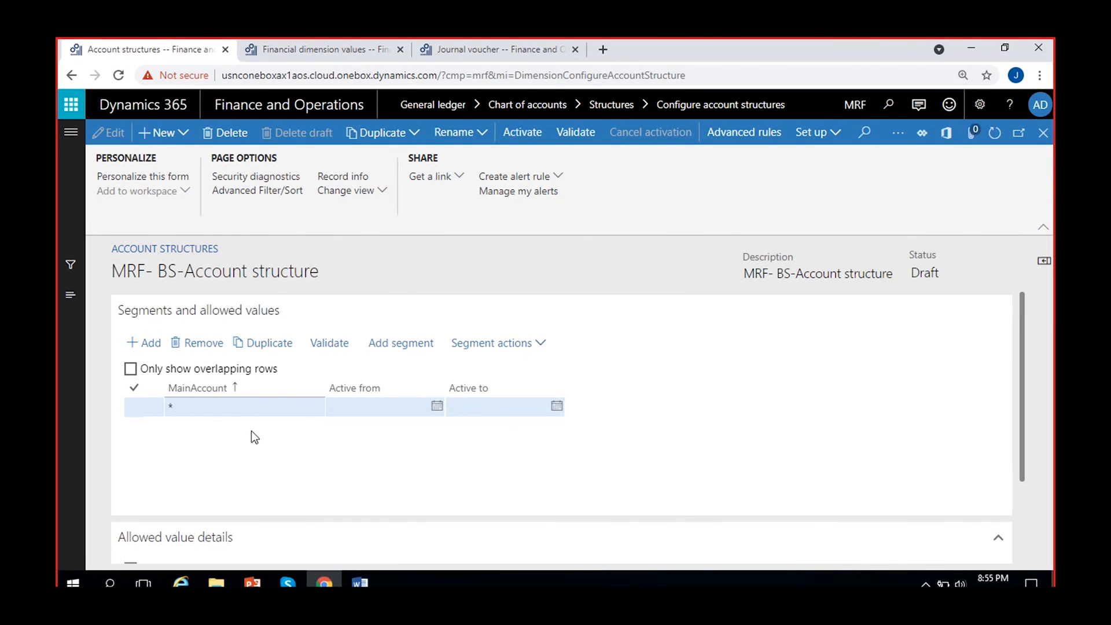
{"action": "left_click", "coordinate": [246, 407]}
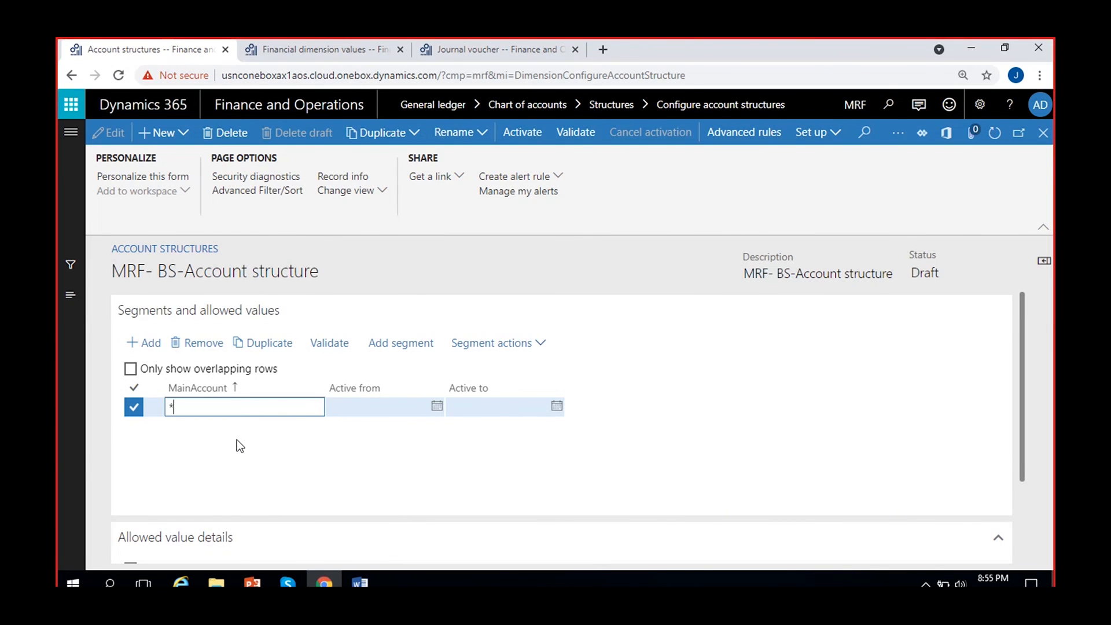
{"action": "key", "text": "BackSpace"}
{"action": "type", "text": "100000"}
{"action": "type", "text": ".."}
{"action": "type", "text": "49999"}
{"action": "type", "text": ".."}
{"action": "left_click", "coordinate": [259, 408]}
{"action": "left_click", "coordinate": [415, 460]}
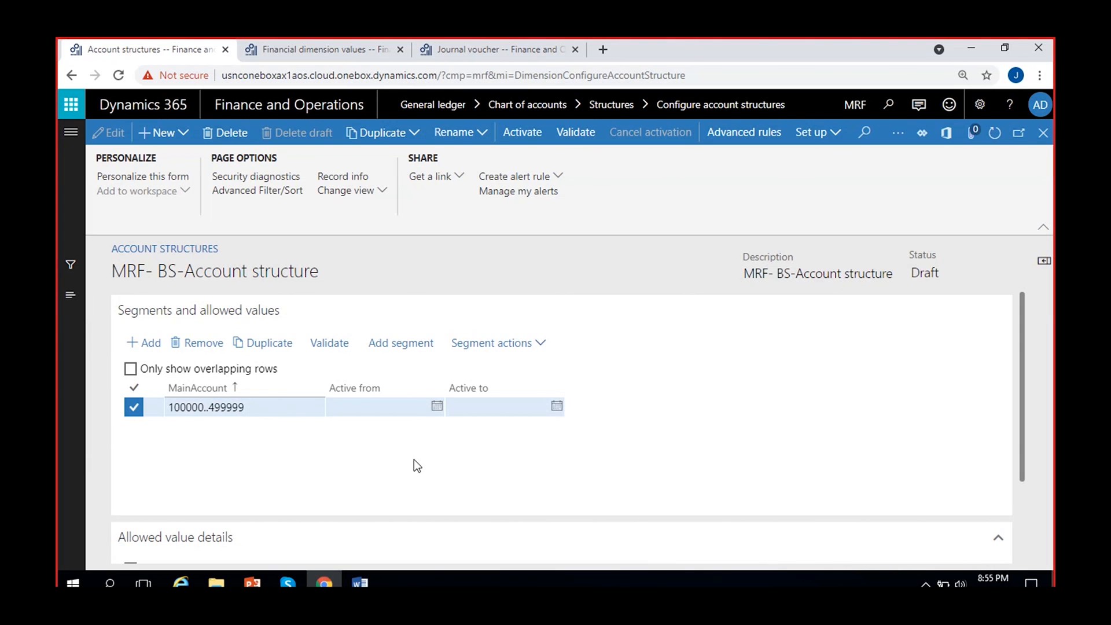
- Add MRF_Location as a segment of the MRF- BS-Account structure
{"action": "left_click", "coordinate": [407, 348]}
{"action": "scroll", "coordinate": [981, 382], "scroll_direction": "down", "scroll_amount": 8}
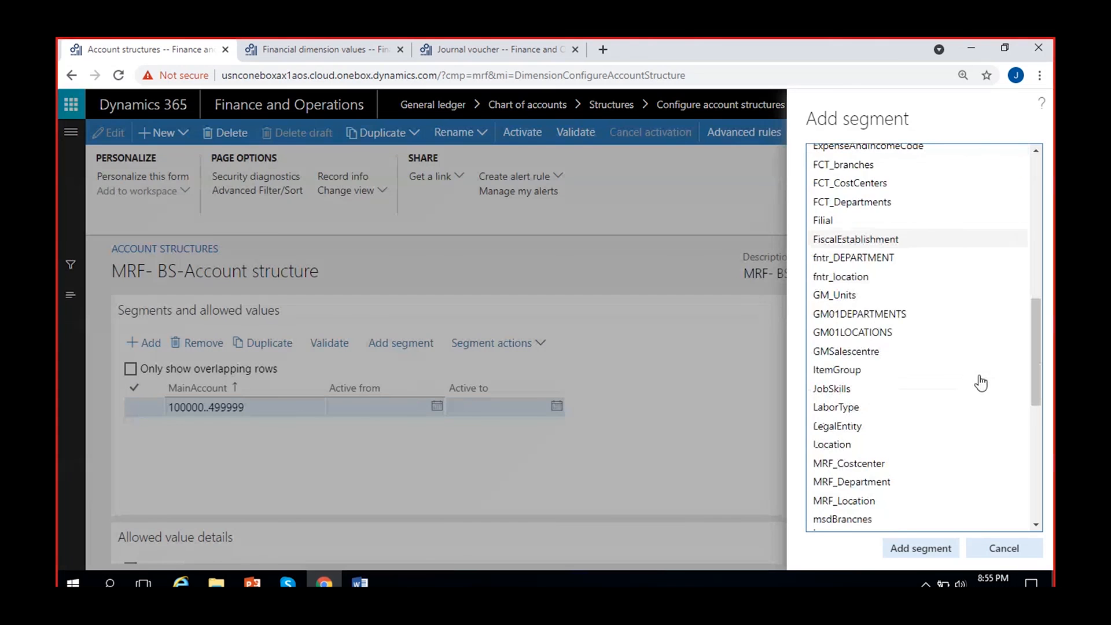
{"action": "scroll", "coordinate": [955, 405], "scroll_direction": "down", "scroll_amount": 2}
{"action": "left_click_drag", "start_coordinate": [875, 427], "coordinate": [869, 427]}
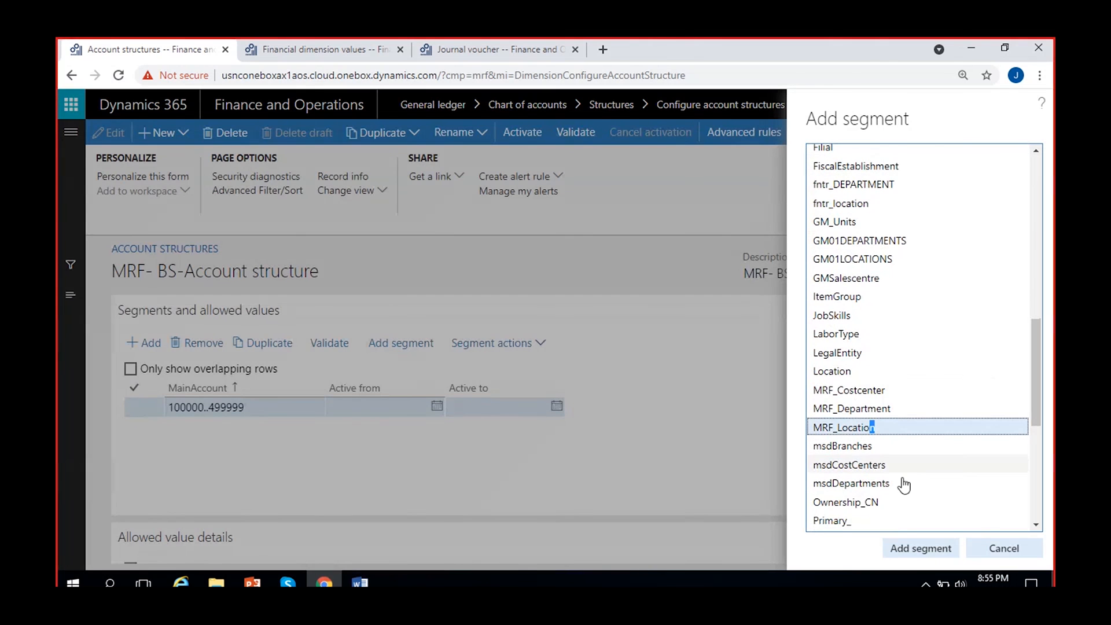
{"action": "left_click", "coordinate": [921, 548]}
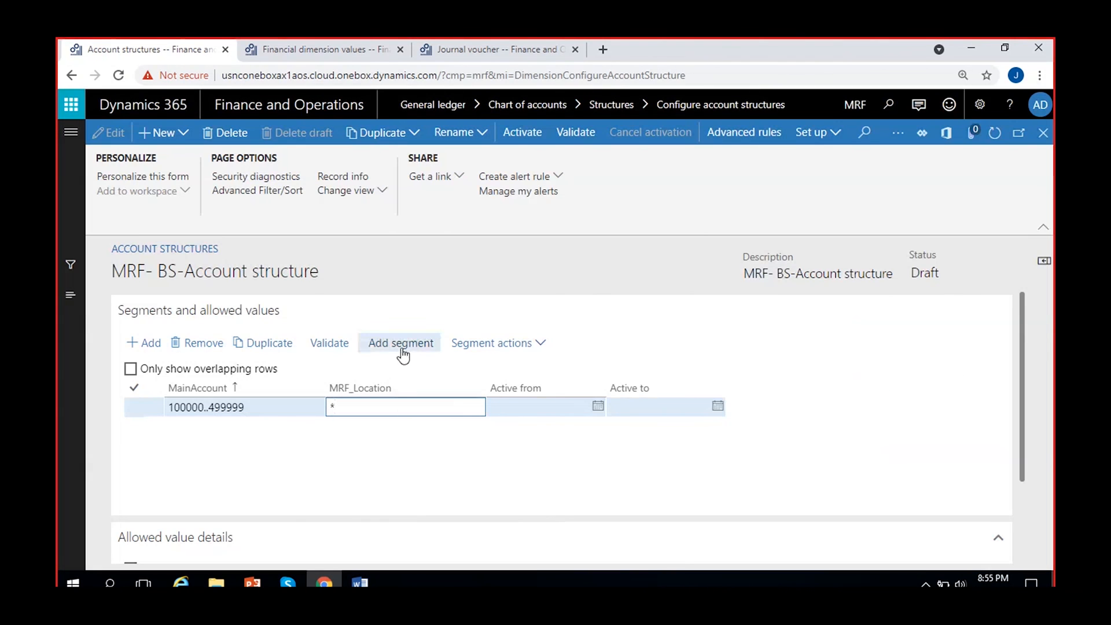
- Add FCT_Departments as a further segment of the MRF- BS-Account structure
{"action": "left_click", "coordinate": [402, 345]}
{"action": "scroll", "coordinate": [961, 405], "scroll_direction": "down", "scroll_amount": 6}
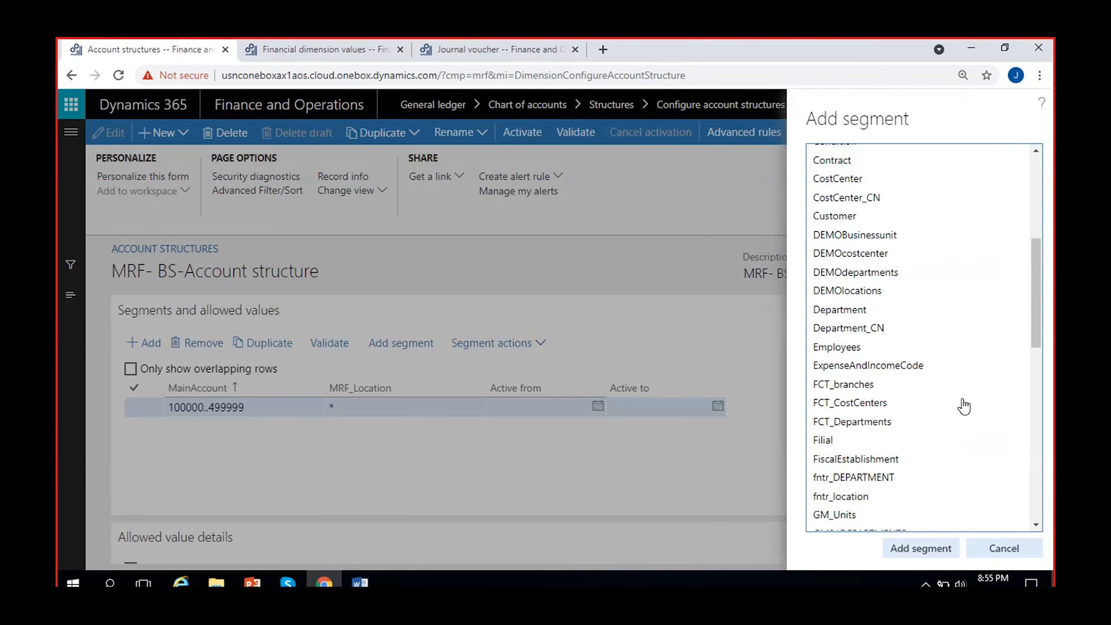
{"action": "left_click", "coordinate": [883, 422]}
{"action": "left_click", "coordinate": [920, 549]}
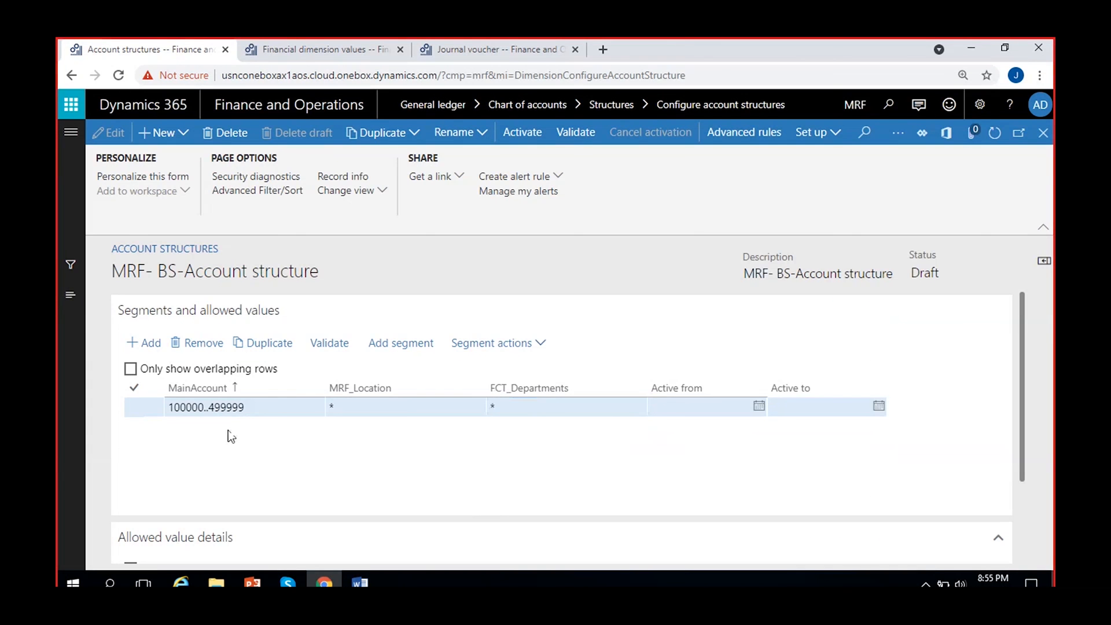
{"action": "left_click", "coordinate": [254, 412]}
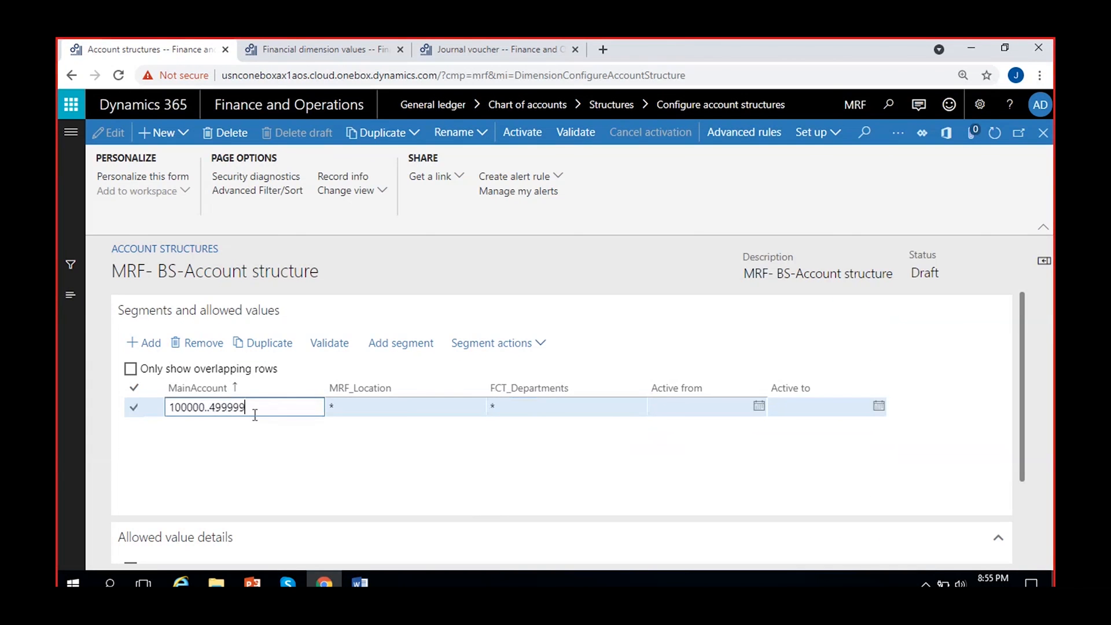
{"action": "left_click", "coordinate": [390, 406]}
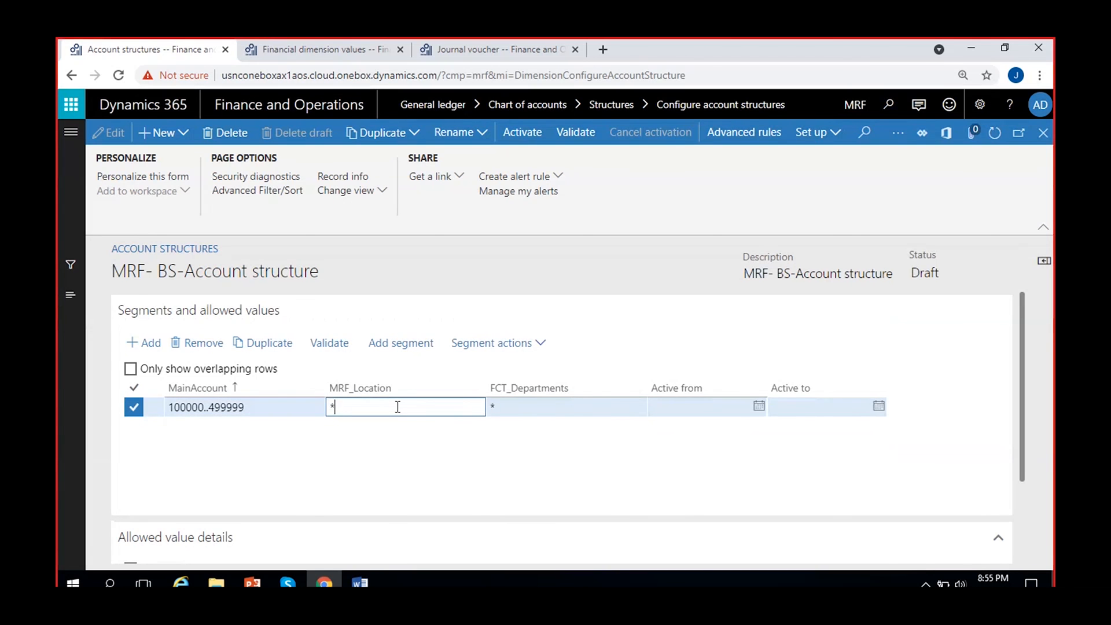
{"action": "left_click", "coordinate": [575, 406]}
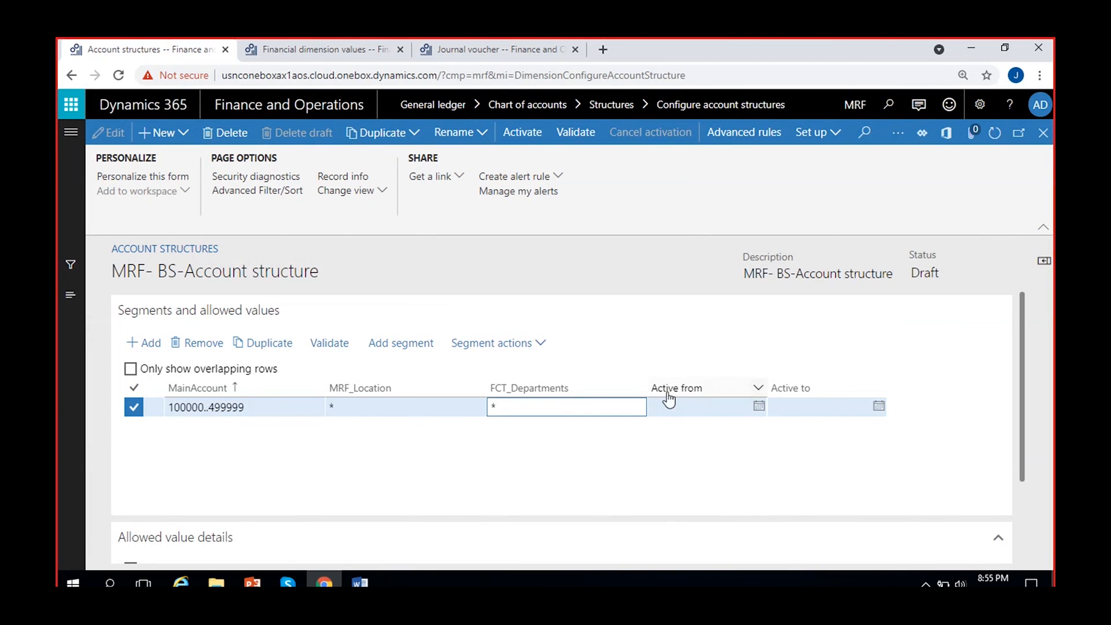
- Switch to the journal voucher, clear the line's account and look up the main accounts beginning with 5
{"action": "left_click", "coordinate": [496, 48]}
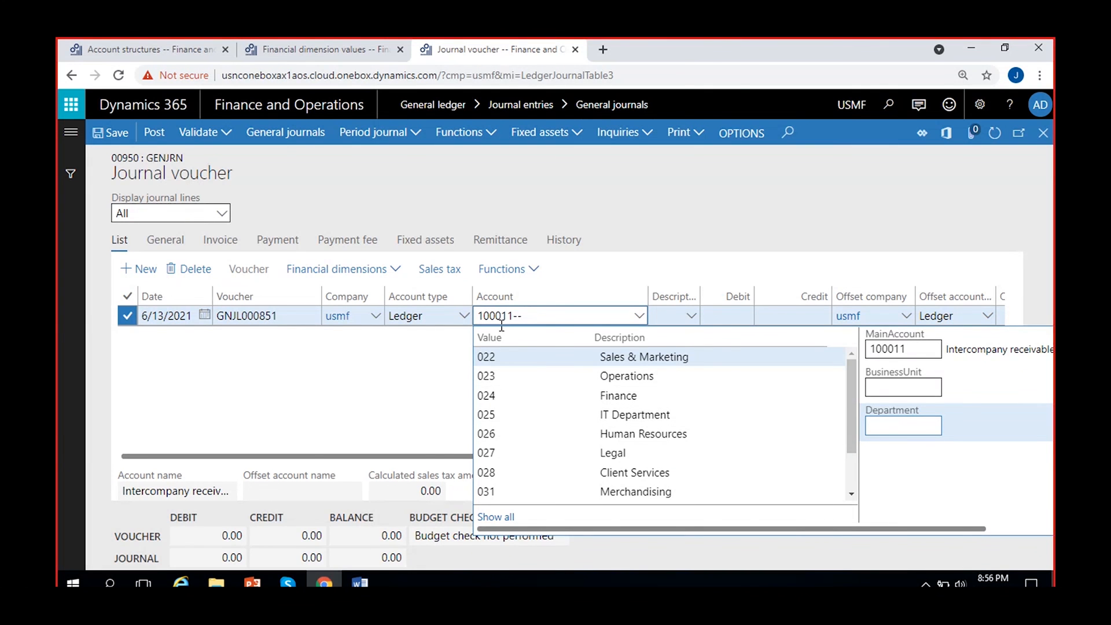
{"action": "left_click_drag", "start_coordinate": [514, 317], "coordinate": [353, 325]}
{"action": "key", "text": "BackSpace"}
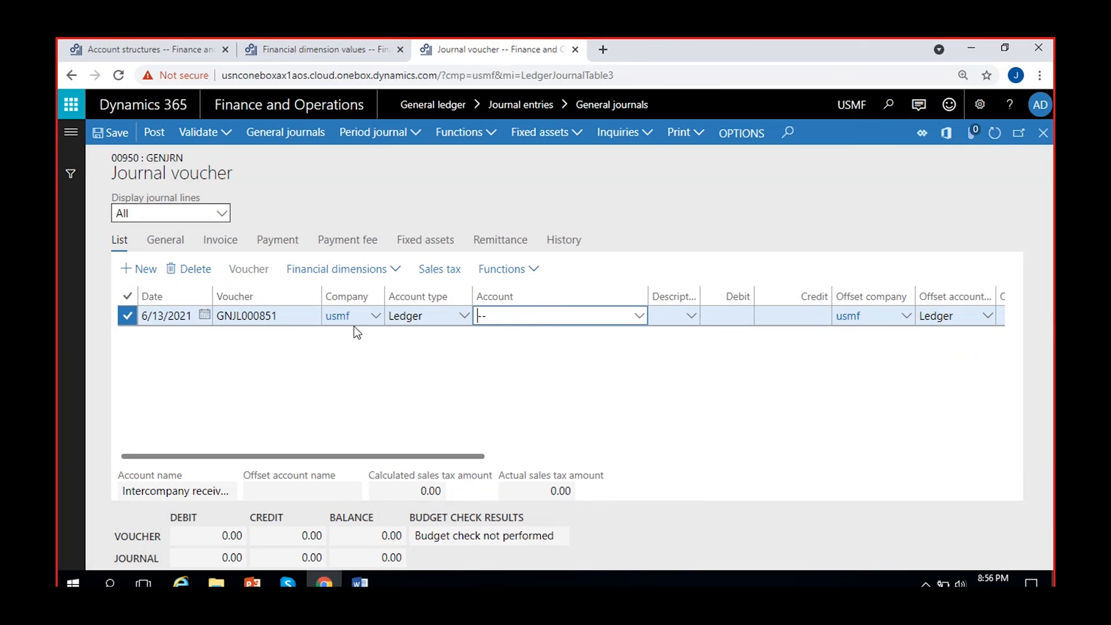
{"action": "type", "text": "5"}
{"action": "left_click", "coordinate": [640, 316]}
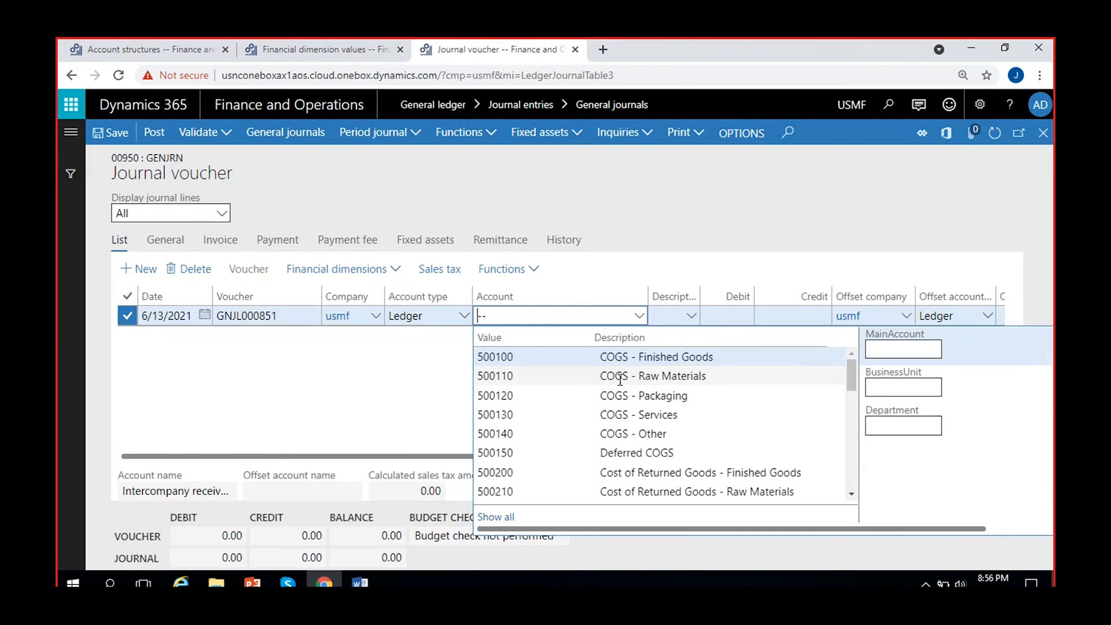
- Choose main account 600170 Purchase Expense for the journal line and review the dimension segments it requires
{"action": "key", "text": "BackSpace"}
{"action": "type", "text": "6"}
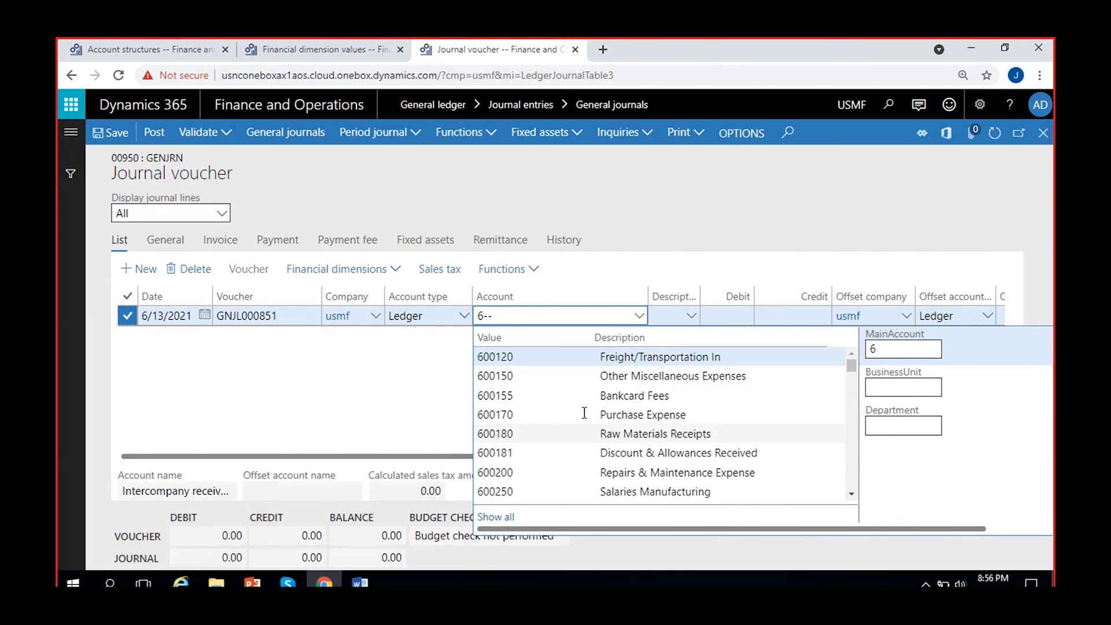
{"action": "left_click", "coordinate": [589, 415]}
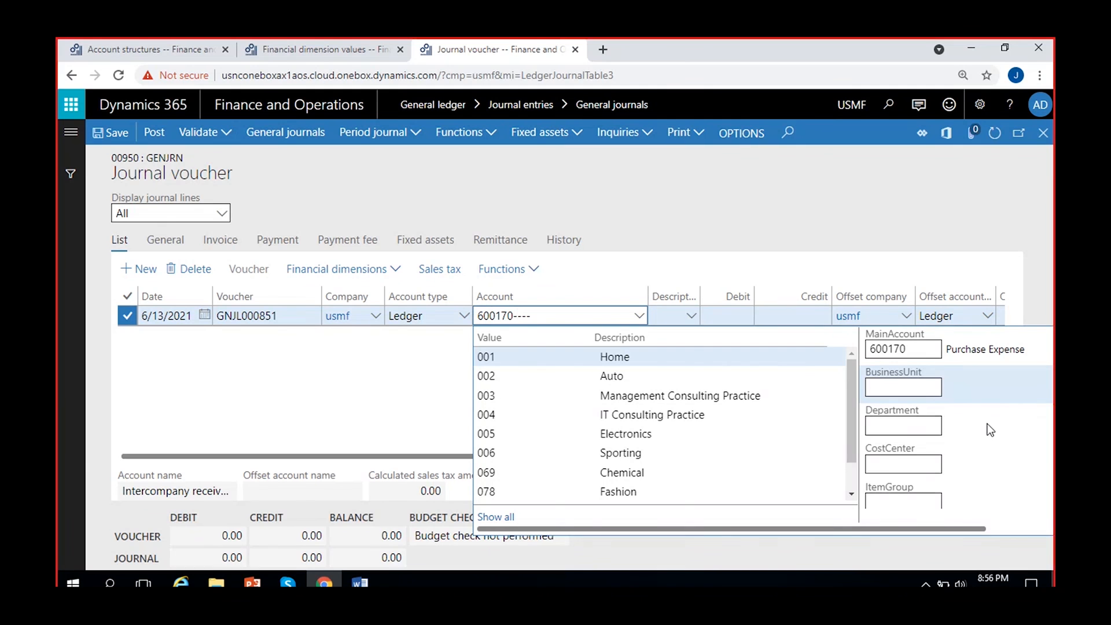
{"action": "scroll", "coordinate": [940, 479], "scroll_direction": "down", "scroll_amount": 1}
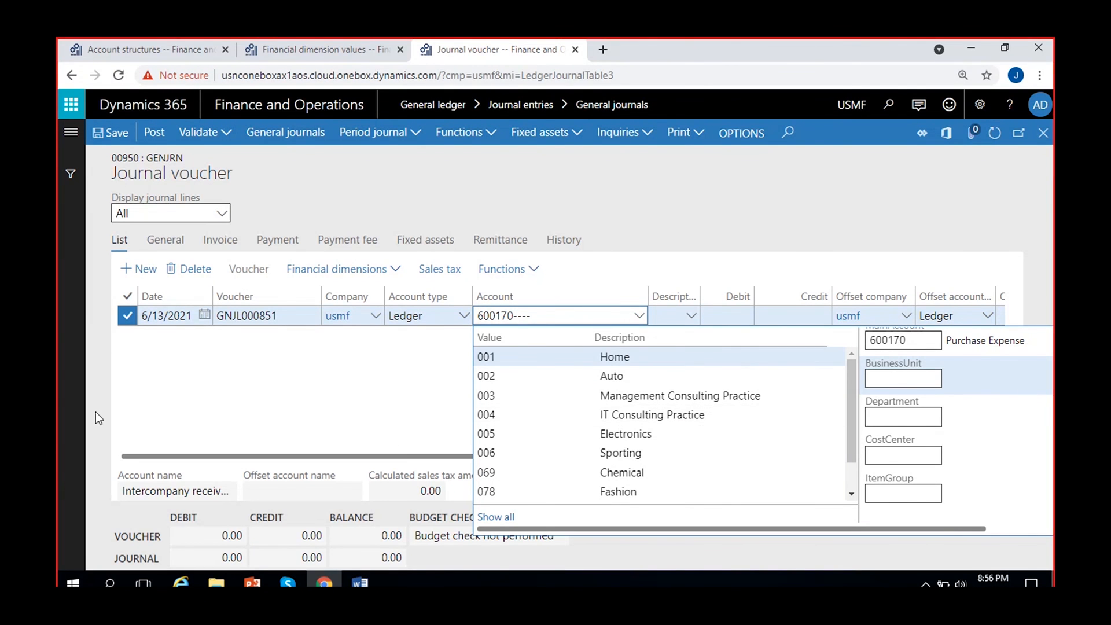
- Return to the MRF- BS-Account structure and open the MRF_Location value of the 100000..499999 row for editing
{"action": "left_click", "coordinate": [162, 55]}
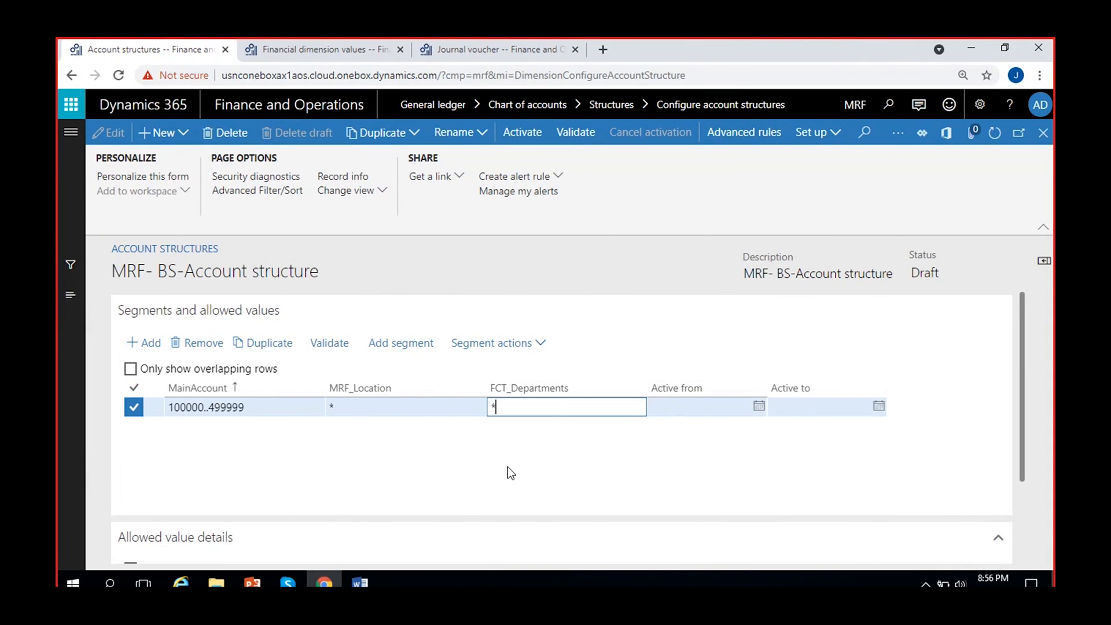
{"action": "left_click", "coordinate": [435, 407]}
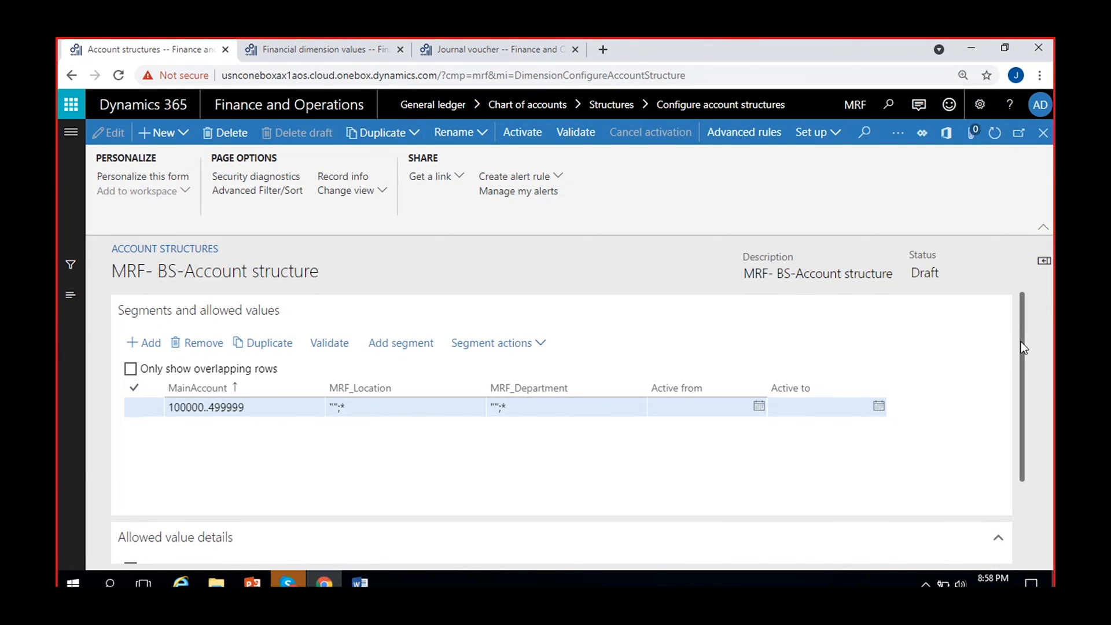
- Activate the MRF- BS-Account structure with batch processing on and return to the account structures list
{"action": "scroll", "coordinate": [1022, 354], "scroll_direction": "down", "scroll_amount": 1}
{"action": "scroll", "coordinate": [1025, 367], "scroll_direction": "up", "scroll_amount": 1}
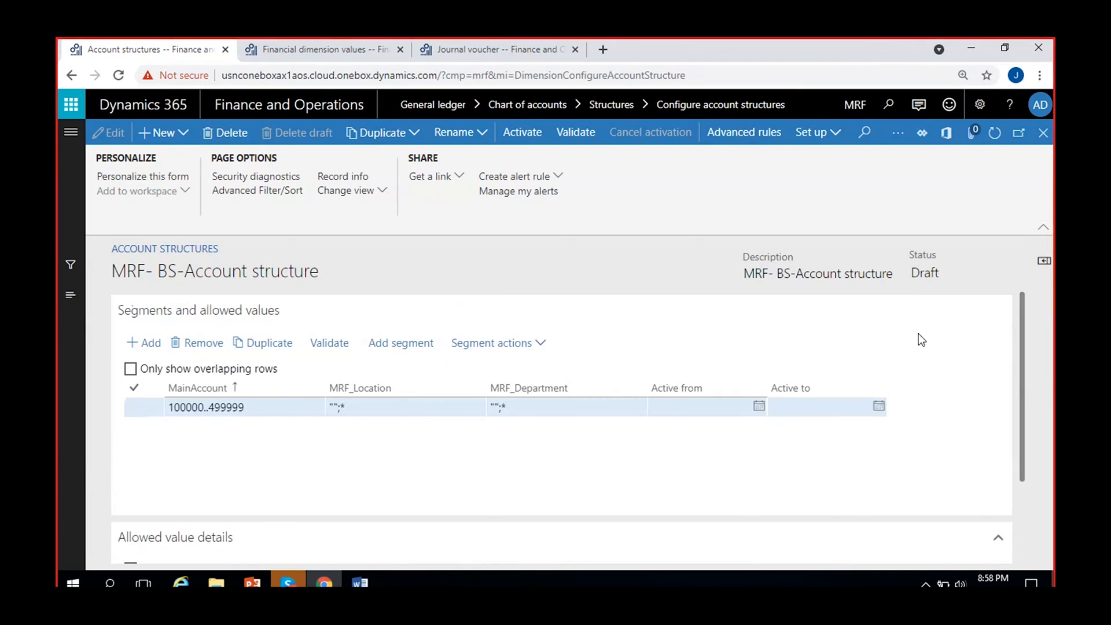
{"action": "left_click", "coordinate": [928, 275]}
{"action": "left_click", "coordinate": [533, 139]}
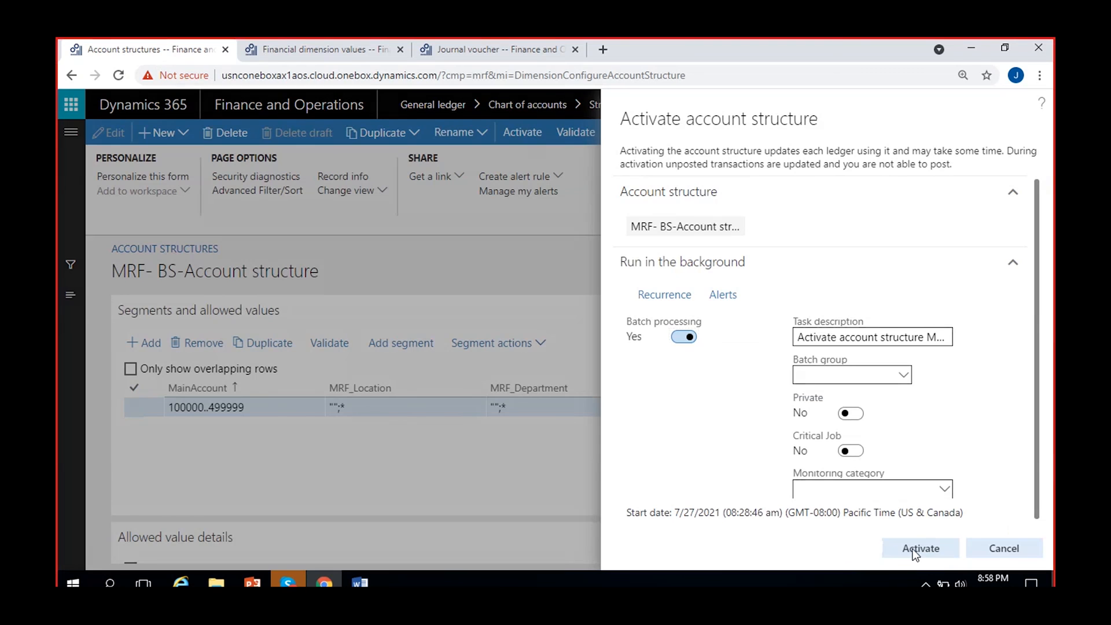
{"action": "left_click", "coordinate": [914, 552]}
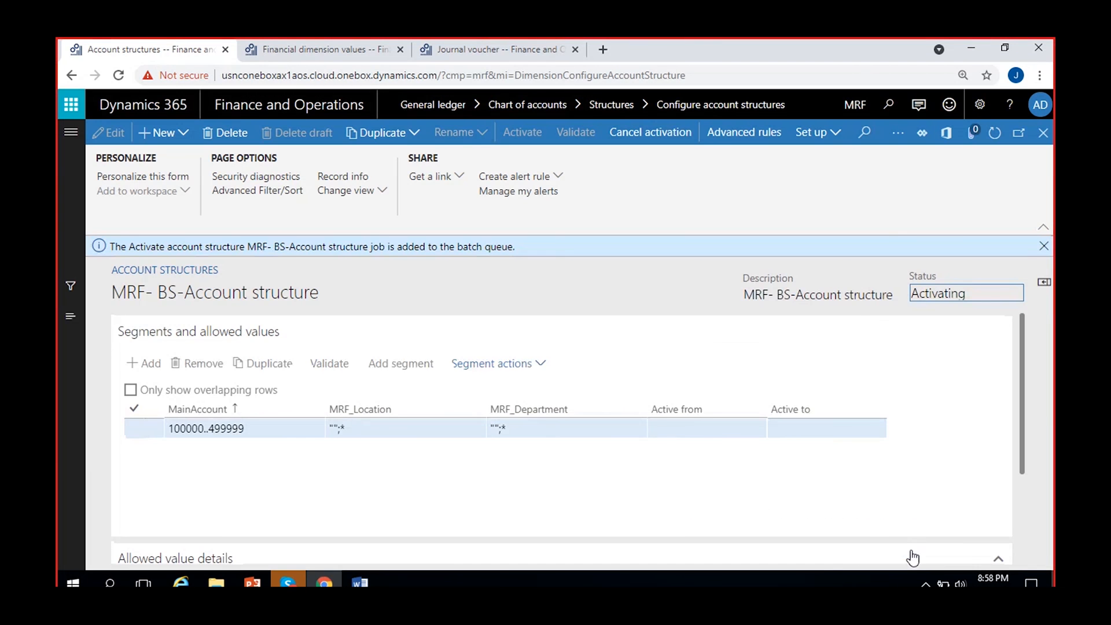
{"action": "left_click", "coordinate": [1042, 247]}
{"action": "left_click", "coordinate": [912, 272]}
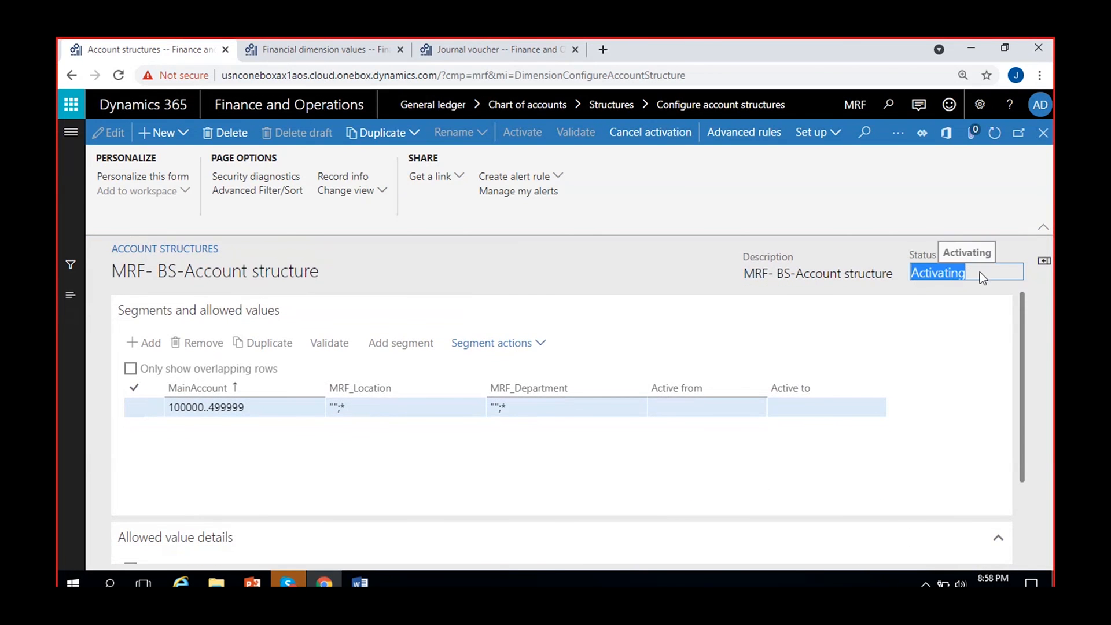
{"action": "left_click", "coordinate": [1044, 132]}
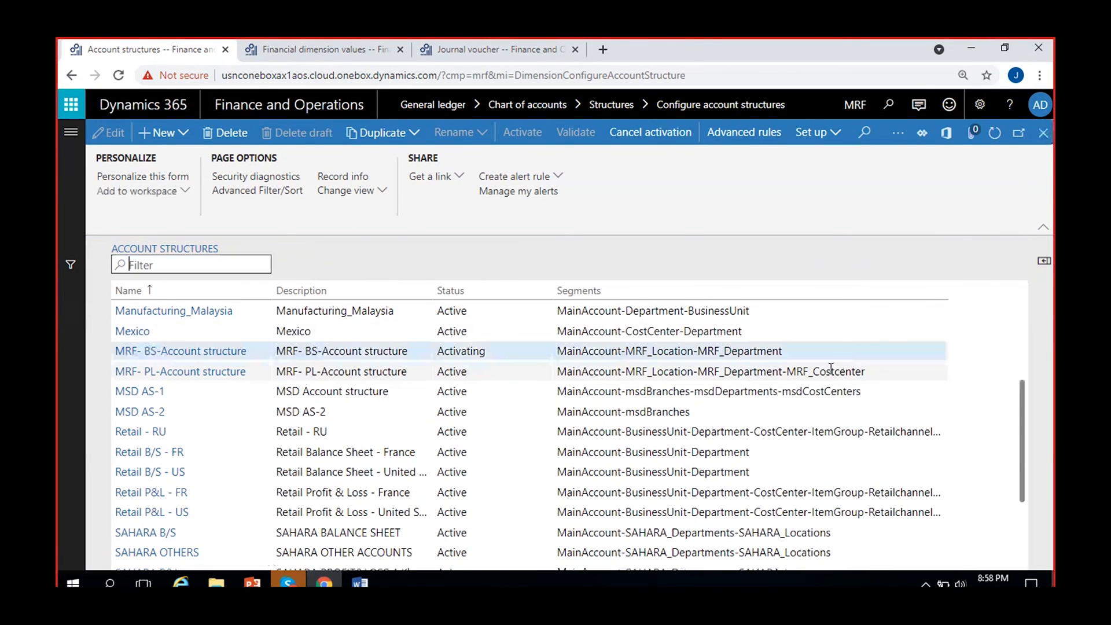
- Check the statuses of the MRF- PL-Account structure and the MRF- BS-Account structure in the list
{"action": "left_click", "coordinate": [477, 373]}
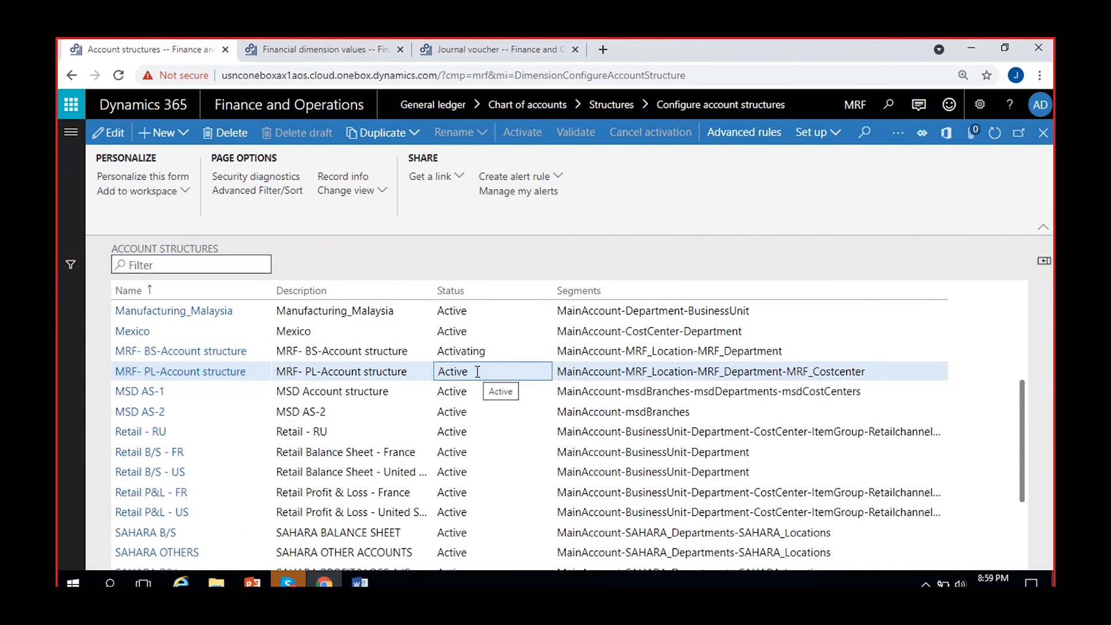
{"action": "left_click", "coordinate": [485, 353]}
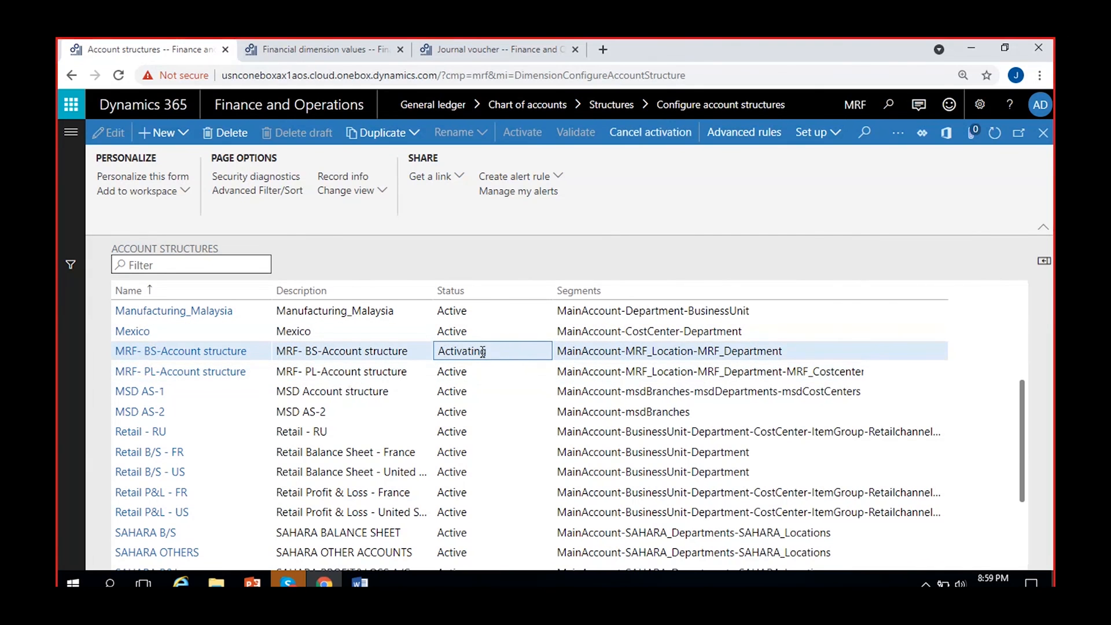
{"action": "left_click", "coordinate": [485, 373]}
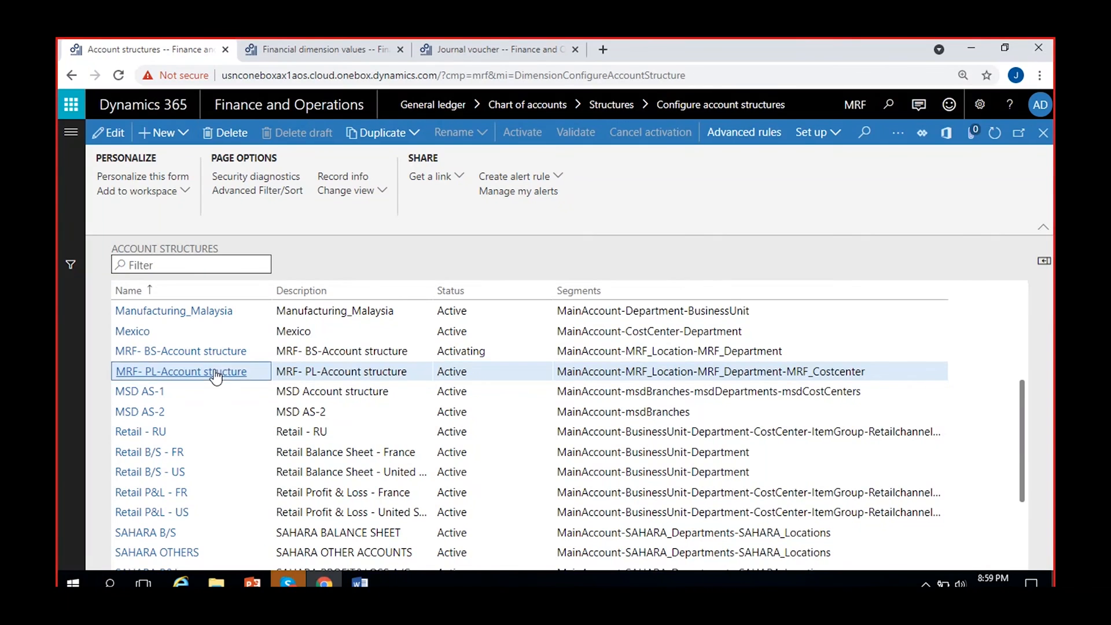
- Open the MRF- PL-Account structure, put it into edit mode and check its status
{"action": "left_click", "coordinate": [214, 371]}
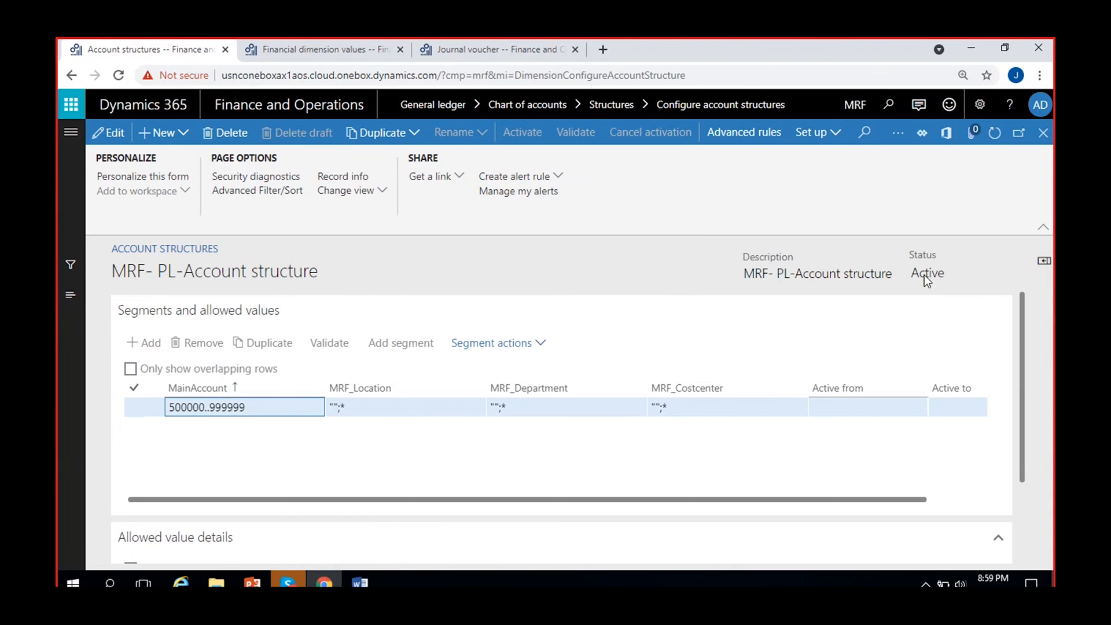
{"action": "left_click", "coordinate": [112, 137]}
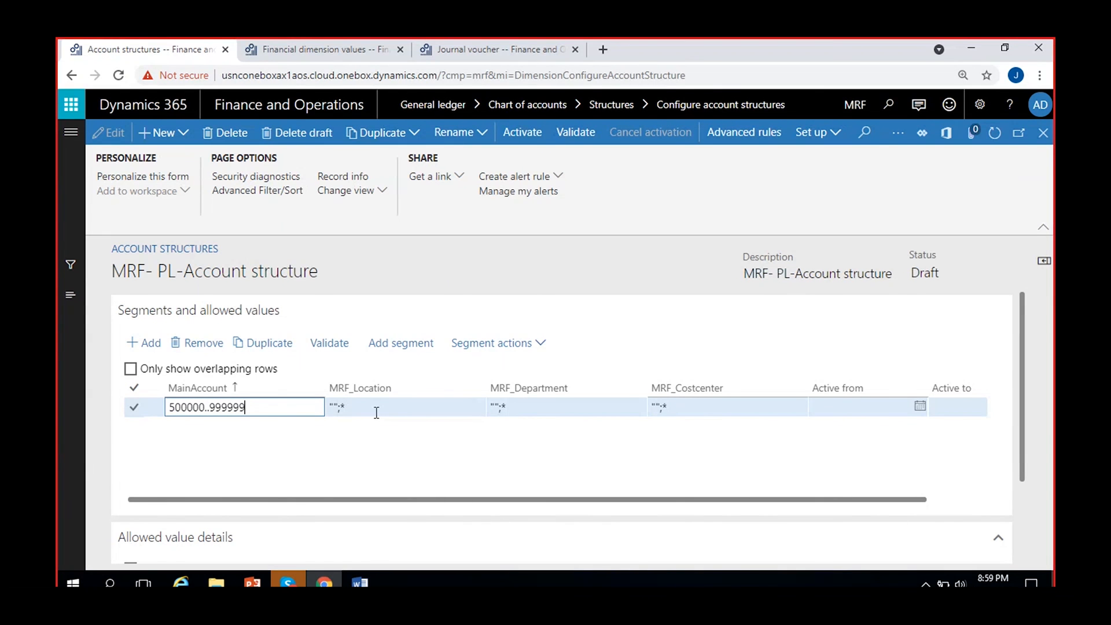
{"action": "left_click_drag", "start_coordinate": [907, 273], "coordinate": [961, 274]}
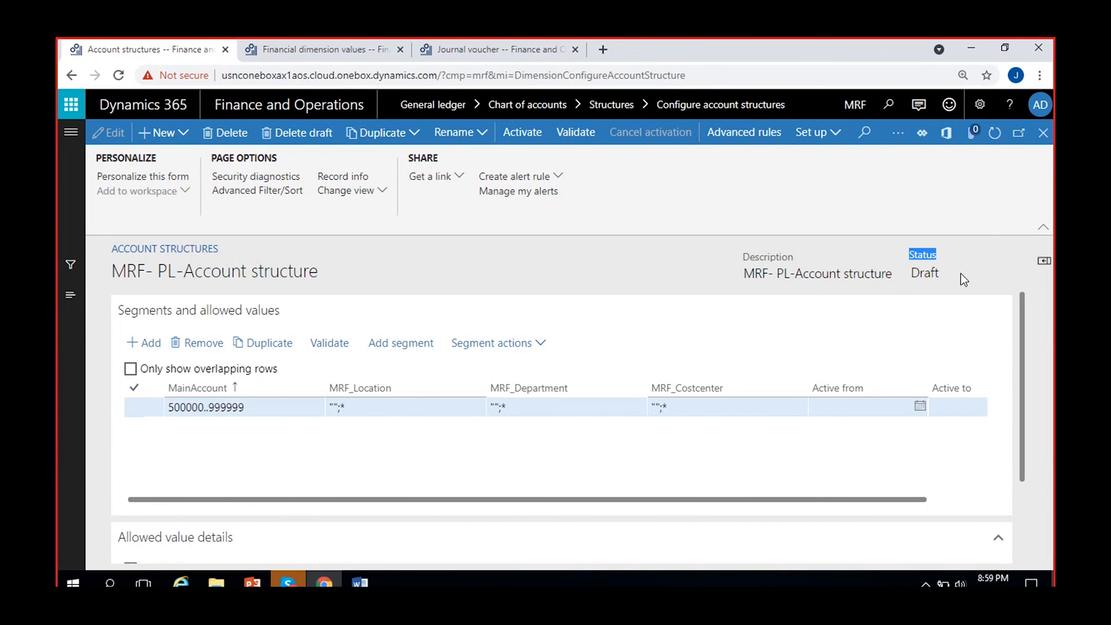
{"action": "left_click", "coordinate": [944, 279]}
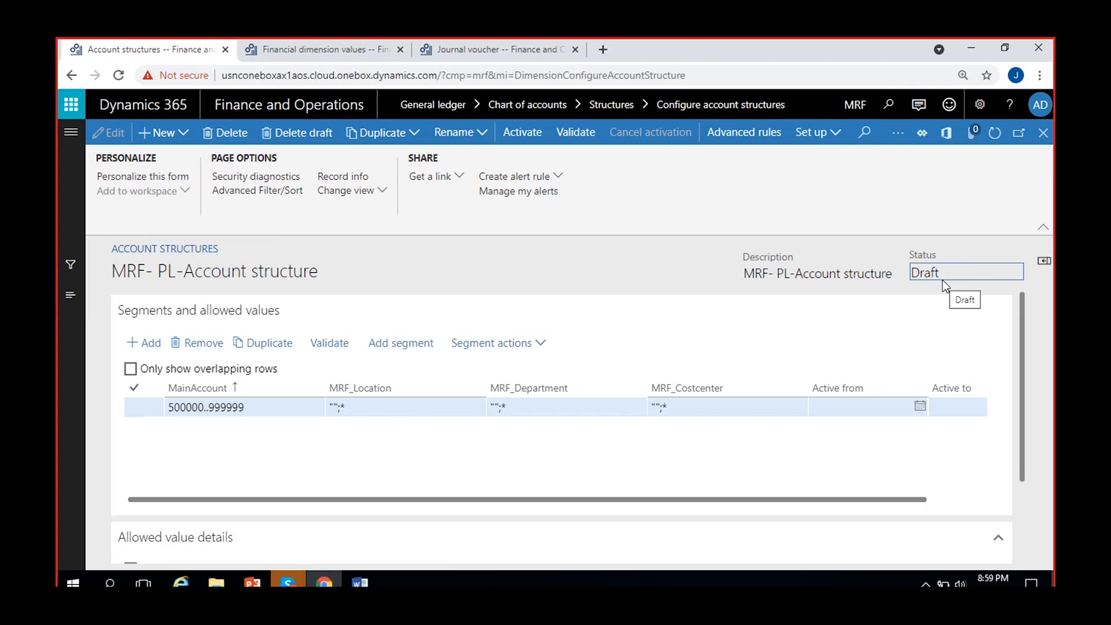
- Examine the main account range 500000..999999 and its allowed MRF_Location, MRF_Department and MRF_Costcenter values in the MRF- PL-Account structure
{"action": "left_click", "coordinate": [376, 408]}
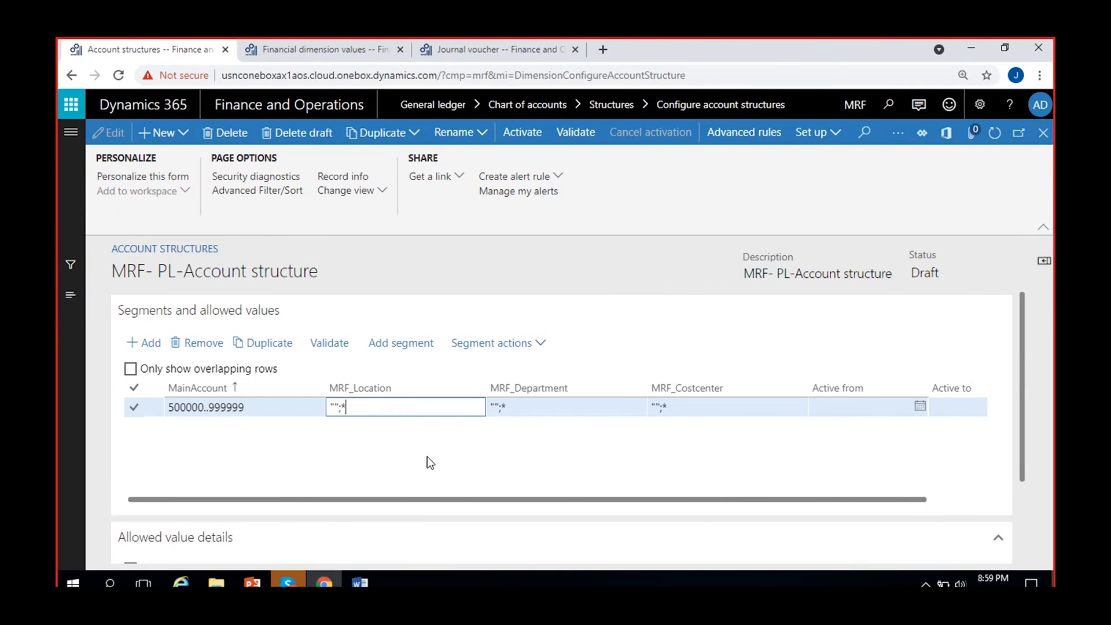
{"action": "left_click", "coordinate": [427, 457]}
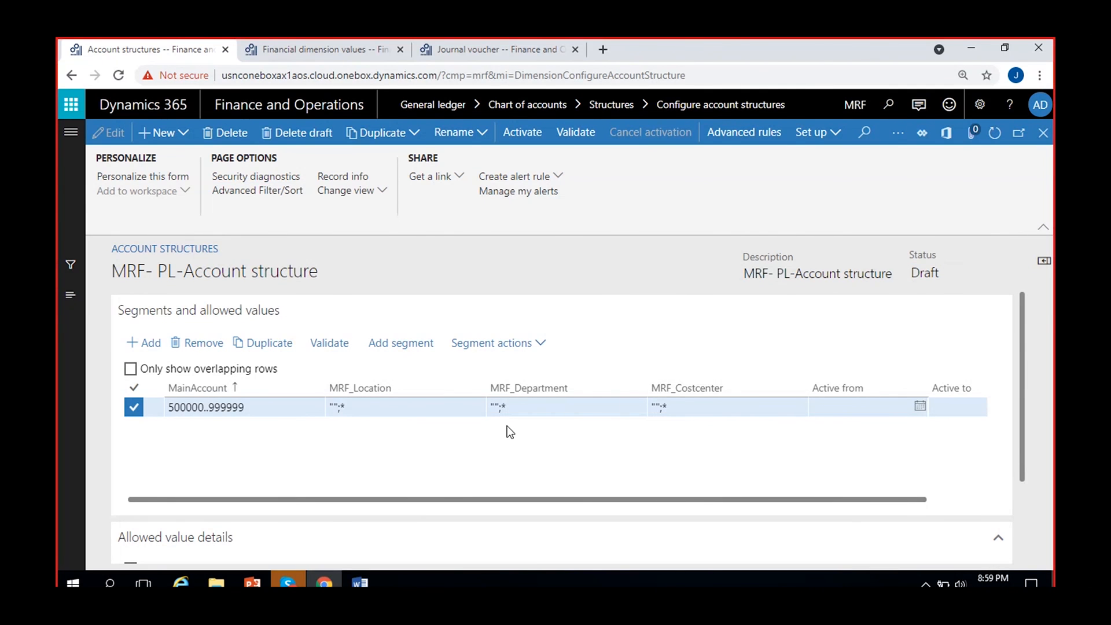
{"action": "left_click", "coordinate": [524, 408]}
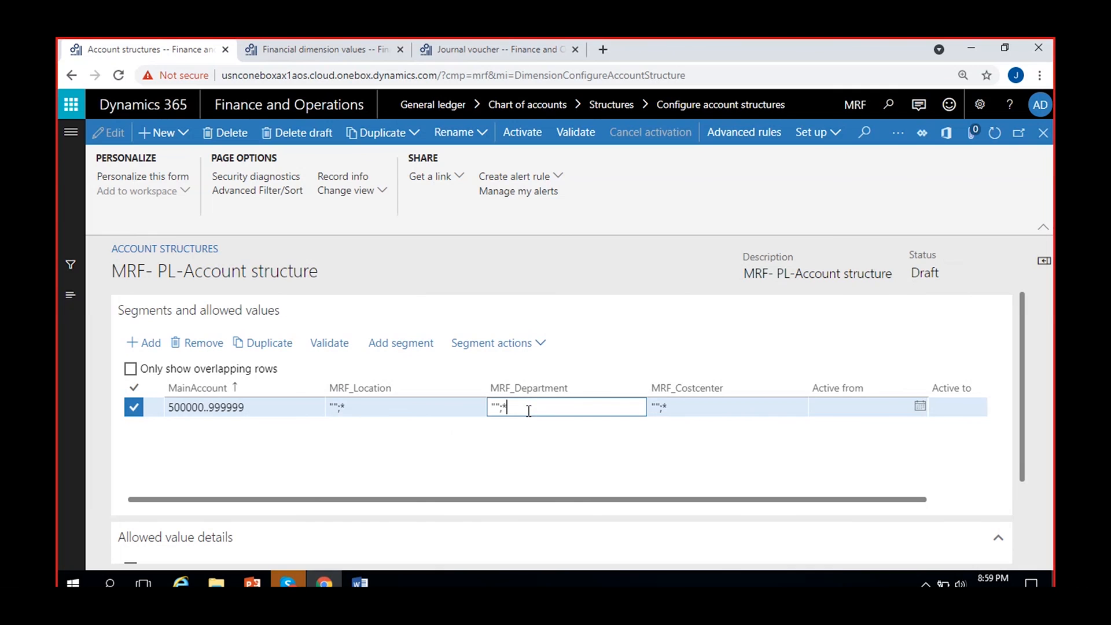
{"action": "left_click", "coordinate": [624, 462]}
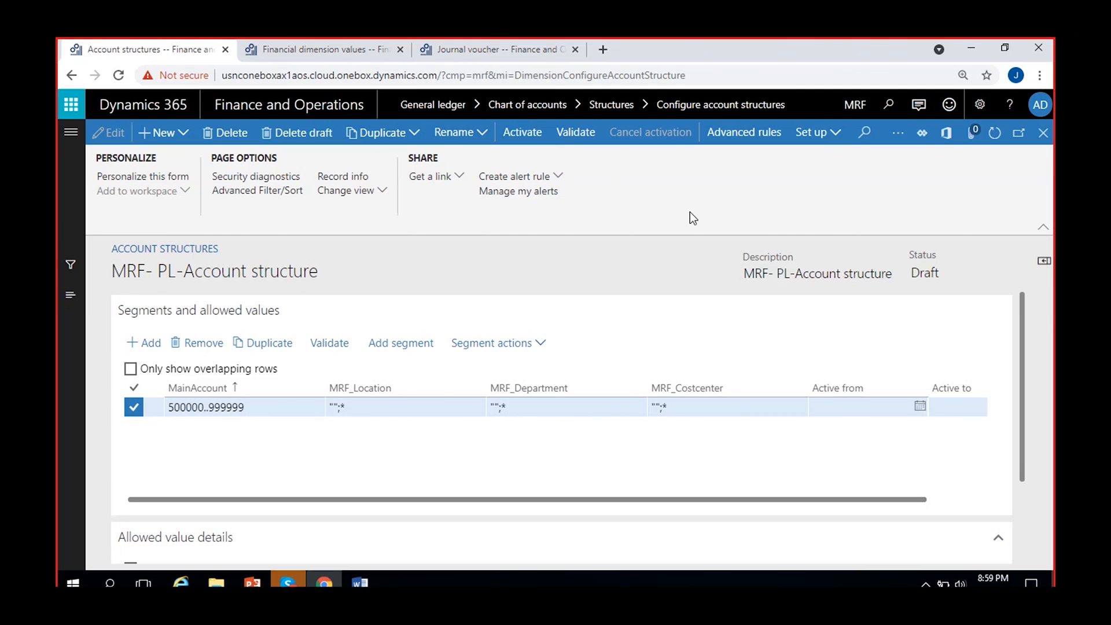
{"action": "left_click", "coordinate": [243, 408]}
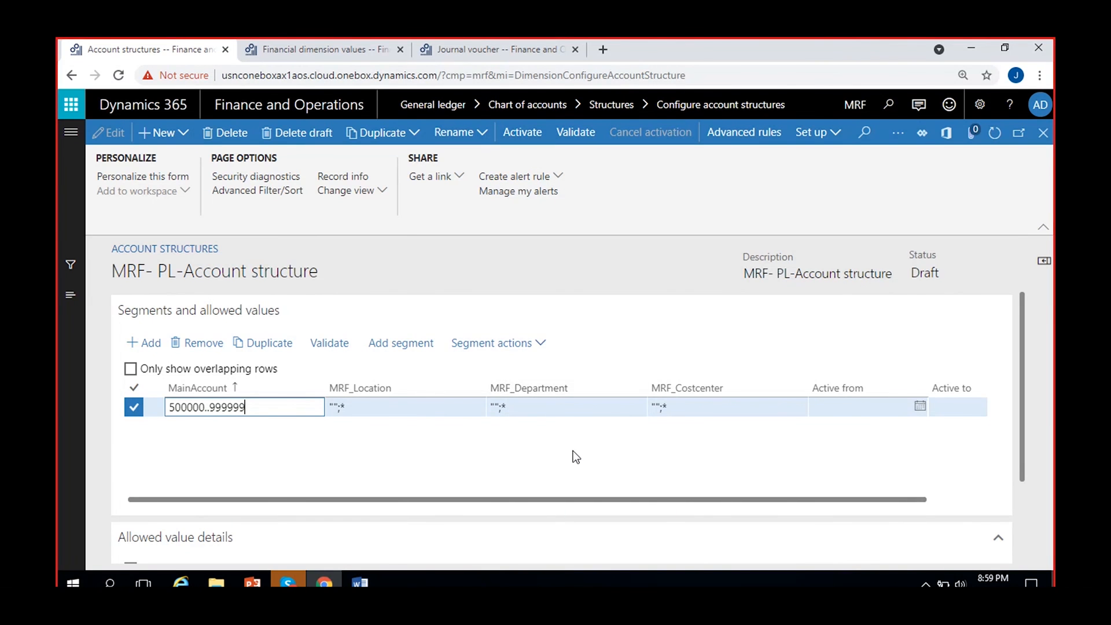
{"action": "left_click", "coordinate": [590, 444]}
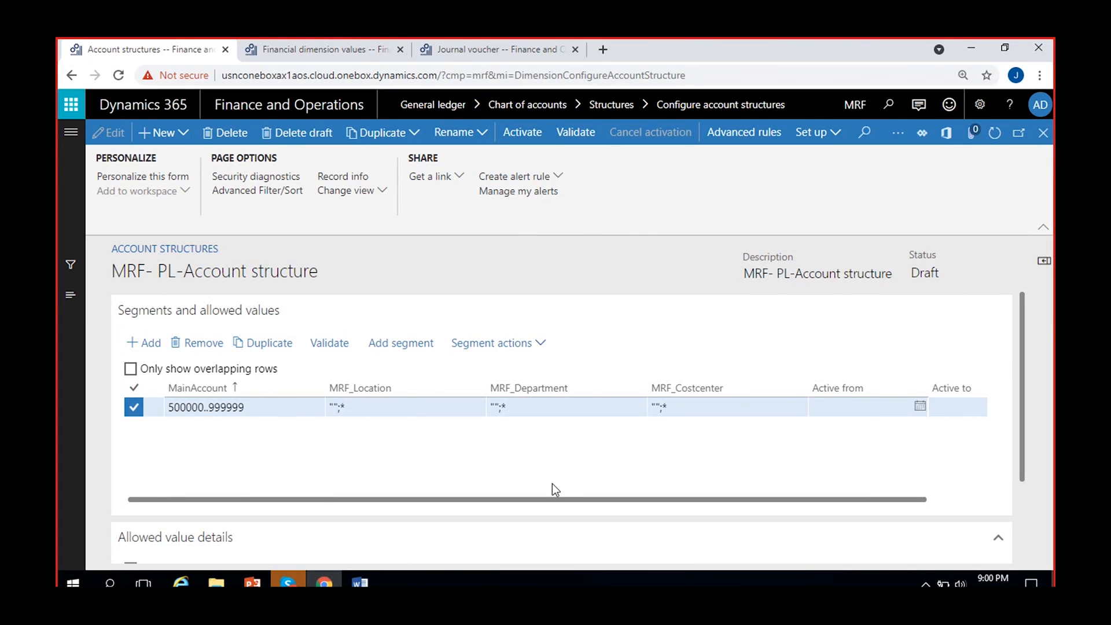
{"action": "left_click_drag", "start_coordinate": [544, 496], "coordinate": [582, 499]}
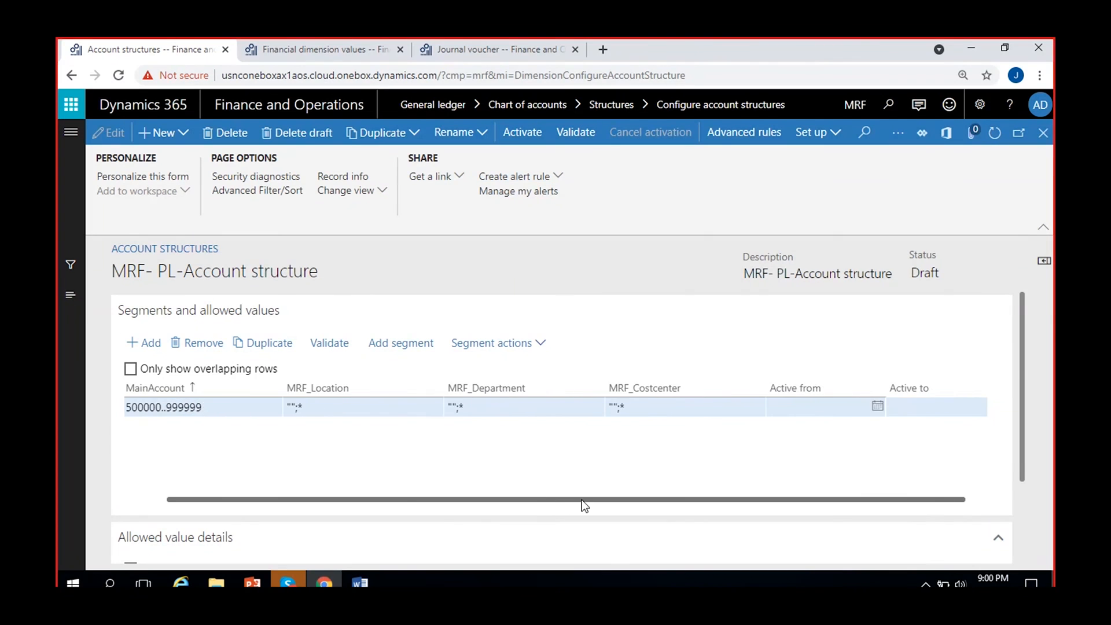
{"action": "left_click", "coordinate": [367, 408]}
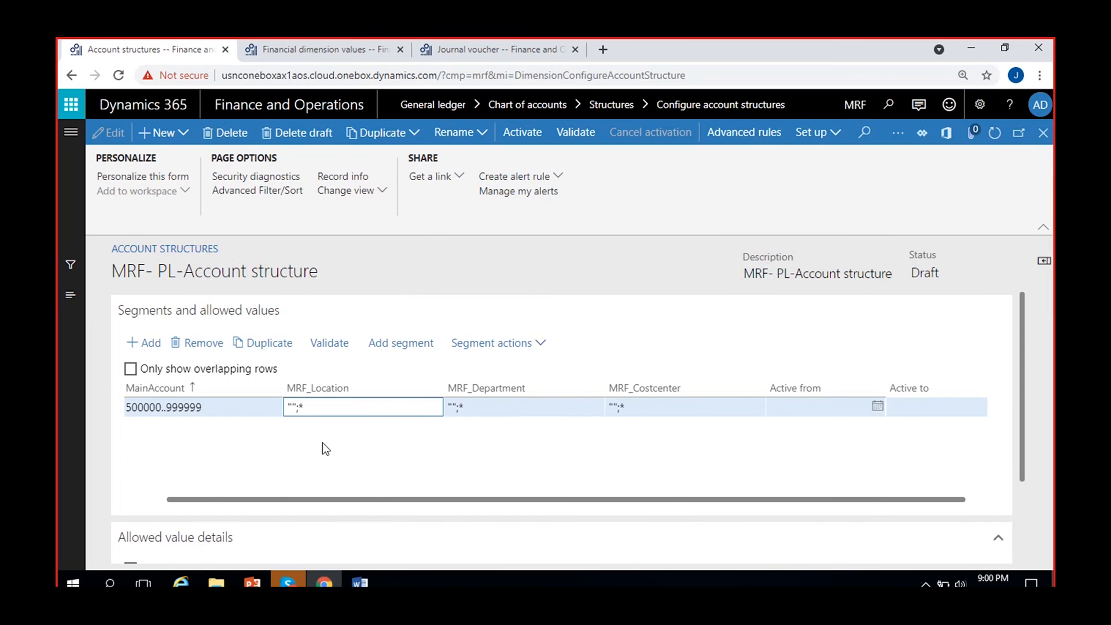
{"action": "left_click", "coordinate": [240, 407]}
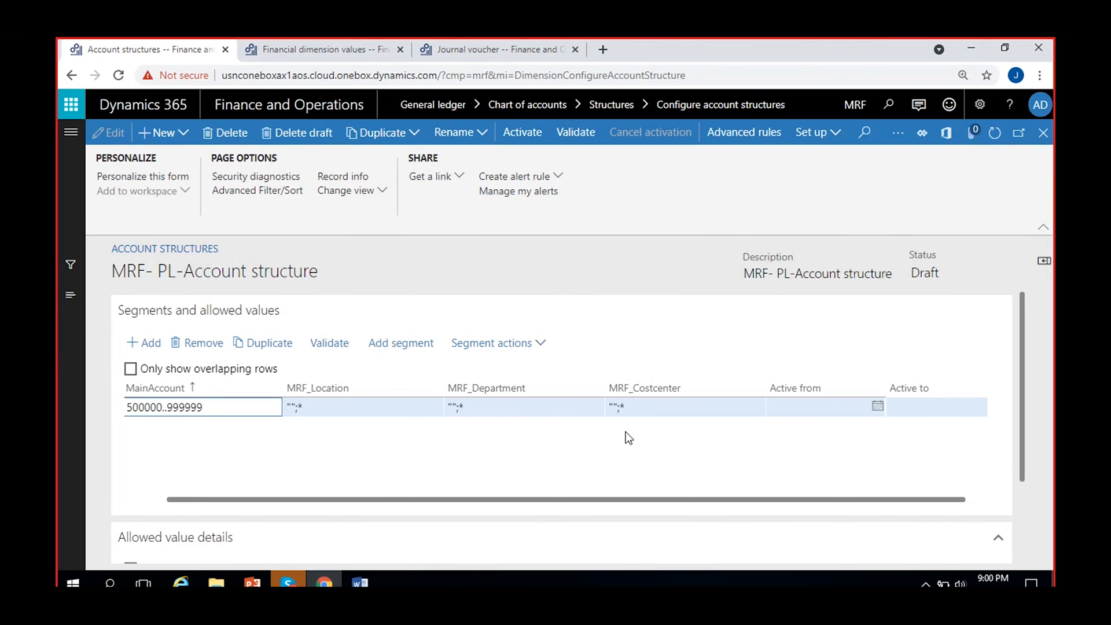
{"action": "left_click_drag", "start_coordinate": [235, 501], "coordinate": [195, 498]}
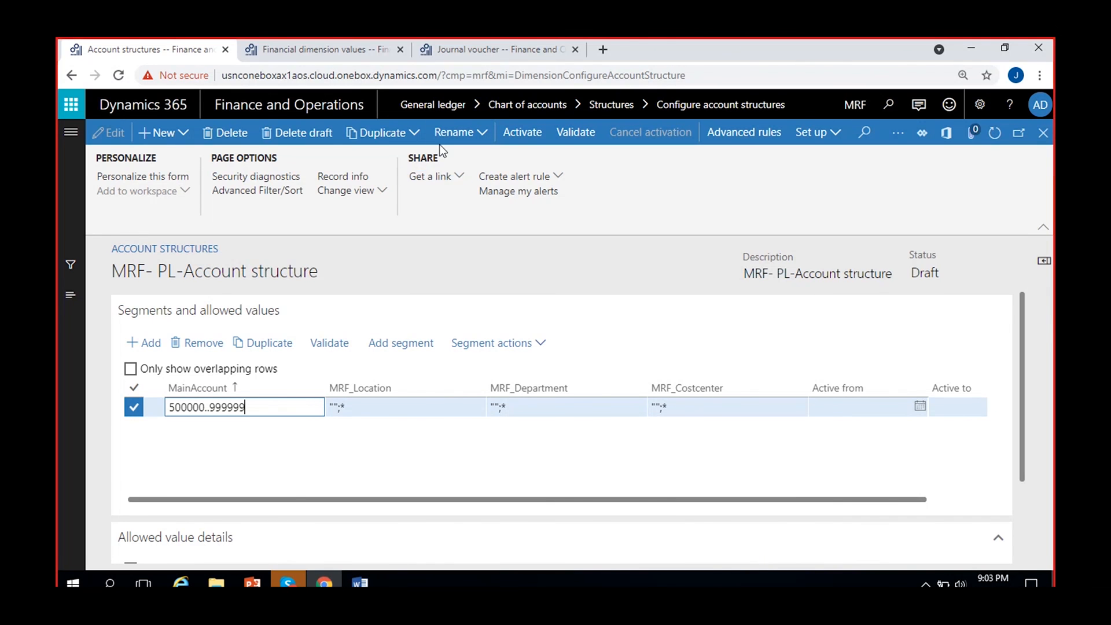
- Activate the MRF- PL-Account structure with batch processing on and return to the account structures list
{"action": "left_click", "coordinate": [508, 132]}
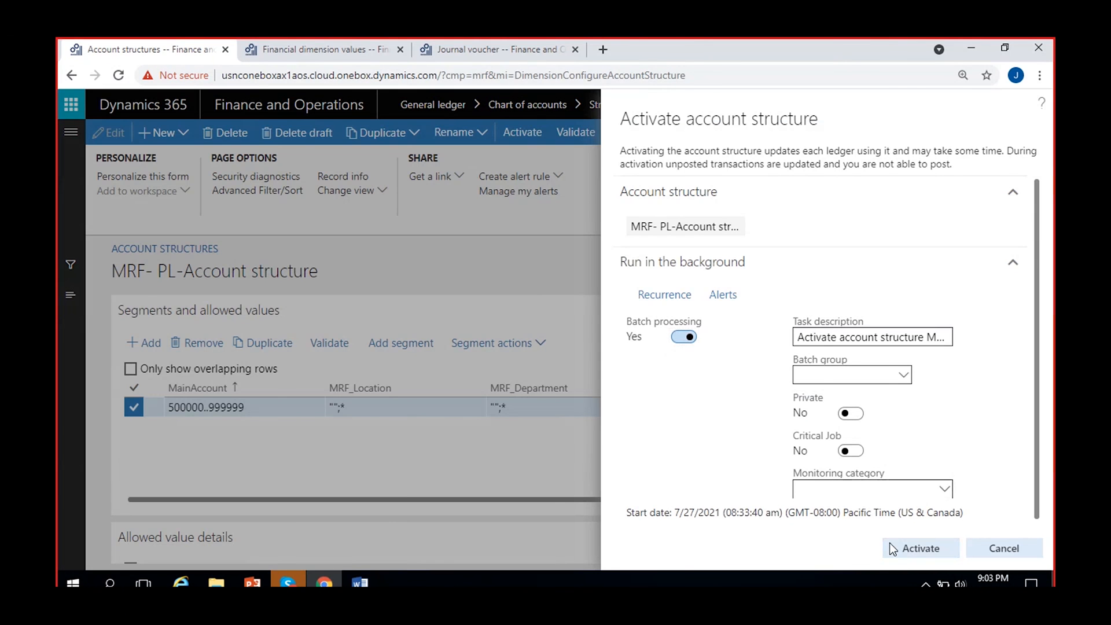
{"action": "left_click", "coordinate": [919, 549]}
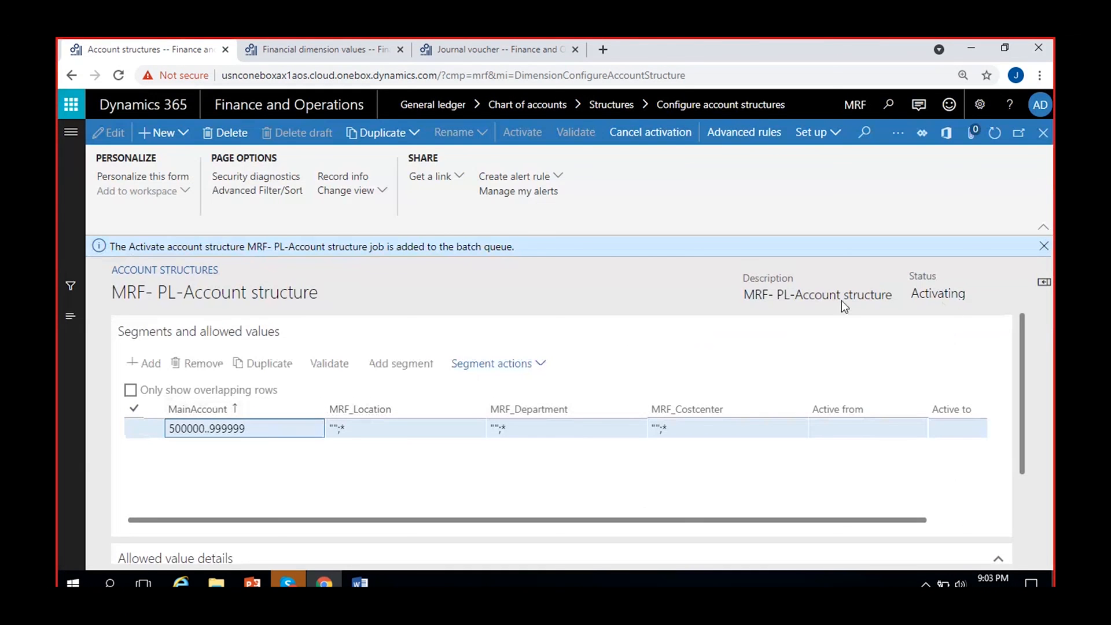
{"action": "left_click", "coordinate": [1044, 246]}
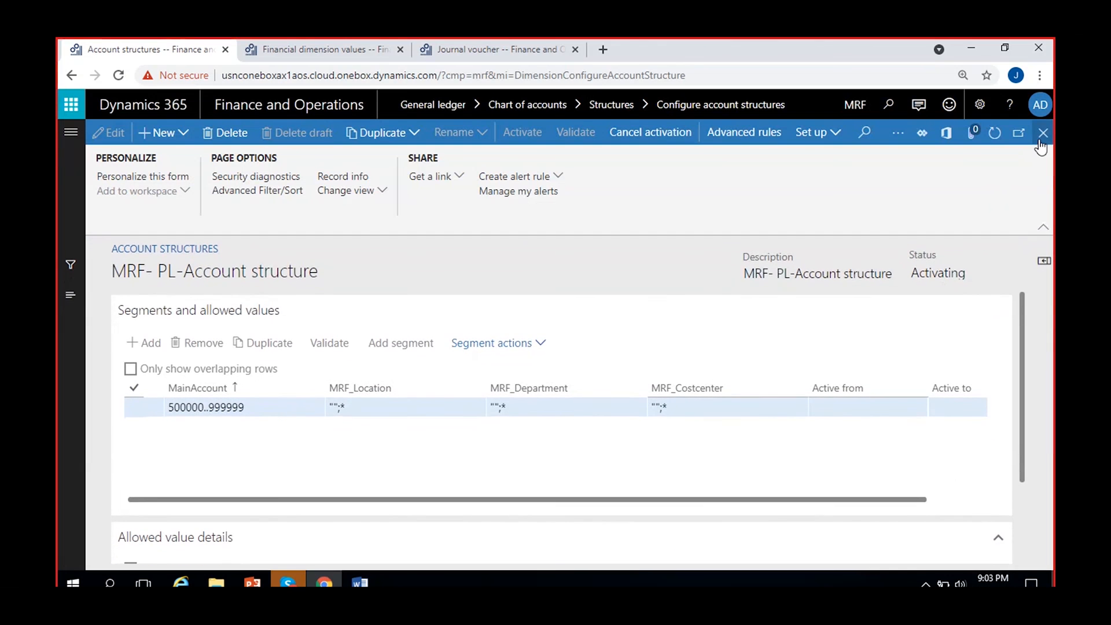
{"action": "left_click", "coordinate": [1043, 134]}
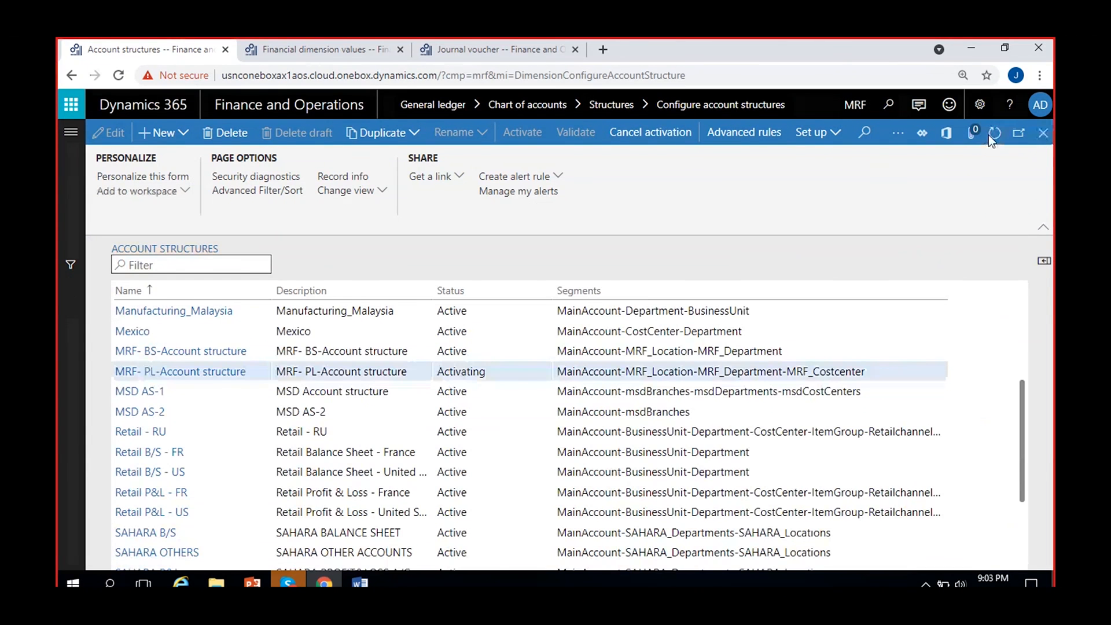
- Refresh the account structures list and check the activation status of both MRF structures
{"action": "left_click", "coordinate": [991, 135]}
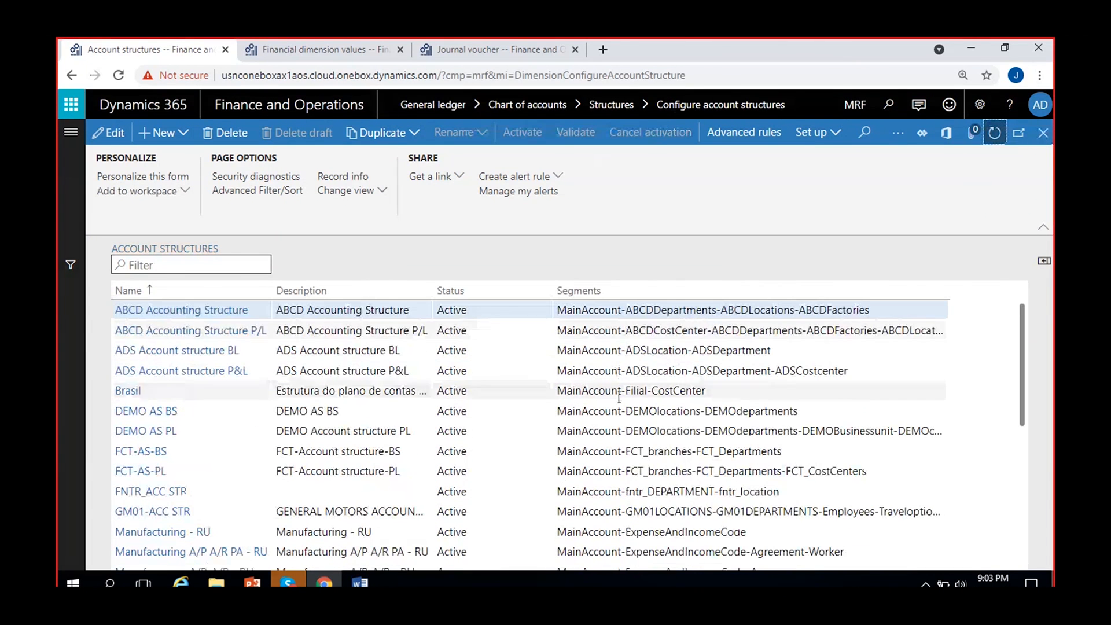
{"action": "scroll", "coordinate": [373, 465], "scroll_direction": "down", "scroll_amount": 5}
{"action": "scroll", "coordinate": [373, 465], "scroll_direction": "down", "scroll_amount": 3}
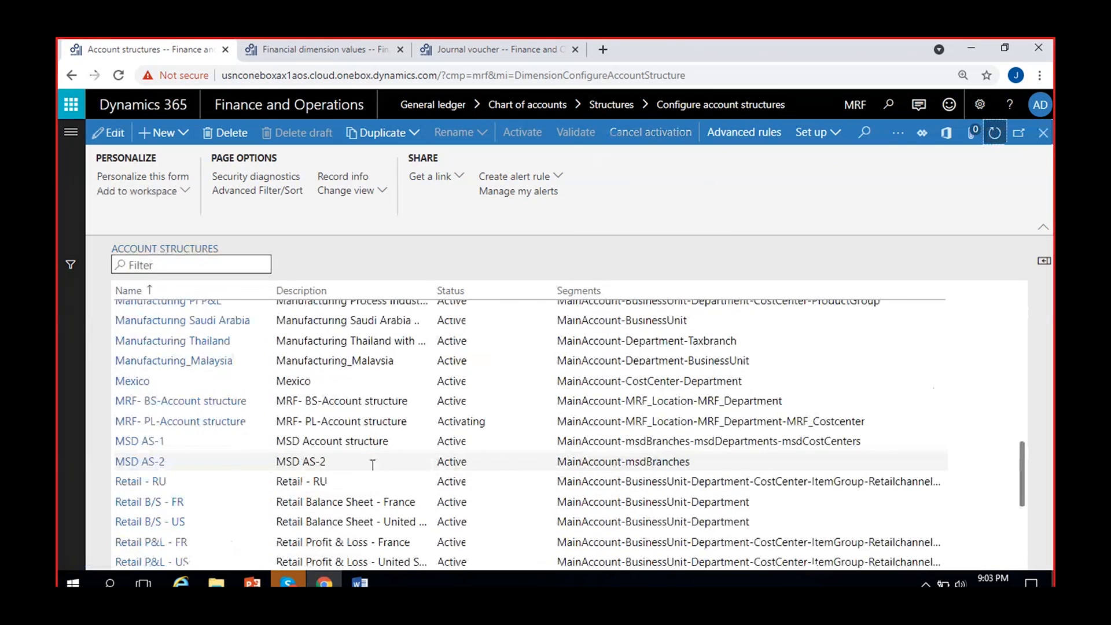
{"action": "left_click", "coordinate": [505, 401]}
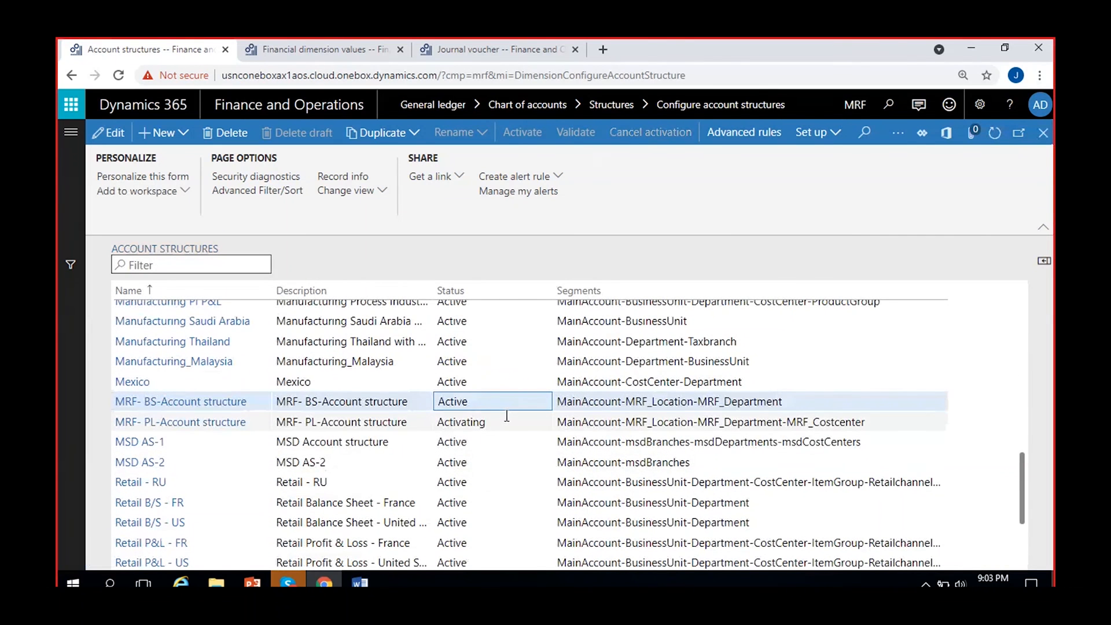
{"action": "left_click", "coordinate": [499, 431]}
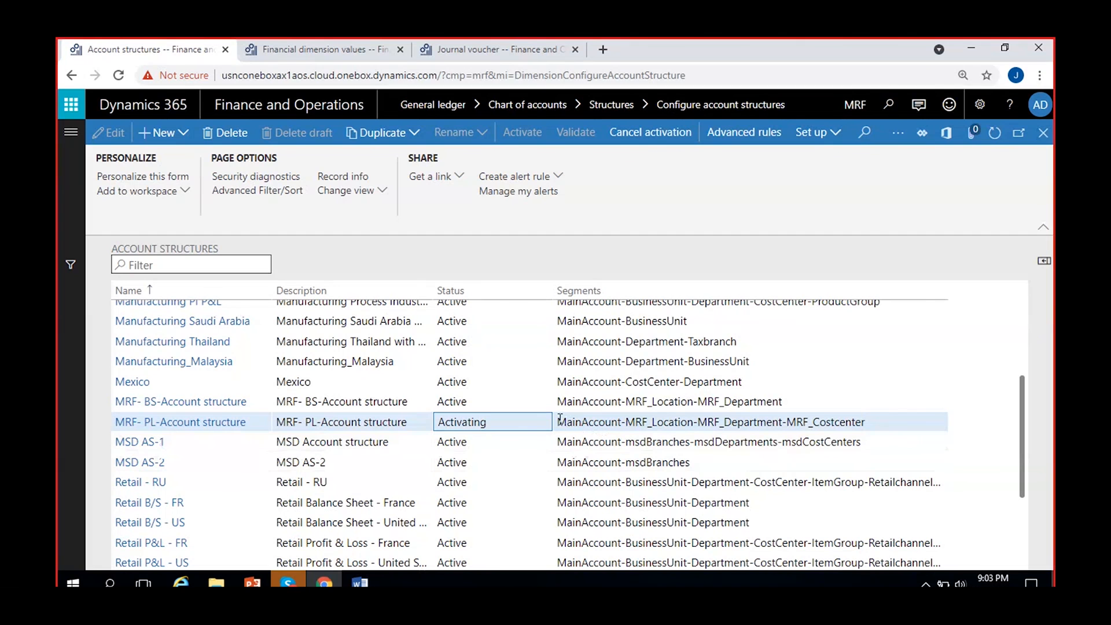
- Compare the dimension segments of the two MRF account structures and open the MRF- PL-Account structure
{"action": "left_click_drag", "start_coordinate": [560, 418], "coordinate": [878, 420]}
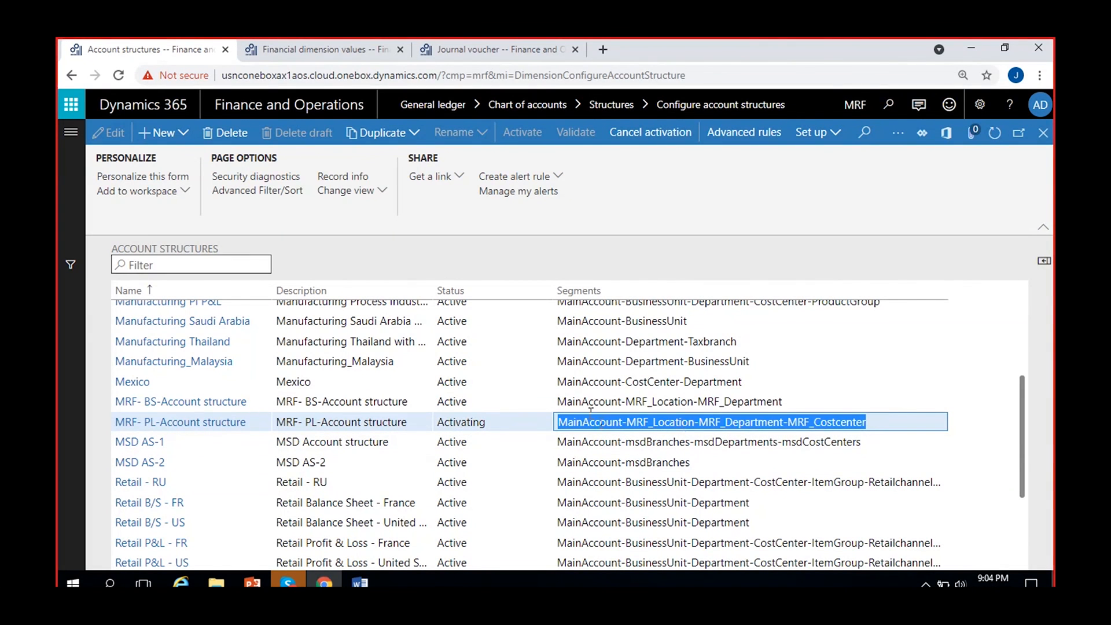
{"action": "left_click_drag", "start_coordinate": [560, 401], "coordinate": [795, 403]}
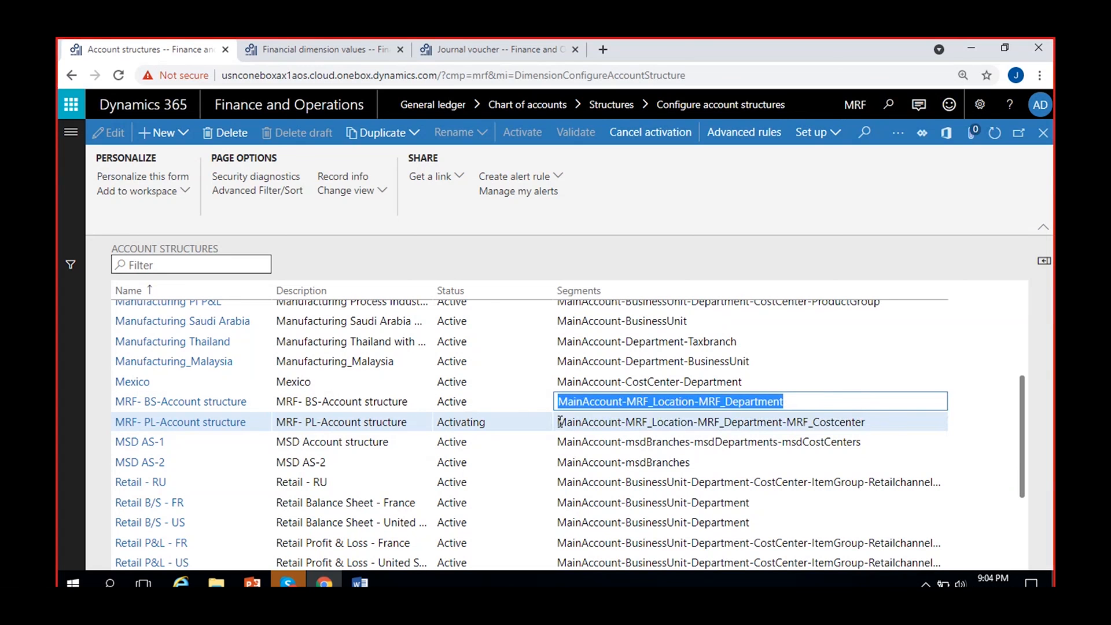
{"action": "left_click_drag", "start_coordinate": [560, 422], "coordinate": [980, 422]}
{"action": "left_click", "coordinate": [906, 419]}
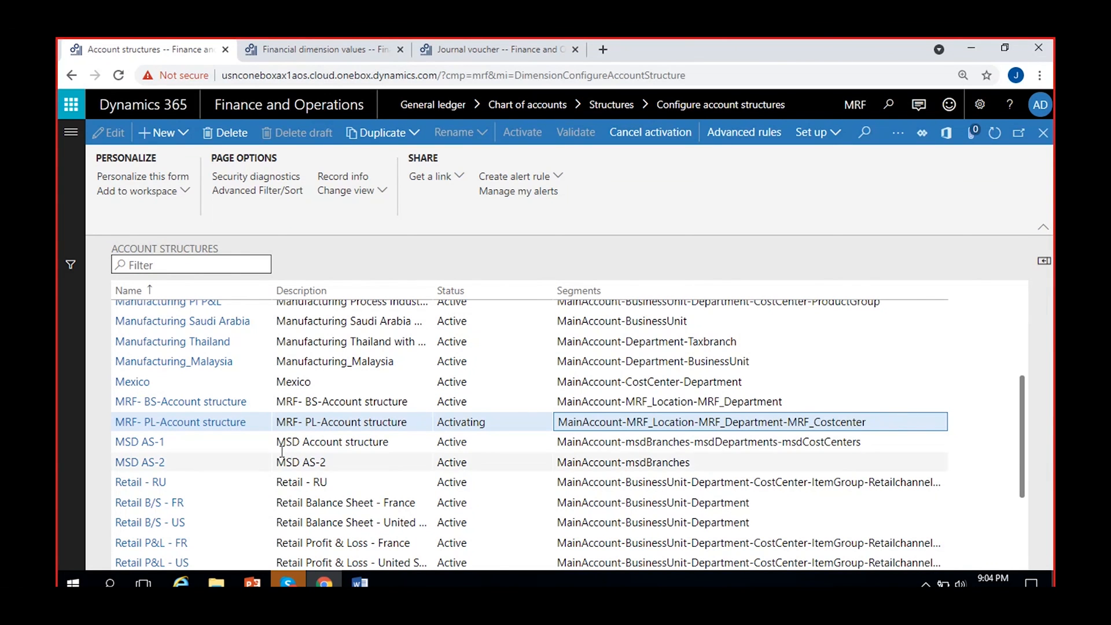
{"action": "left_click", "coordinate": [214, 426]}
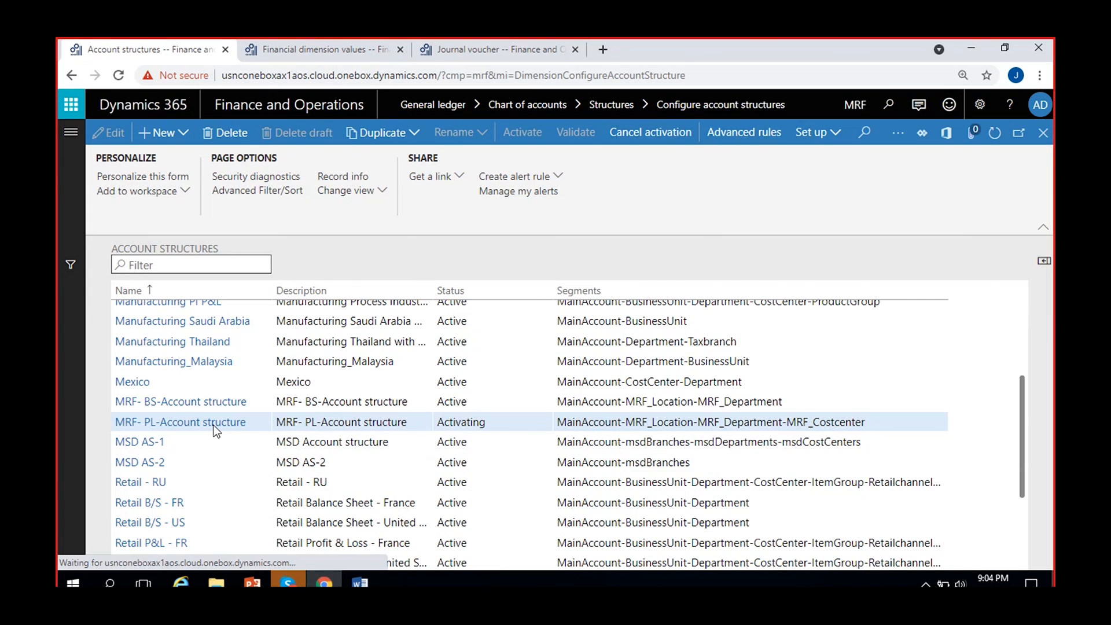